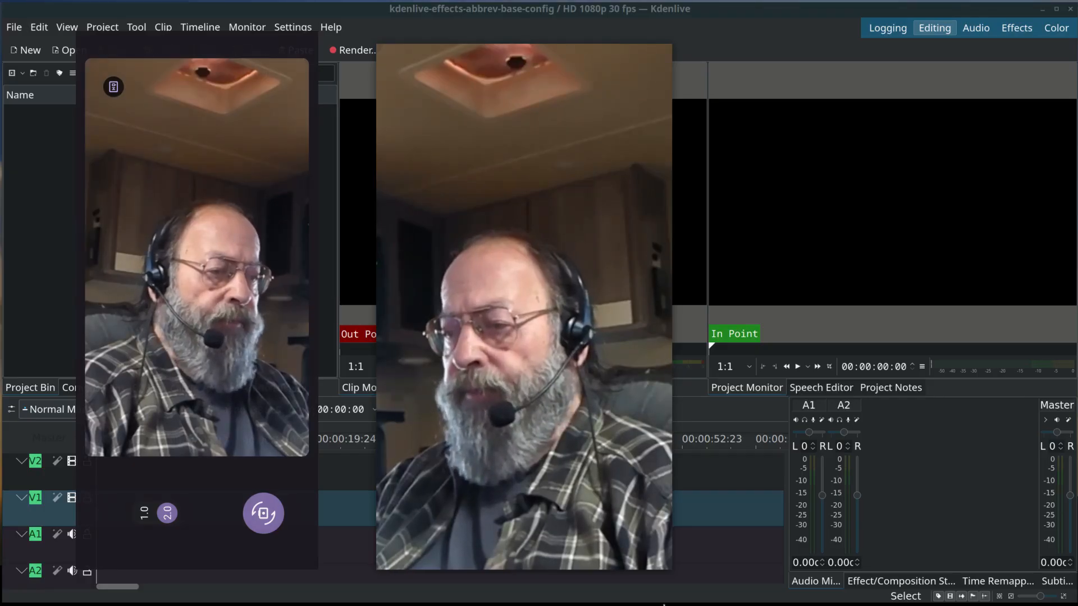
Step: Add kdenlive-effects-abbreviated-webcam-clip-kazam.mp4 from the kdenlive-effects-base-config folder to the project bin, declining the switch to a new profile
left_click(665, 605)
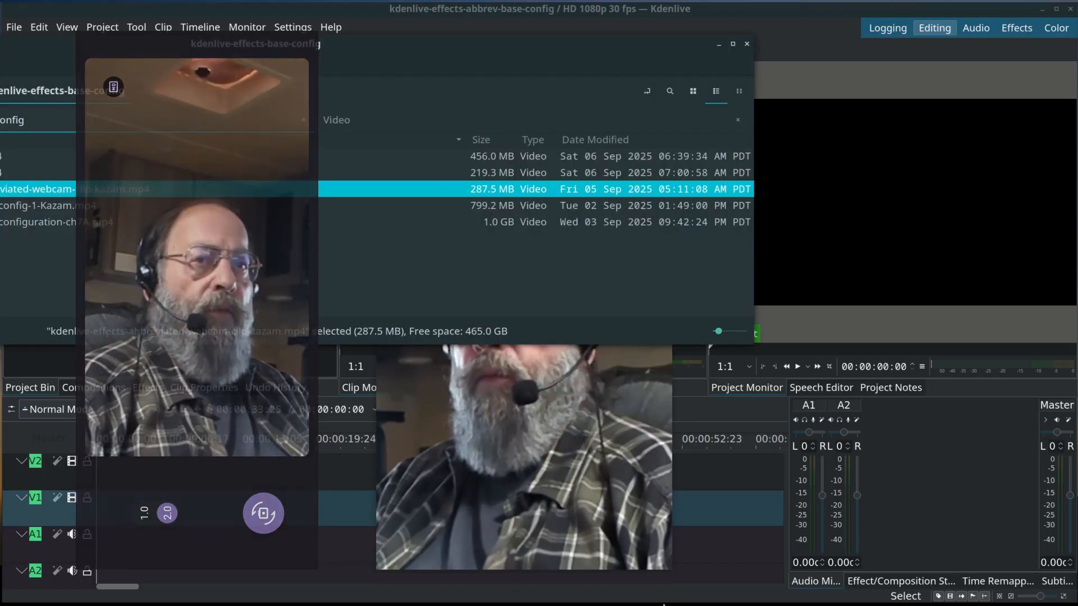
mouse_move(563, 605)
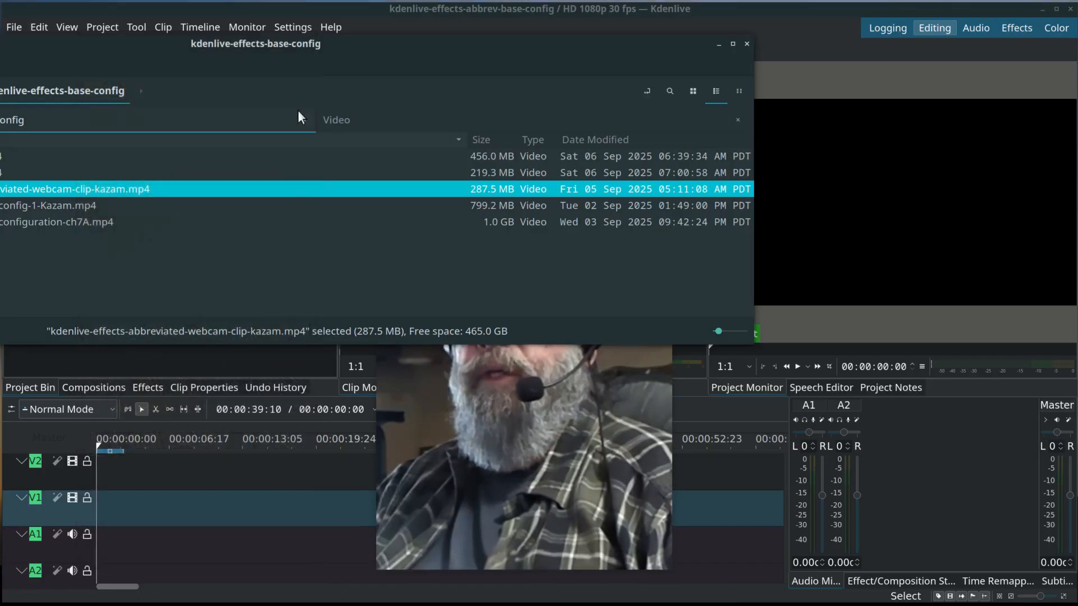
left_click_drag(284, 49, 153, 344)
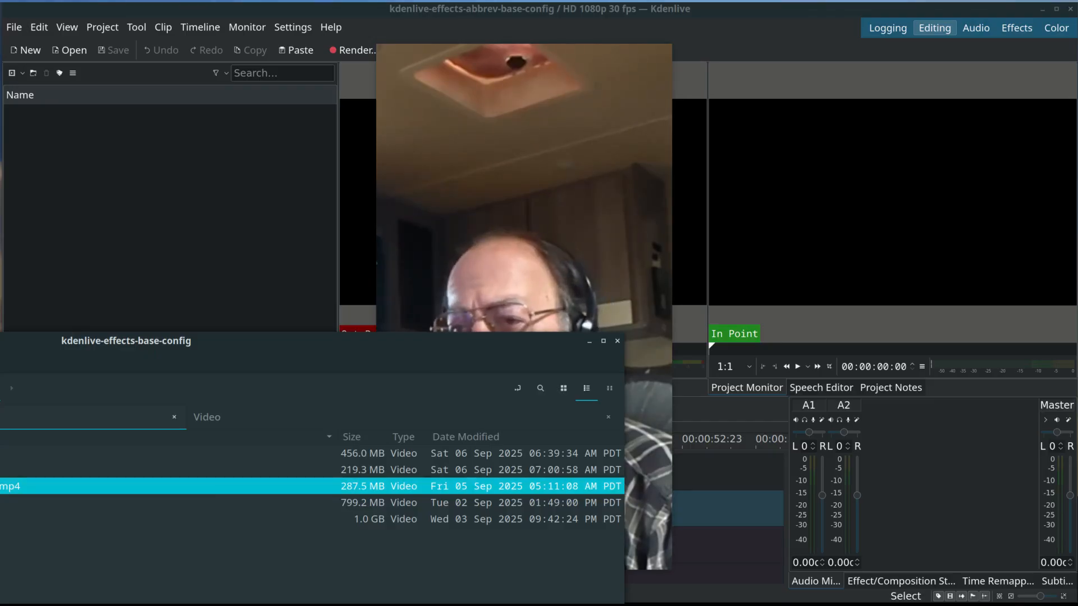
left_click_drag(3, 486, 62, 180)
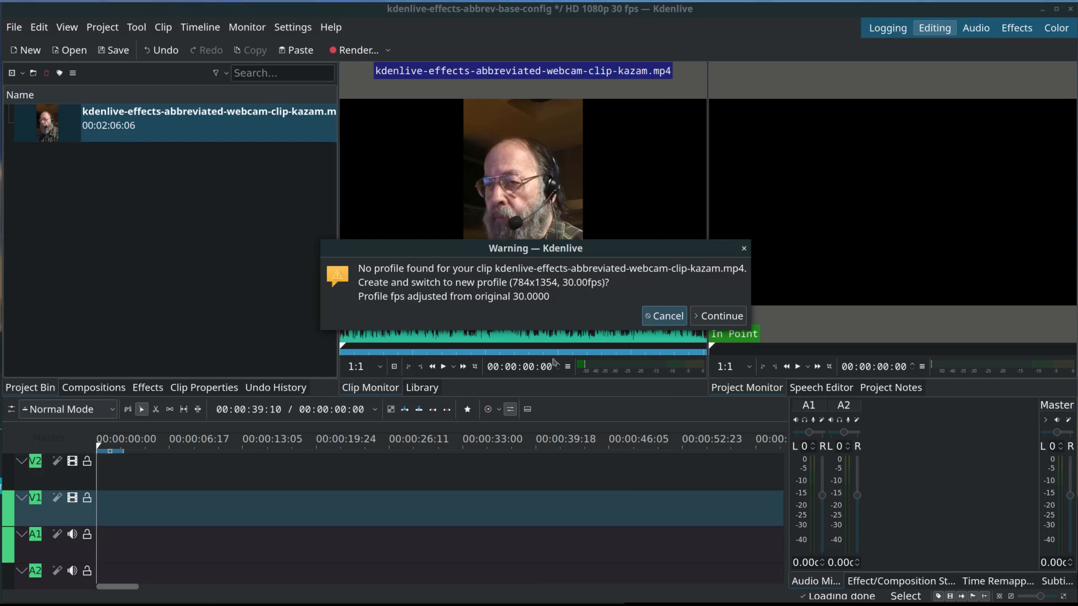
left_click(664, 316)
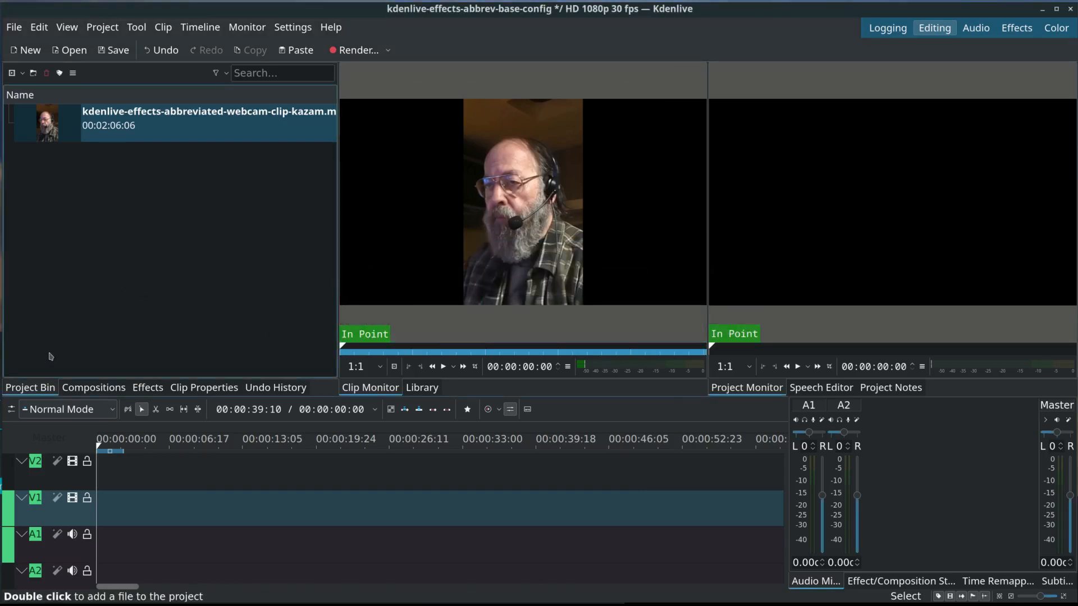
Step: Resize the timeline area so that tracks V2, V1, A1 and A2 all fit below the monitors
left_click(936, 29)
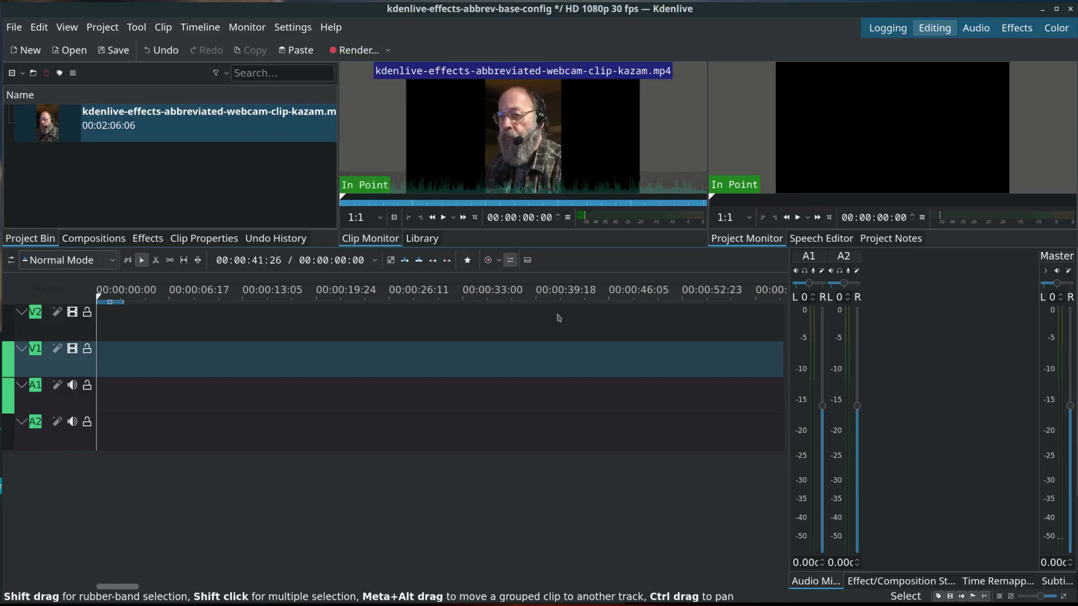
left_click_drag(506, 245, 500, 373)
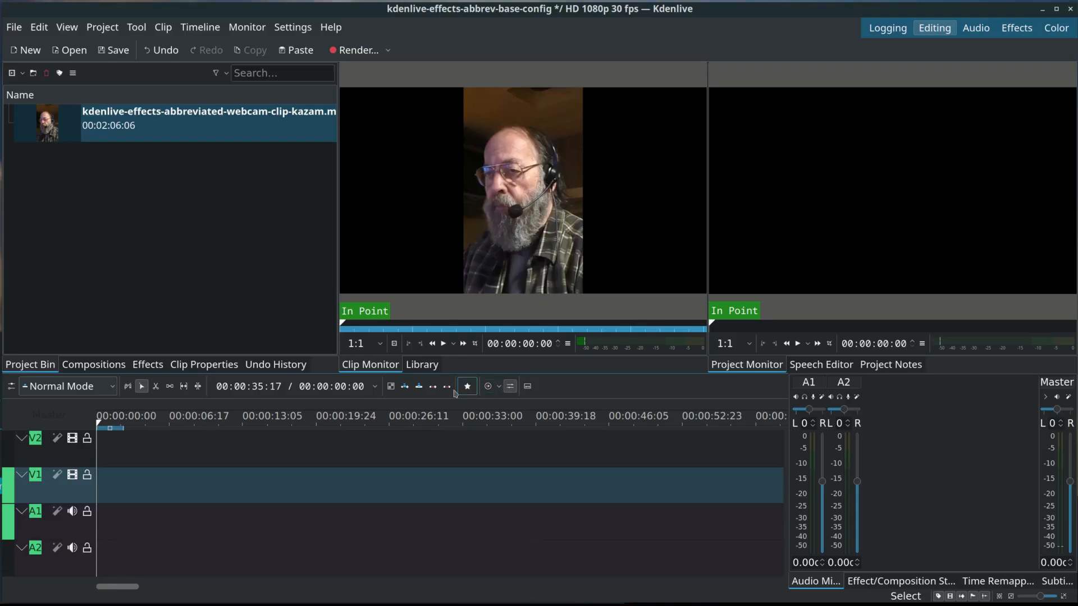
Step: Add the sunset-behind-moving-clouds-akelly-150sec-5521007-hd_1920_1080_30fps.mp4 clip from the free-video folder to the project bin
left_click_drag(0, 561, 73, 59)
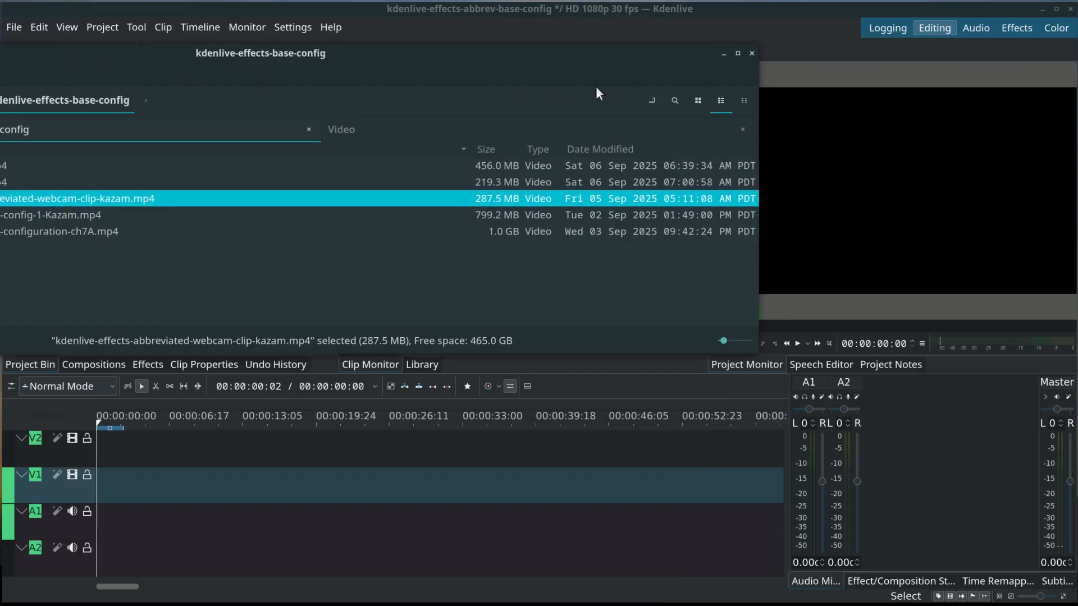
left_click(723, 53)
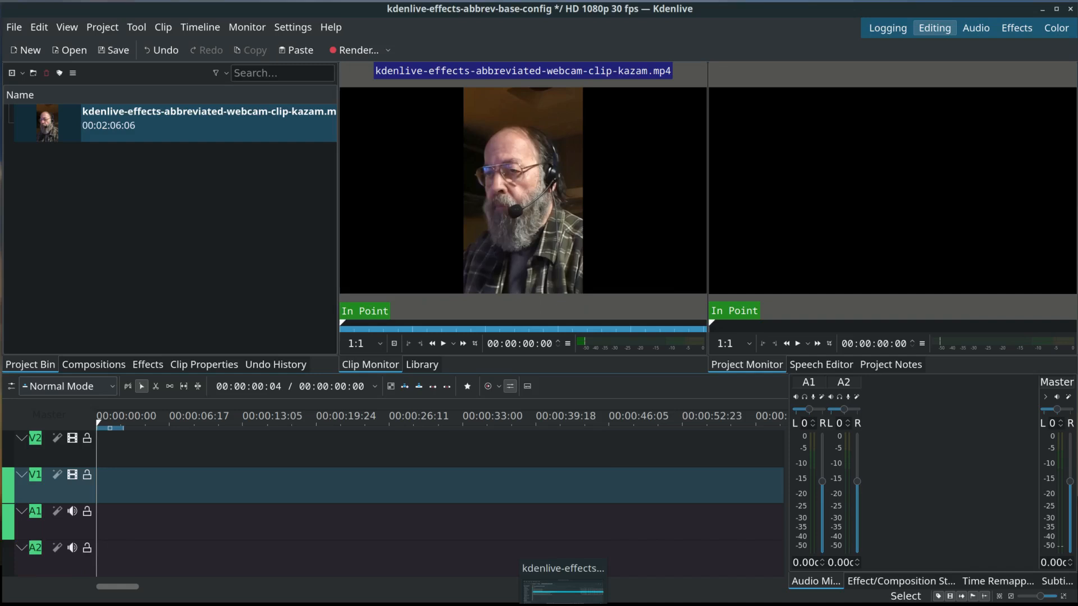
left_click(511, 589)
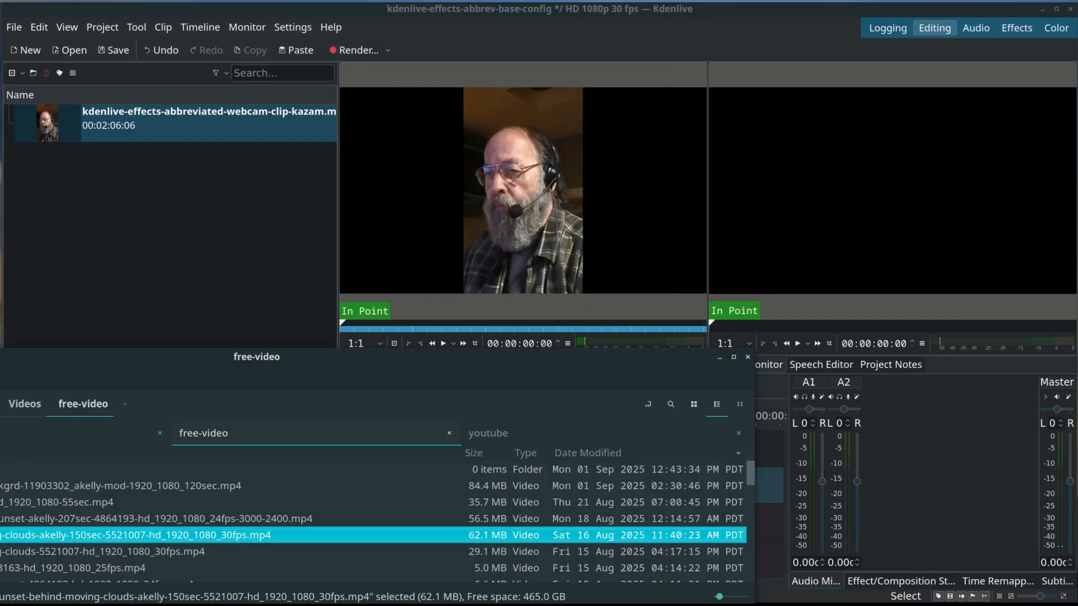
left_click_drag(90, 535, 83, 140)
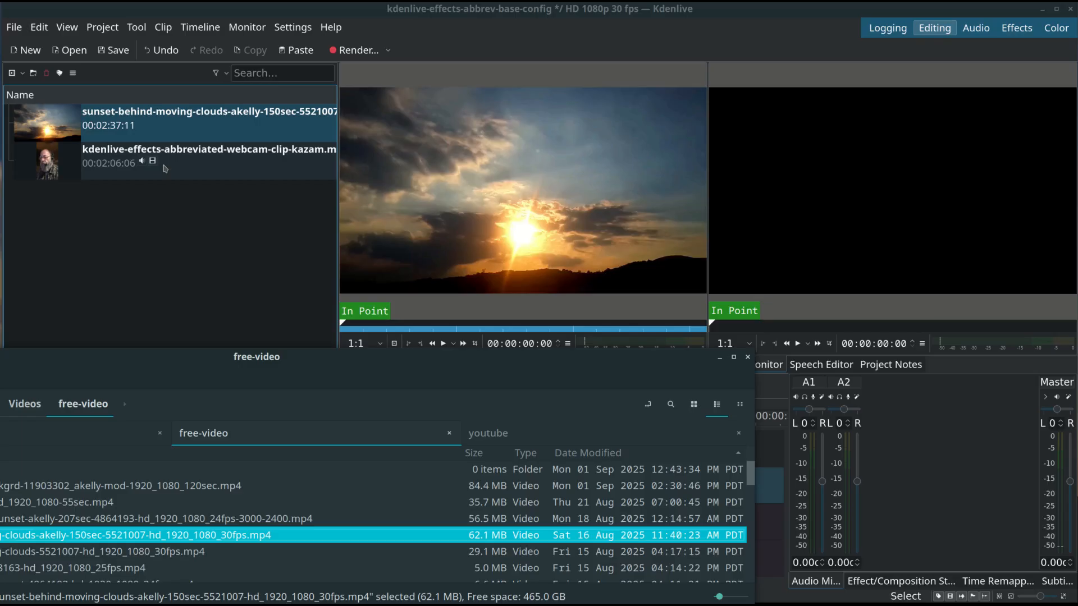
Step: Bring up the live video0 webcam view in mpv, and return to the Kdenlive project
left_click_drag(152, 167, 203, 163)
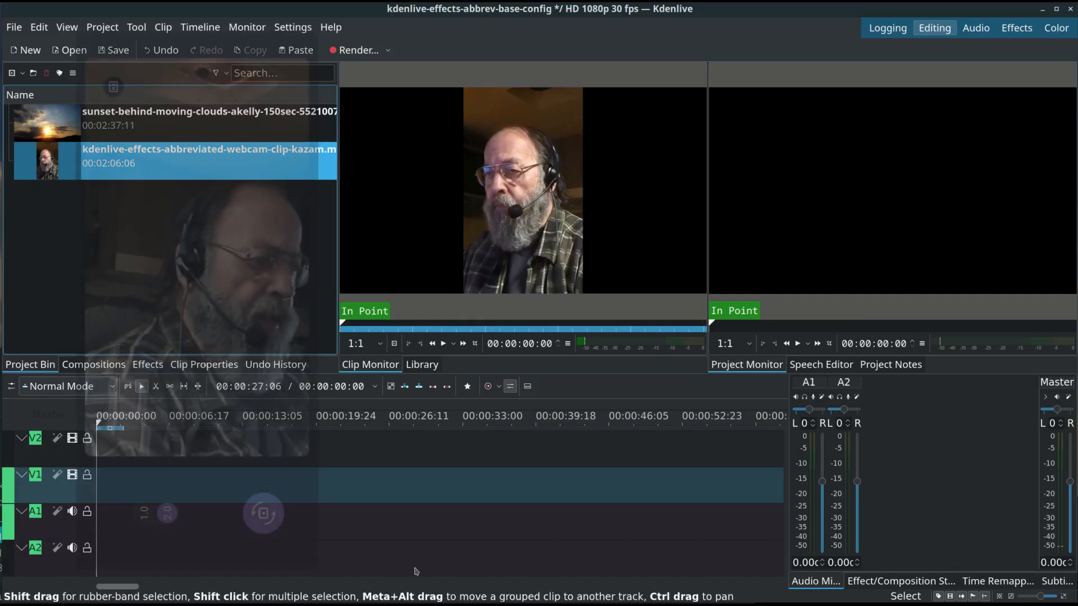
mouse_move(815, 600)
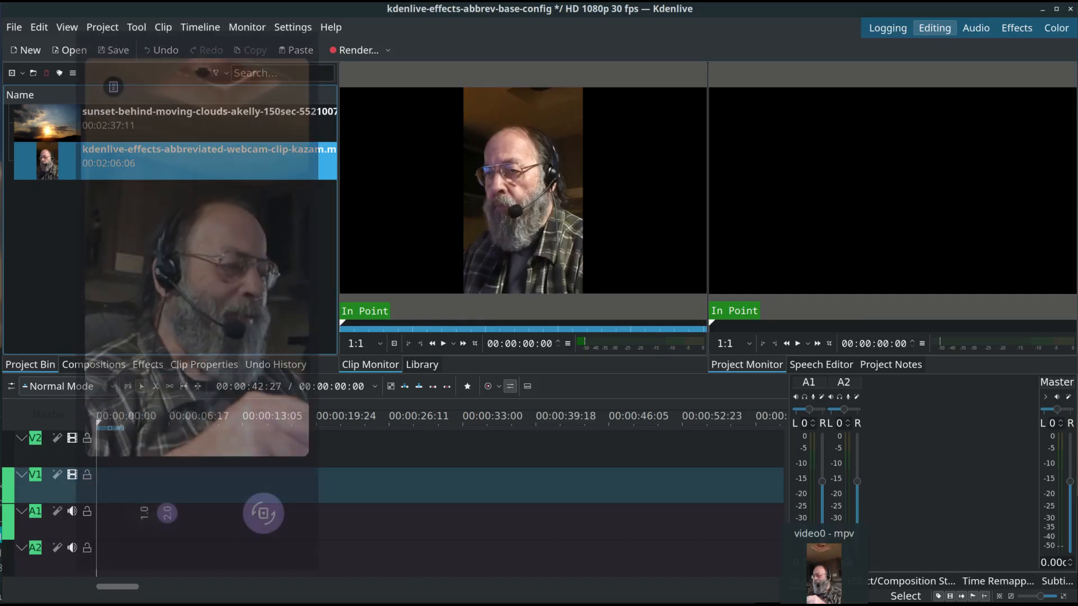
left_click(823, 578)
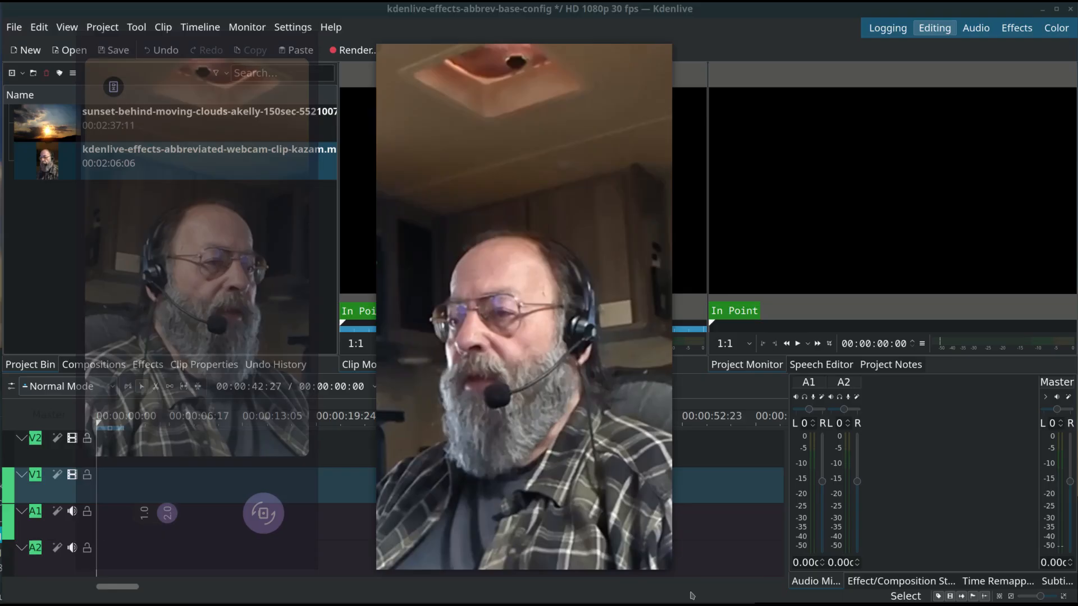
mouse_move(546, 556)
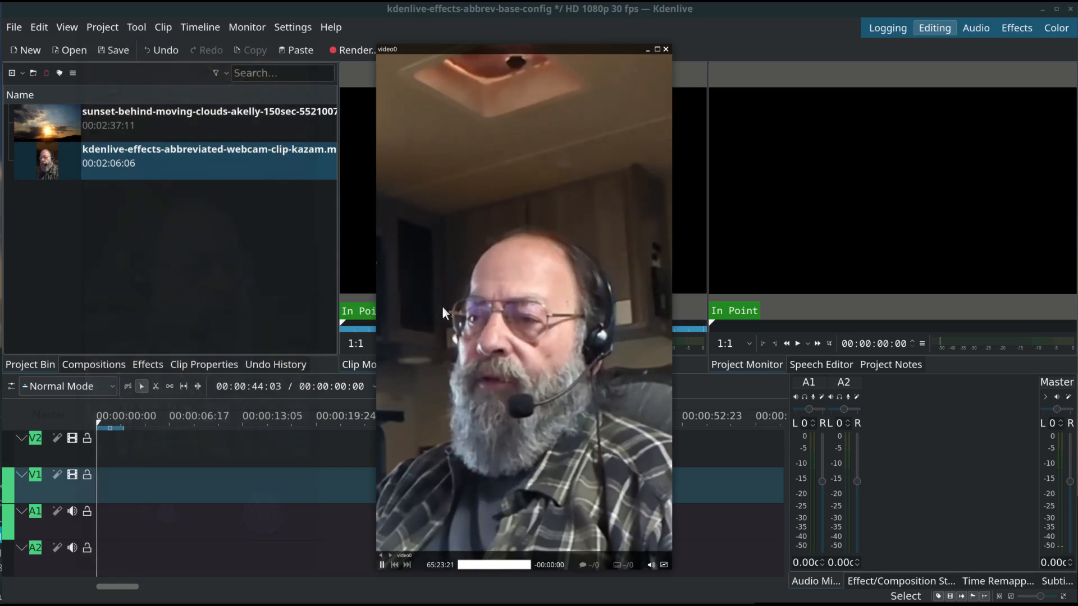
left_click(658, 6)
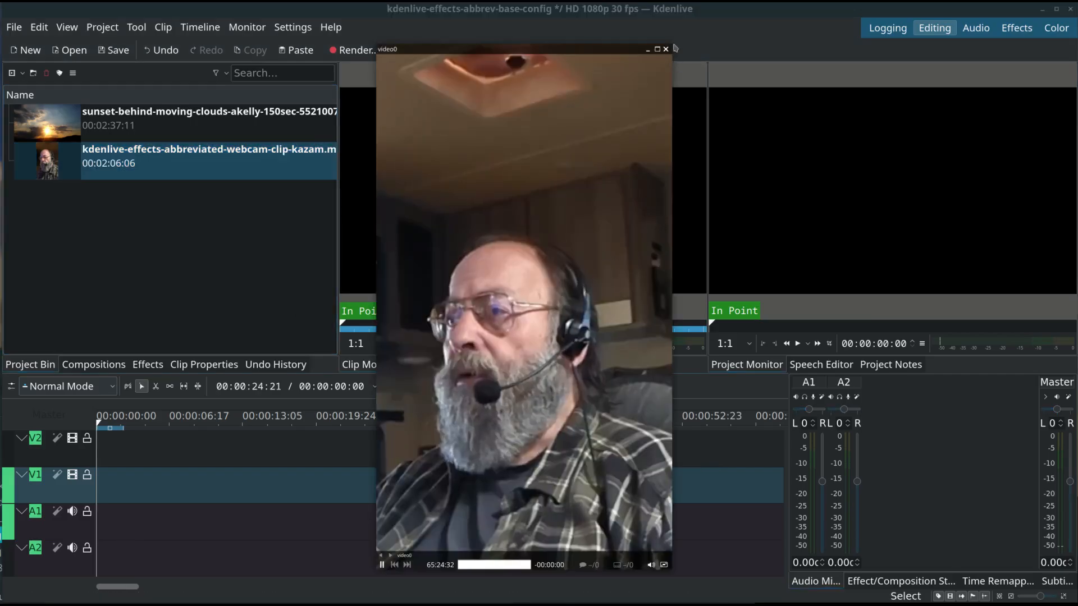
left_click(662, 8)
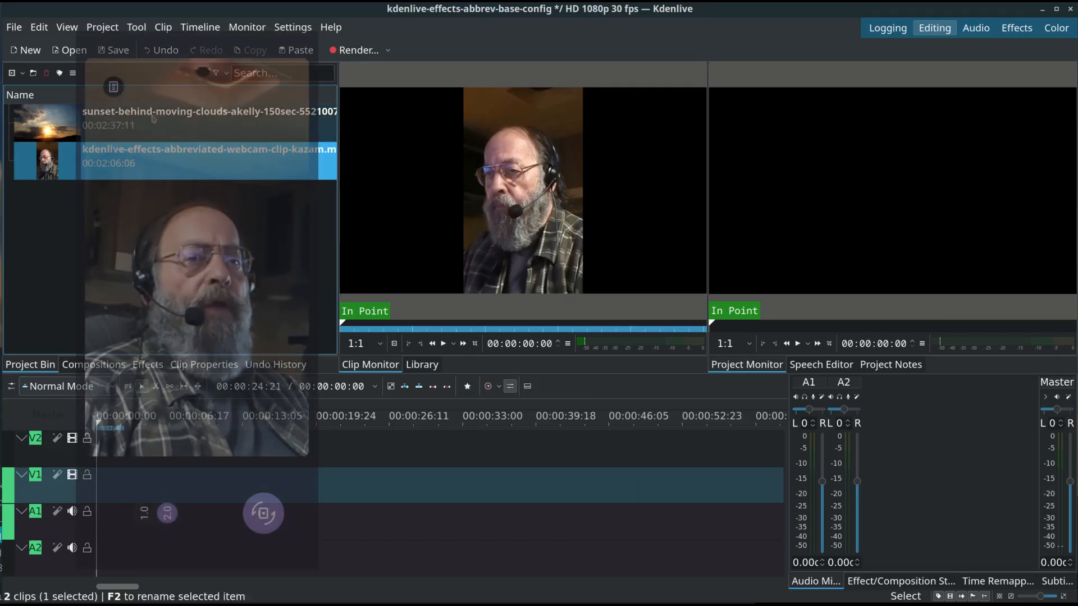
Step: Play a few seconds of the sunset clip and of the webcam clip in the clip monitor
left_click(152, 120)
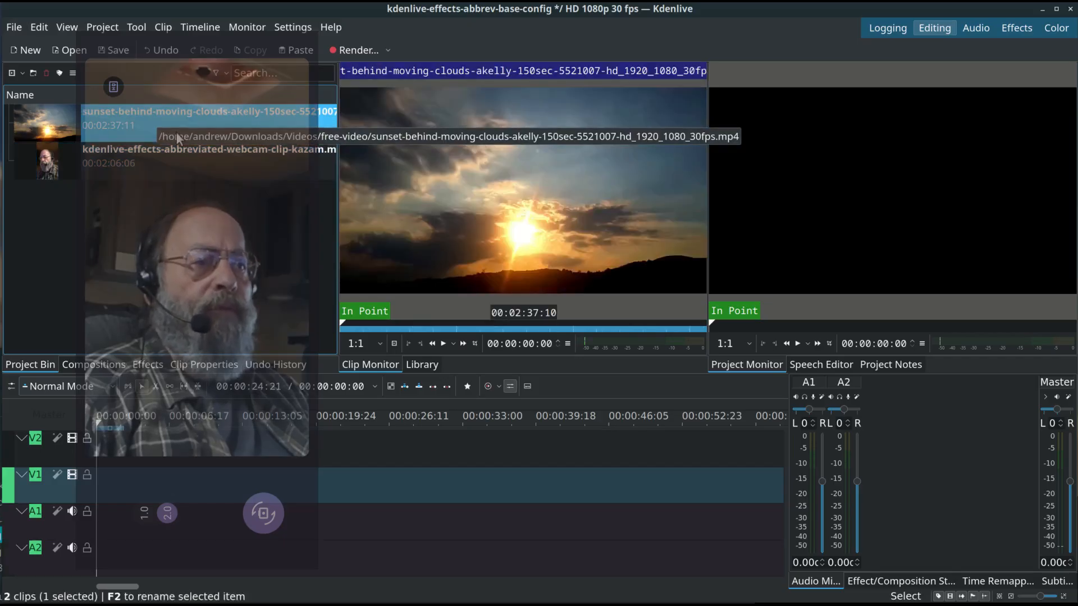
left_click(444, 345)
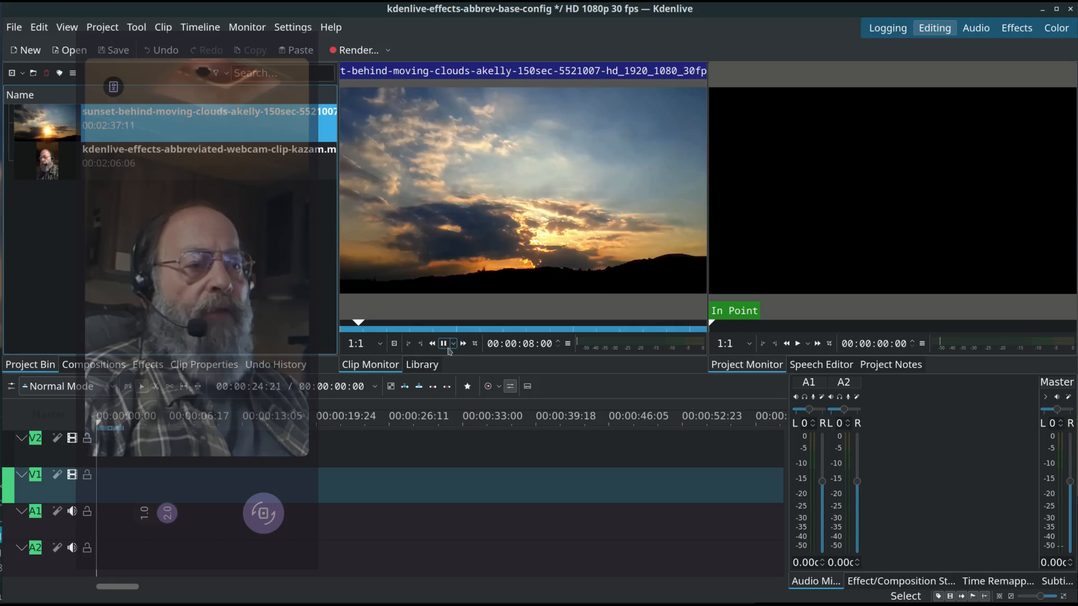
left_click(444, 344)
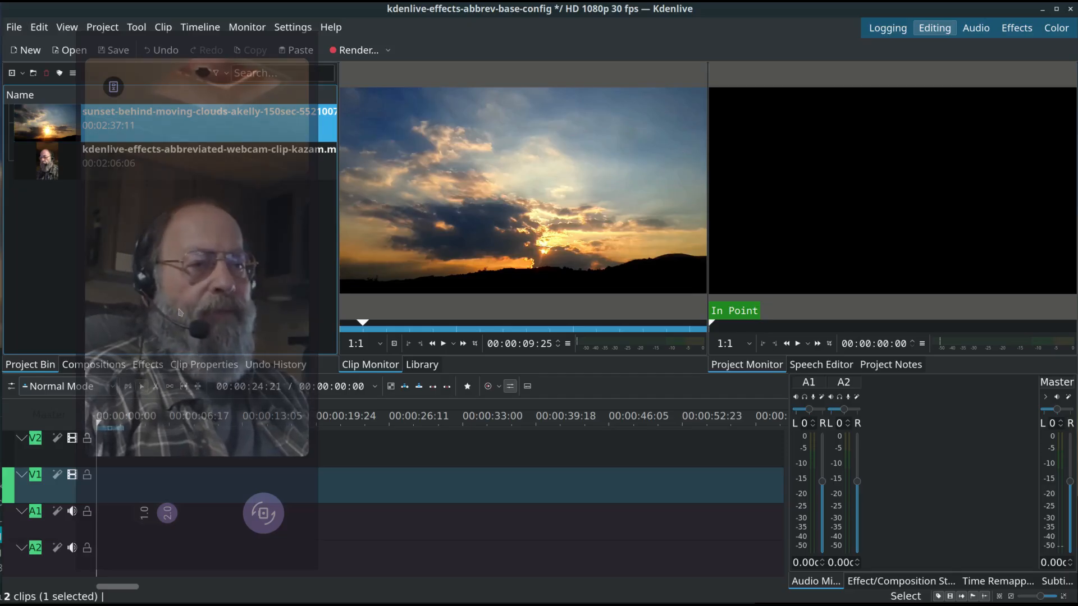
left_click(172, 159)
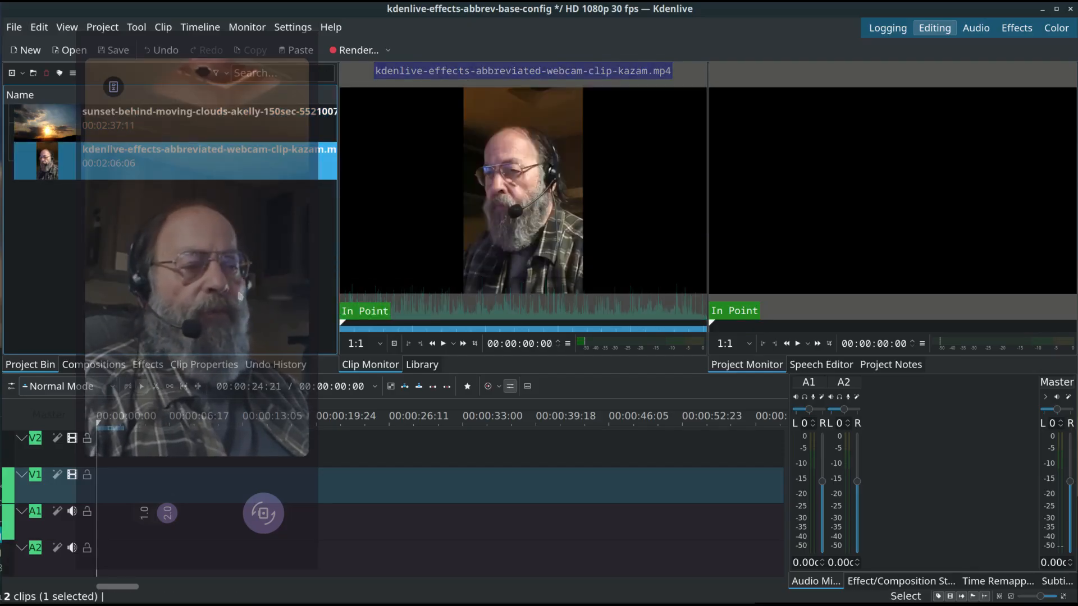
left_click(443, 343)
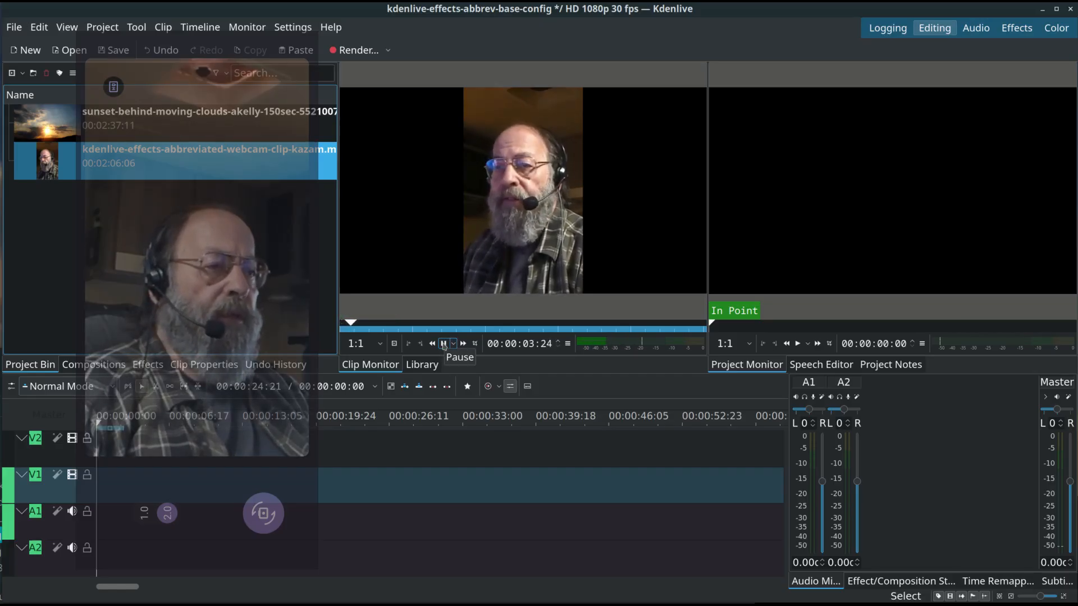
left_click(444, 343)
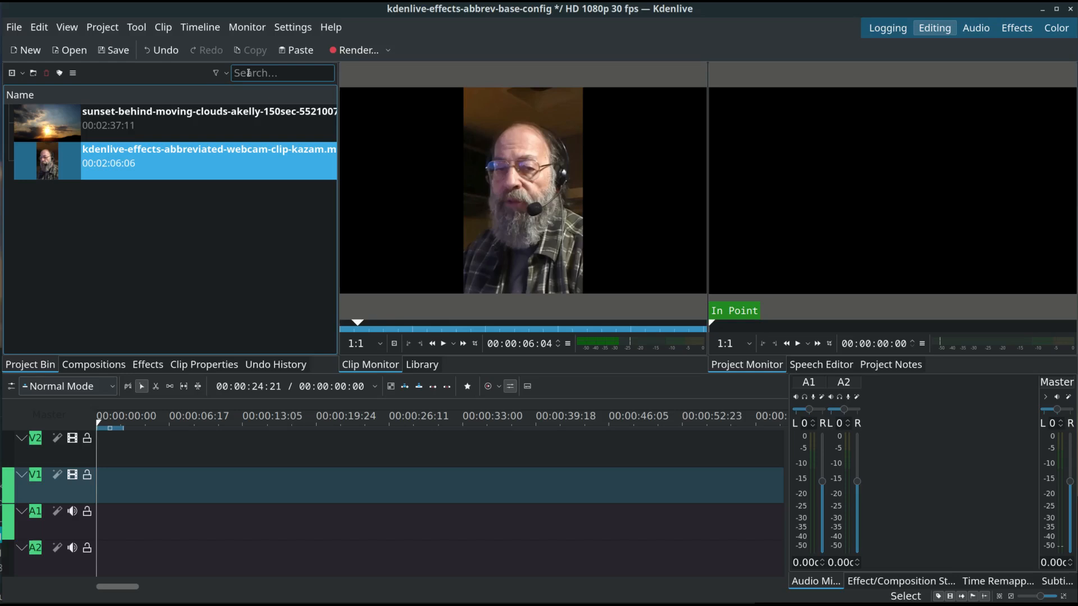
Step: Place the sunset clip at the start of video track V1 and move the playhead to its end
mouse_move(159, 159)
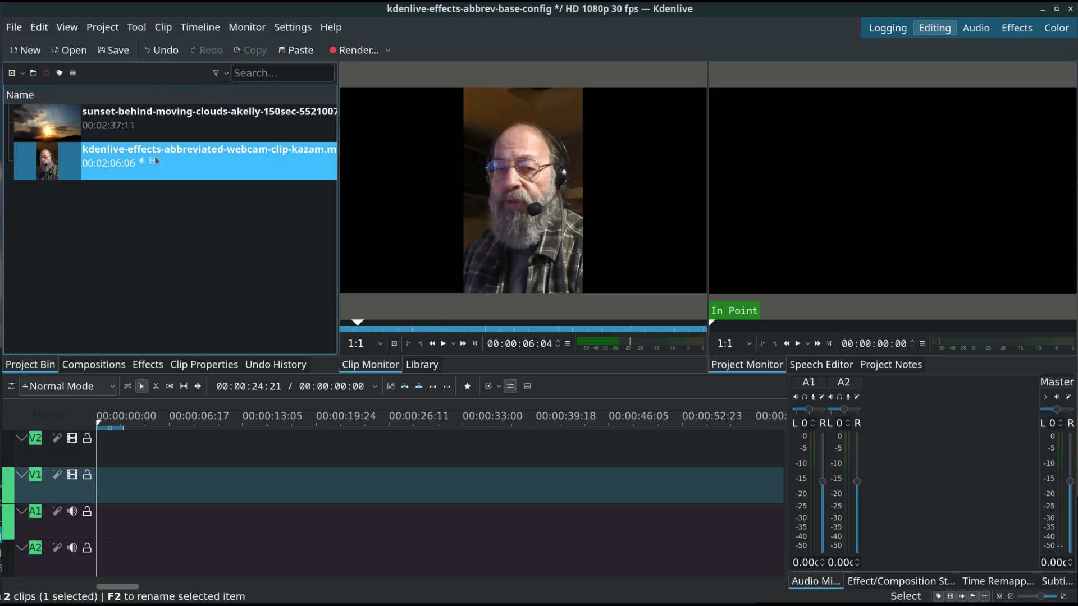
left_click_drag(138, 125, 77, 482)
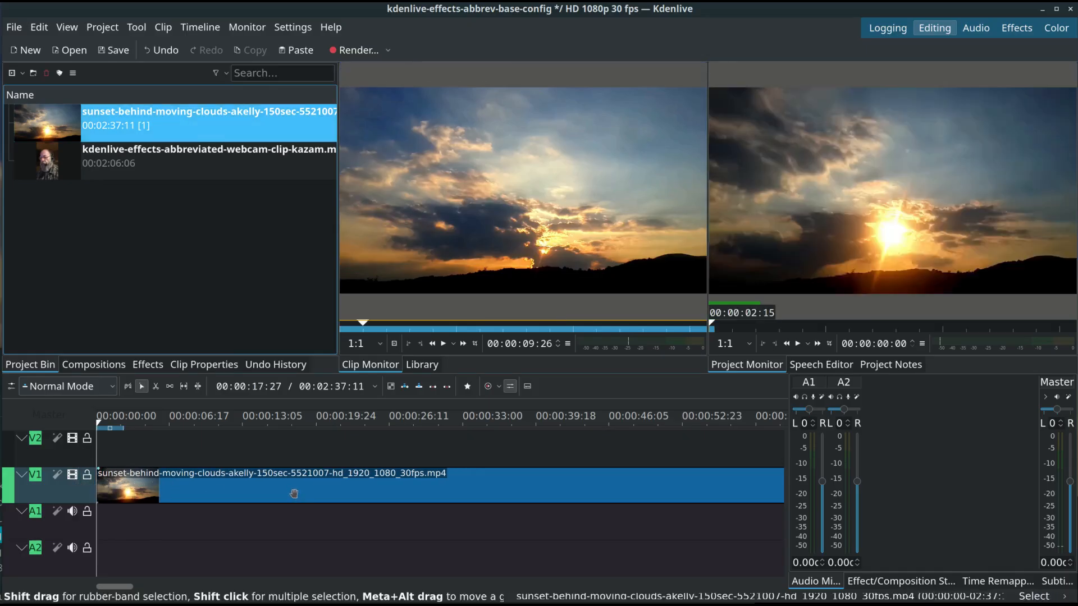
left_click(294, 493)
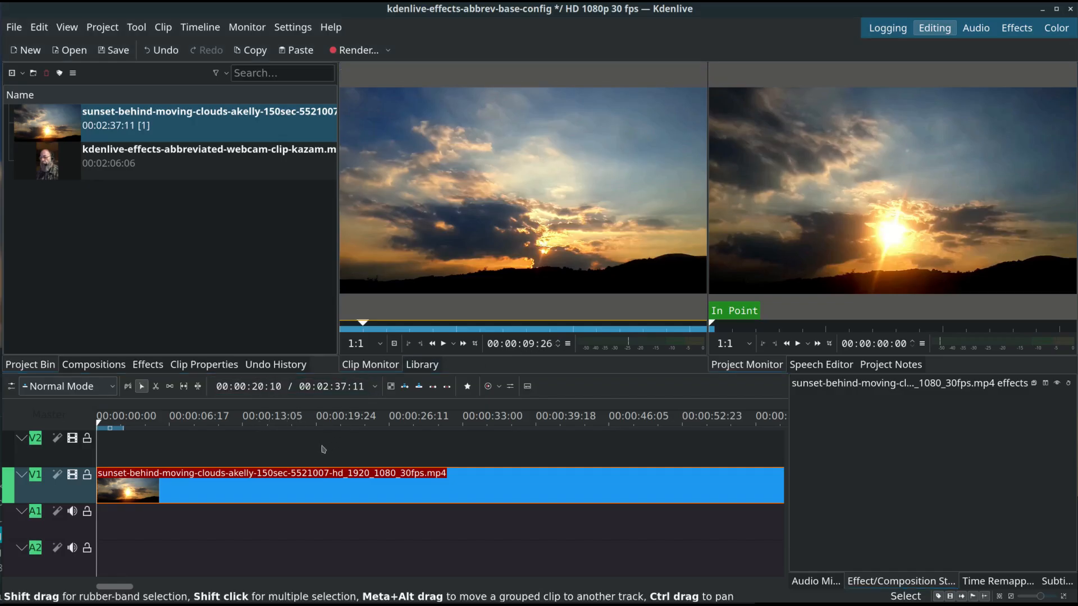
left_click(256, 422)
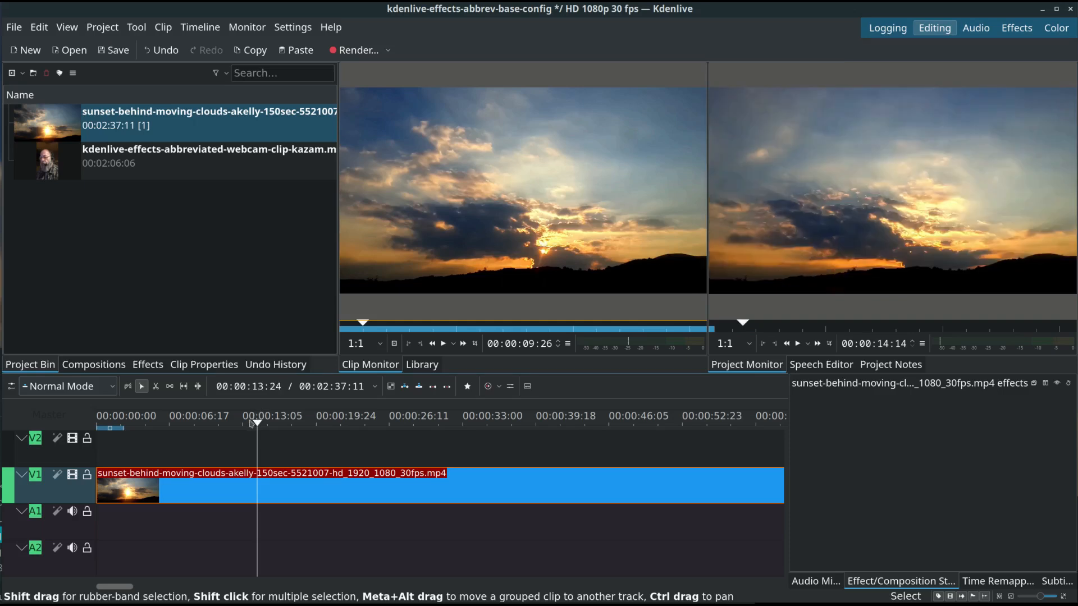
key("End")
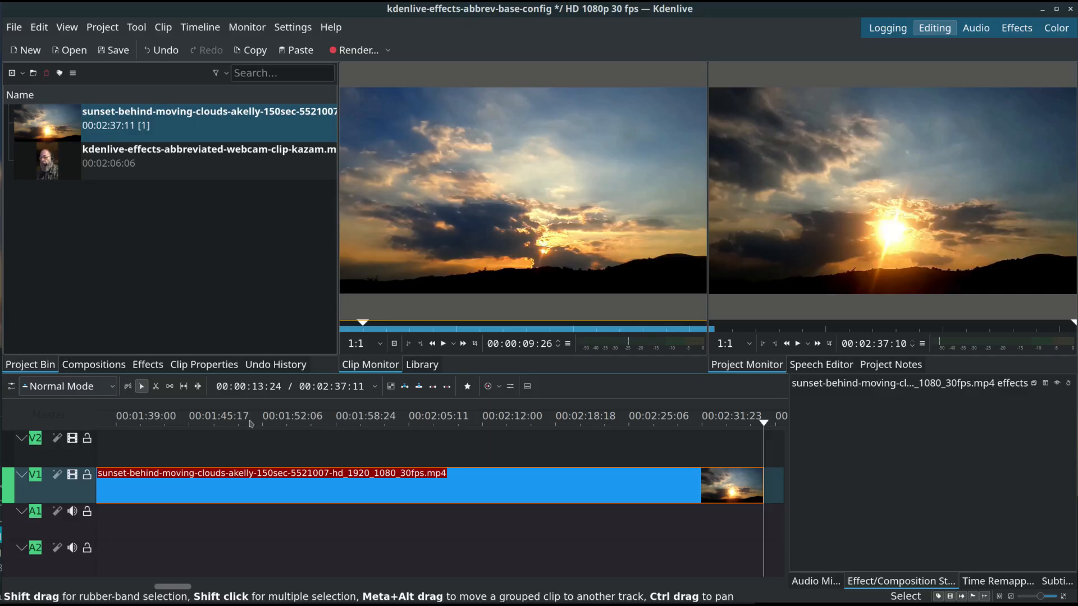
Step: Place the webcam clip on track V2 above the sunset clip, with its audio on A2
left_click(110, 162)
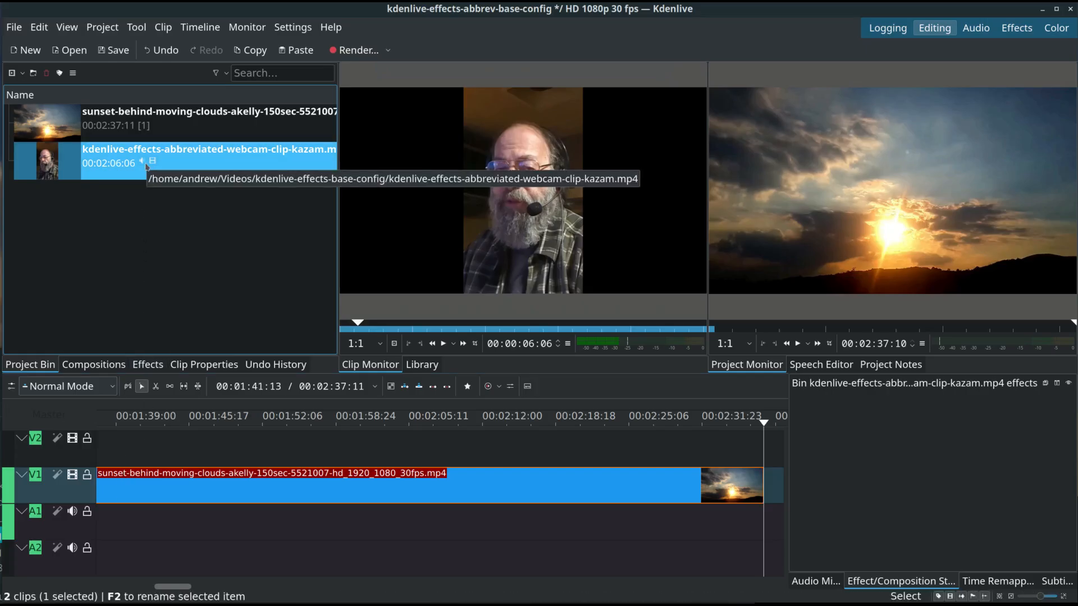
left_click_drag(153, 166, 129, 449)
left_click_drag(367, 466, 67, 438)
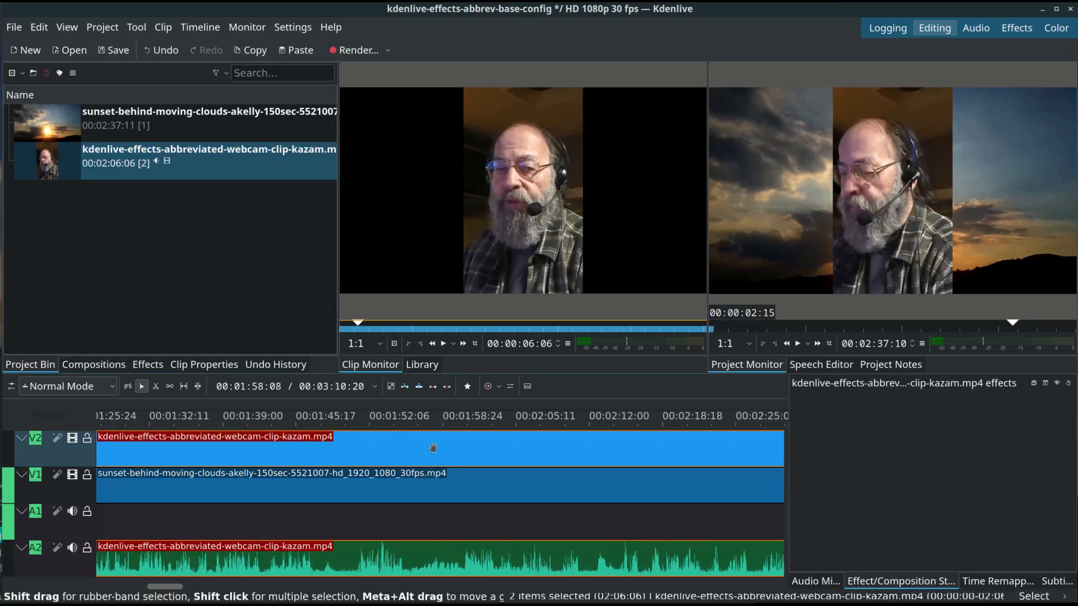
Step: Move the webcam clip on V2 and A2 to the start of the timeline and put the playhead at the project's end
key("Delete")
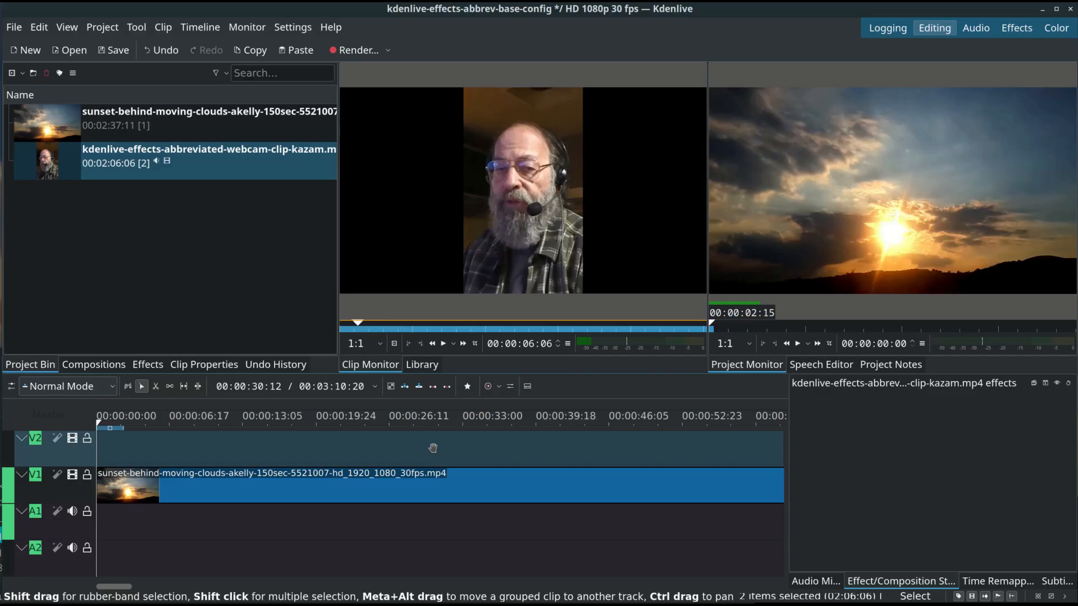
left_click(405, 454)
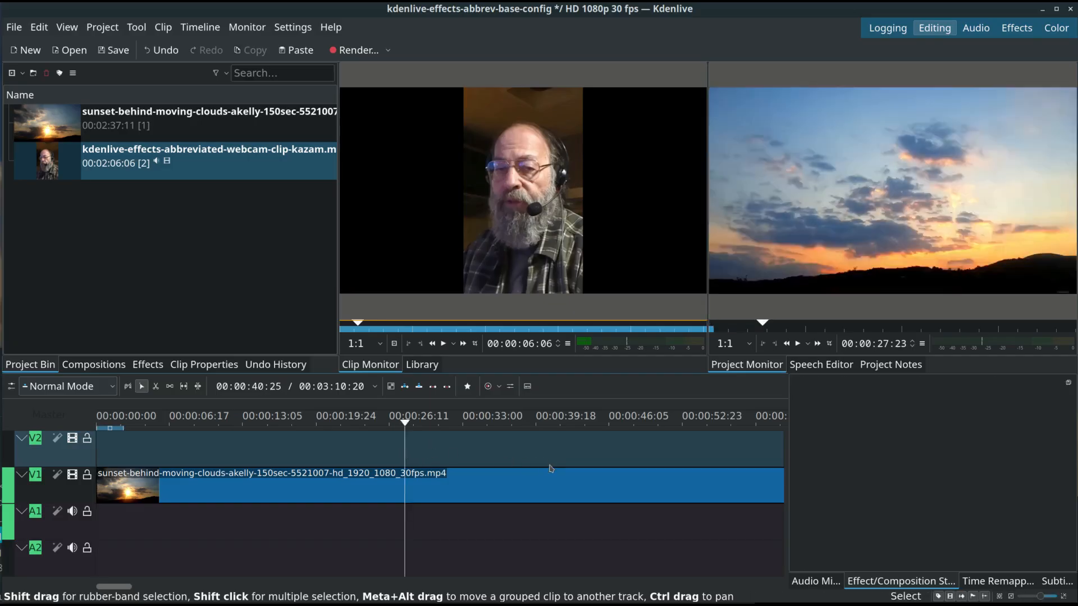
scroll(546, 466, "down", 2)
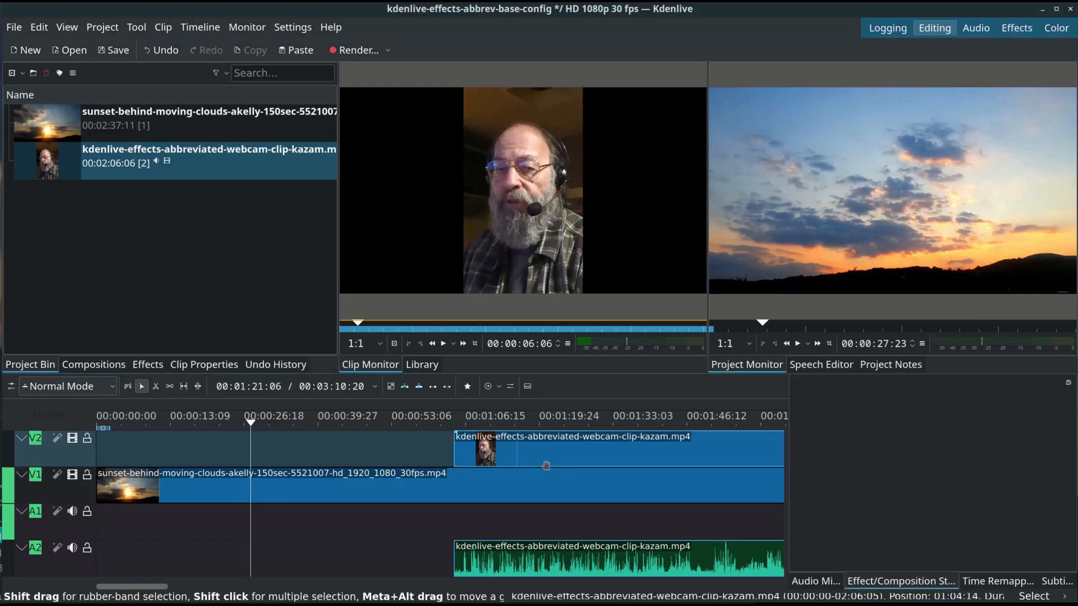
left_click_drag(658, 455, 301, 454)
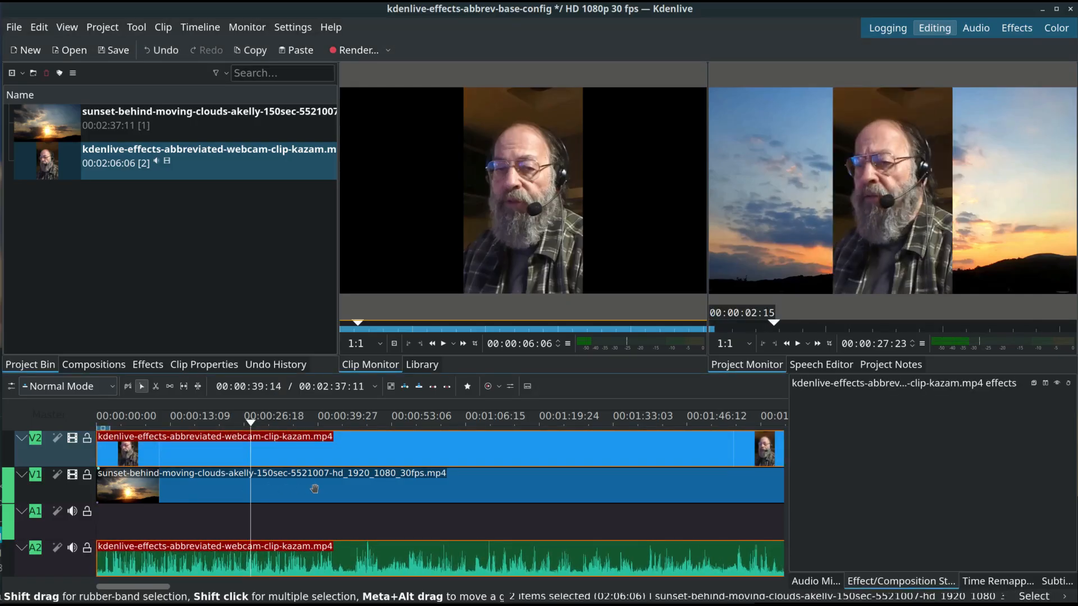
key("End")
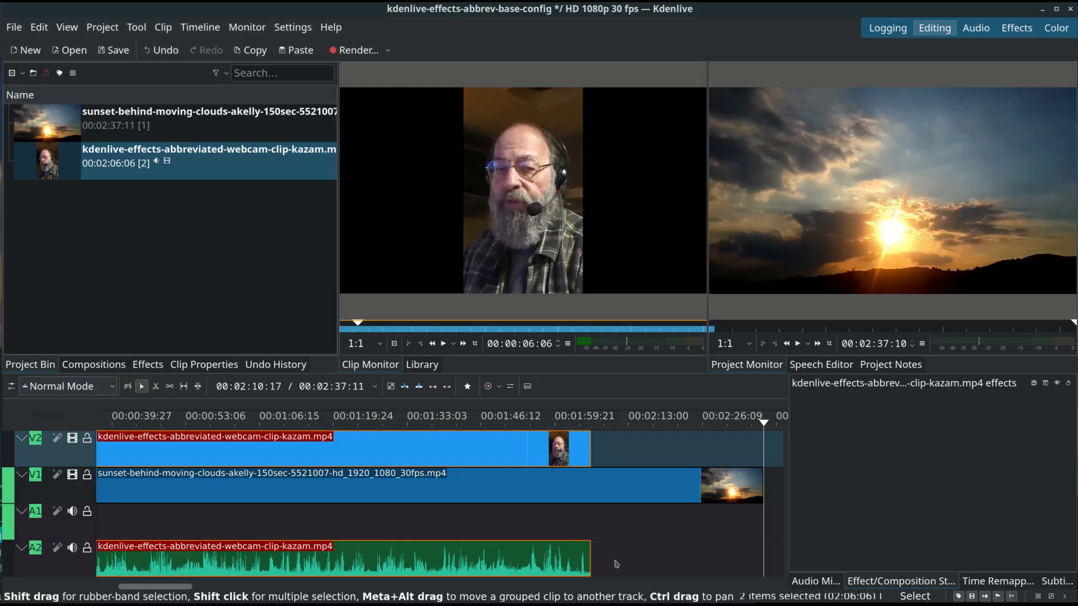
Step: Return the playhead to the start of the timeline and ungroup the webcam clip's video from its audio
key("Home")
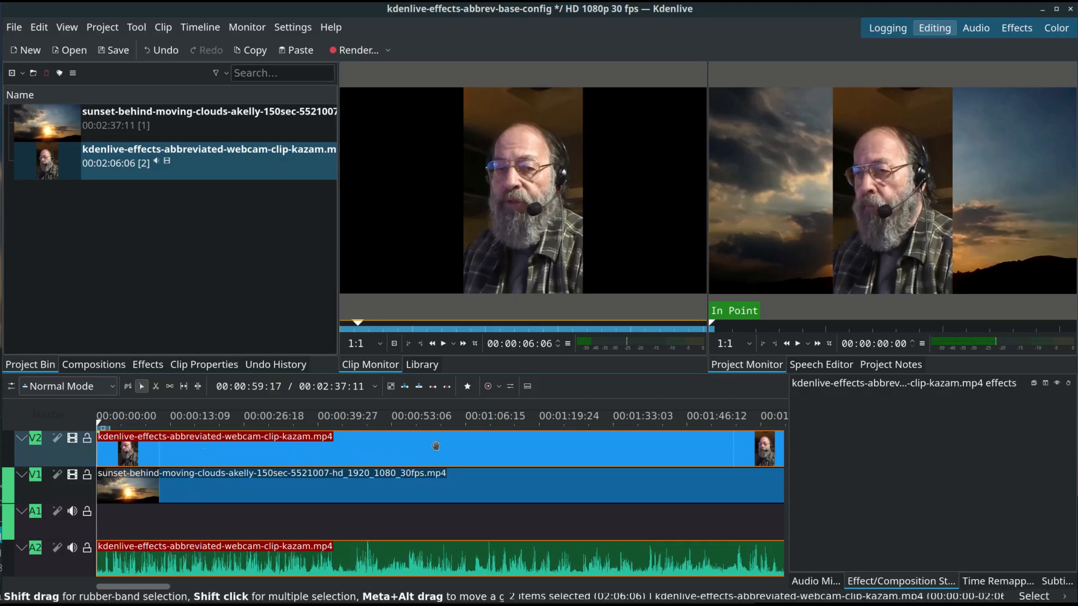
left_click(304, 562)
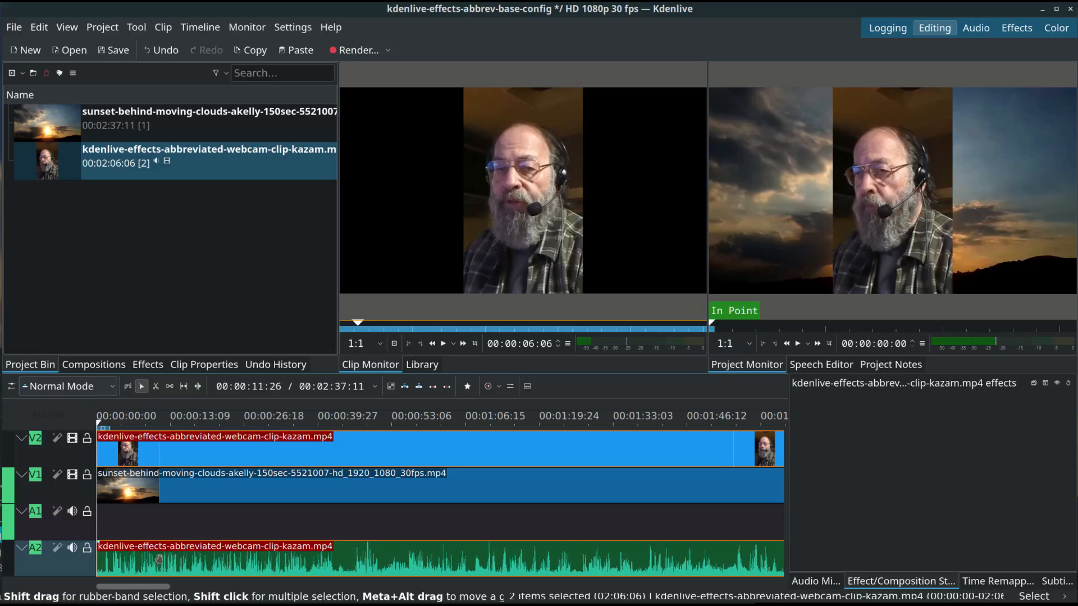
right_click(195, 451)
left_click(179, 451)
right_click(202, 562)
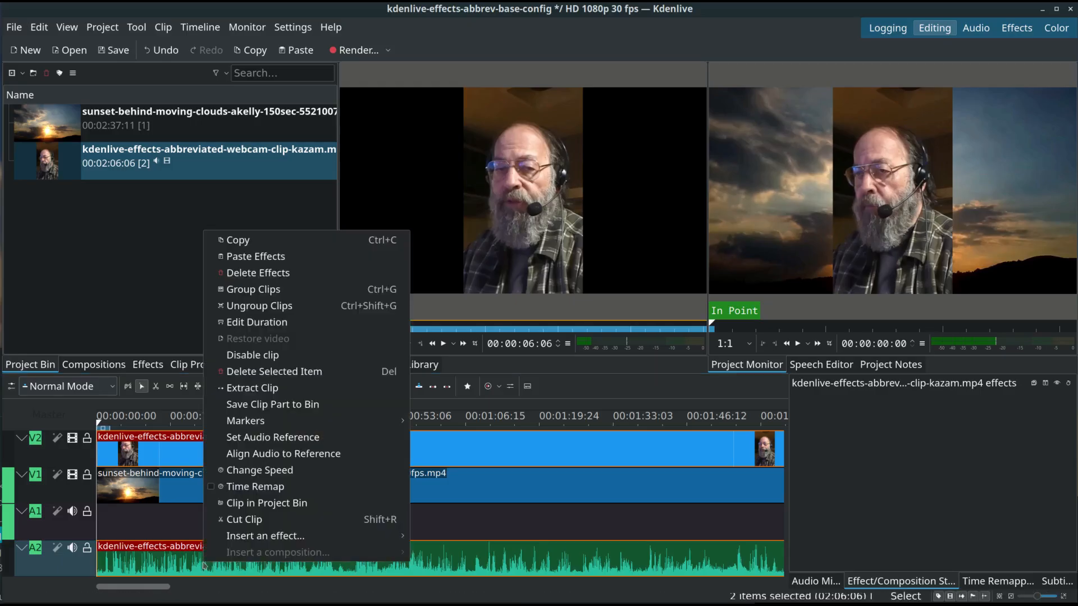
left_click(252, 308)
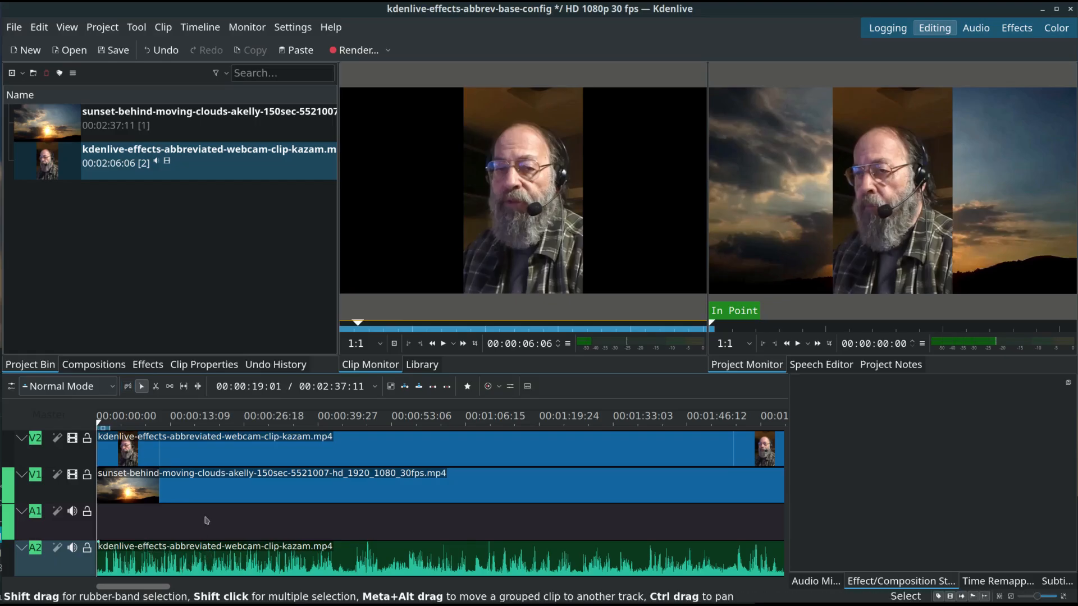
Step: Move the webcam clip's audio from track A2 up to the start of track A1
left_click_drag(241, 454, 135, 489)
left_click_drag(143, 565, 91, 547)
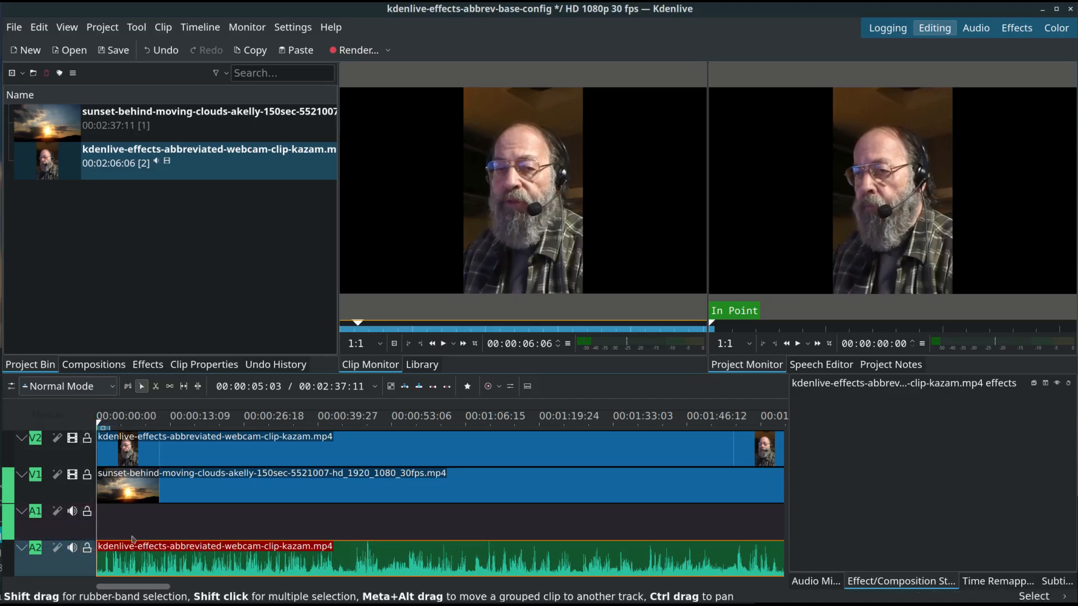
left_click_drag(141, 564, 219, 528)
left_click_drag(547, 523, 481, 522)
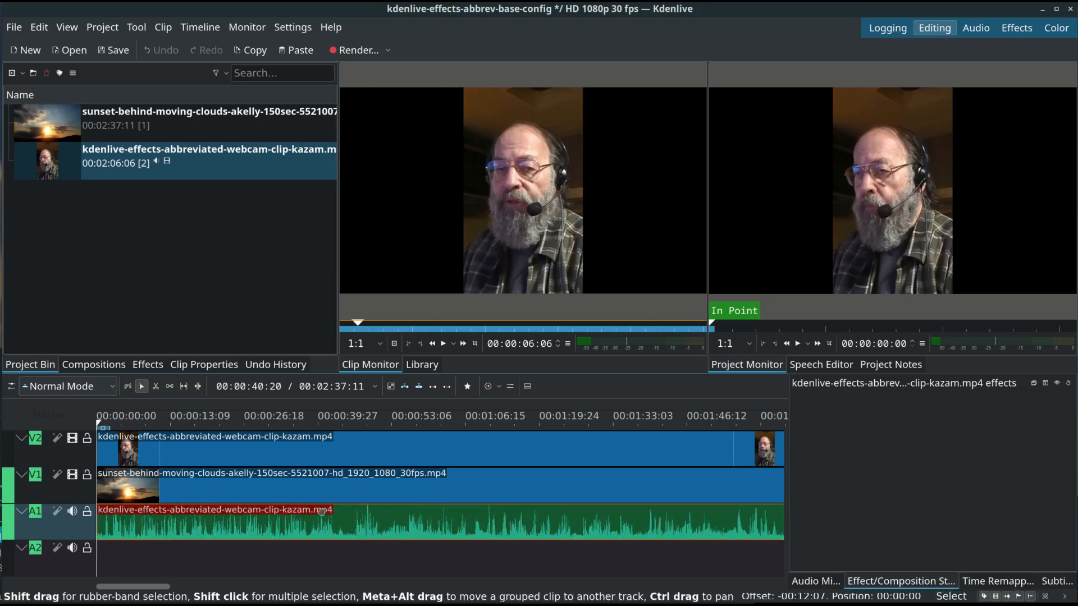
Step: Group the webcam video on V2, the sunset clip on V1 and the webcam audio on A1 together
left_click(493, 488)
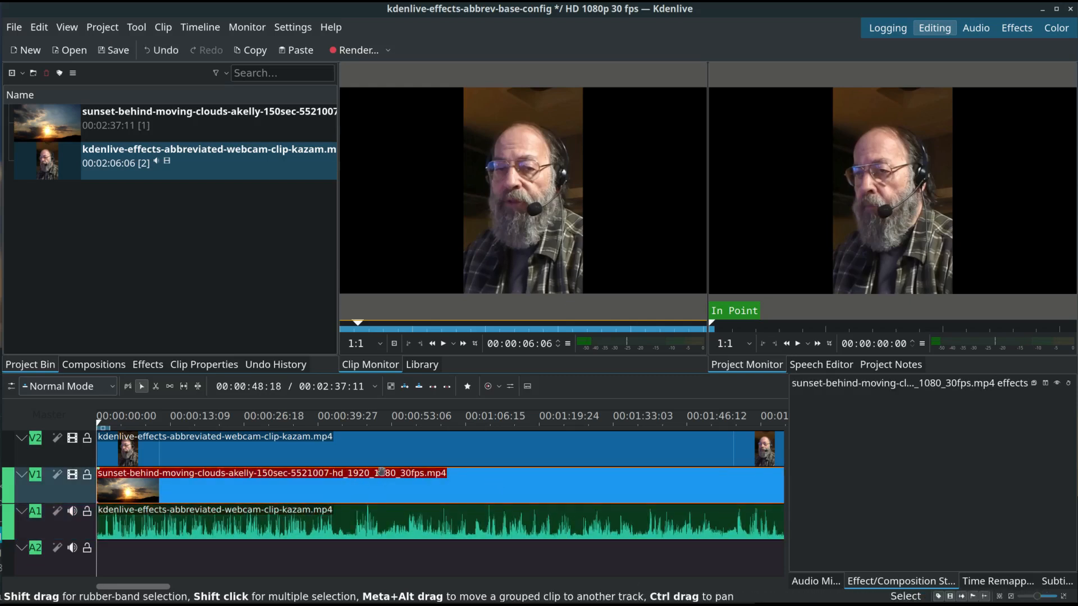
left_click(427, 446)
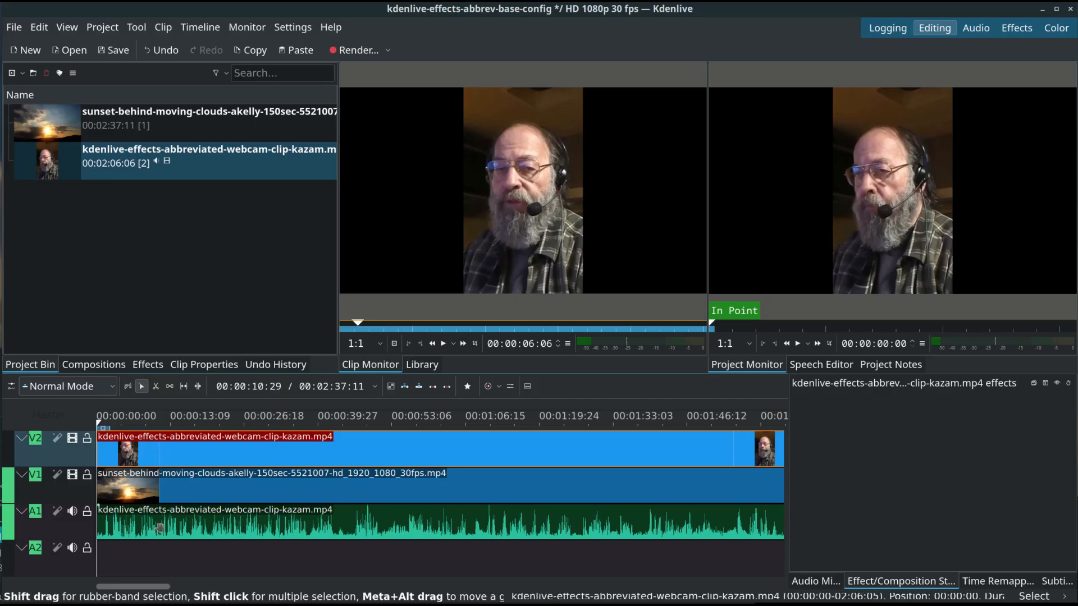
left_click(178, 490, "shift")
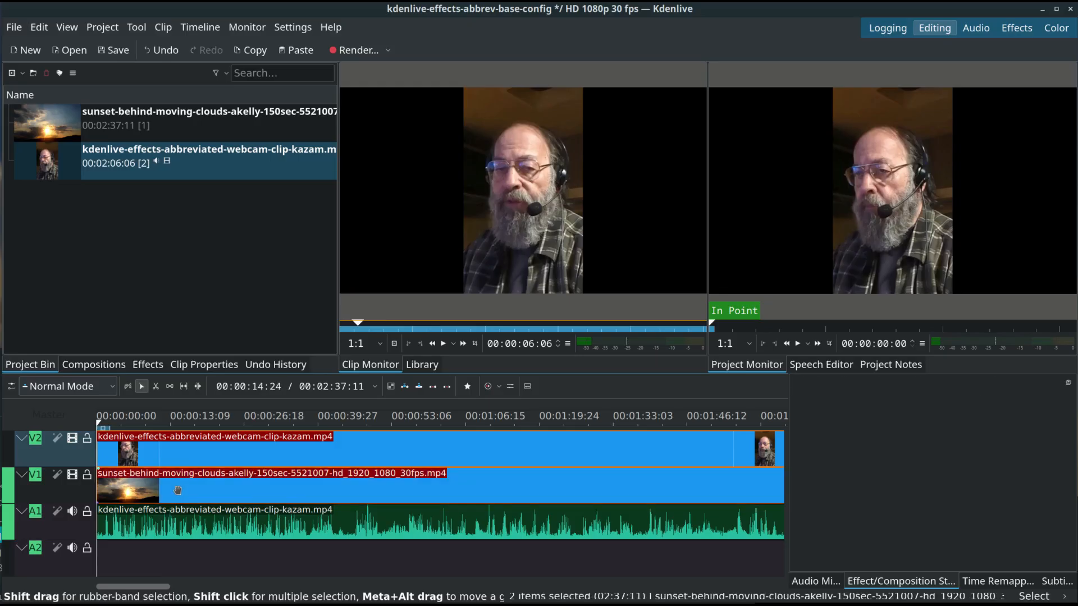
left_click(161, 528, "shift")
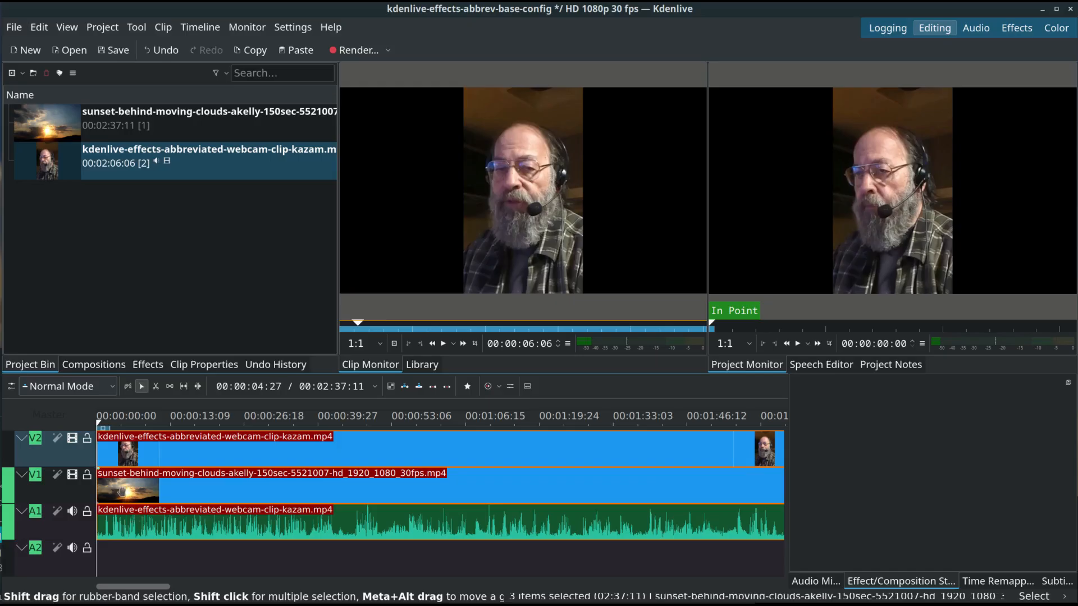
mouse_move(115, 489)
left_mouse_down()
mouse_move(321, 503)
mouse_move(127, 491)
left_mouse_up()
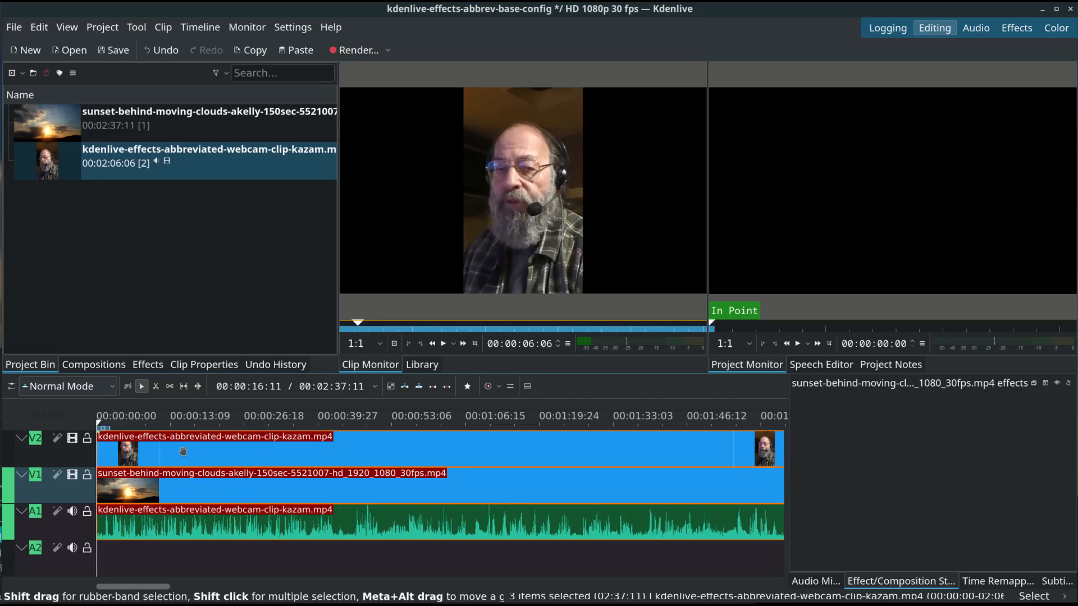
left_click_drag(176, 453, 128, 452)
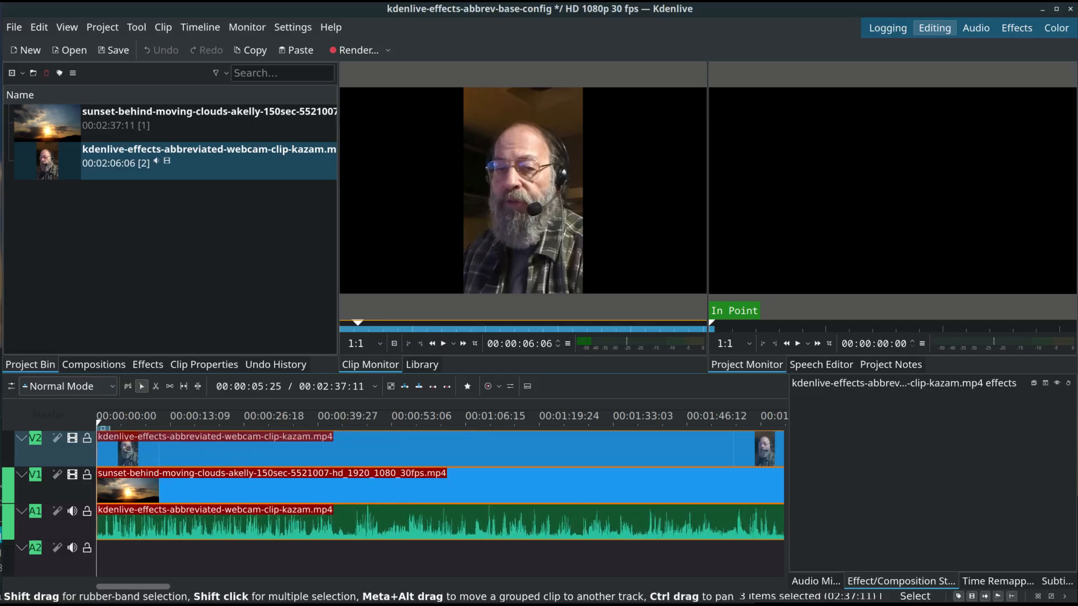
right_click(184, 451)
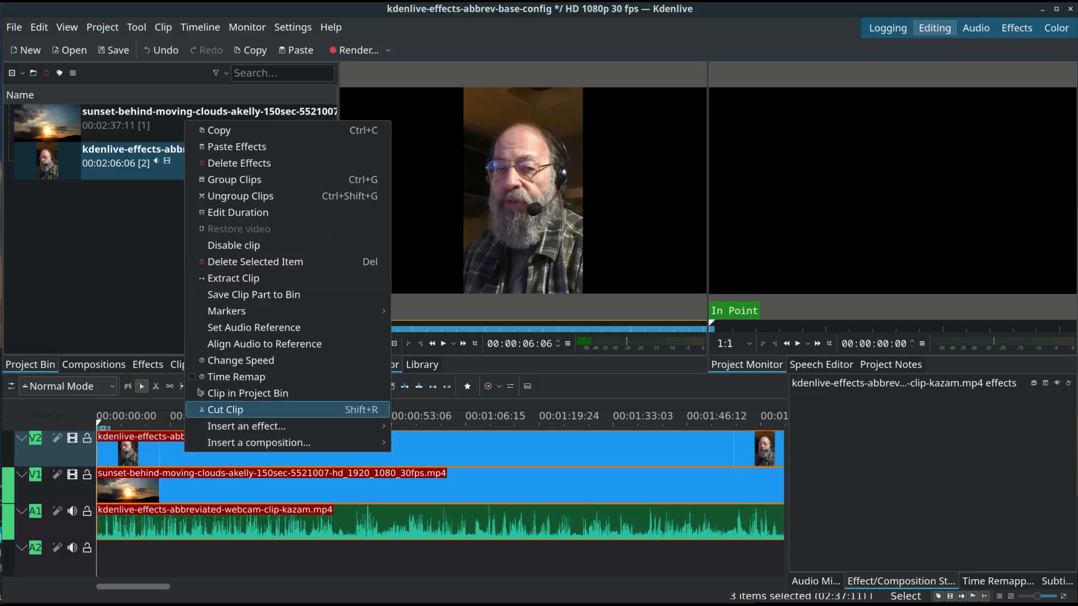
left_click(237, 181)
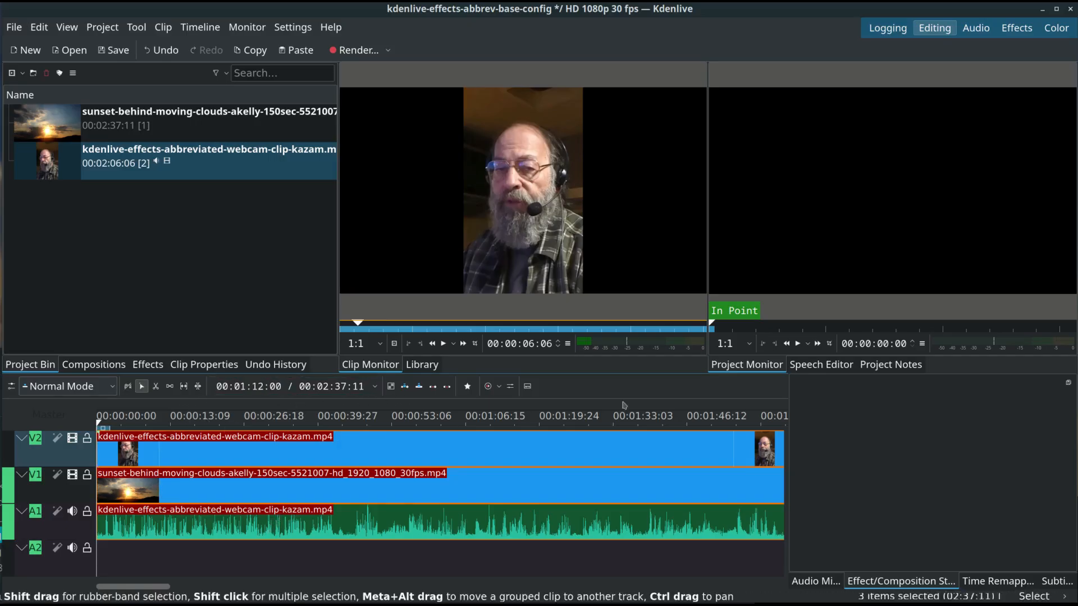
Step: Play a few seconds of the layered timeline in the project monitor and of the webcam clip in the clip monitor
left_click(798, 344)
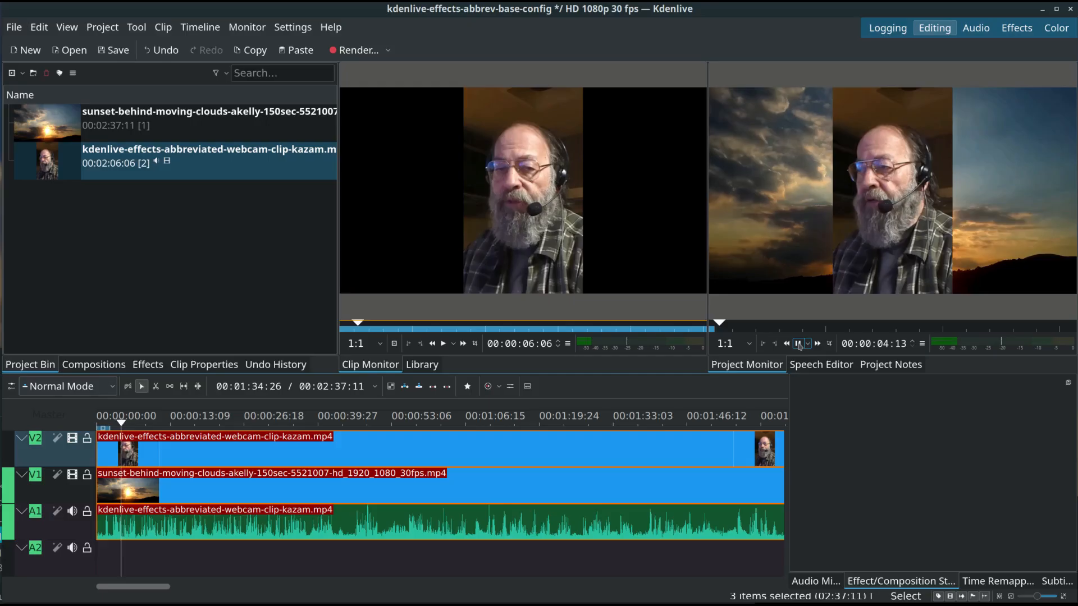
left_click(800, 344)
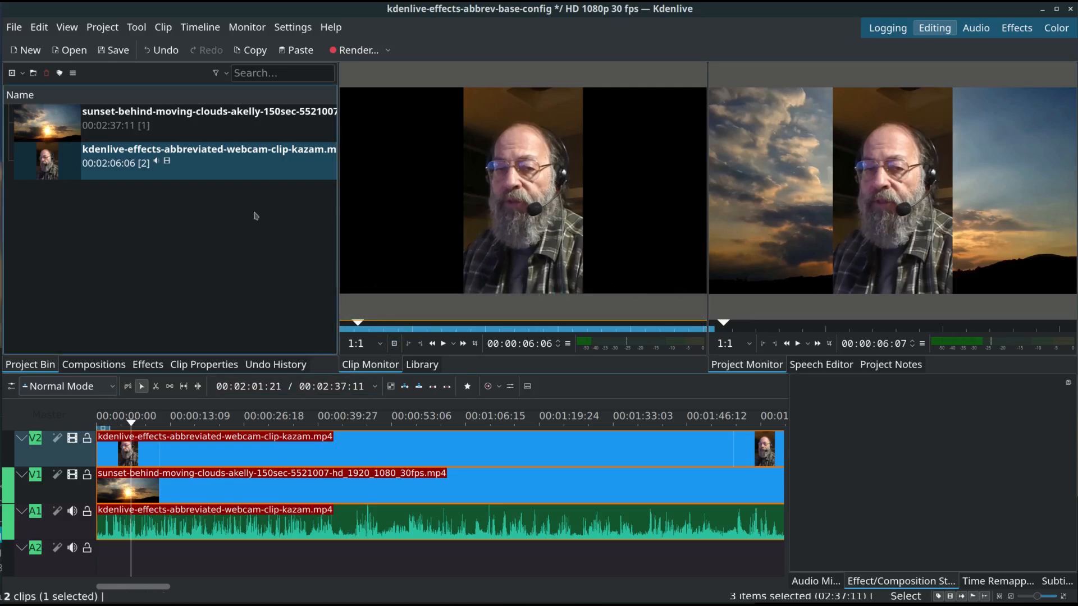
left_click(192, 117)
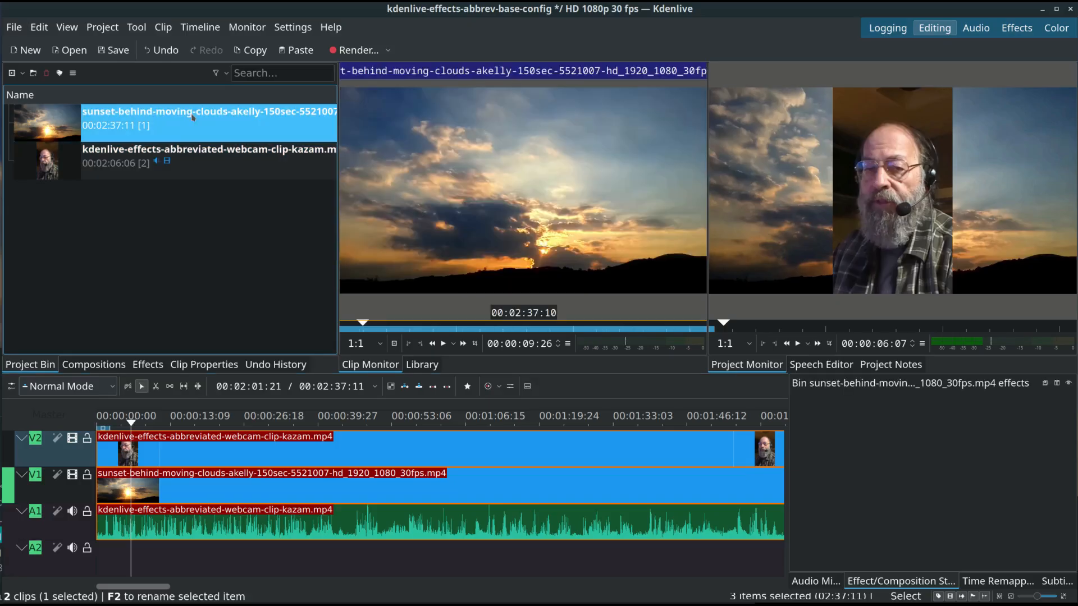
left_click(181, 160)
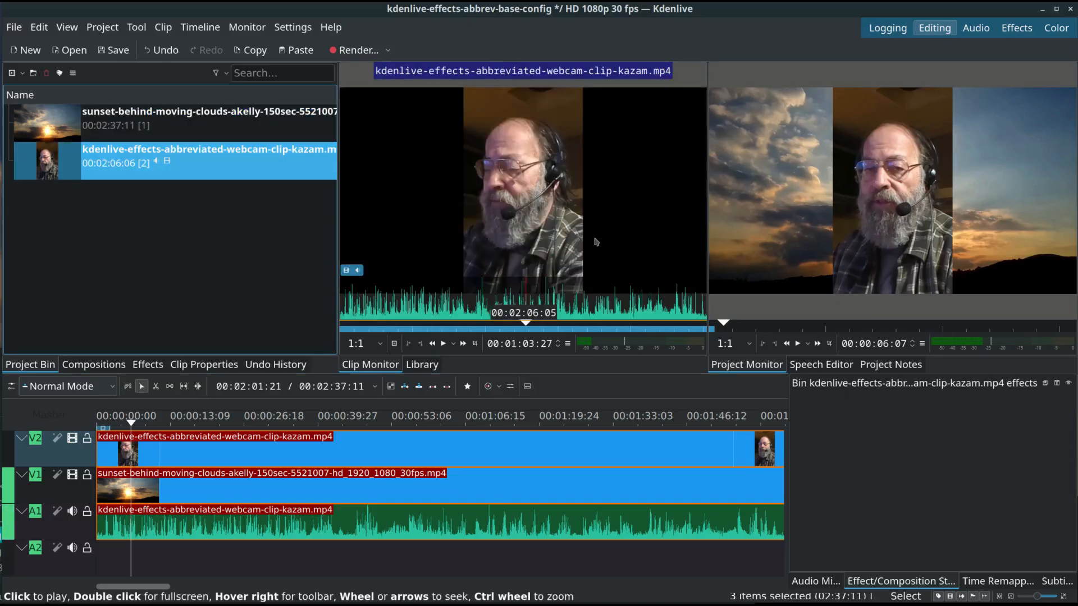
left_click(444, 343)
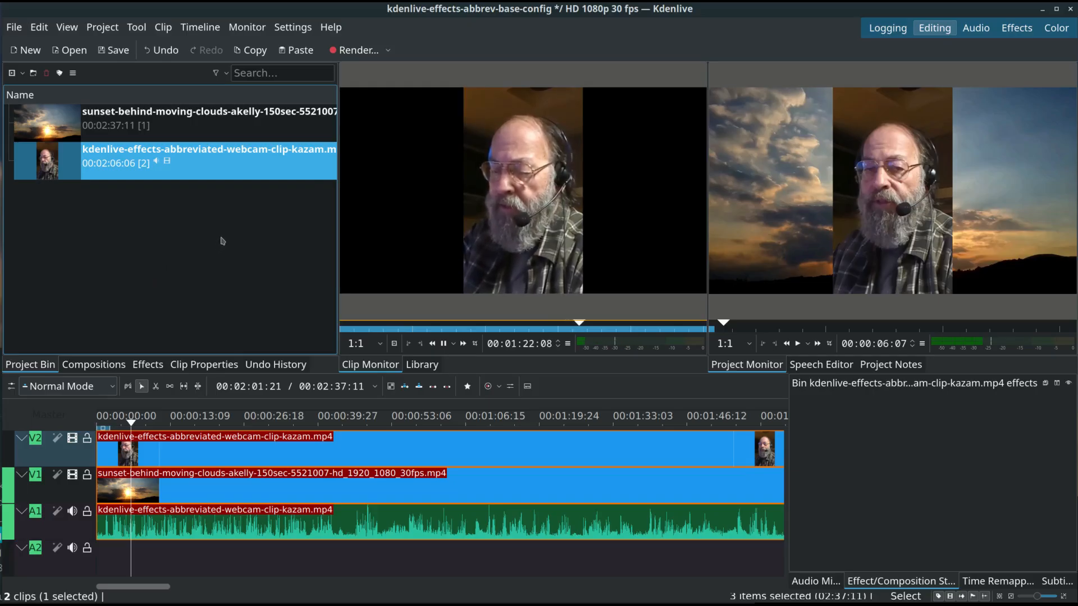
left_click(444, 343)
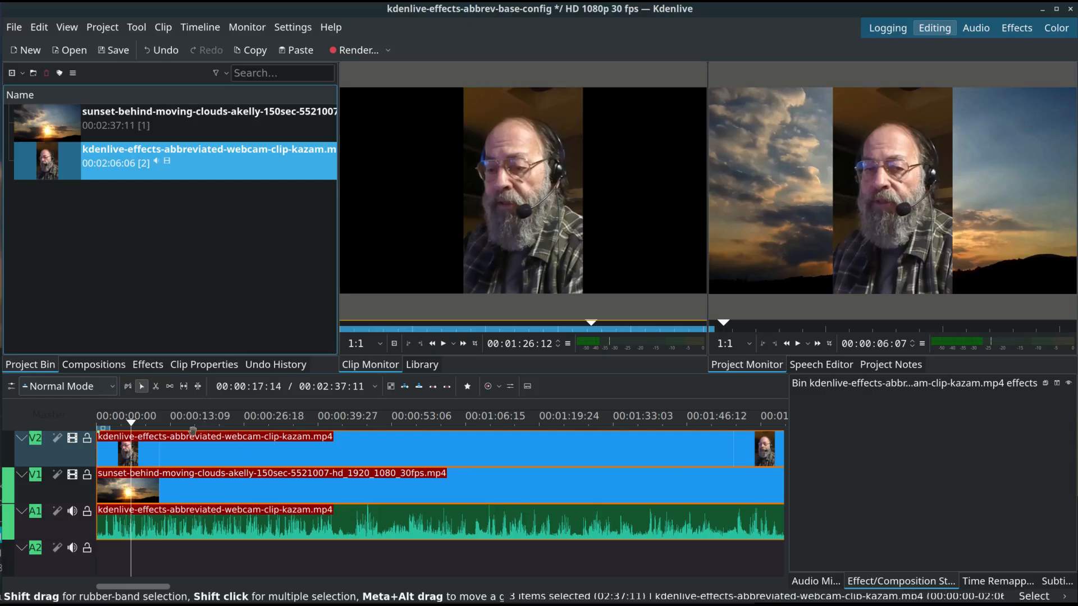
Step: Show the effects list, select the webcam clip on V2 and switch to the Effects workspace layout
left_click(148, 366)
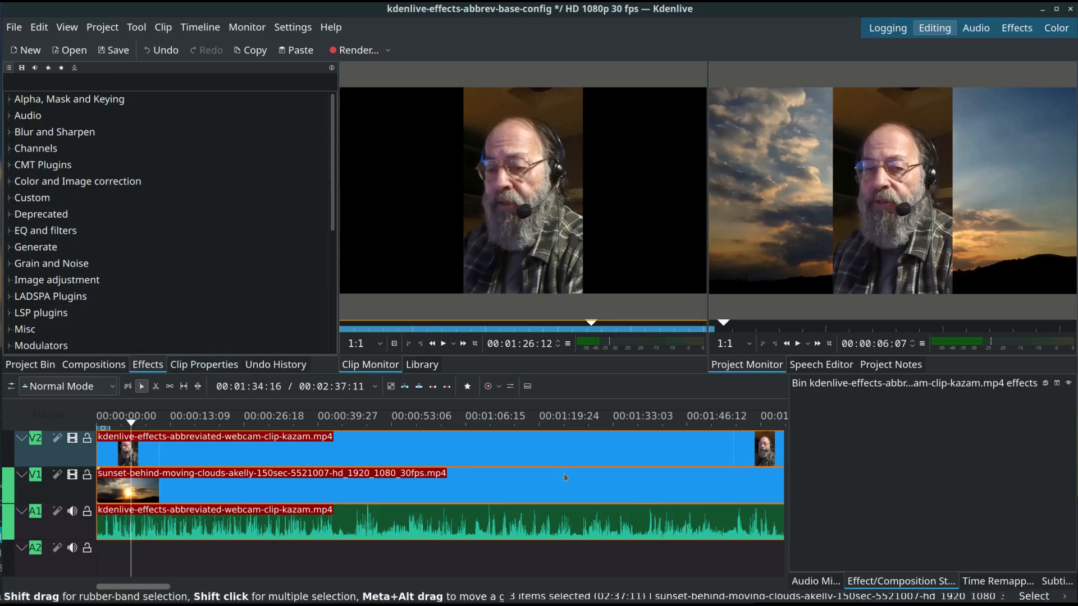
left_click(354, 449)
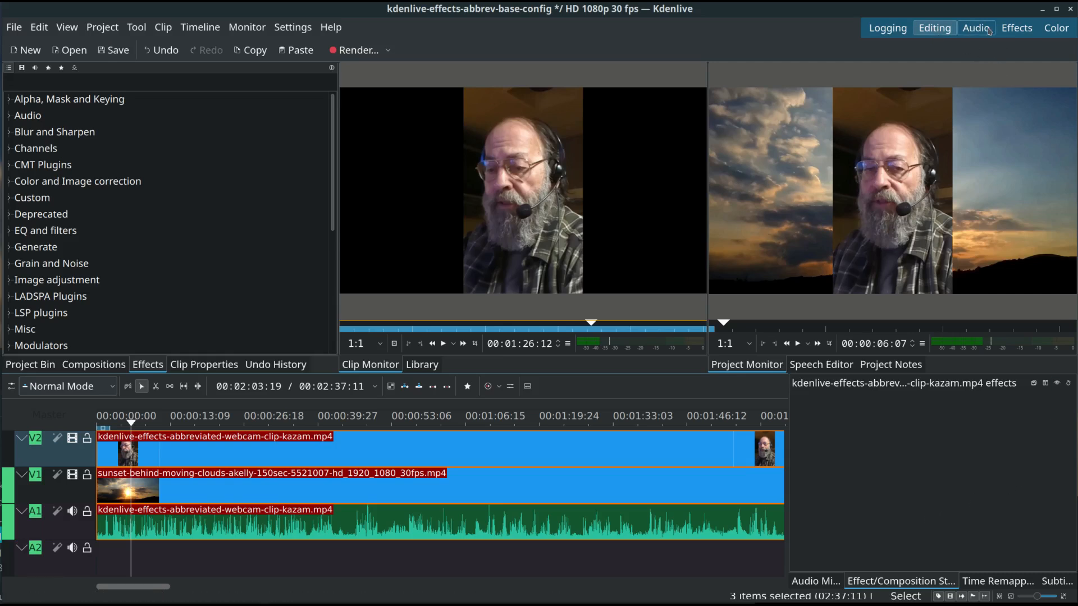
left_click(1018, 28)
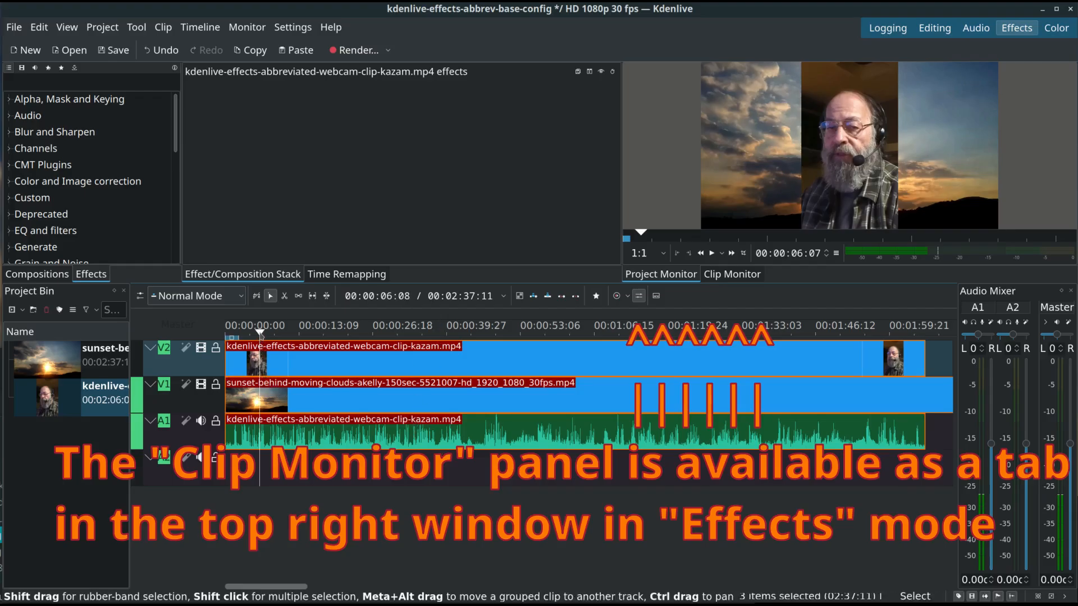
Step: Move the playhead to about 00:00:55:01 and enlarge the project monitor's viewing area
left_click_drag(264, 339, 438, 336)
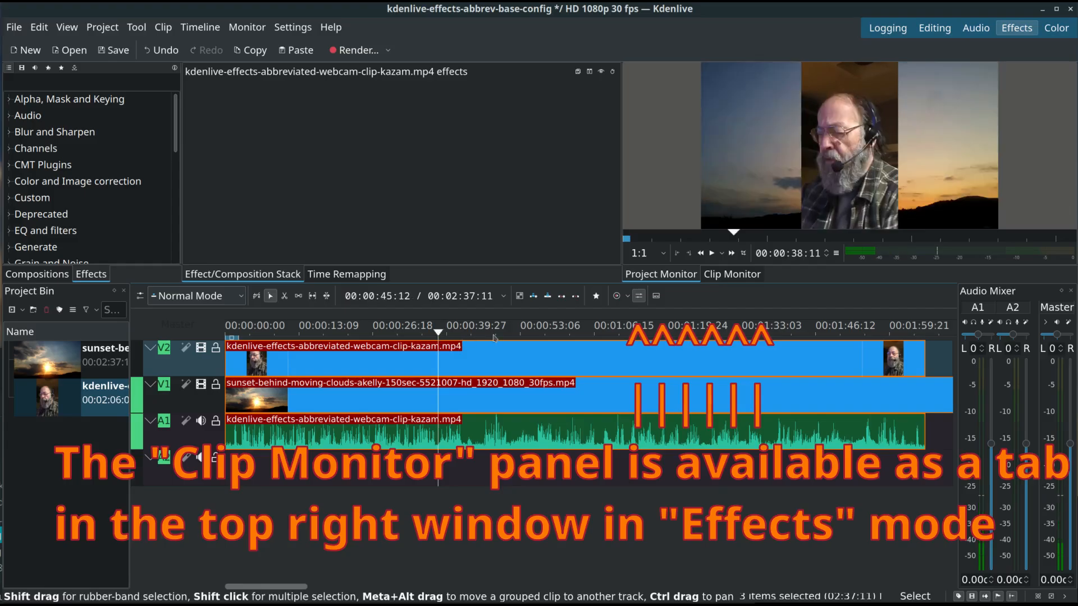
left_click(530, 336)
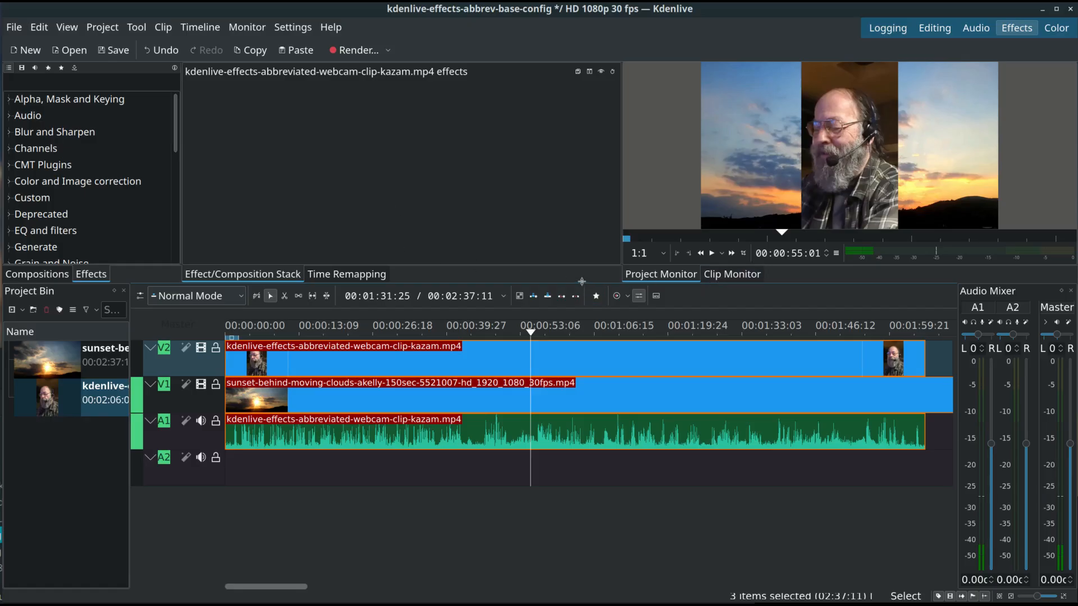
left_click_drag(589, 281, 574, 382)
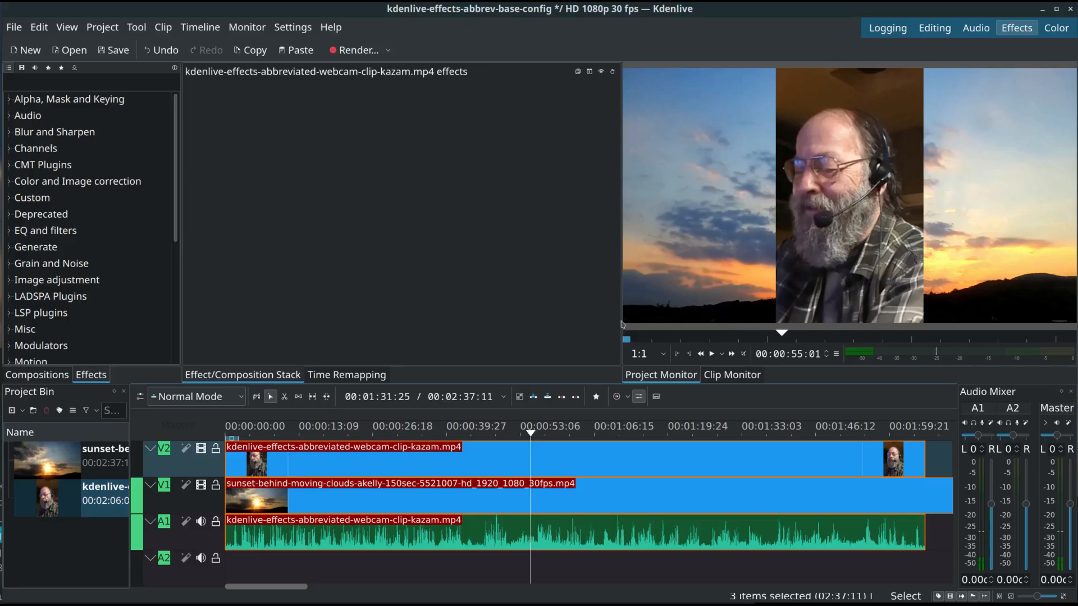
left_click_drag(623, 321, 600, 326)
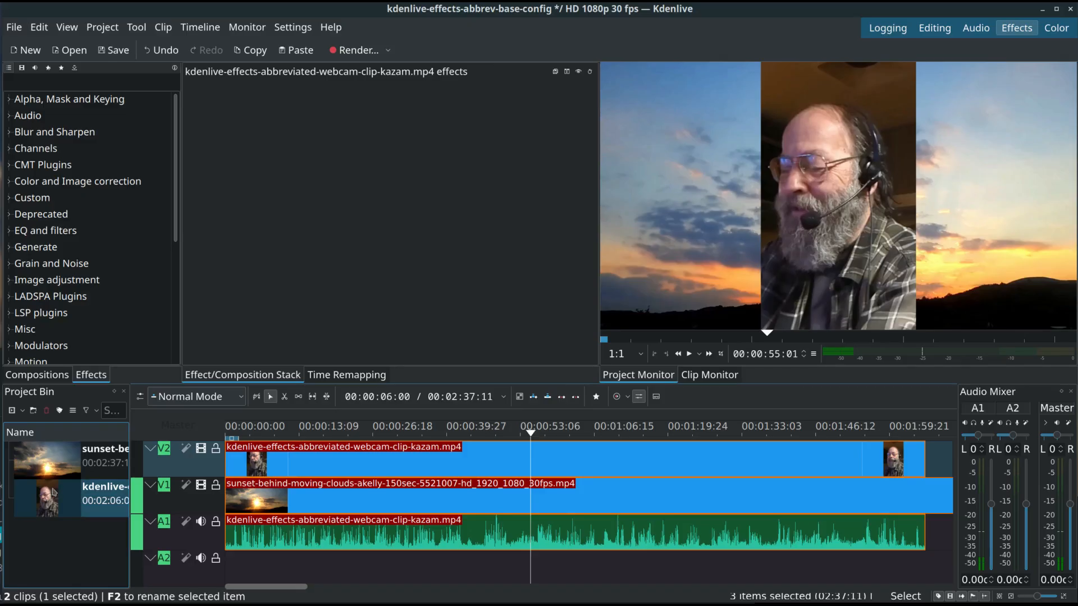
Step: Filter the effects list with the search text "transfo" to find the Transform effect
left_click(136, 169)
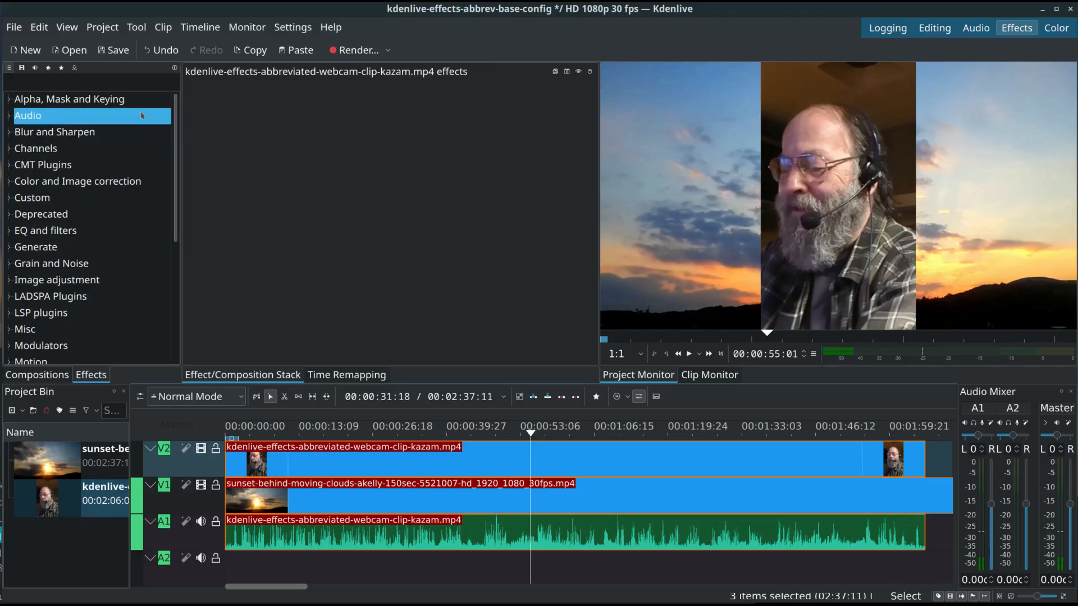
left_click(167, 121)
left_click(124, 86)
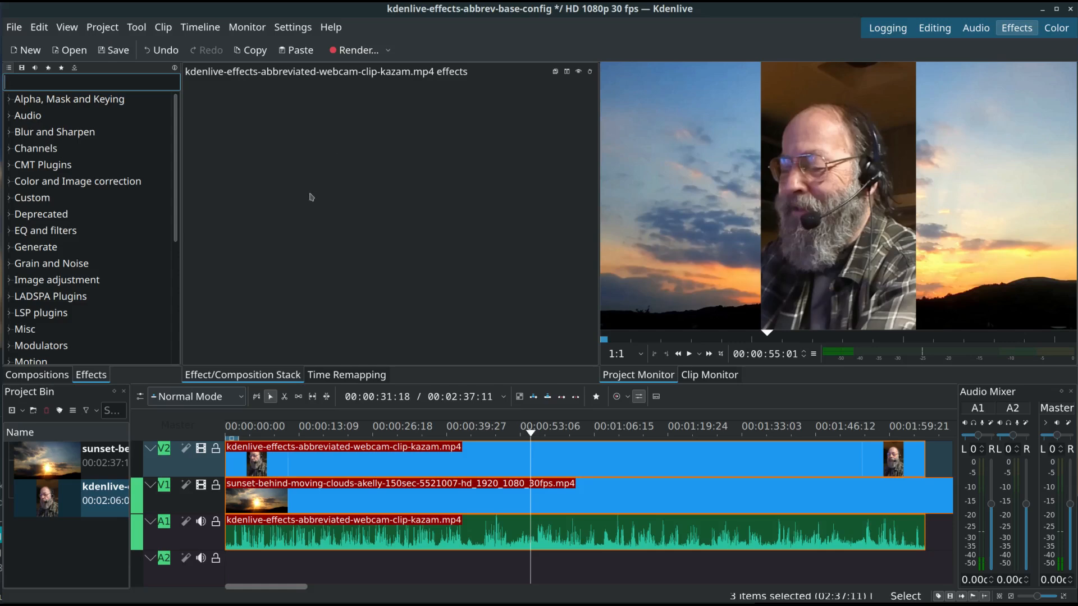
left_click(37, 82)
type("traj")
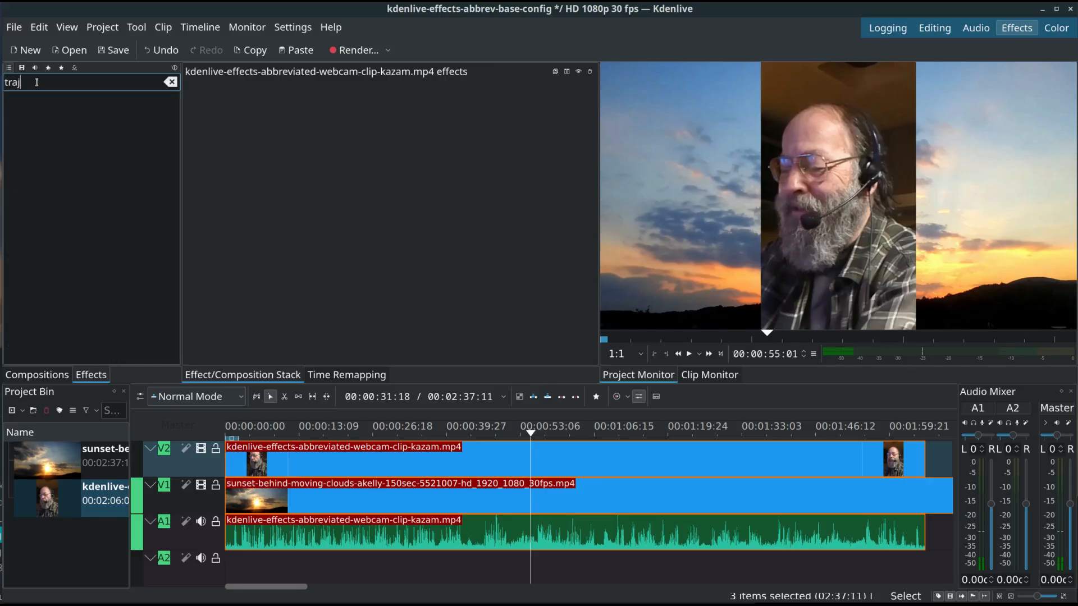
key("BackSpace")
type("ns")
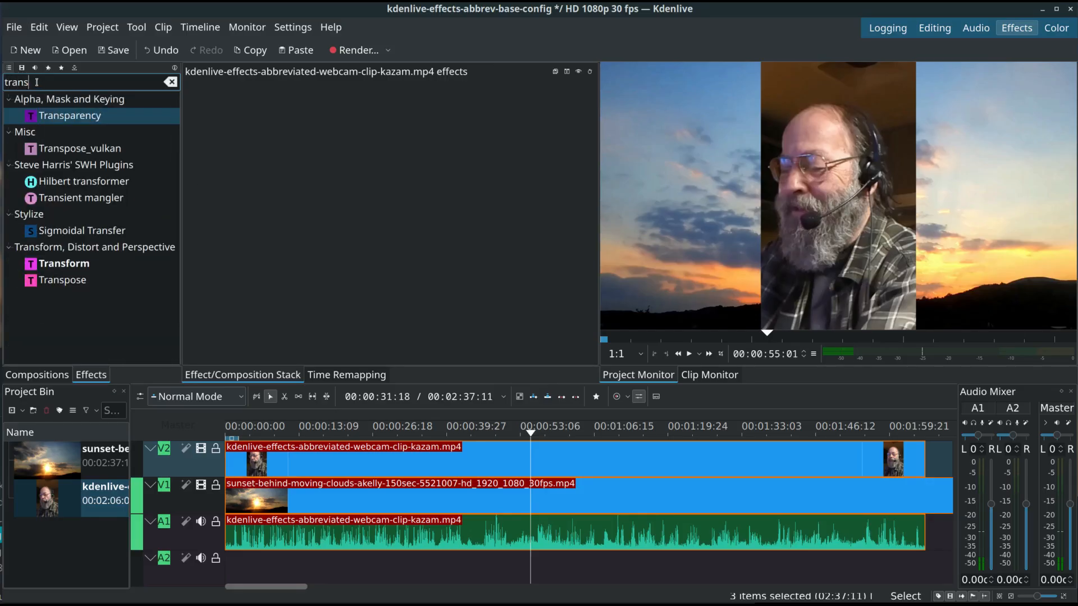
type("f")
type("d")
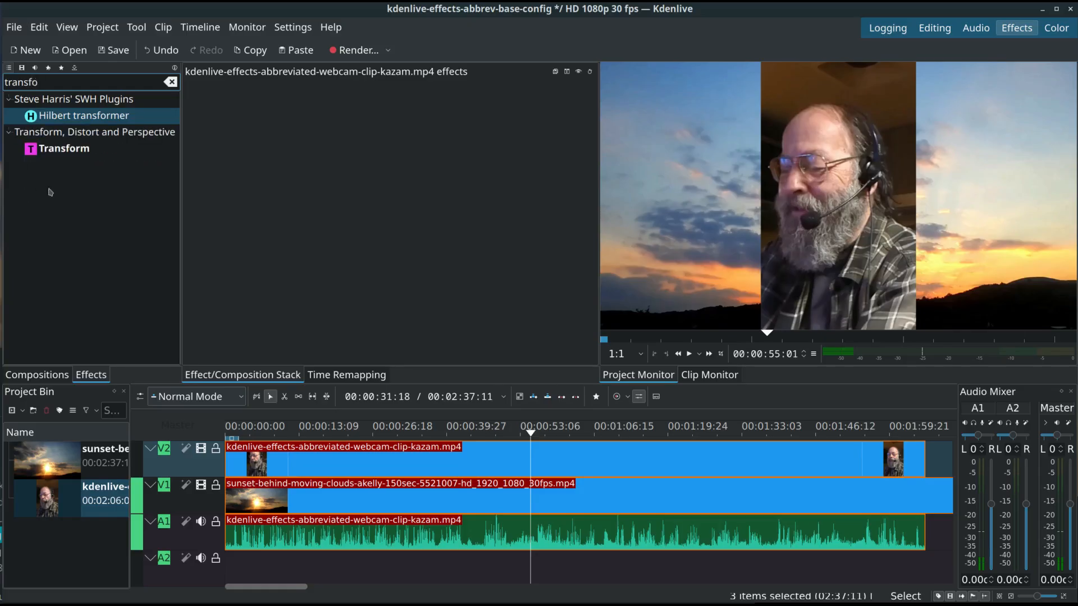
Step: Apply the Transform effect to the webcam clip on V2 and go to its first keyframe at 00:00:00:00
left_click_drag(62, 151, 285, 464)
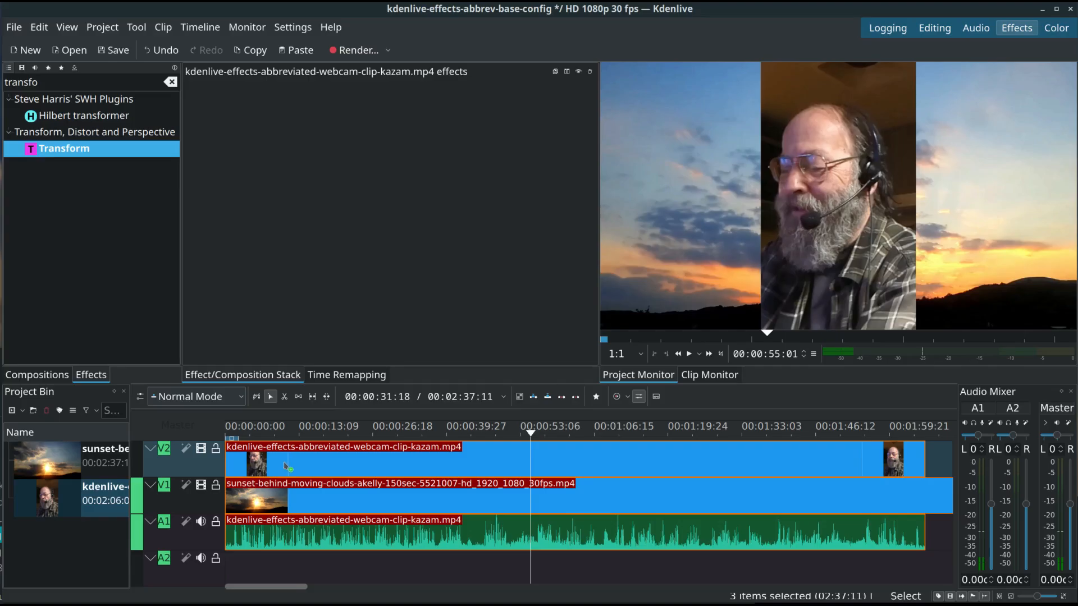
left_click_drag(284, 461, 320, 464)
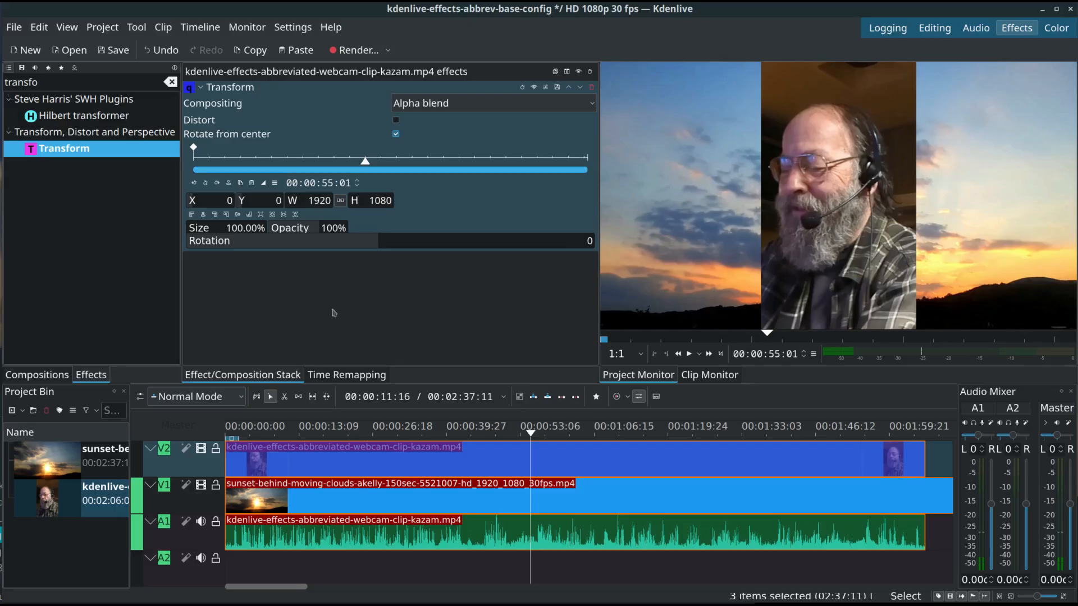
left_click(193, 147)
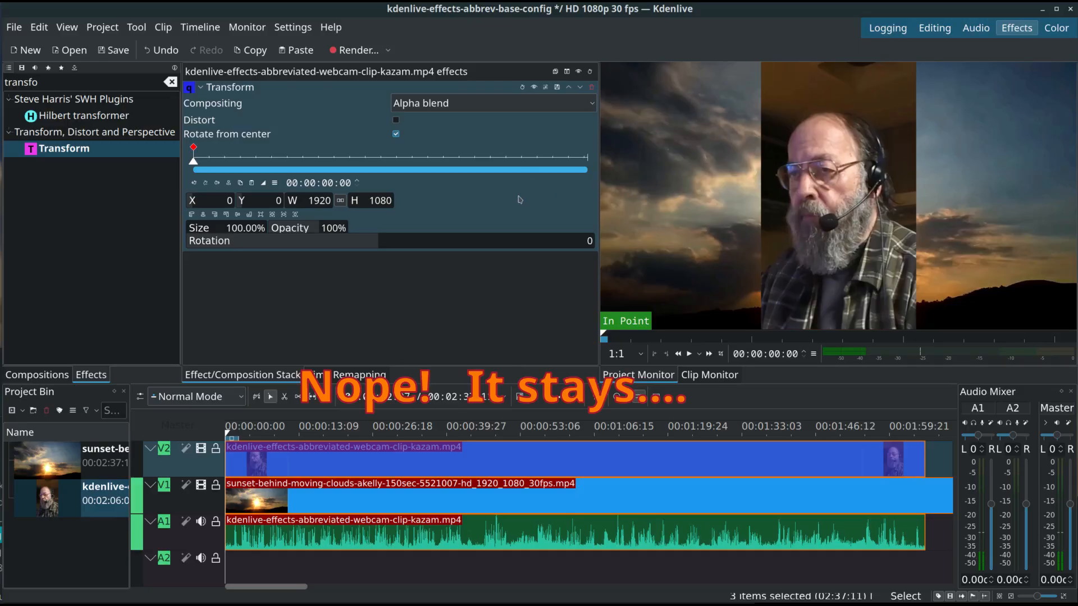
Step: Check the end of the timeline and place the playhead just past the webcam clip's end, at about 00:02:06:17
left_click(496, 432)
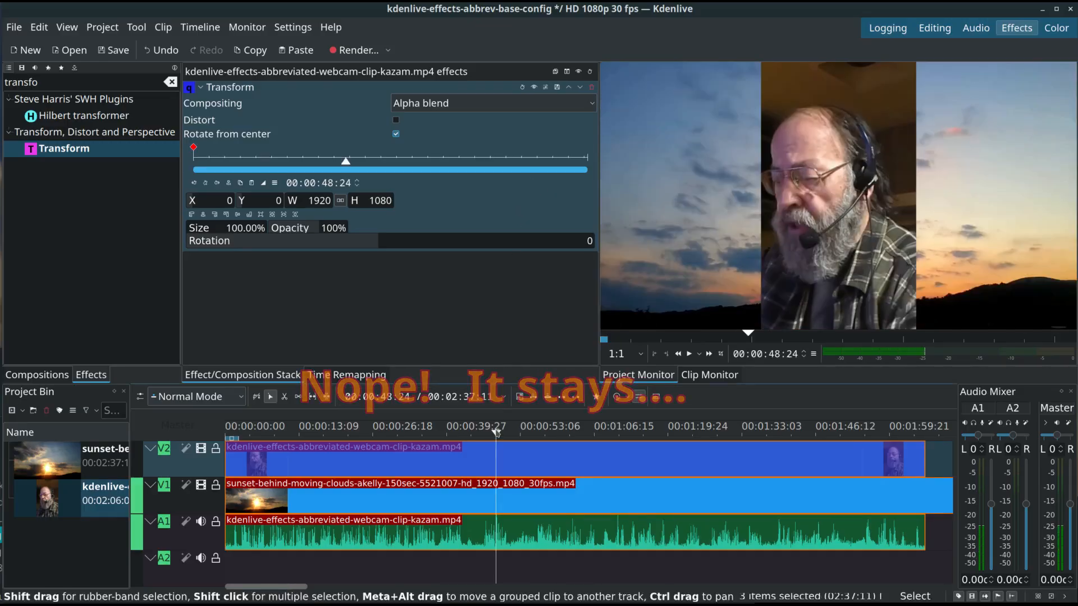
key("End")
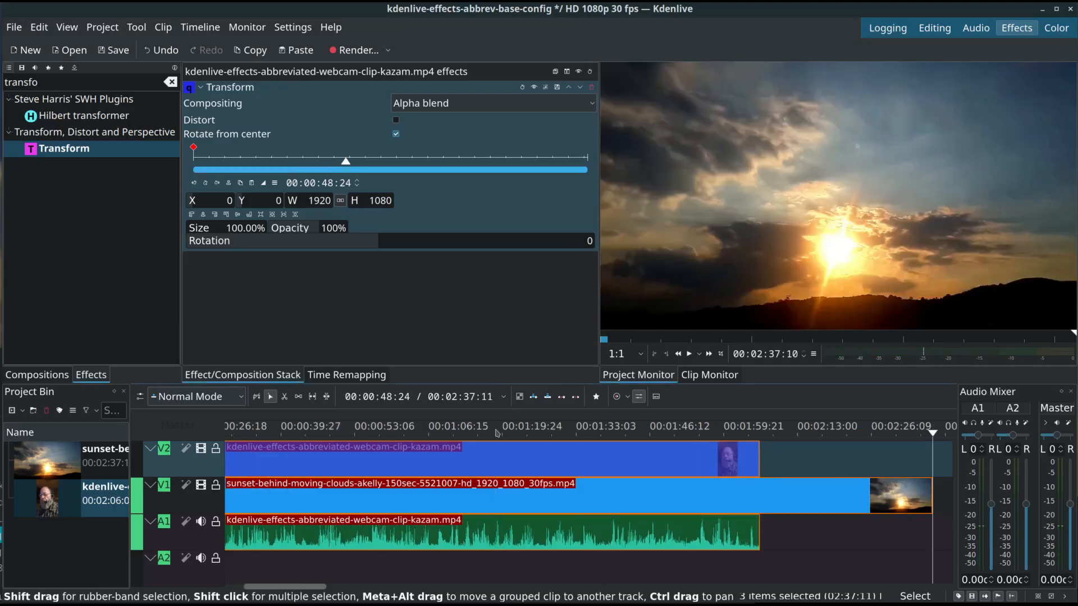
left_click(762, 438)
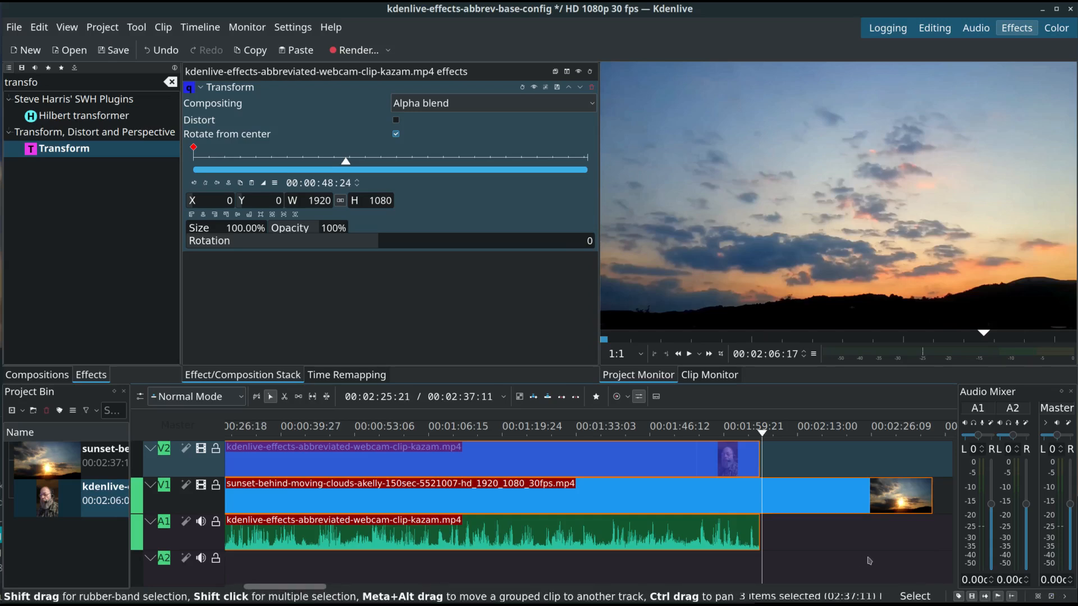
Step: Step the playhead back to the webcam clip's last frame at 00:02:06:05 and add a Transform keyframe there
key("Left")
key("Left")
key("Left")
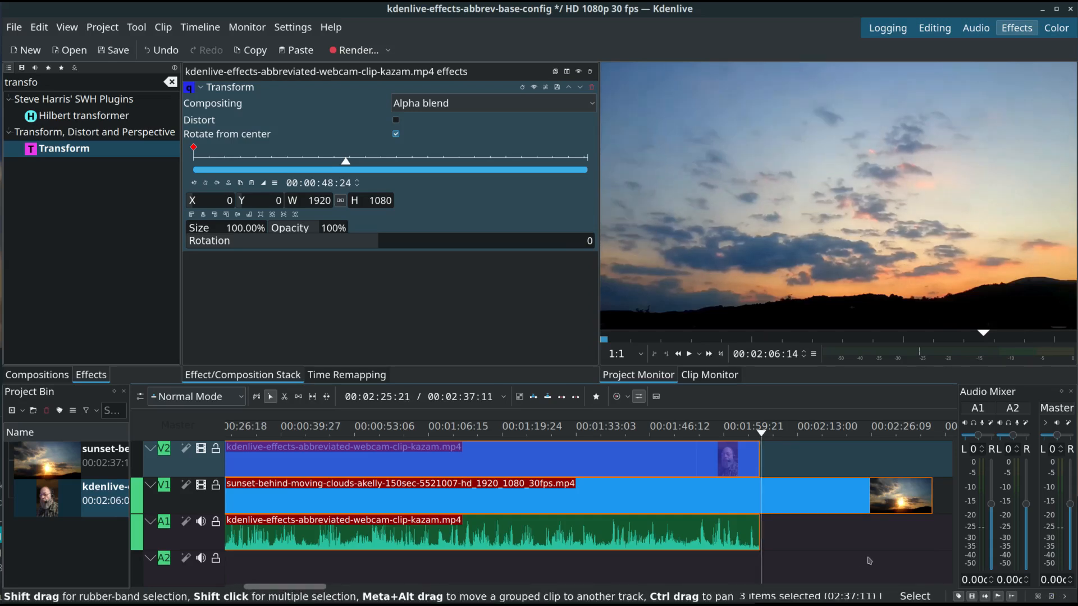
key("Left")
key("Left")
key("Left")
key("Left")
key("Left")
key("Left")
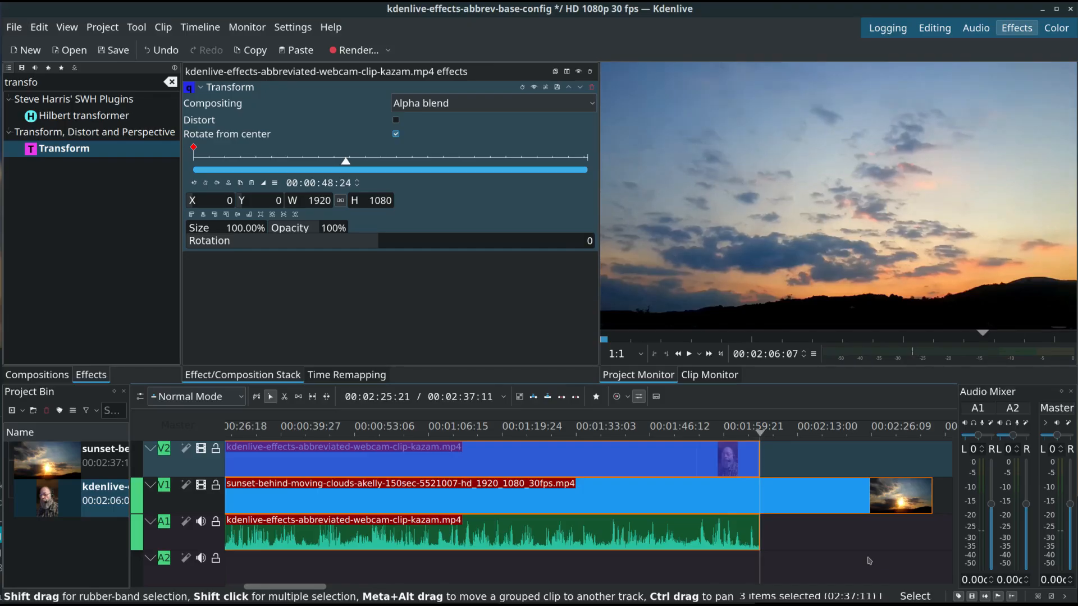
key("Left")
key("Left")
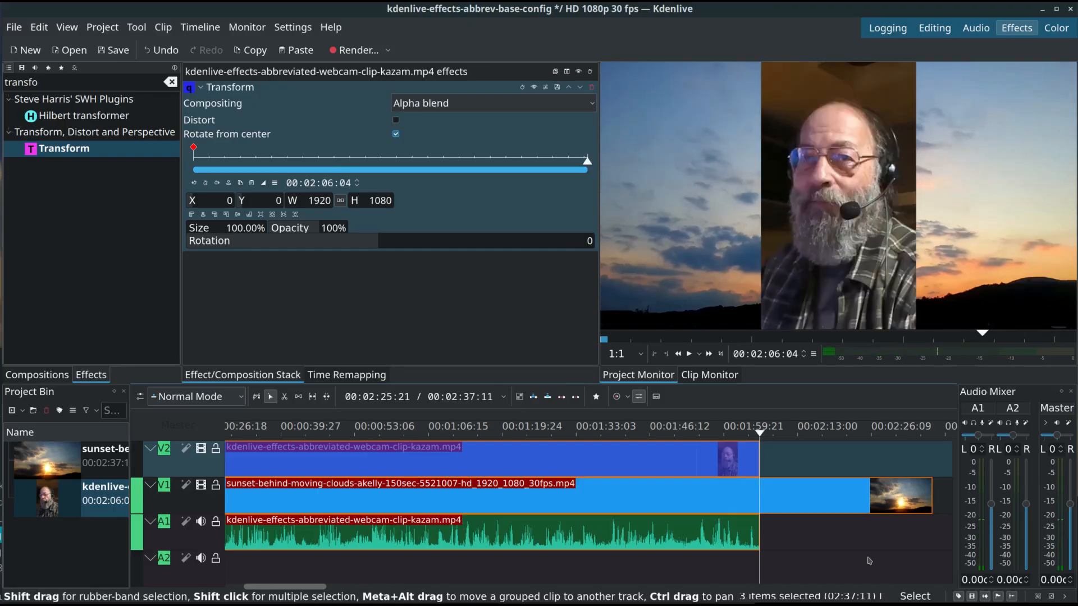
key("Right")
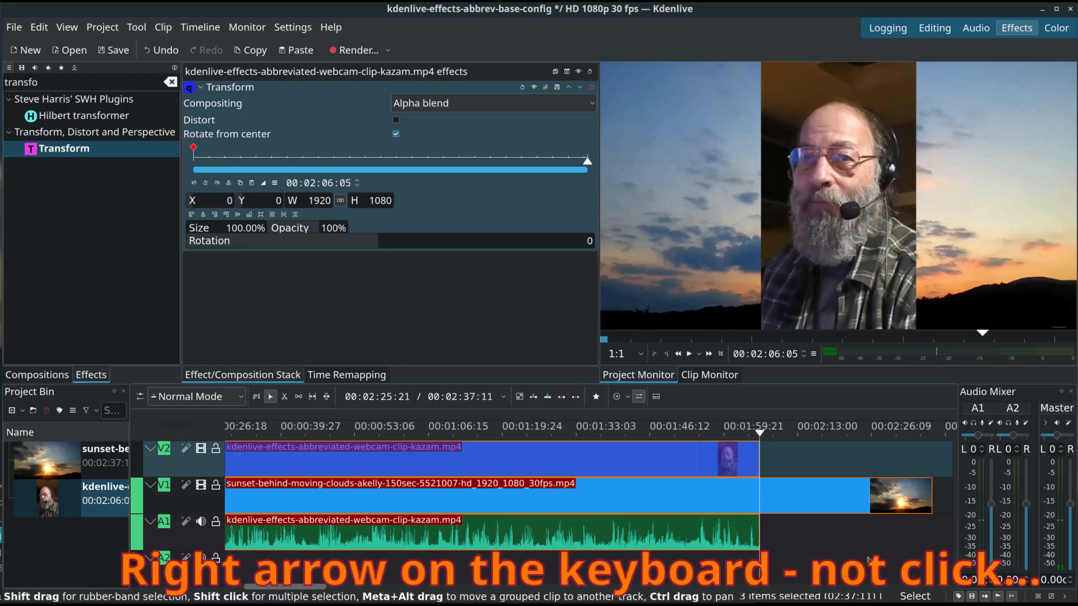
key("Right")
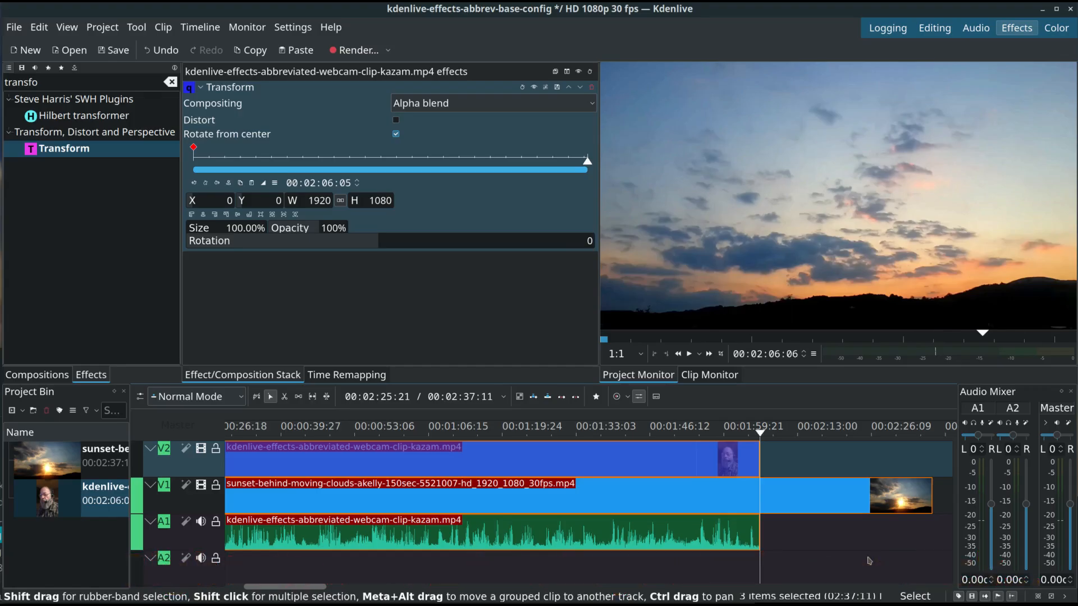
key("Left")
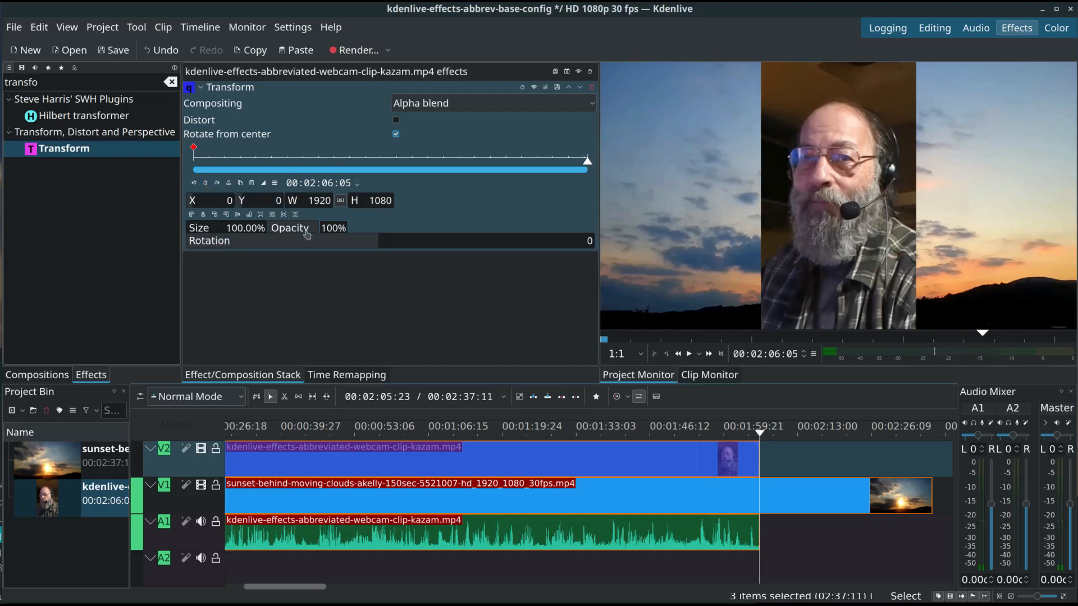
left_click(206, 184)
Step: At the 00:00:00:00 keyframe, show the monitor's edit frame, shrink the webcam image to about 86.3% and recentre it at about X 49, Y 77
key("Home")
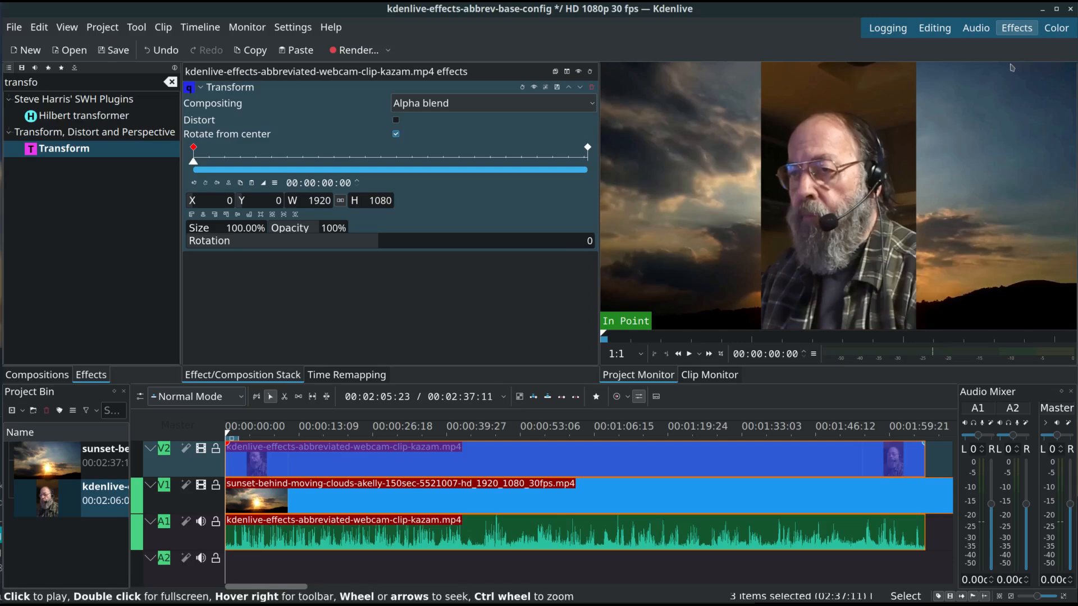
mouse_move(1040, 69)
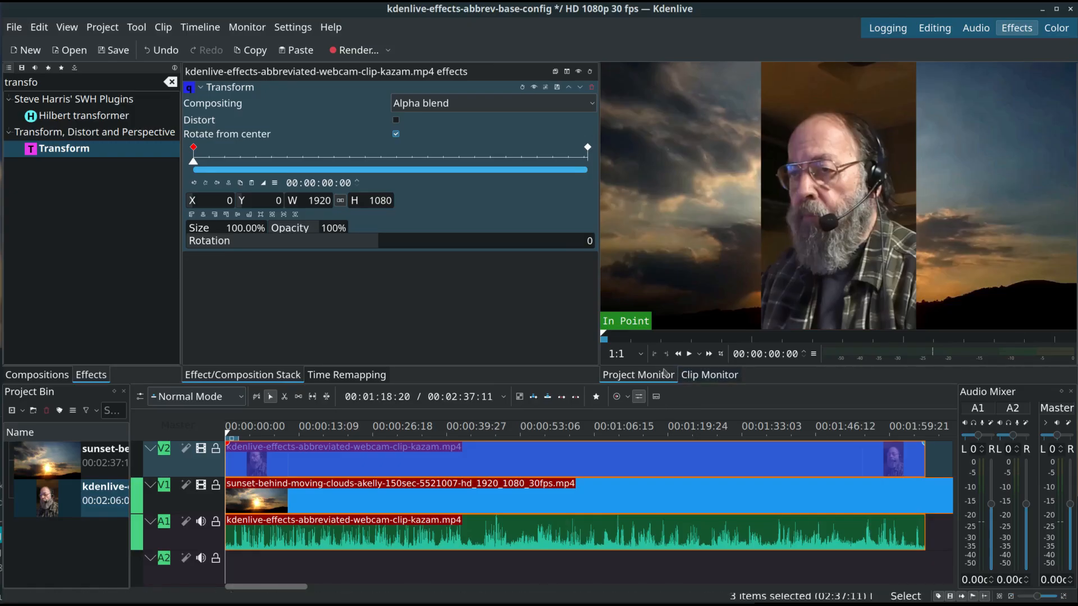
left_click(721, 354)
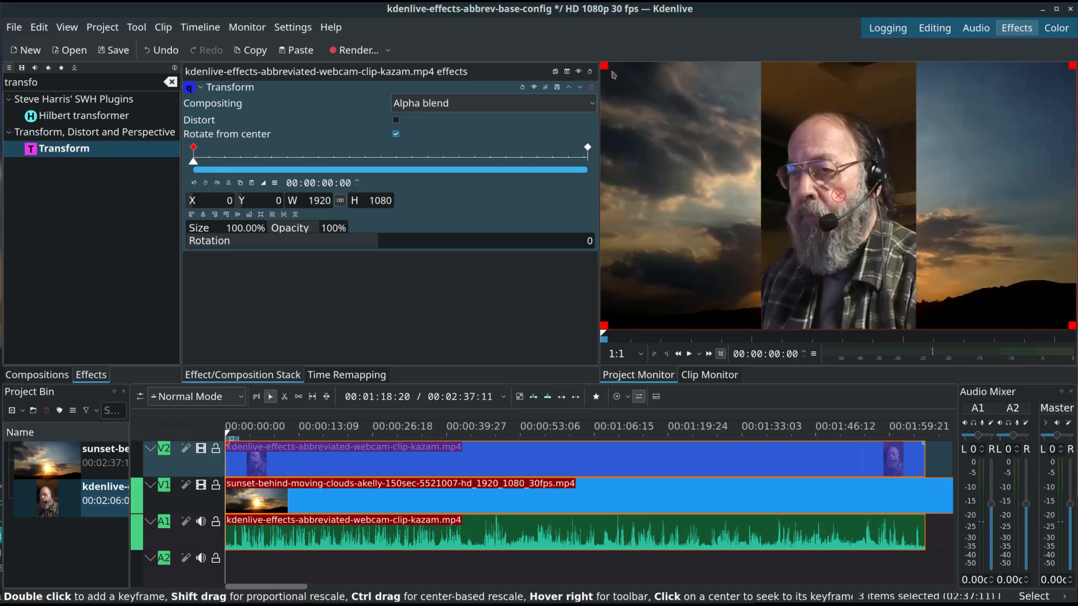
left_click_drag(608, 66, 629, 103)
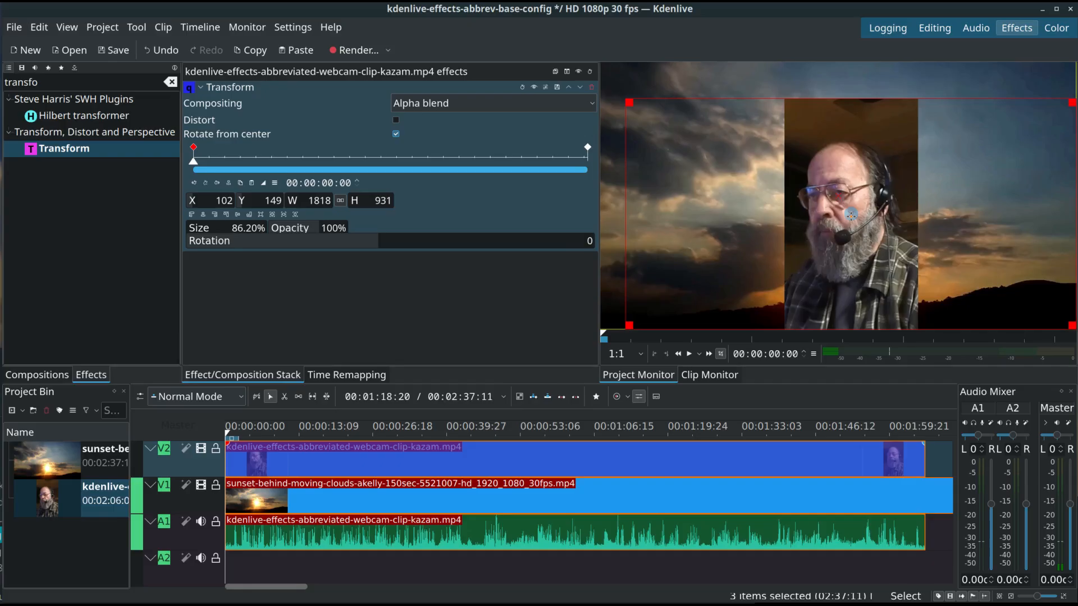
left_click_drag(852, 215, 838, 197)
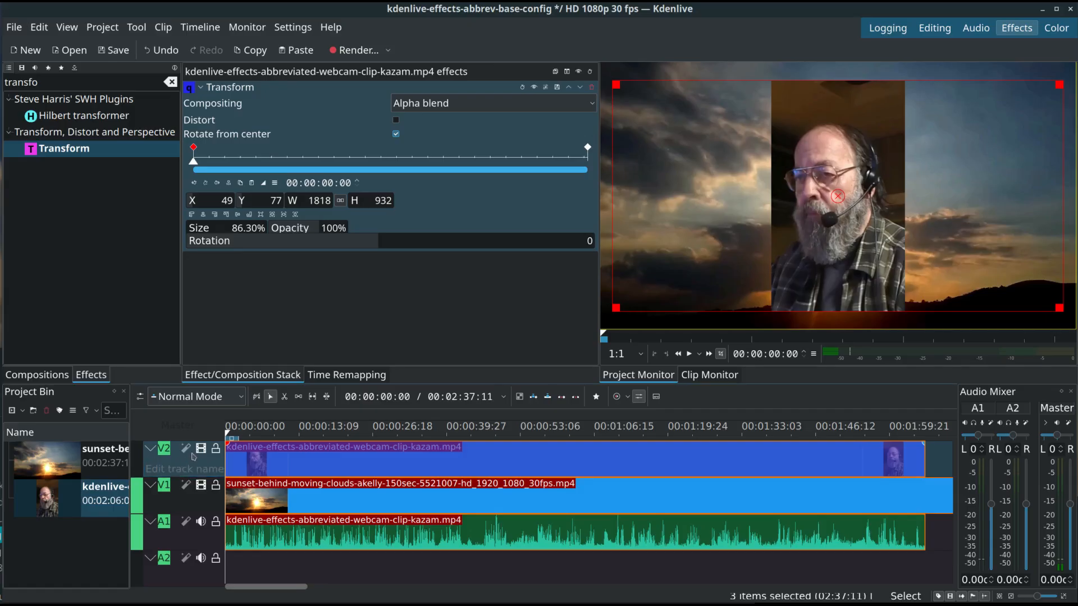
Step: Hide and reshow track V2, and move the webcam image to about X 623, Y 31 at the first keyframe
left_click(201, 449)
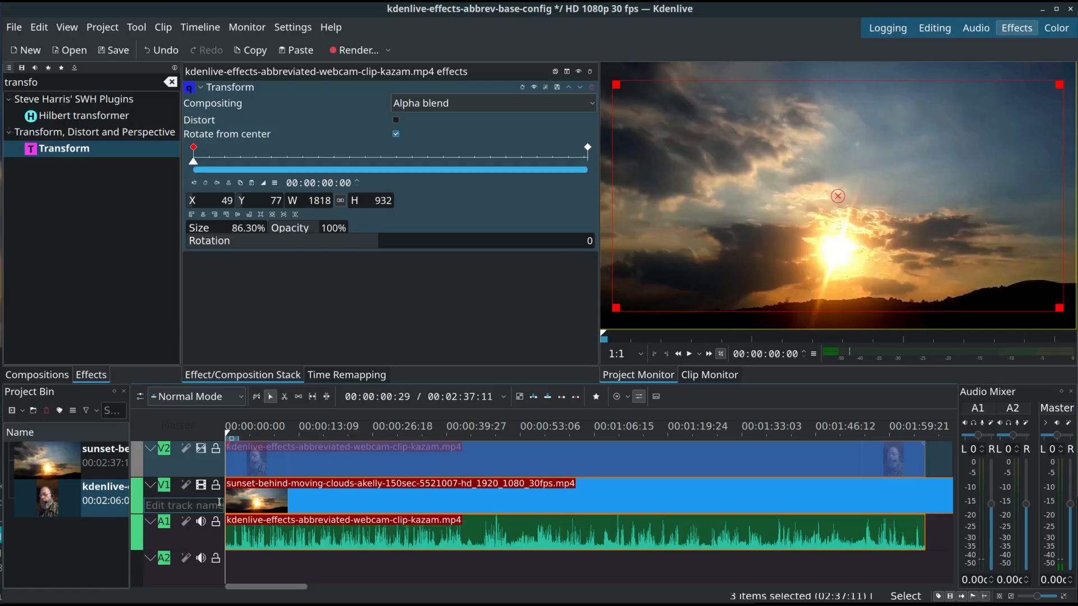
left_click(201, 449)
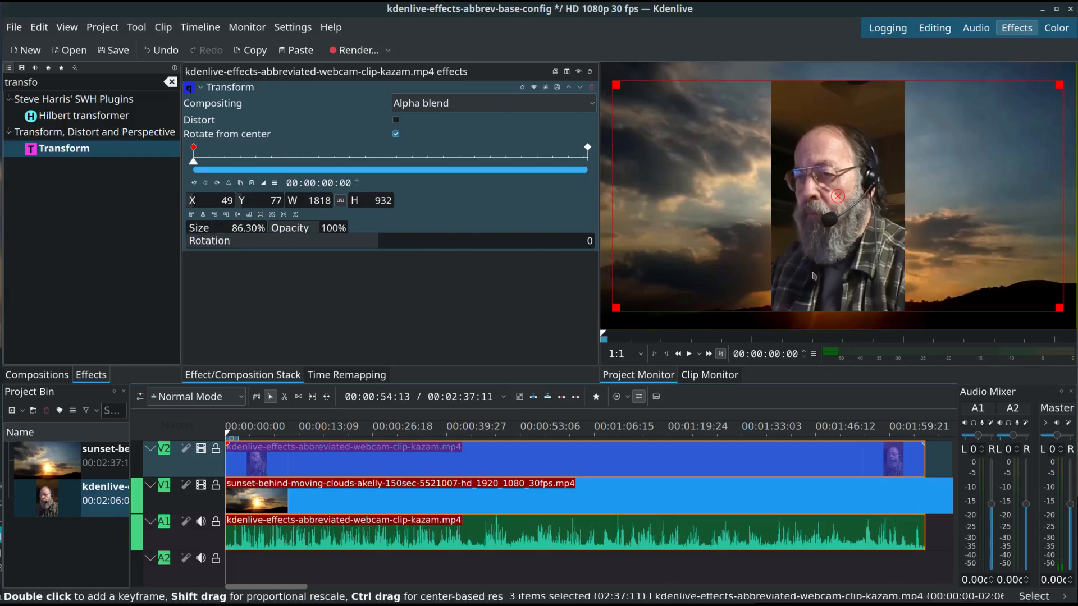
left_click_drag(837, 196, 980, 185)
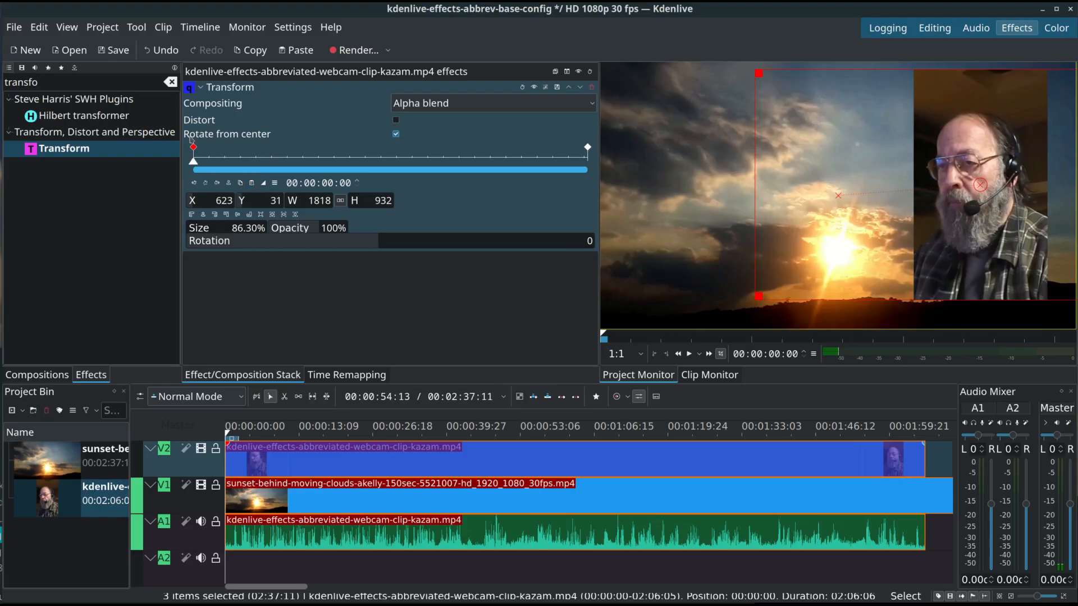
Step: Copy the first Transform keyframe's values onto the last keyframe at 00:02:06:05
left_click(241, 183)
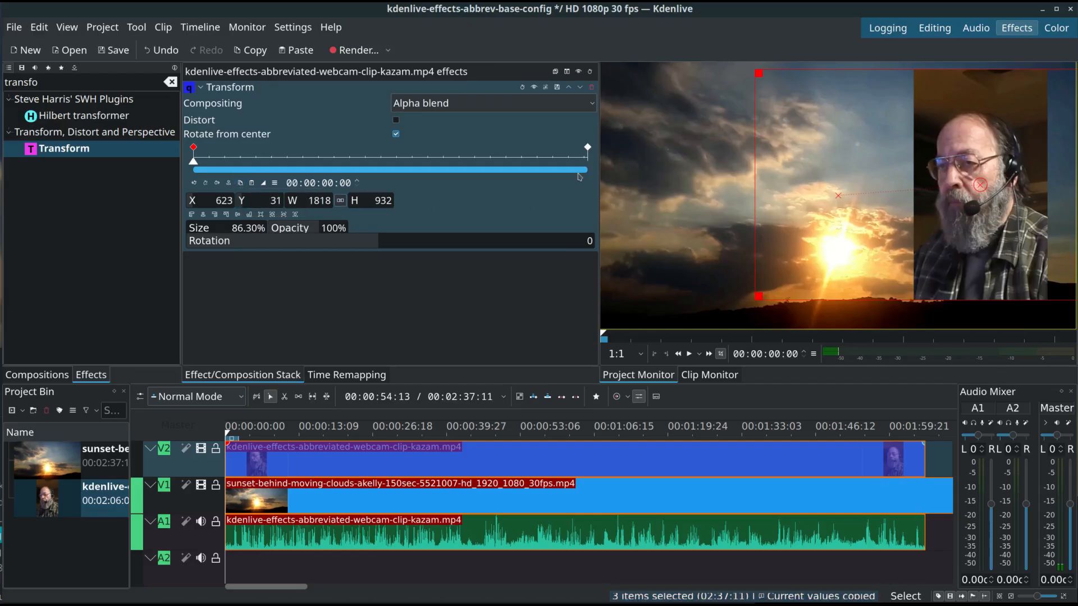
left_click(587, 148)
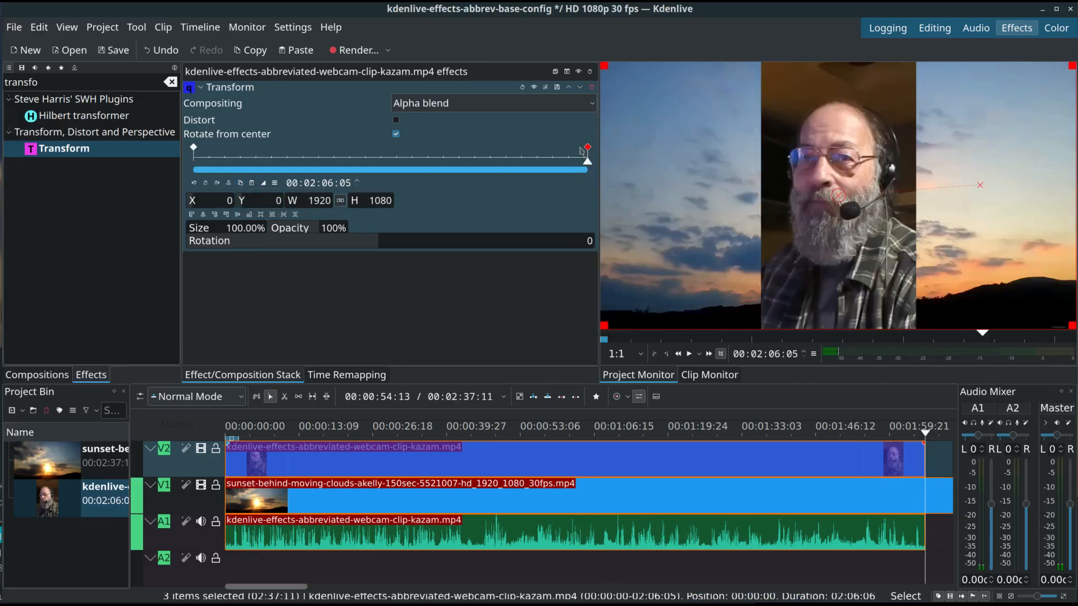
left_click(252, 184)
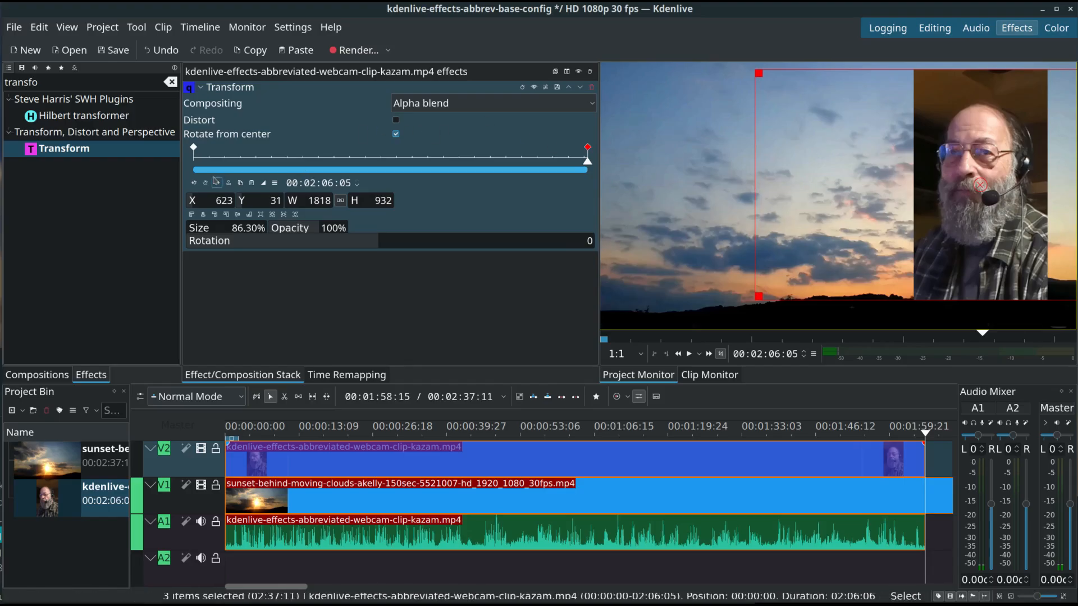
Step: Add a Transform keyframe on the webcam clip at about 00:00:08:28
left_click(240, 162)
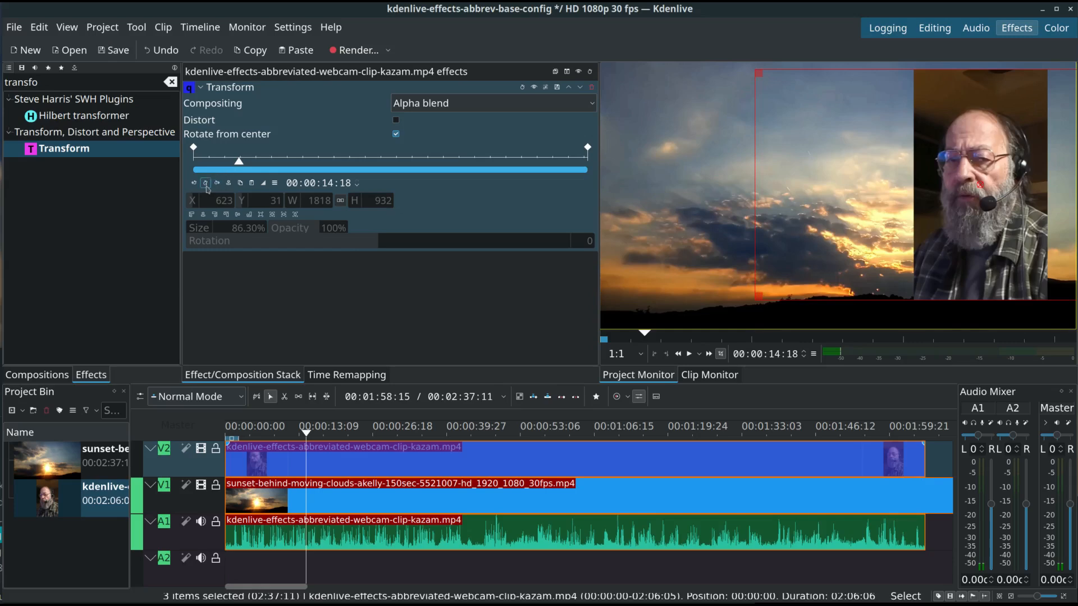
left_click_drag(240, 167, 218, 166)
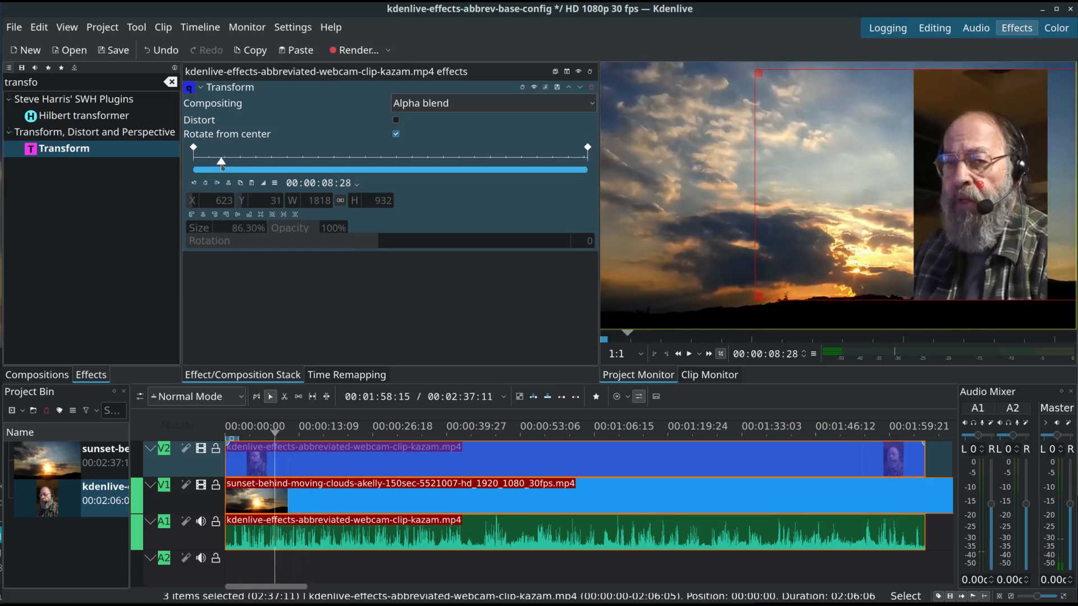
left_click(206, 183)
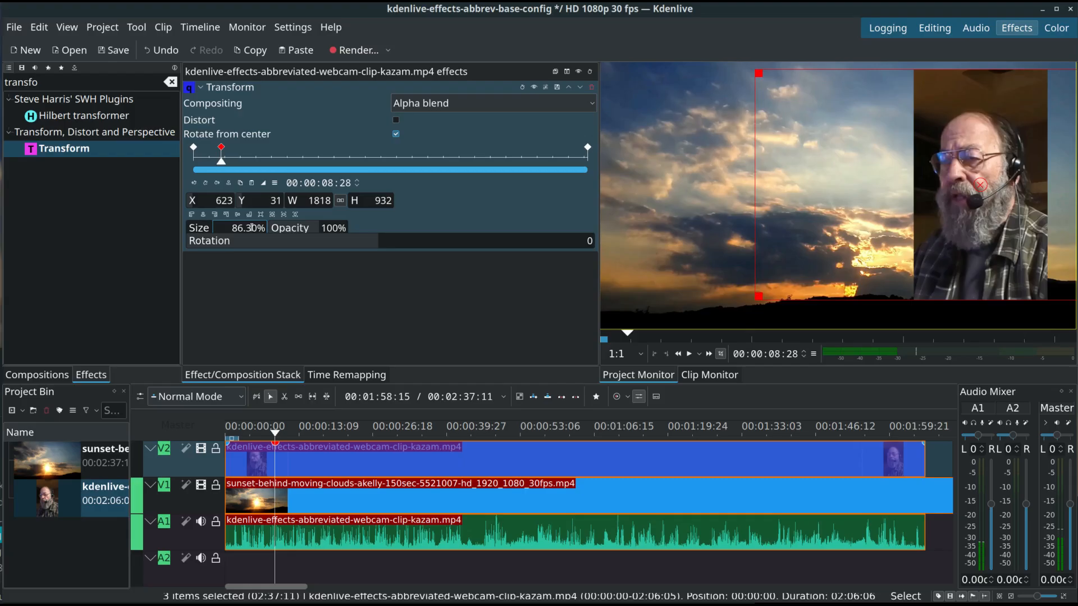
Step: At the 00:00:08:28 keyframe, set size and opacity to 50% and move the webcam image to about X -309, Y 30
left_click_drag(257, 228, 228, 226)
type("50")
key("Return")
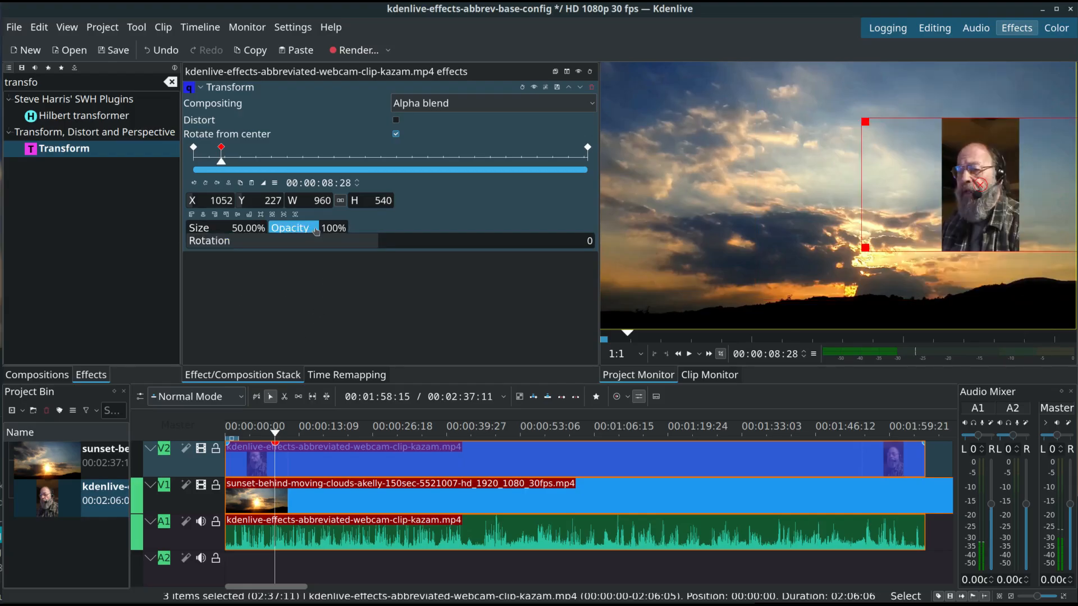
left_click_drag(322, 228, 372, 236)
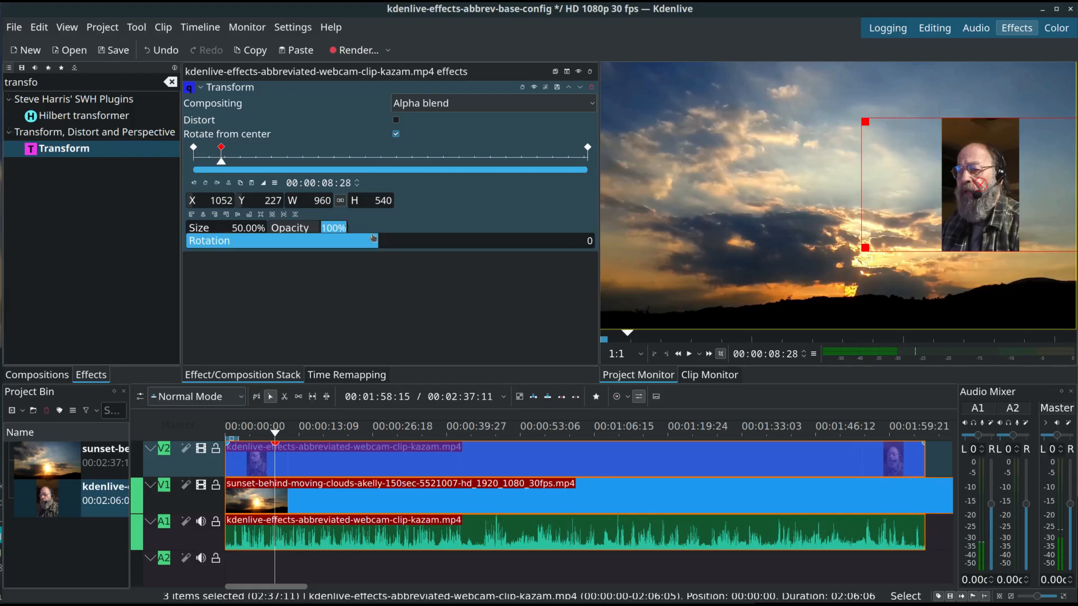
type("50")
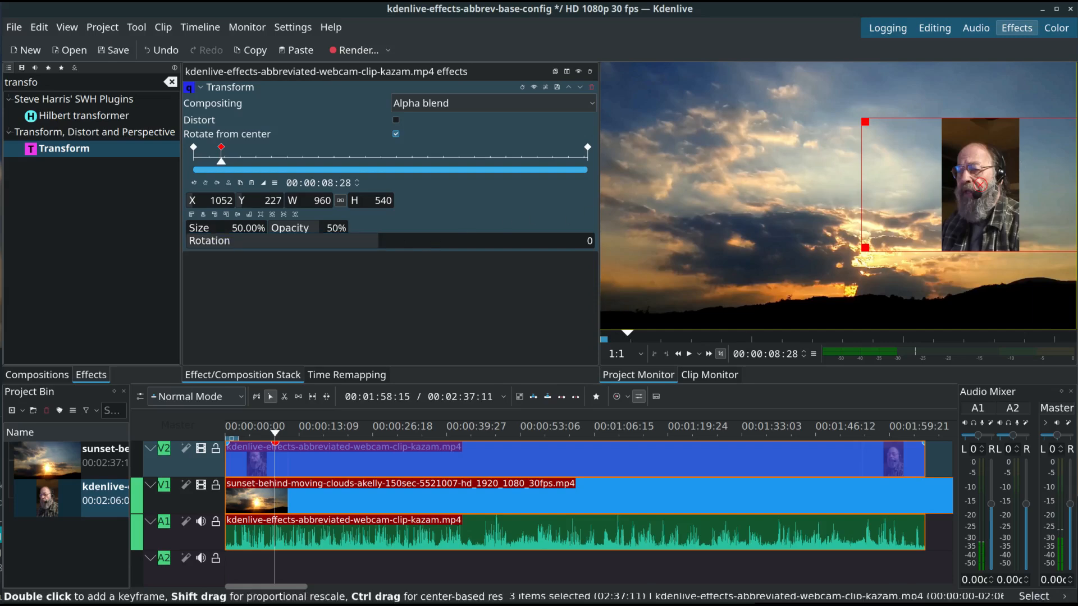
left_click_drag(954, 192, 641, 143)
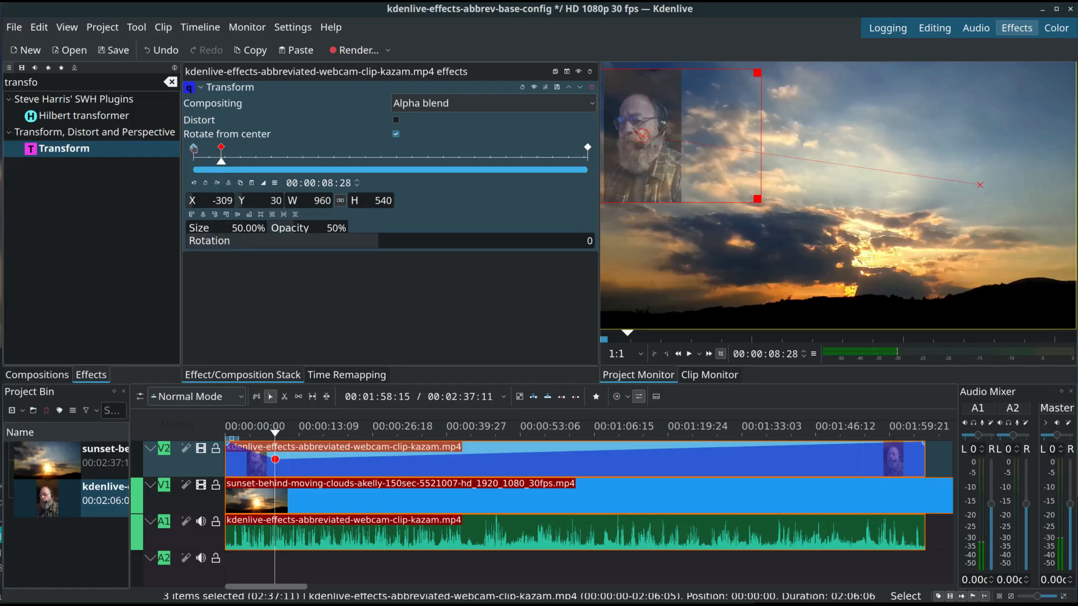
Step: Preview the Transform animation from the first keyframe, skipping ahead to about 00:01:11:16 and 00:02:01:14 and playing past the webcam clip's end
left_click(193, 148)
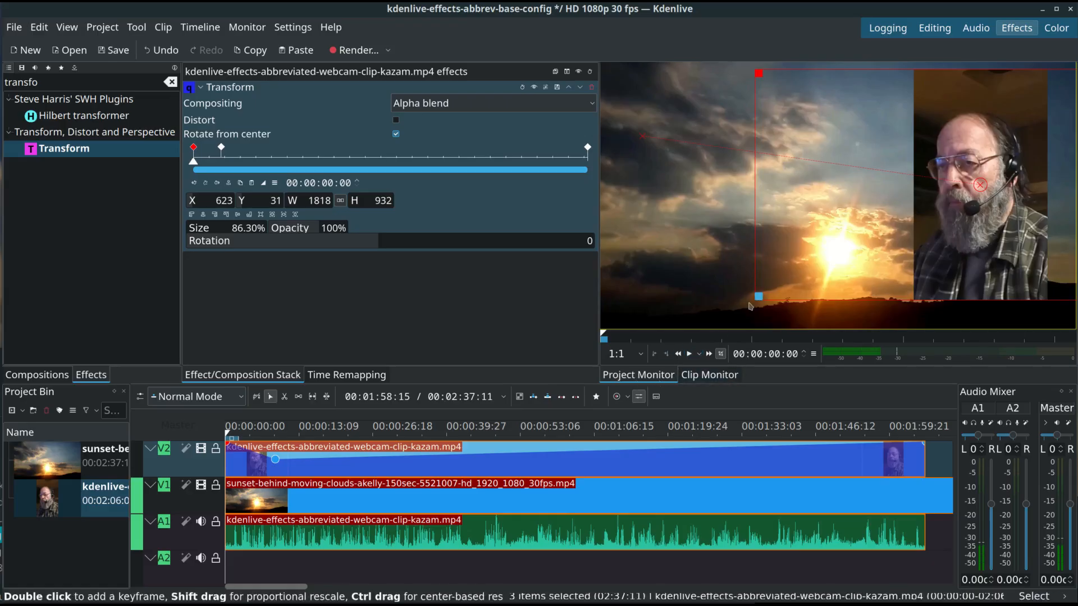
left_click(689, 355)
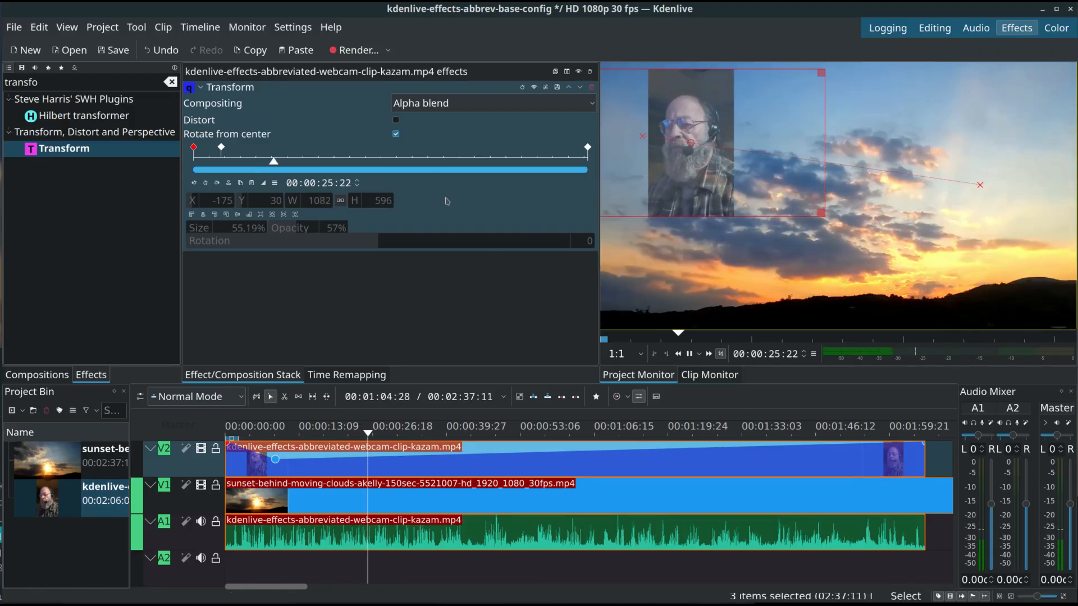
left_click(622, 434)
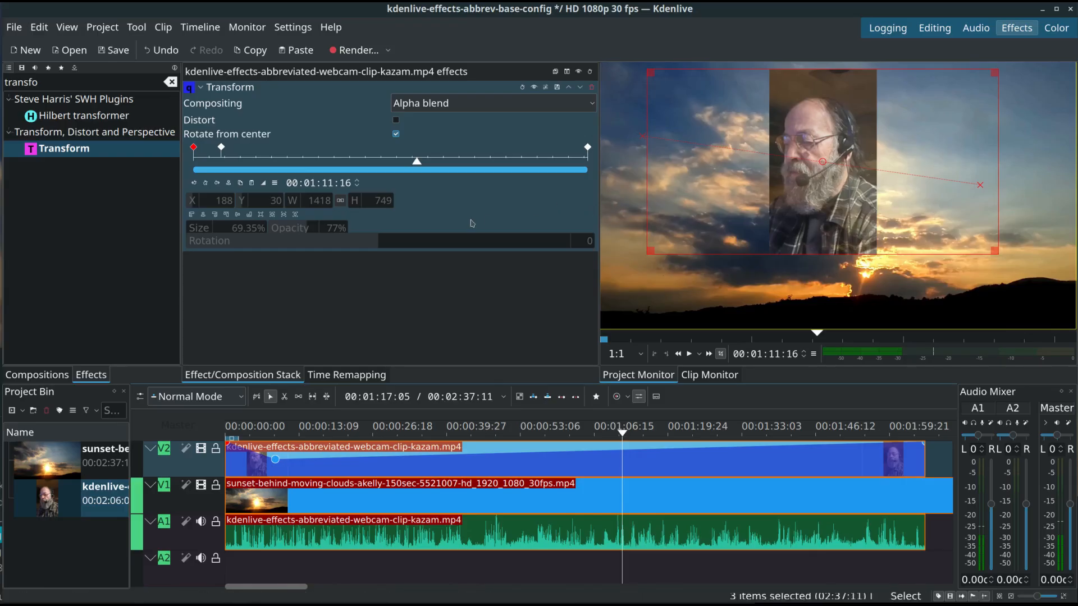
left_click(689, 354)
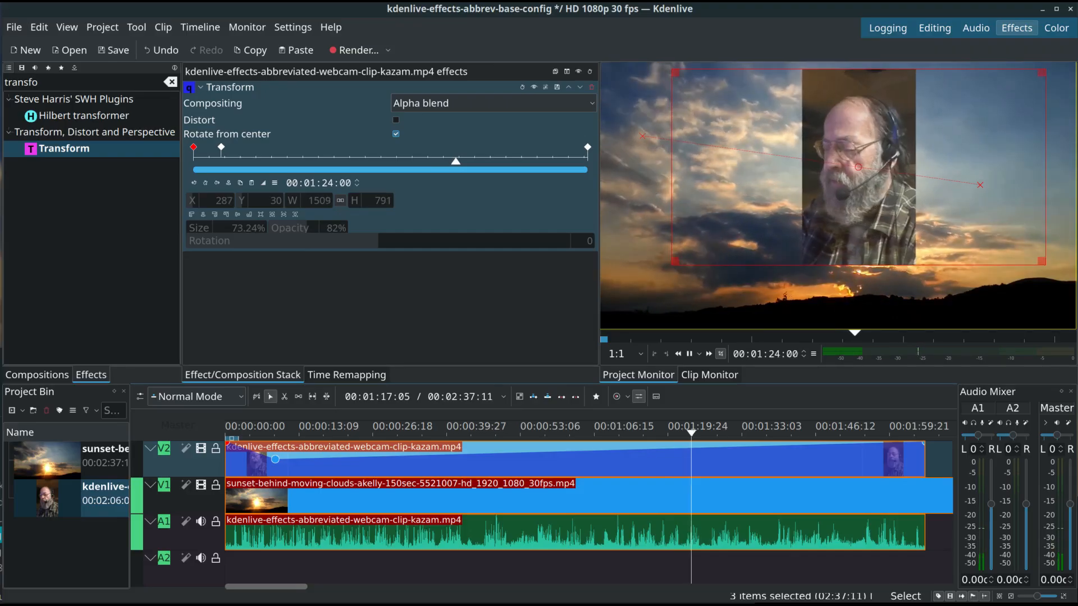
left_click(690, 354)
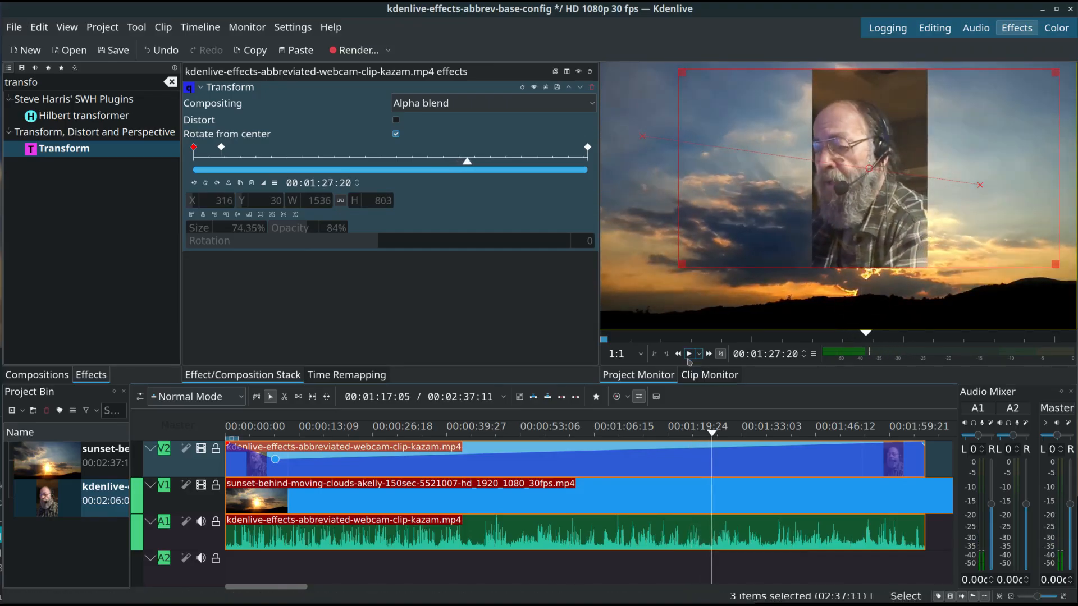
left_click(900, 431)
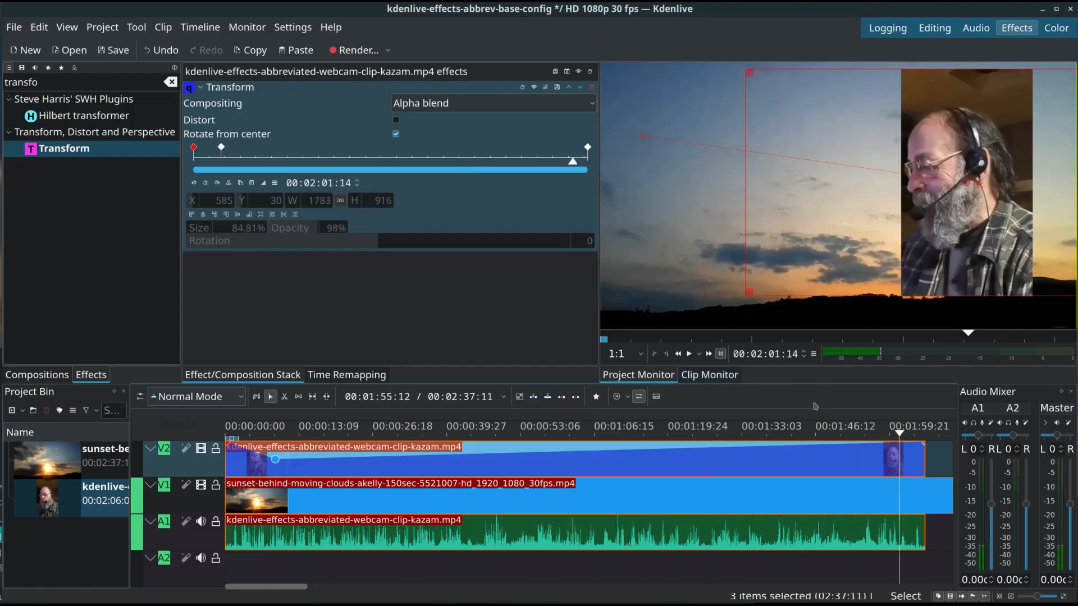
left_click(689, 353)
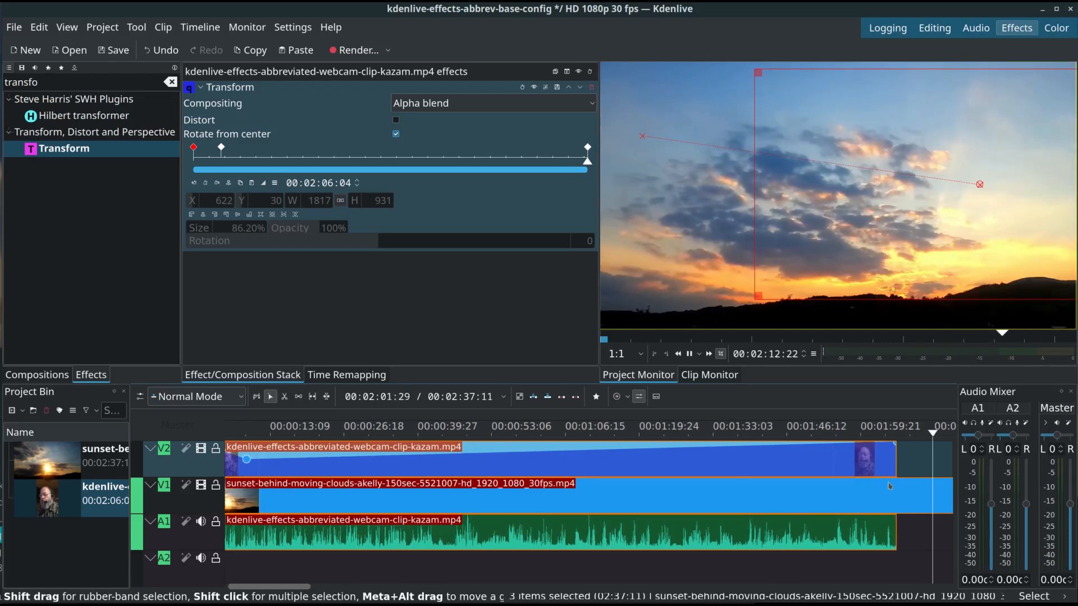
left_click(689, 353)
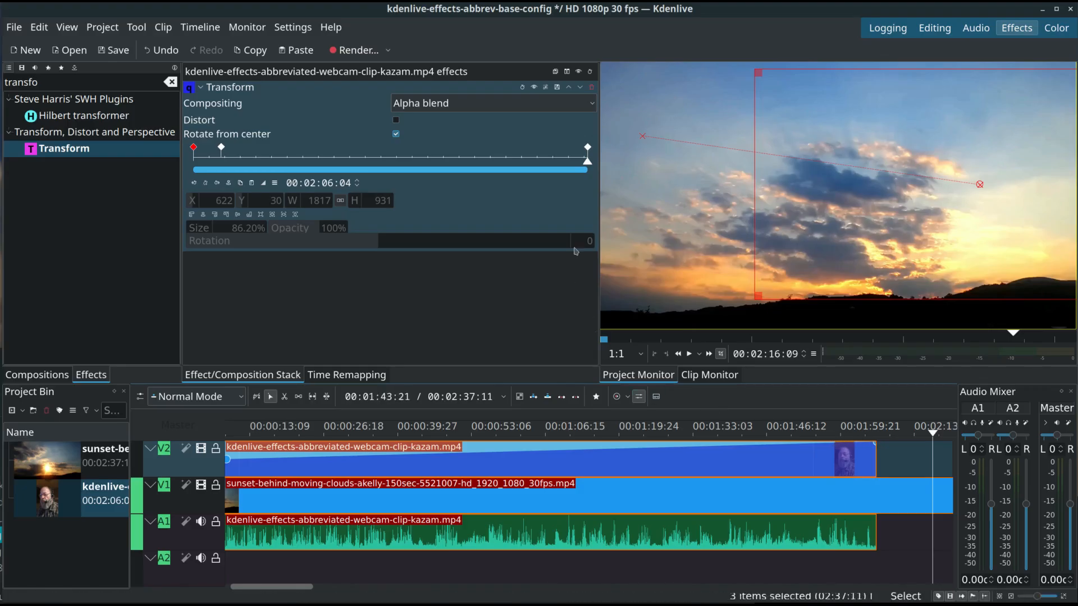
Step: Delete the webcam clip's Transform keyframe at 00:00:08:28 and check the first and last keyframes
left_click(194, 183)
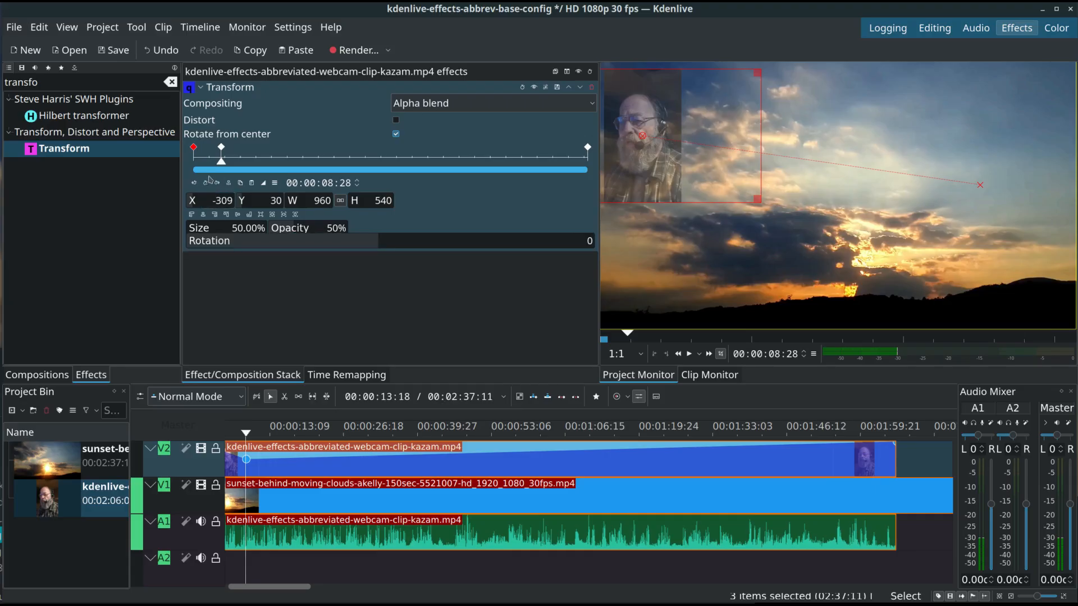
left_click(194, 183)
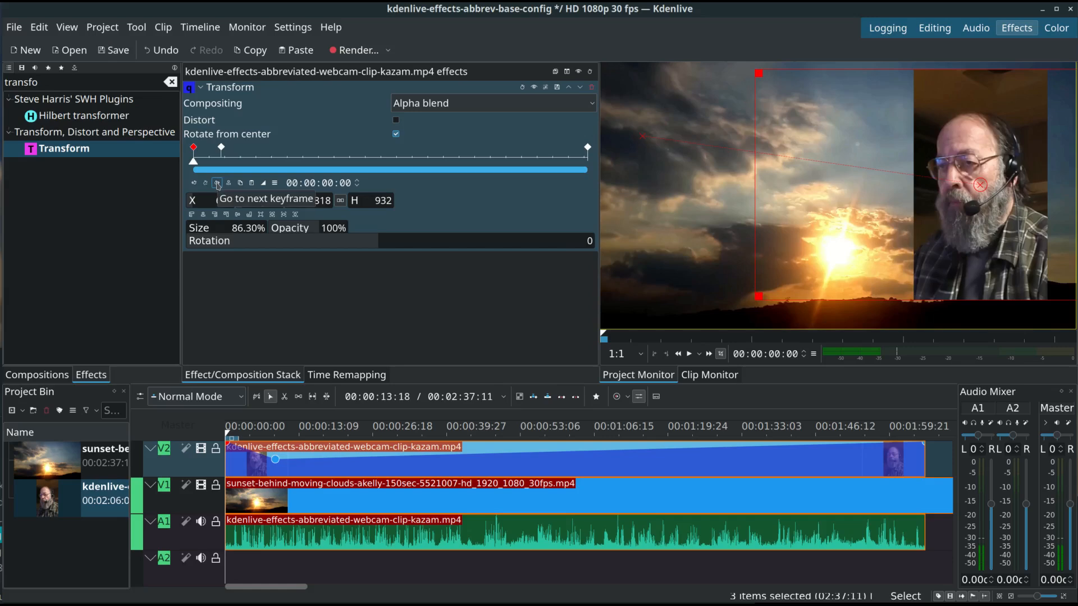
left_click(217, 183)
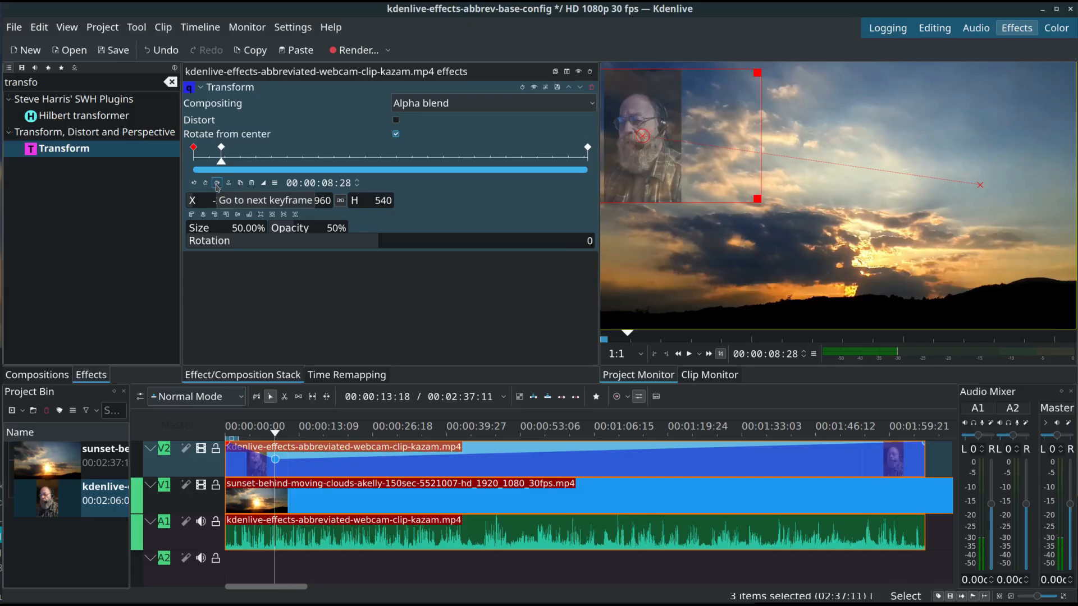
left_click(221, 148)
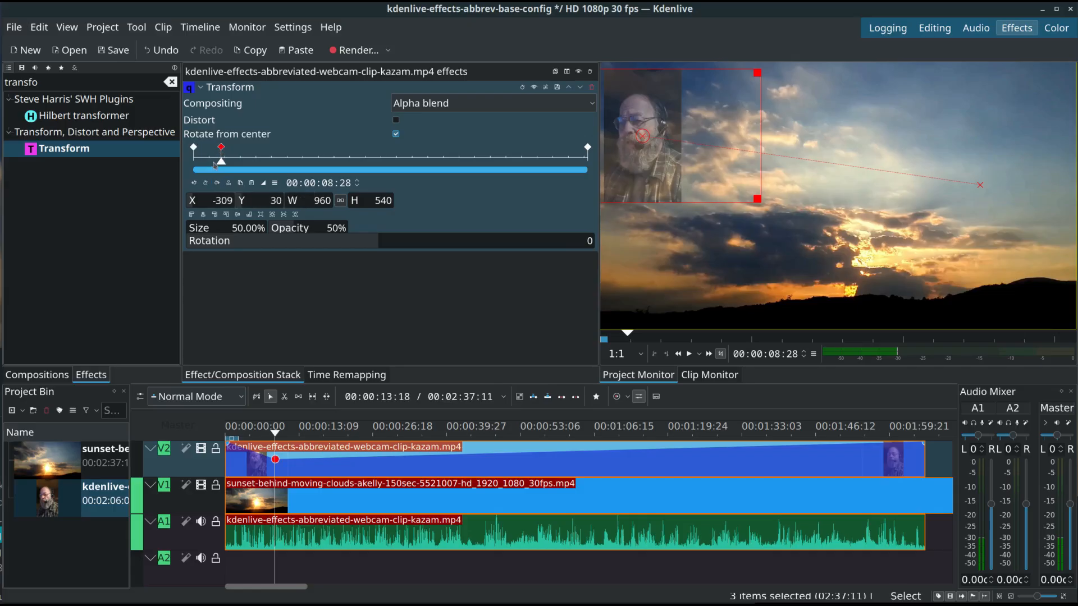
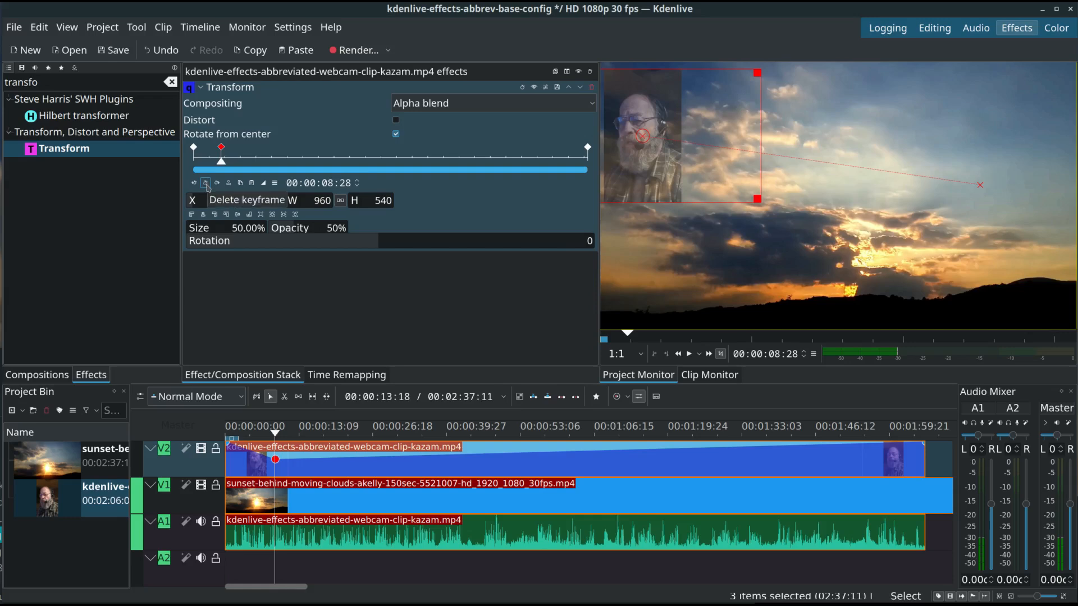
left_click(206, 185)
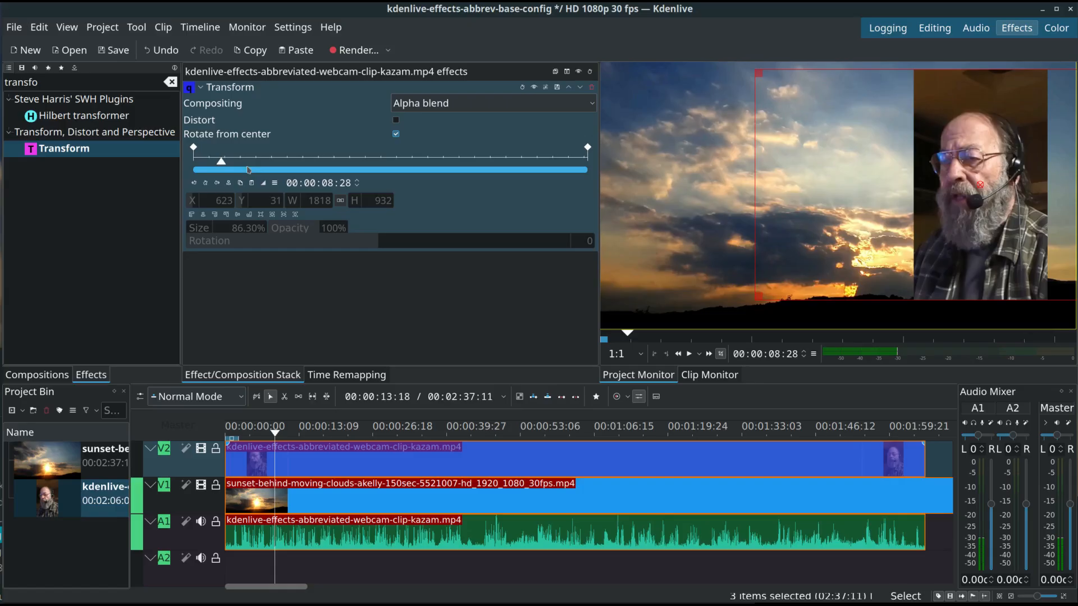
left_click(194, 149)
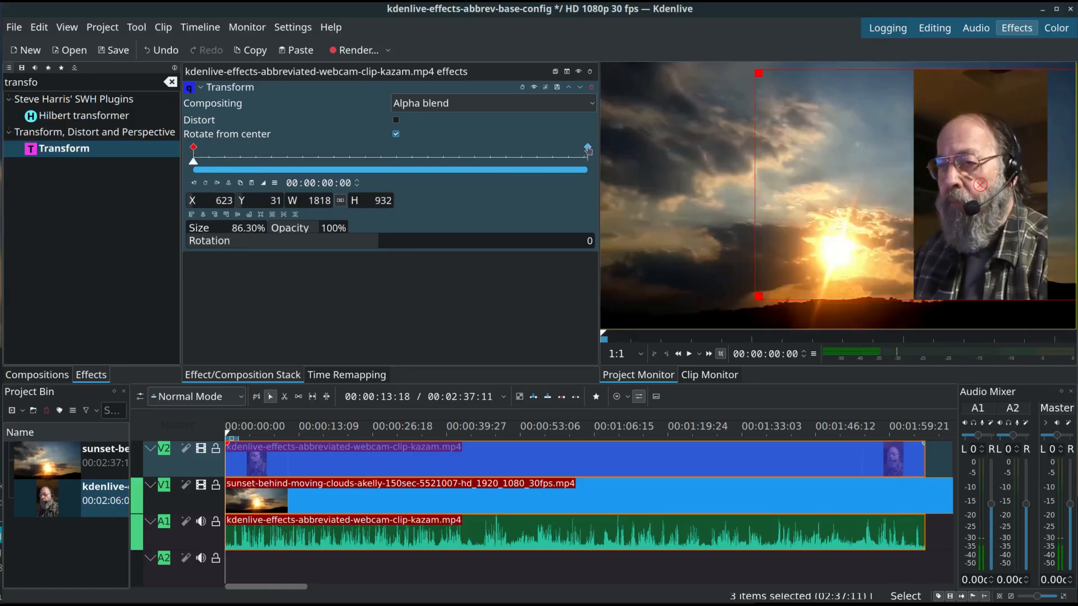
left_click(587, 149)
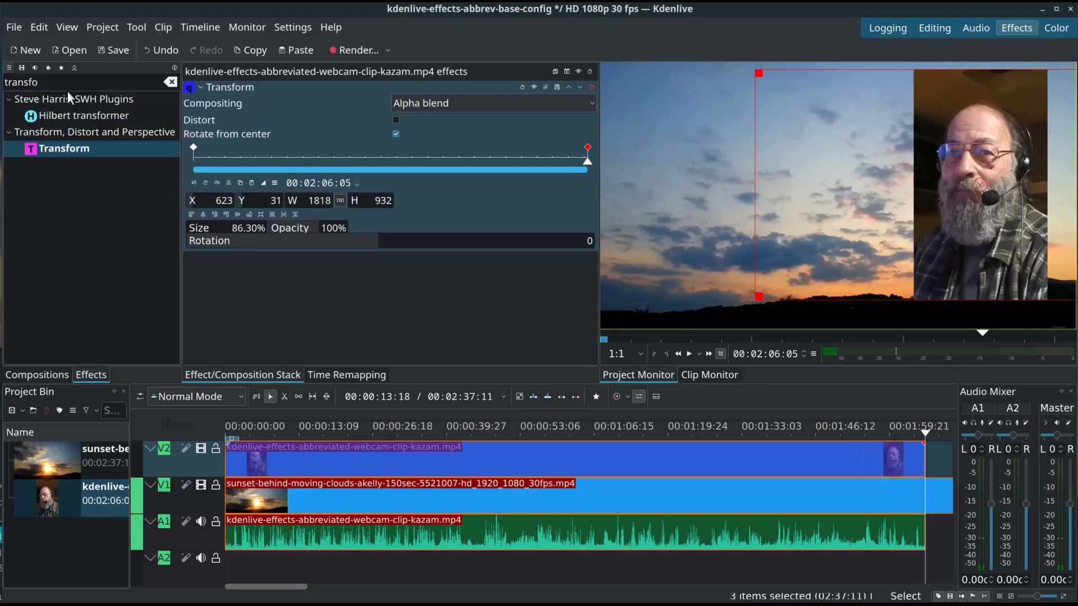
Step: Search the effects for "crop" and apply Crop by padding to the webcam clip on track V2
left_click(172, 83)
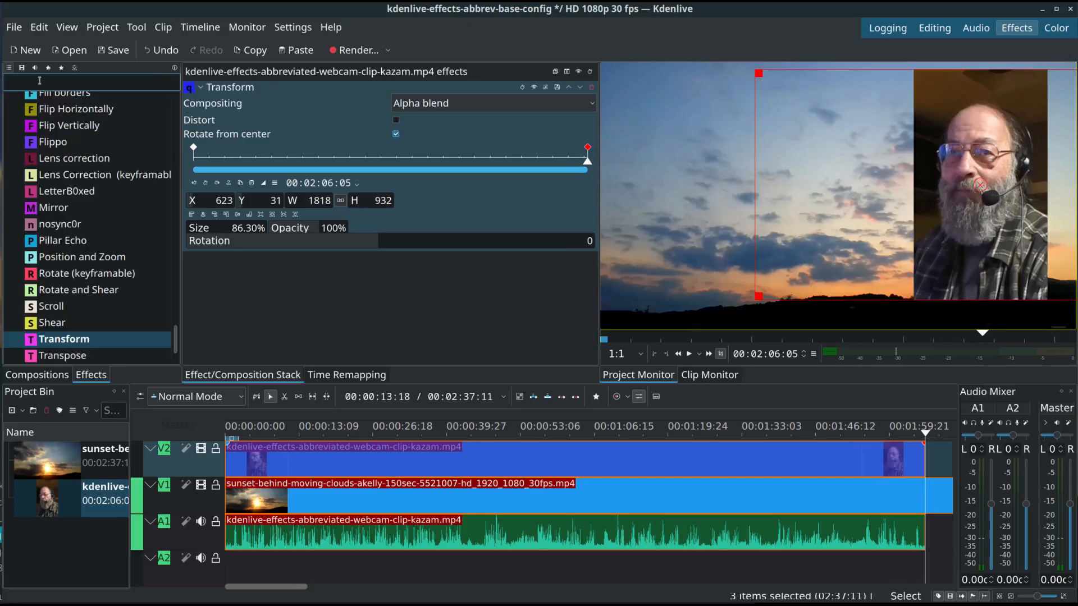
type("crop")
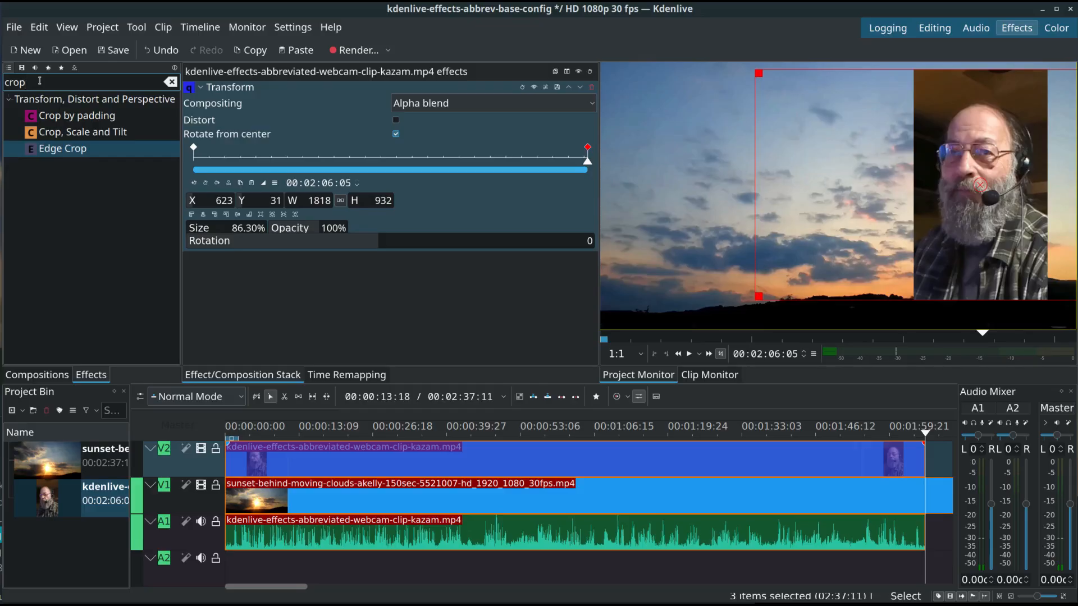
left_click(47, 117)
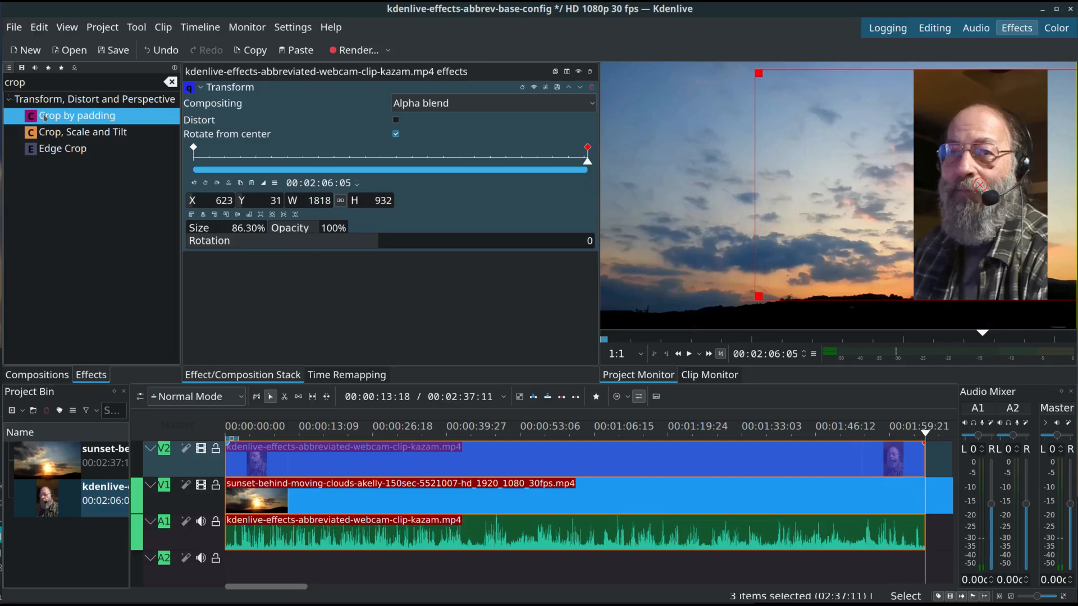
left_click_drag(45, 117, 298, 463)
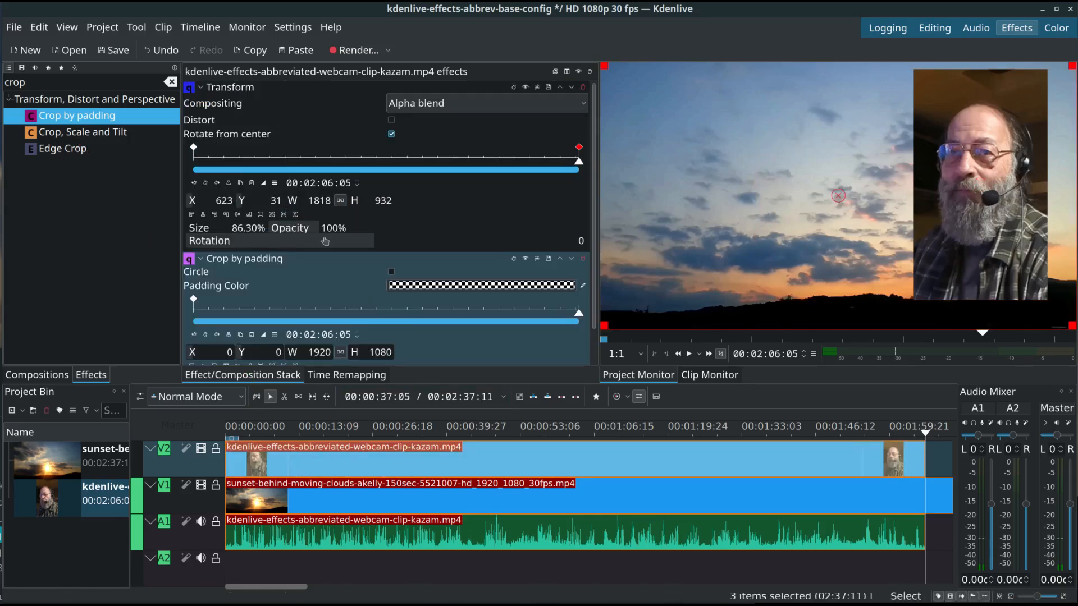
Step: Try Crop by padding above Transform in the collapsed effect stack, restore the original order, and expand both effects again
left_click(201, 88)
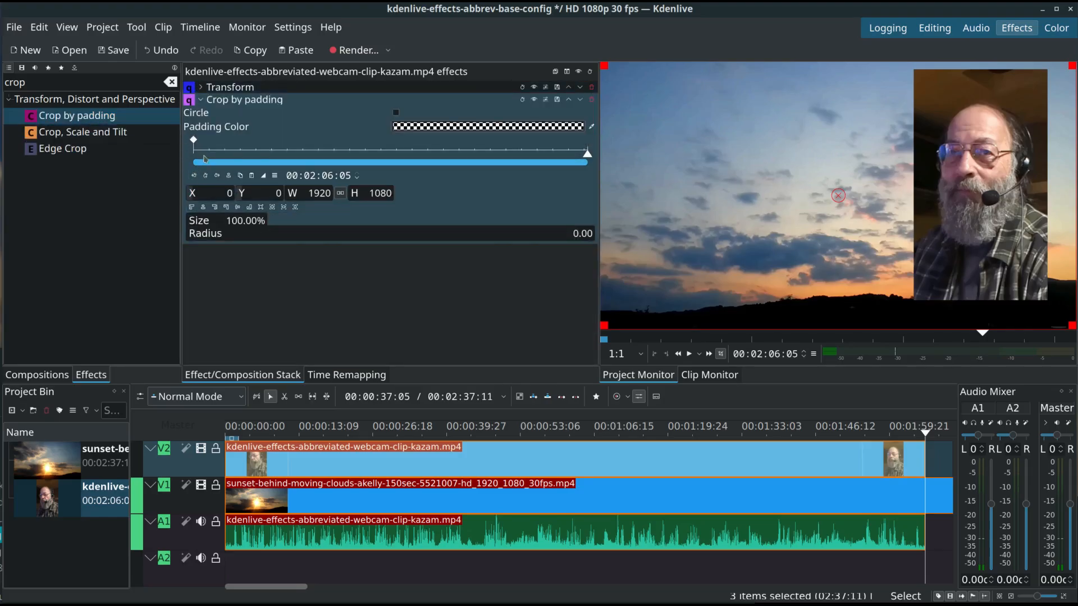
left_click(200, 99)
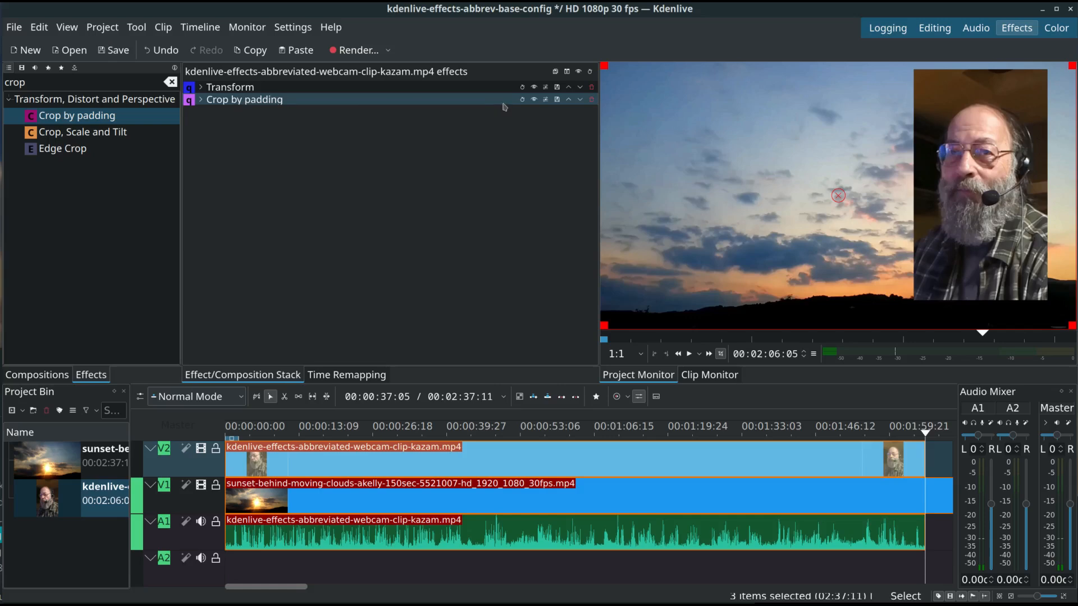
left_click(569, 100)
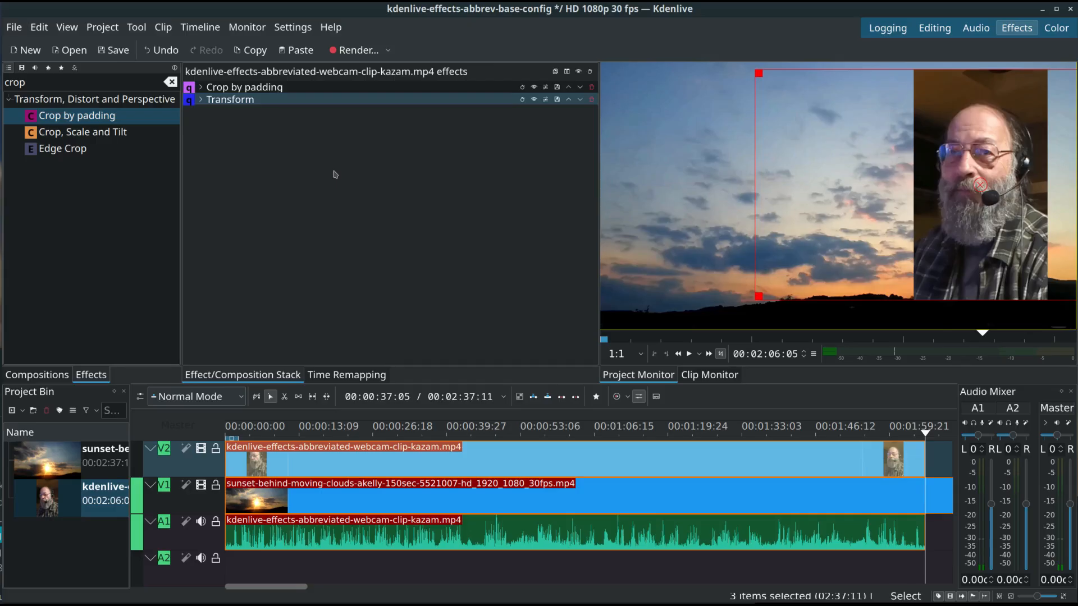
left_click(568, 99)
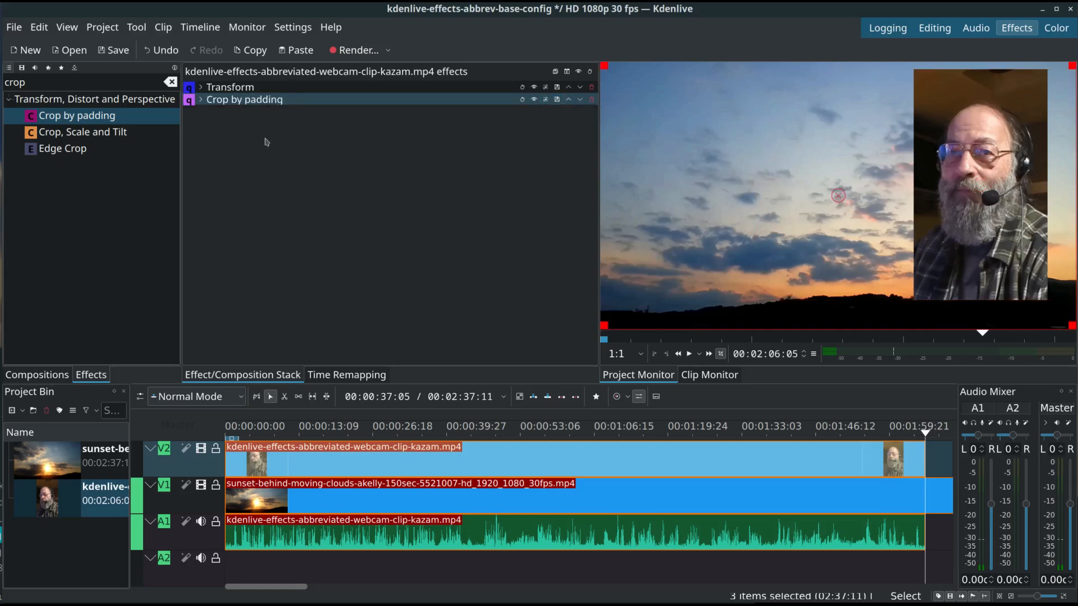
left_click(197, 90)
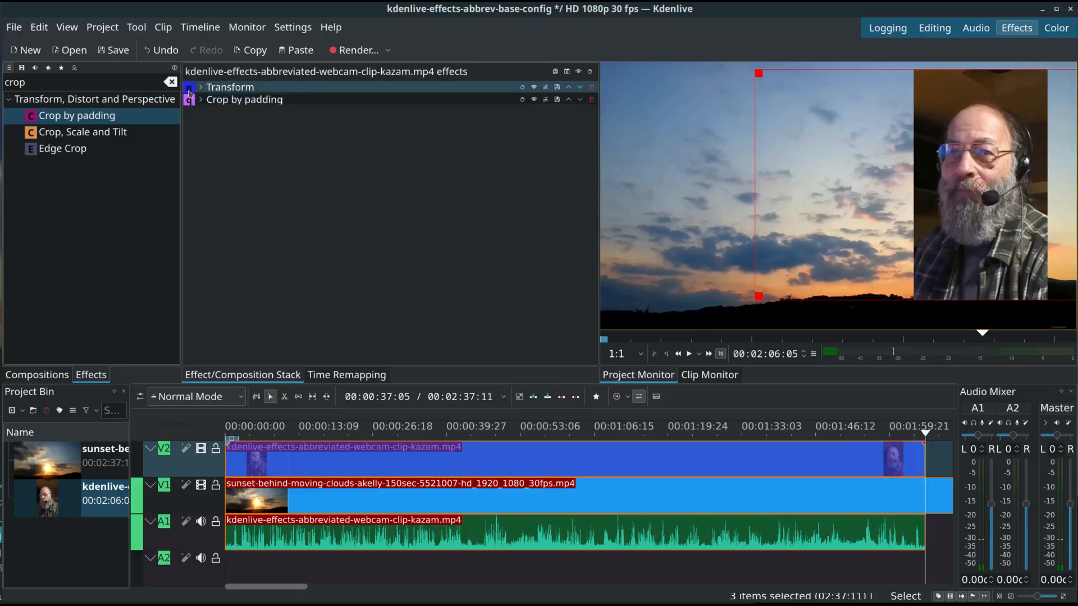
left_click(200, 88)
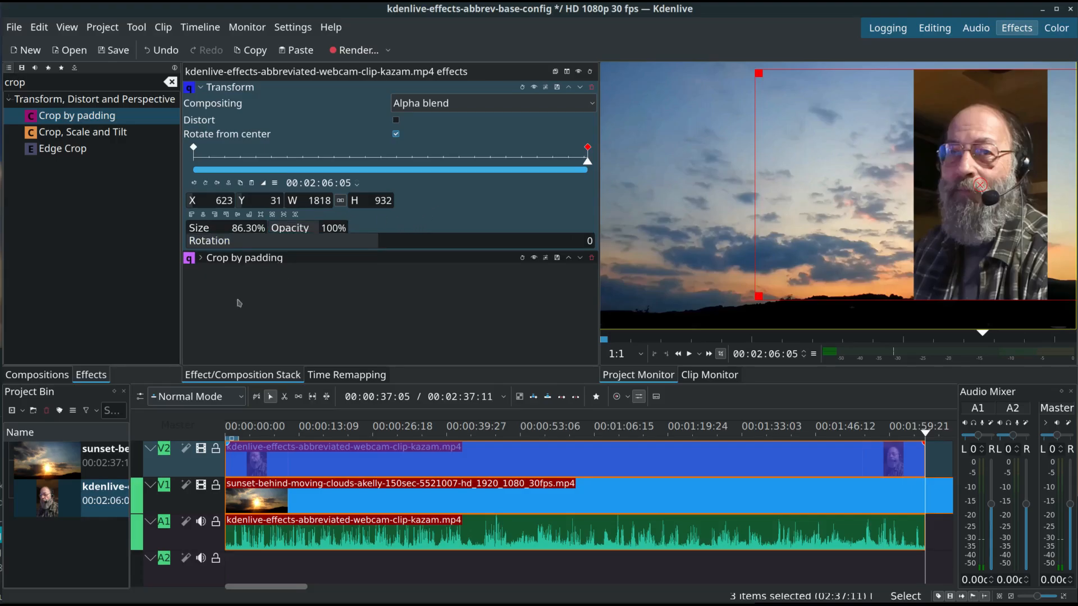
left_click(191, 262)
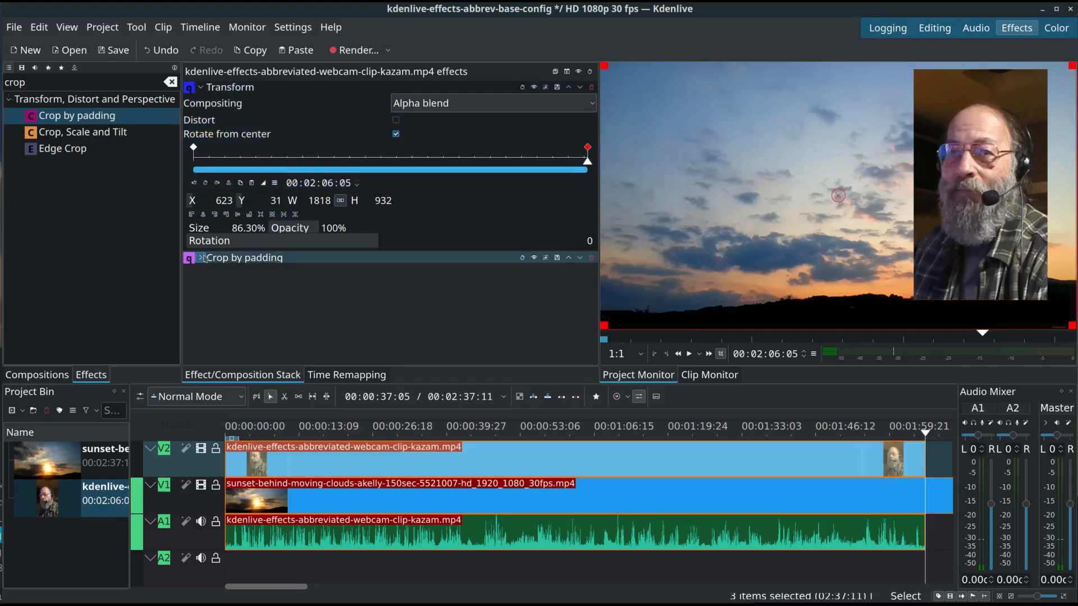
left_click(201, 258)
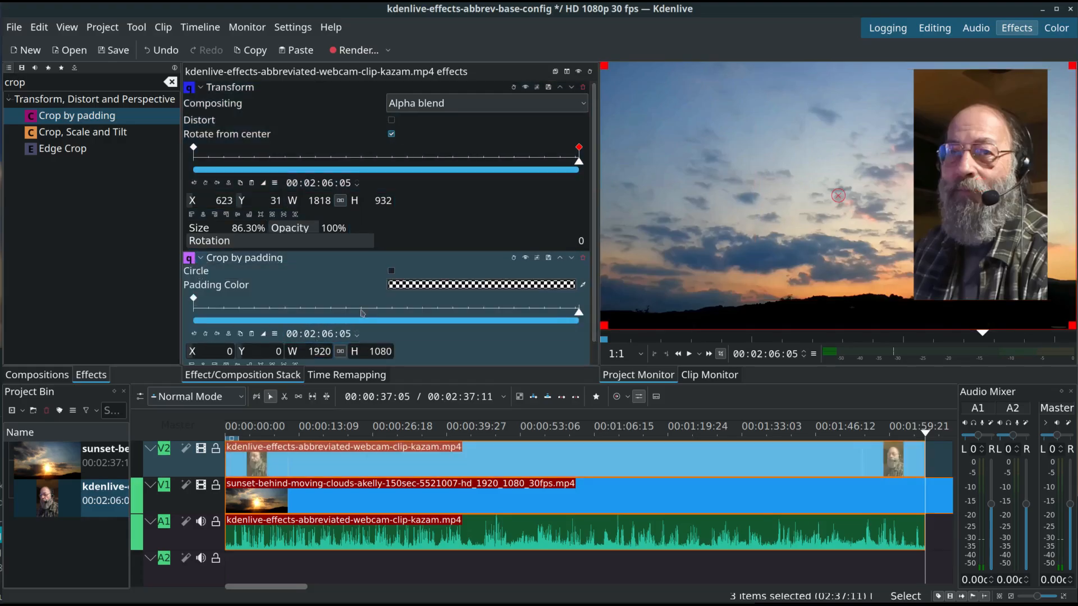
Step: Compare the Transform and Crop by padding keyframe timelines at the first and last Transform keyframes and at points between them
left_click_drag(598, 186, 598, 208)
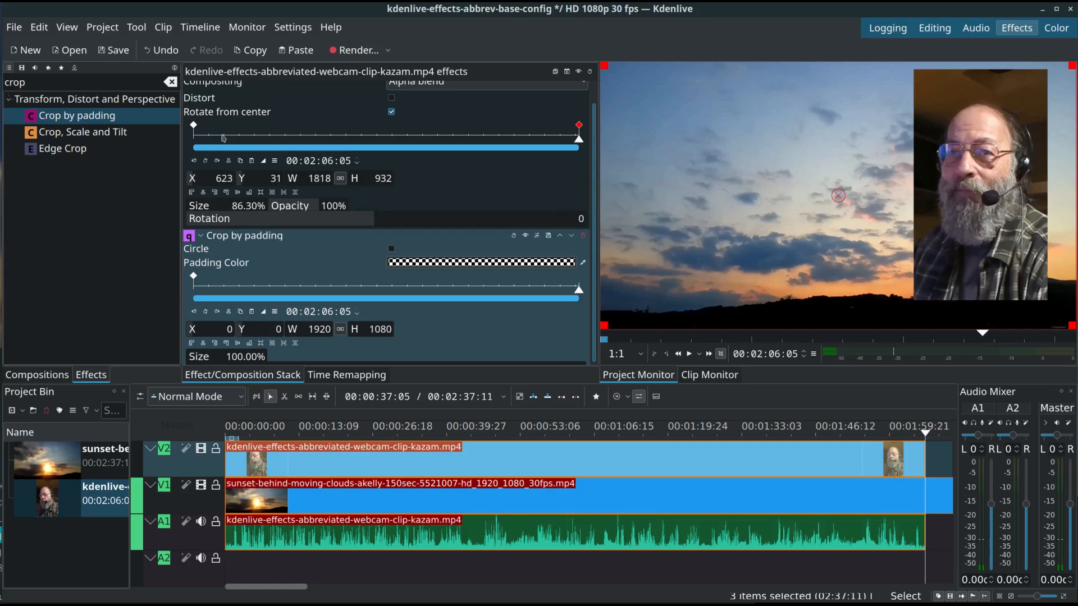
left_click(194, 126)
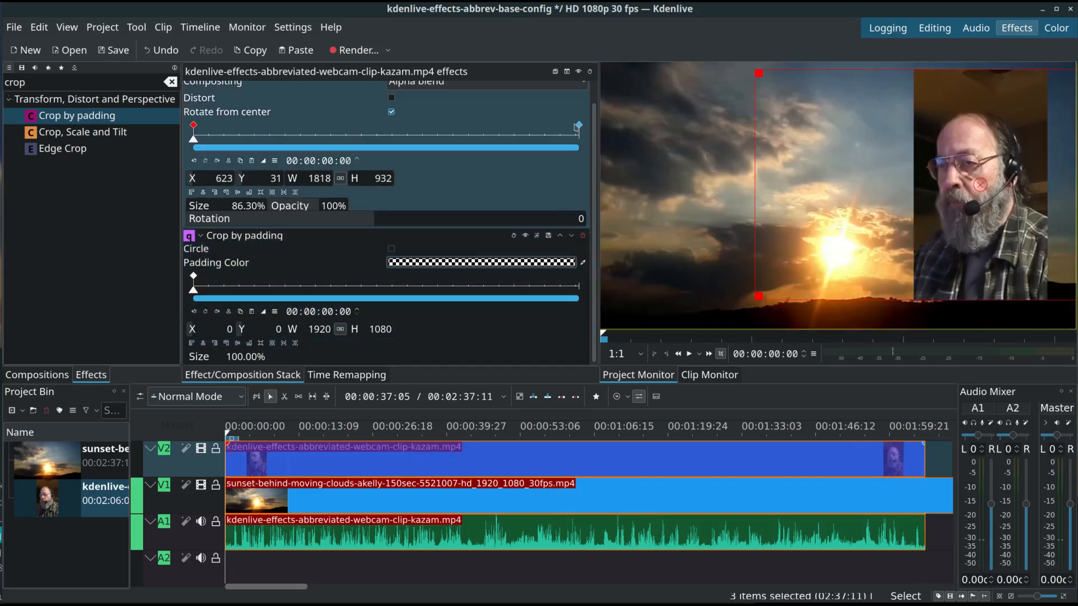
left_click(579, 125)
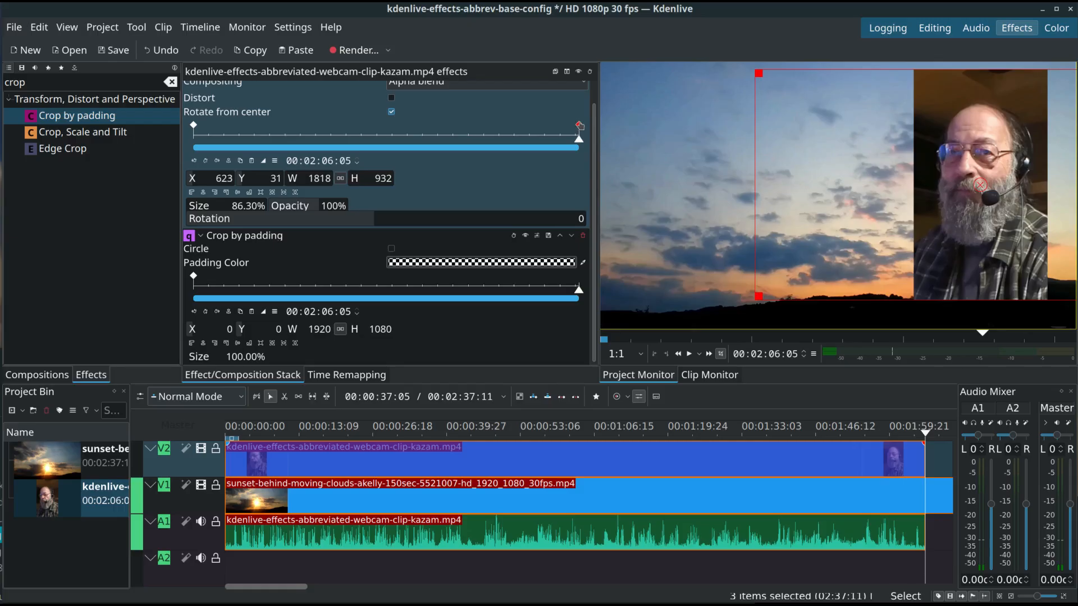
left_click(193, 126)
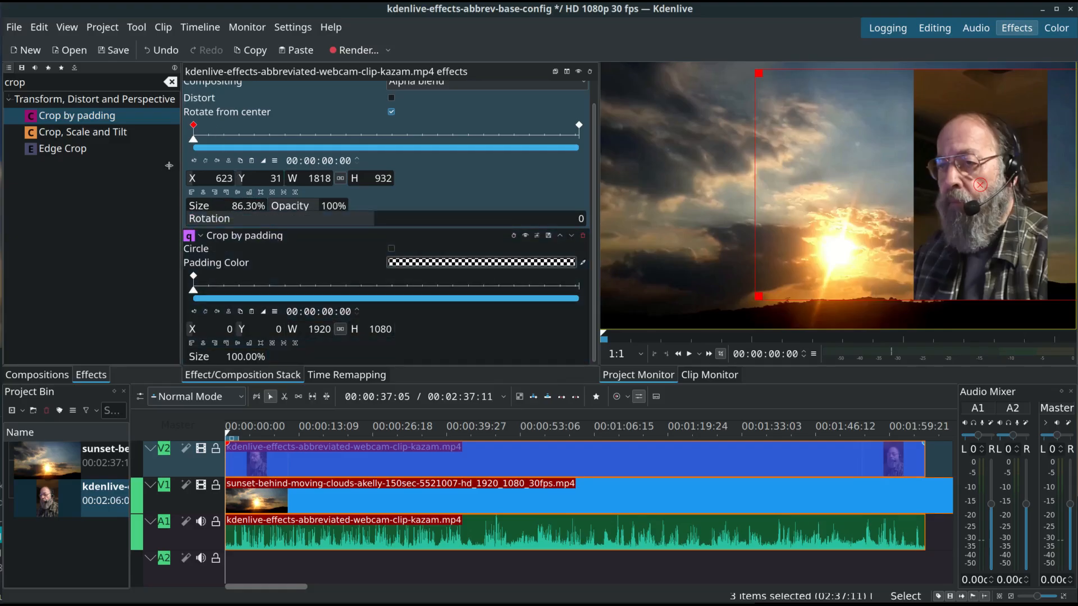
left_click(365, 139)
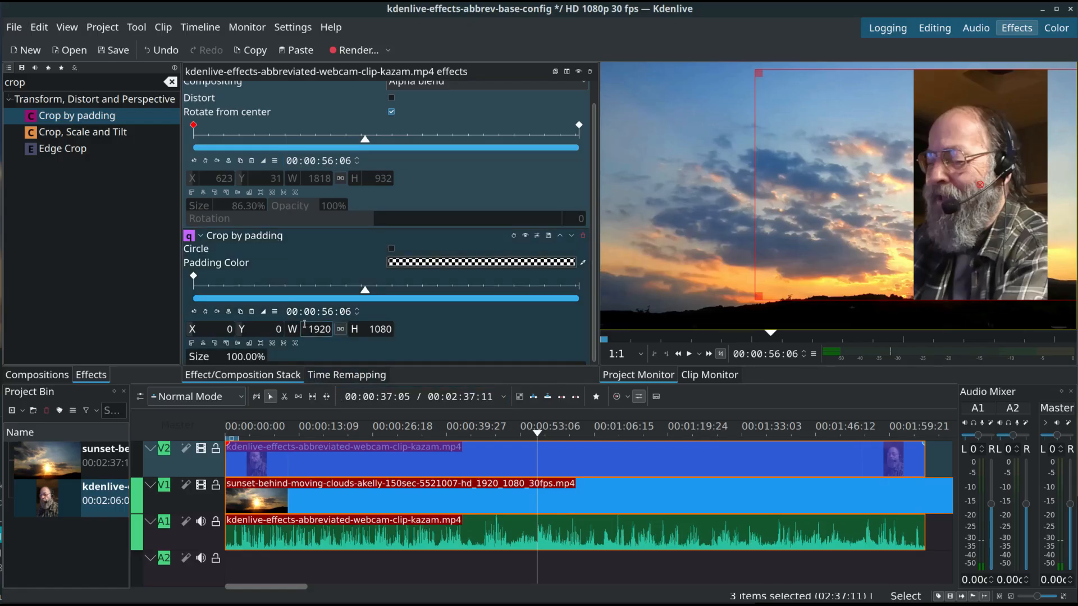
left_click(269, 289)
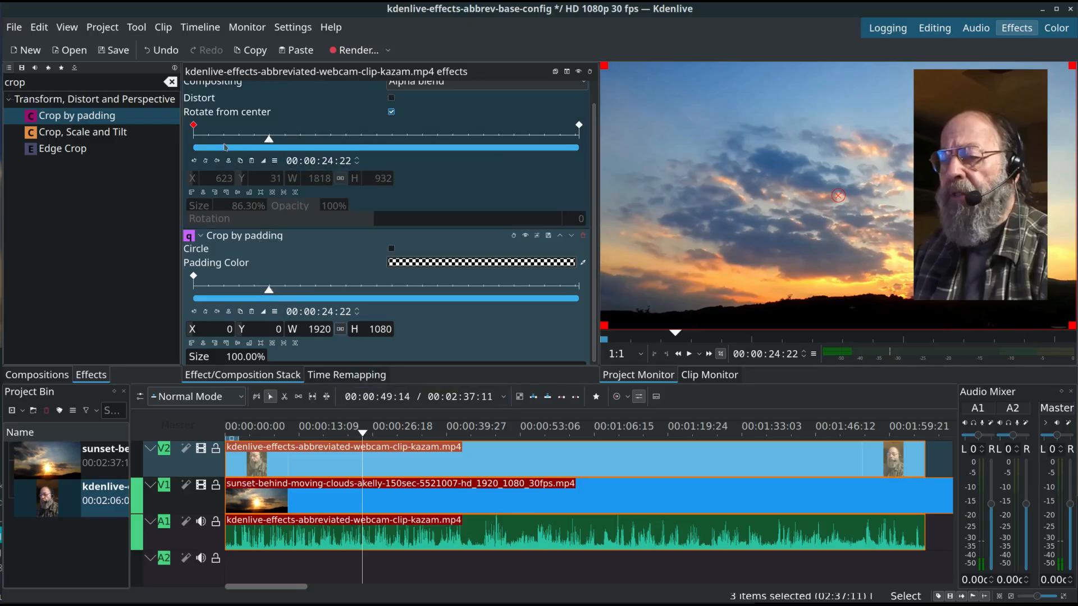
left_click(193, 126)
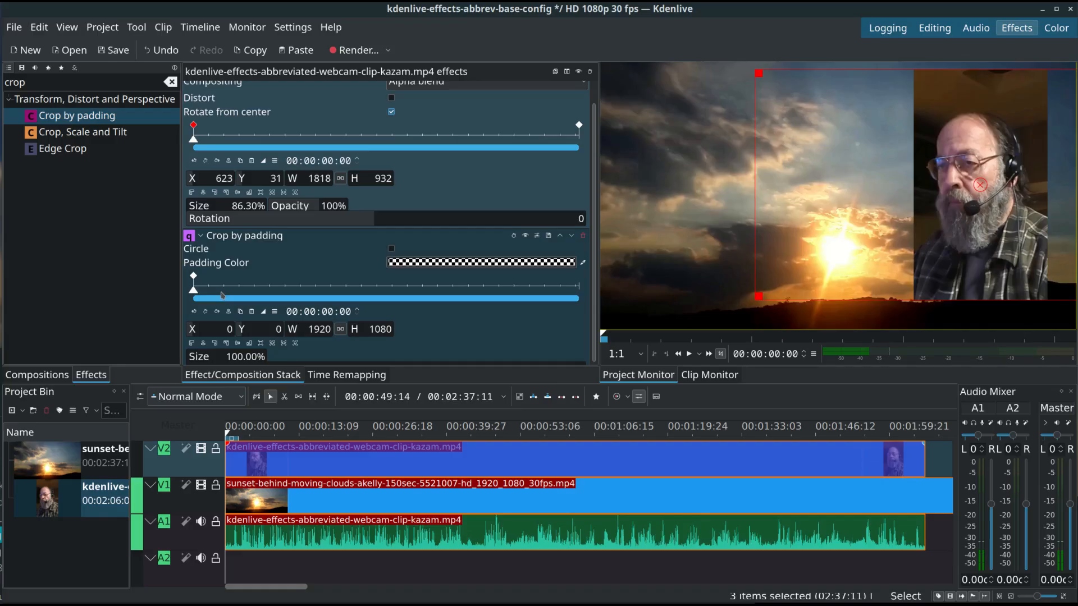
Step: Add a Crop by padding keyframe at 00:02:06:05, matching the last Transform keyframe's position
left_click(194, 277)
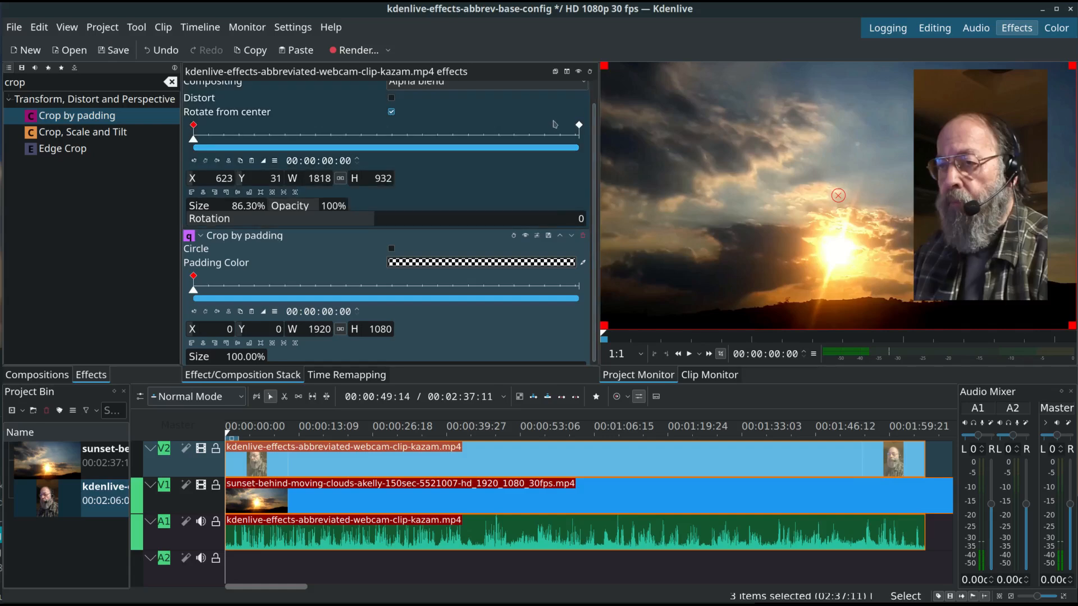
left_click(582, 130)
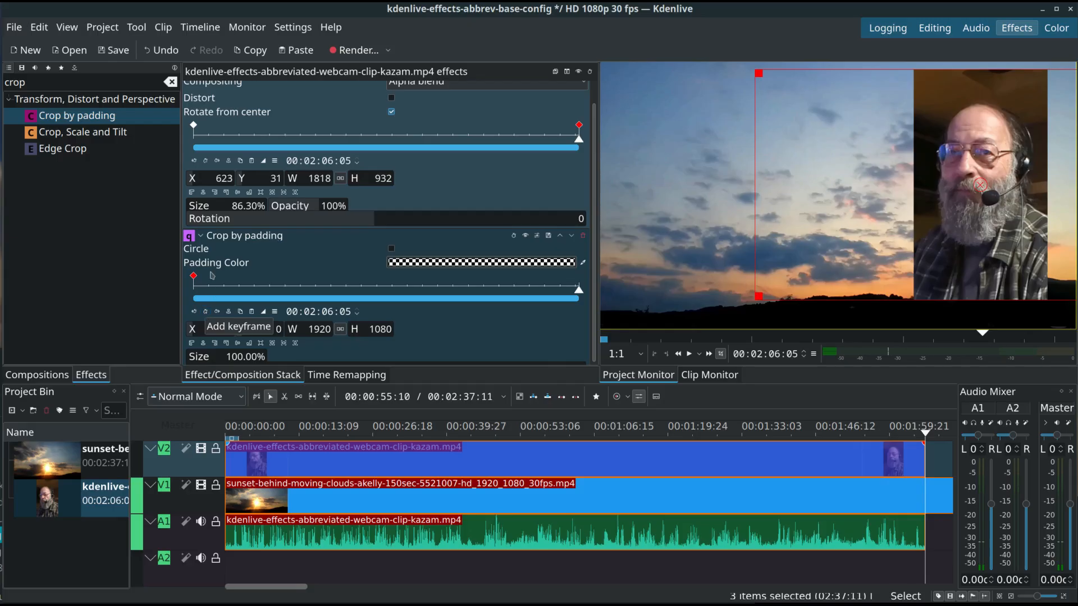
left_click(206, 312)
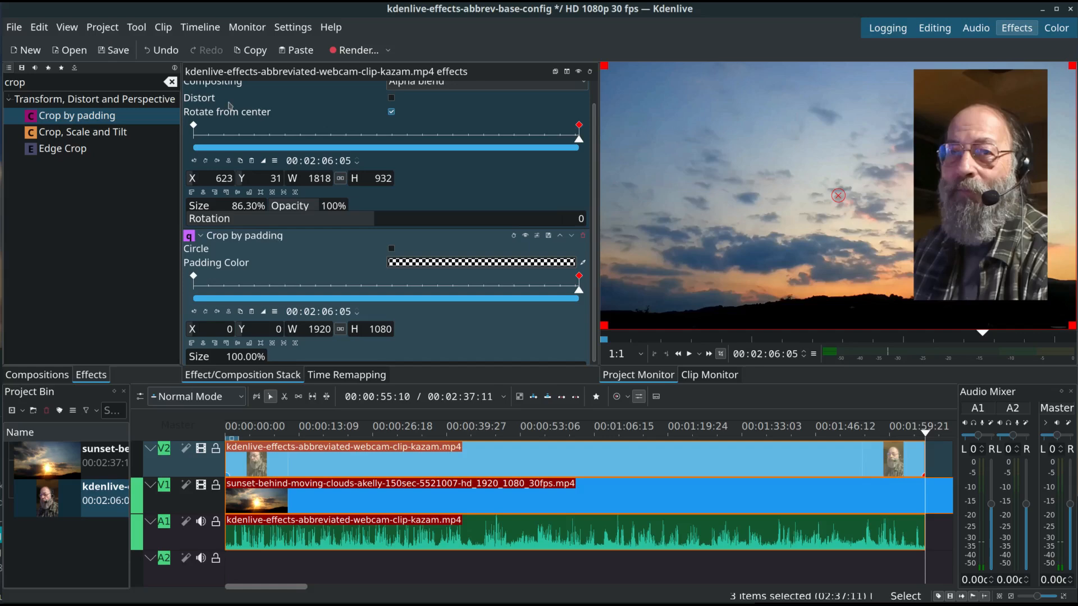
Step: Collapse Transform and shrink the Crop by padding frame around the webcam image at 00:02:06:04 to about X 1276, Y 86, W 521, H 814
scroll(272, 142, "up", 1)
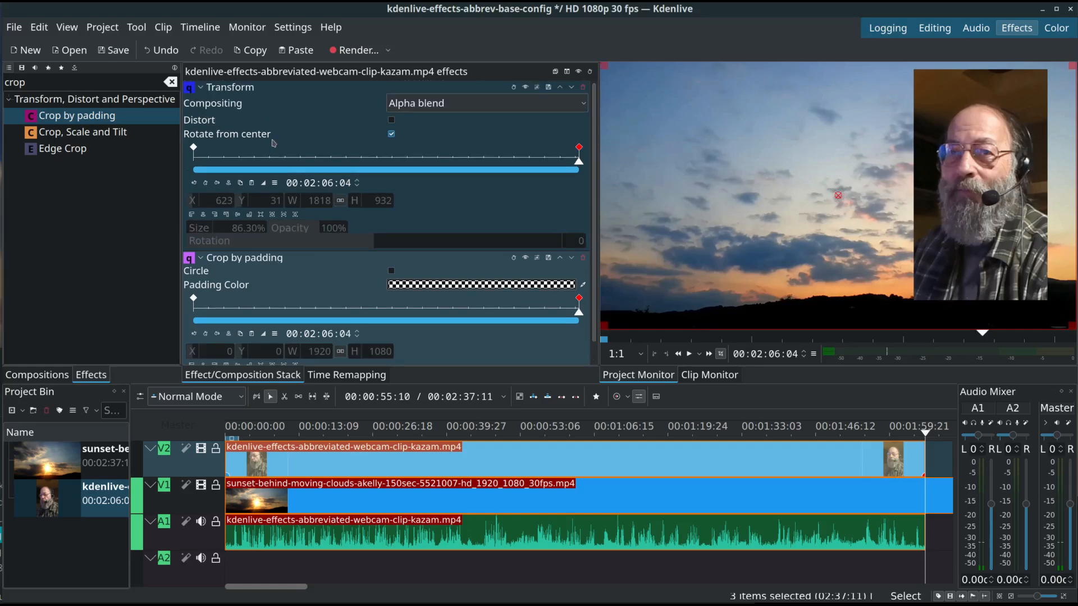
left_click(201, 88)
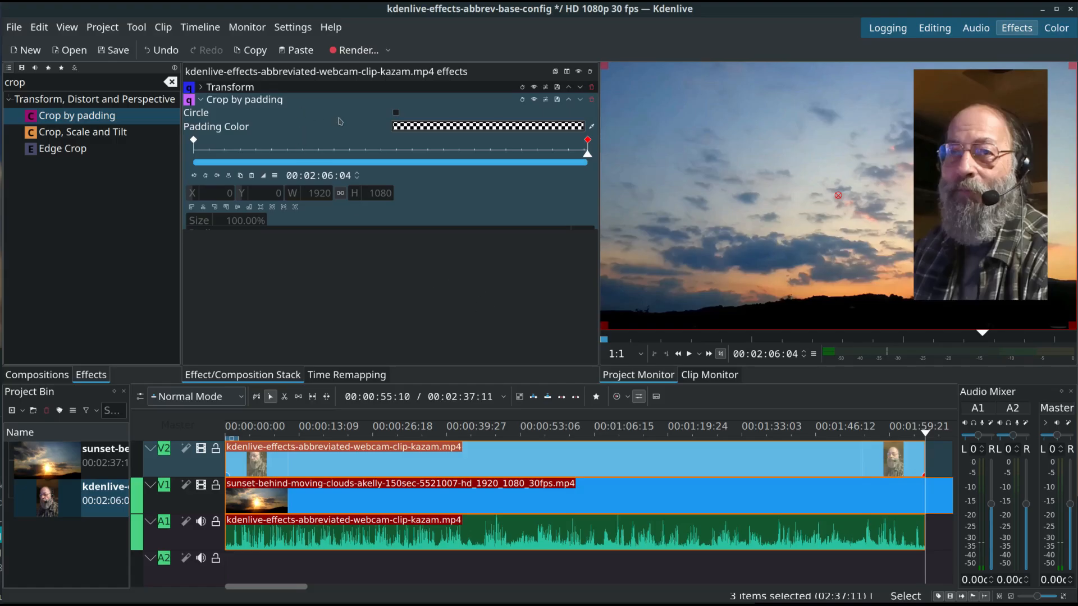
left_click(606, 67)
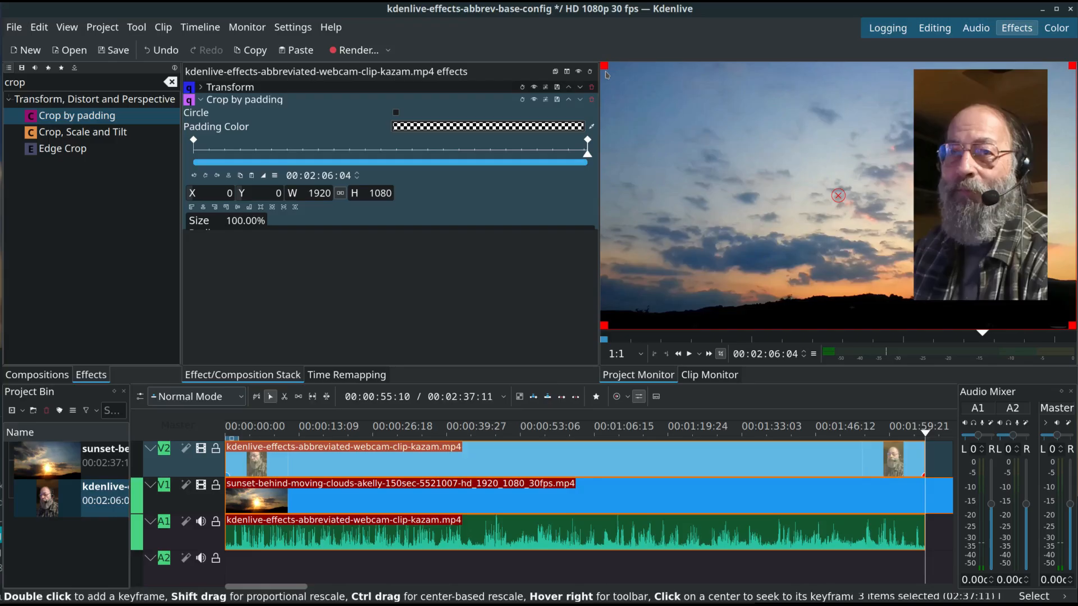
left_click_drag(605, 64, 921, 87)
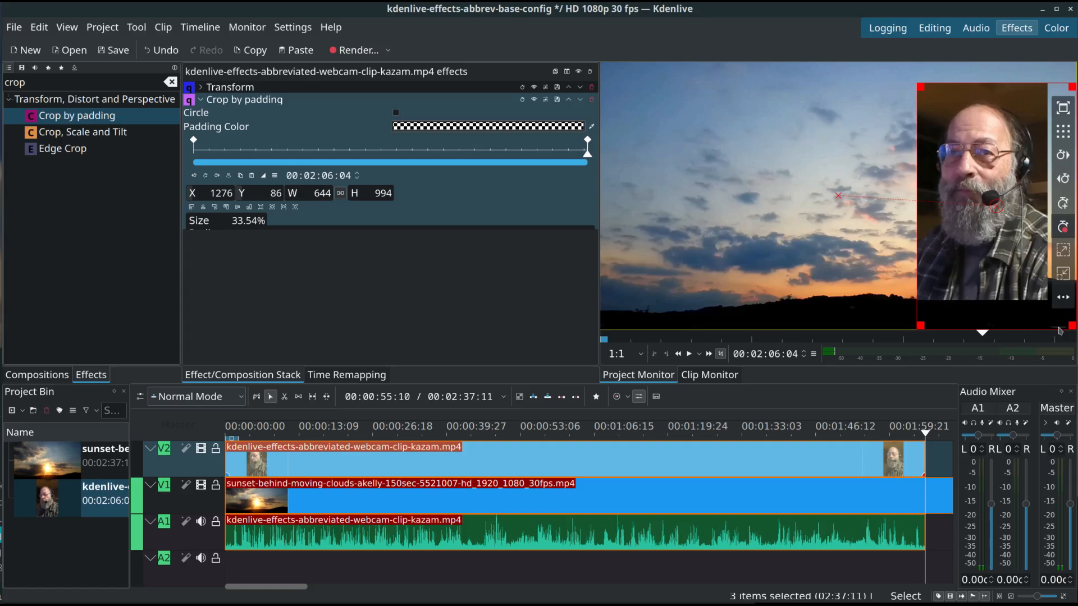
left_click_drag(1073, 327, 1042, 283)
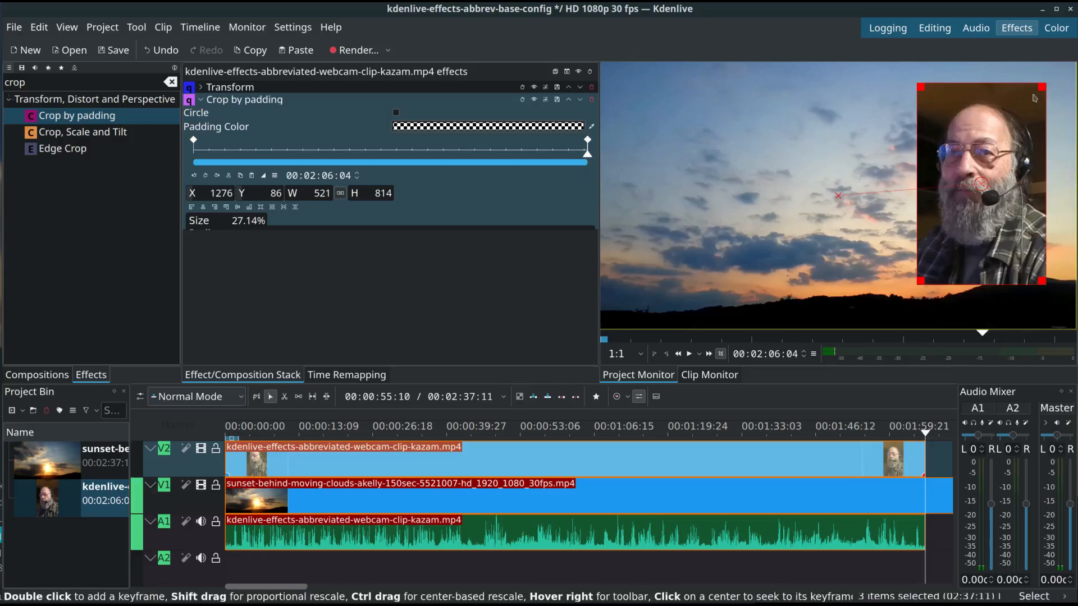
Step: Raise the Crop by padding frame's upper edge at 00:02:06:04 to about Y 50, H 850, and check the first and last keyframes
mouse_move(1041, 87)
left_mouse_down()
mouse_move(1052, 87)
mouse_move(1041, 78)
left_mouse_up()
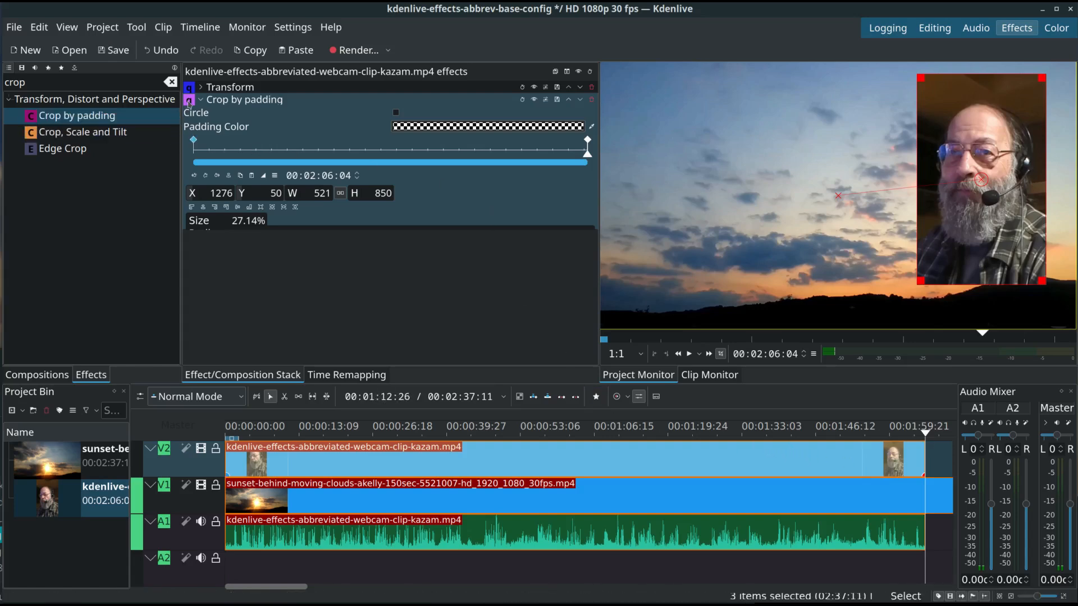
left_click(192, 141)
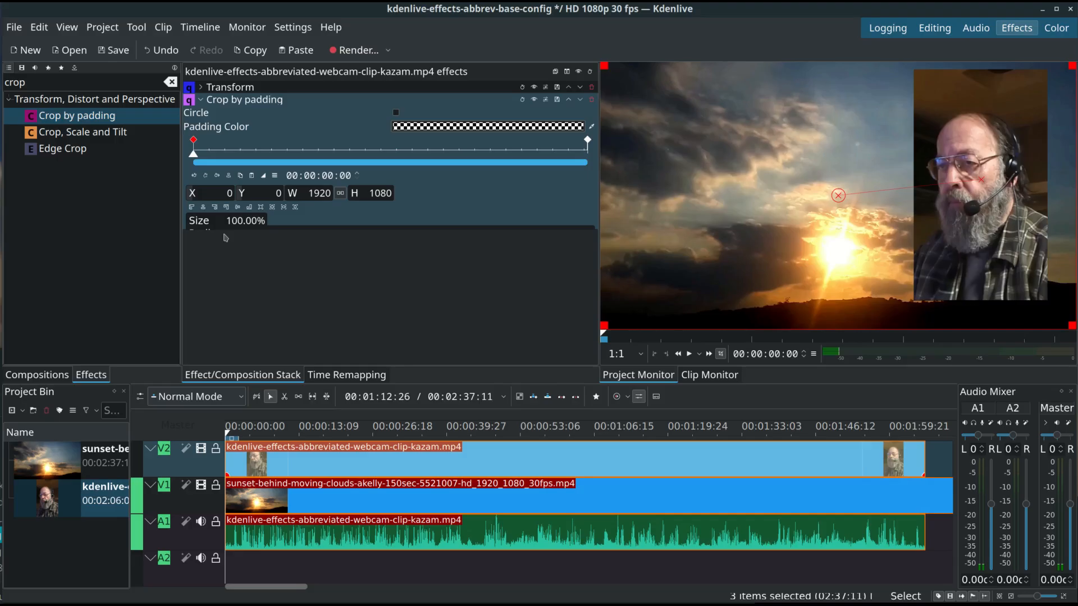
left_click(588, 139)
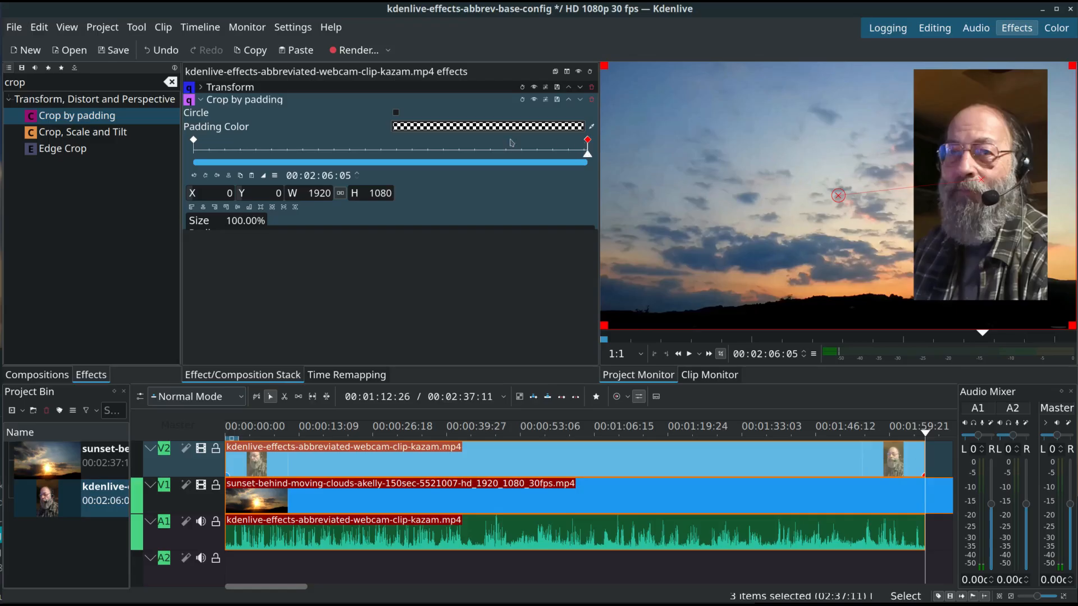
Step: Shrink the Crop by padding frame around the webcam image at the first keyframe to about X 1275, Y 71, W 517, H 832
left_click(194, 140)
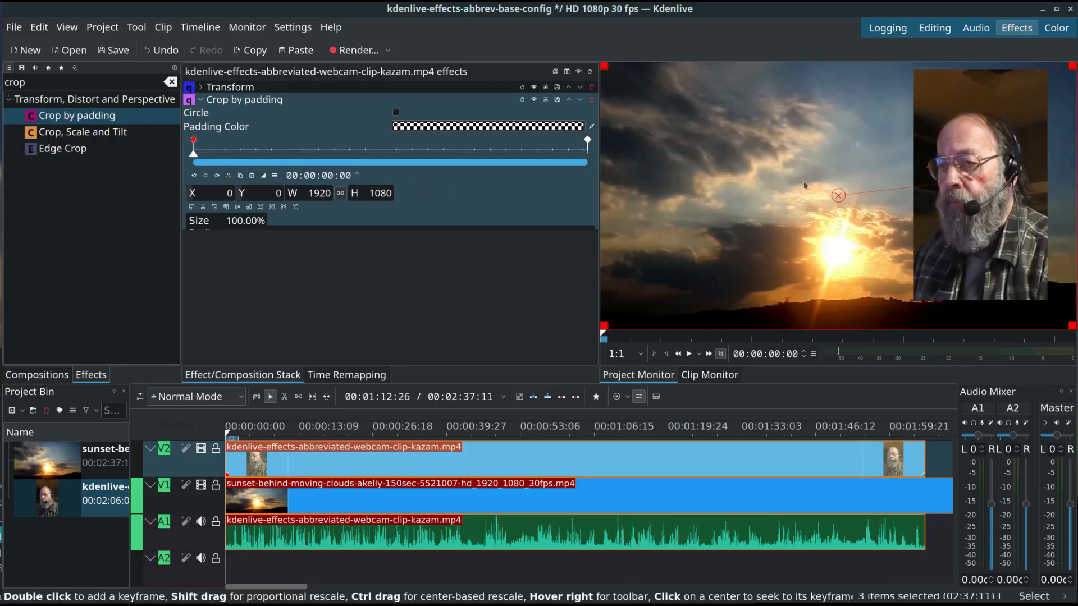
left_click_drag(1072, 66, 1041, 83)
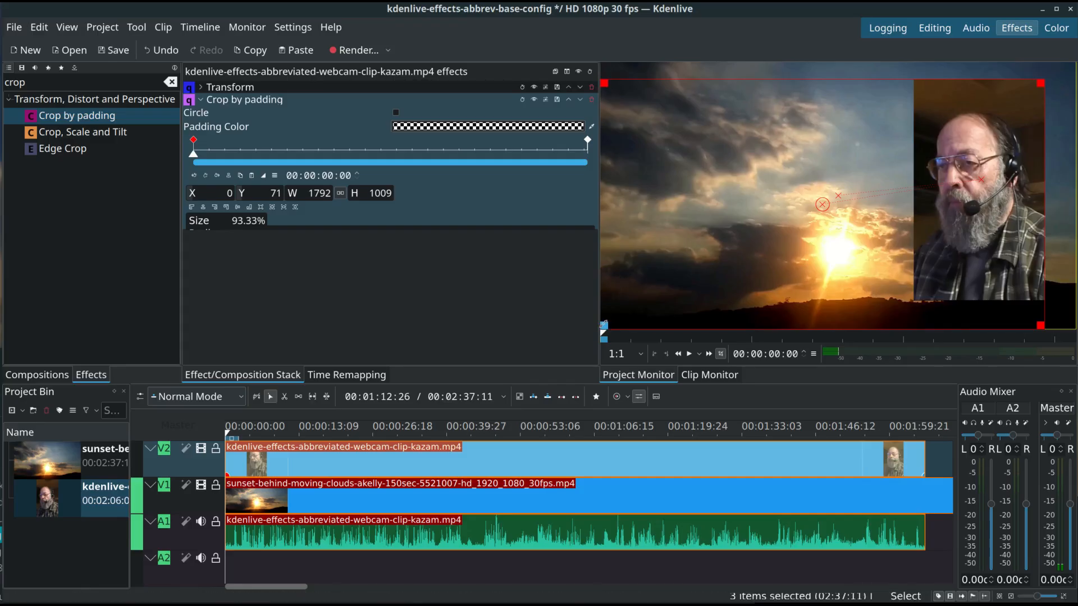
left_click_drag(603, 325, 920, 282)
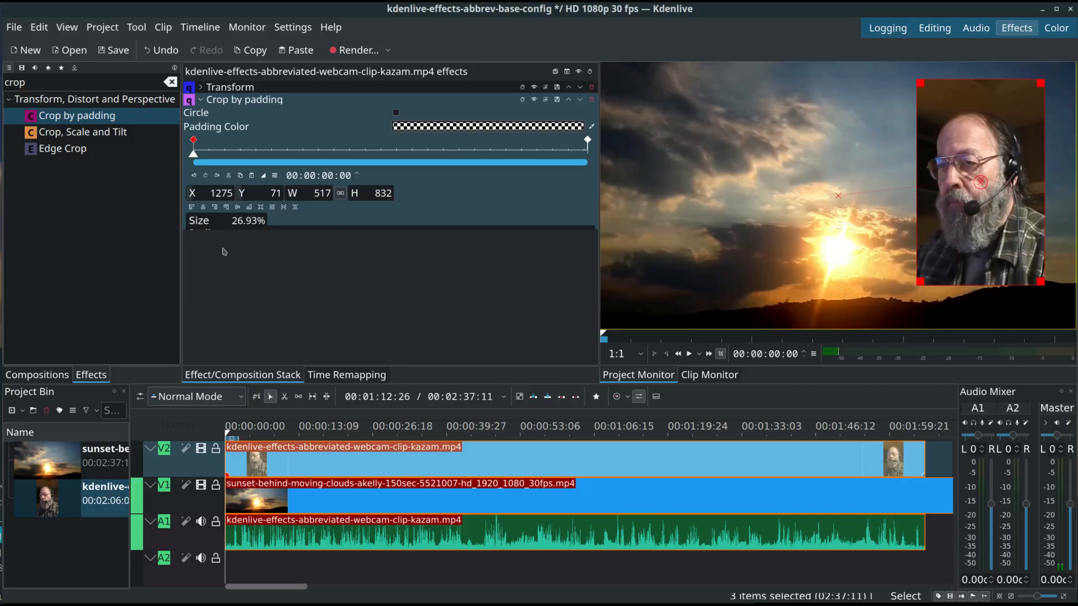
Step: Copy the first Crop by padding keyframe's values and paste them at 00:02:06:04
left_click(240, 177)
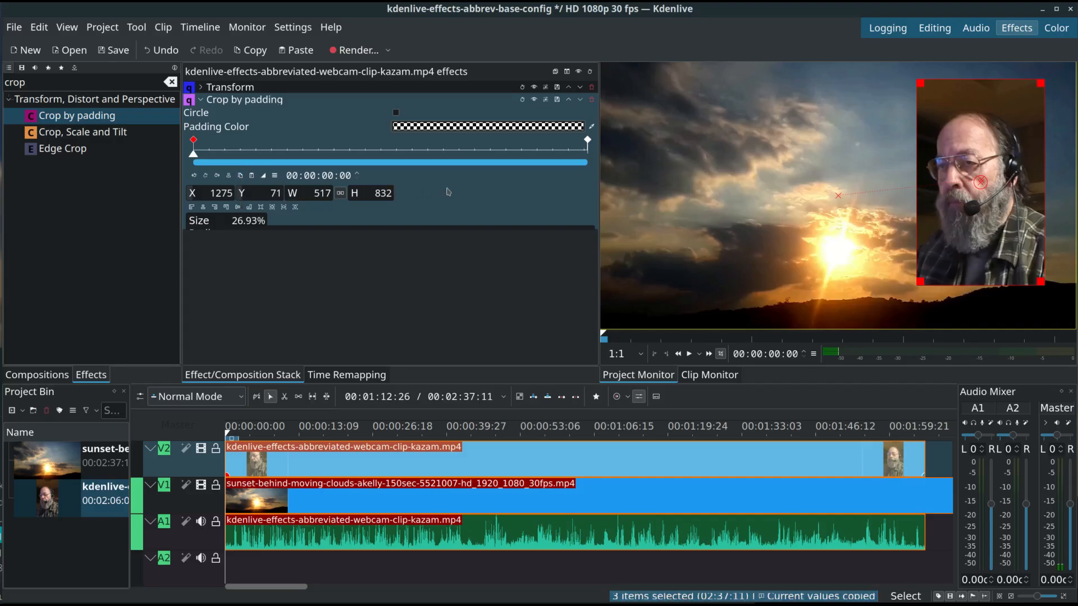
left_click(587, 140)
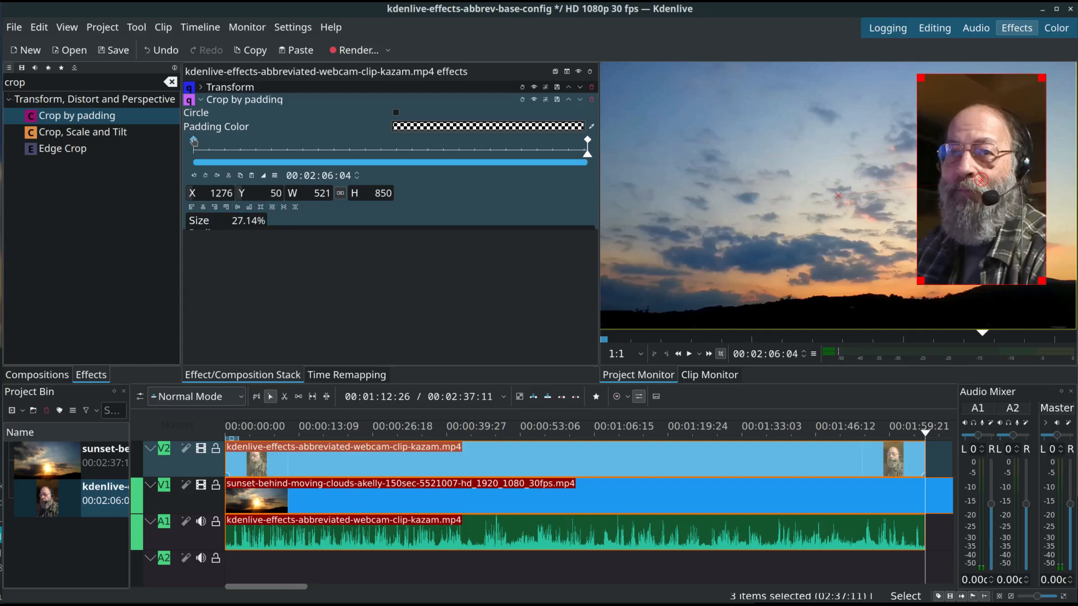
left_click(194, 141)
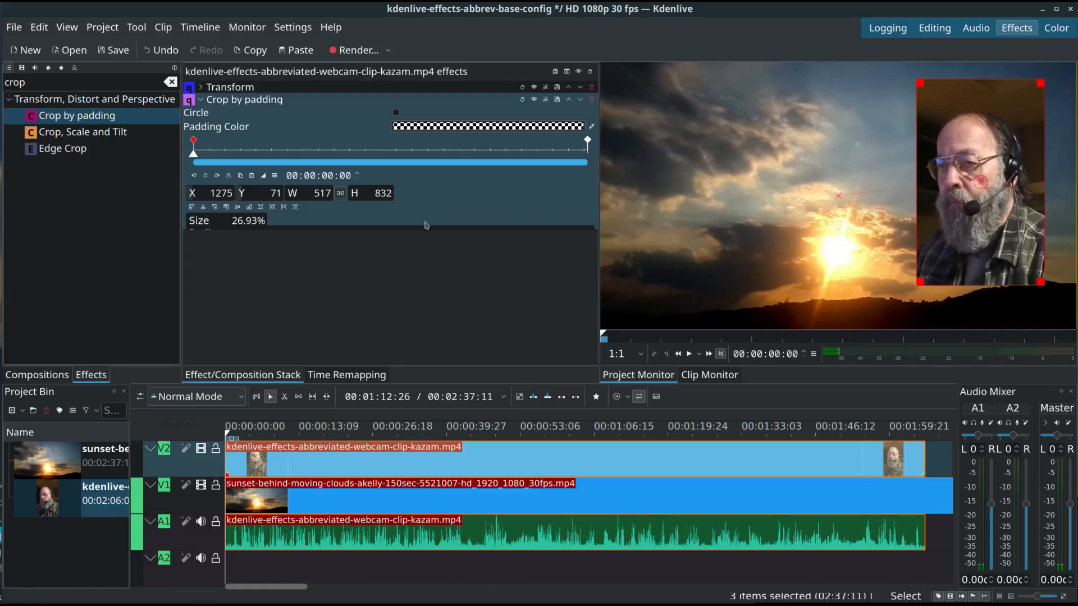
left_click(587, 140)
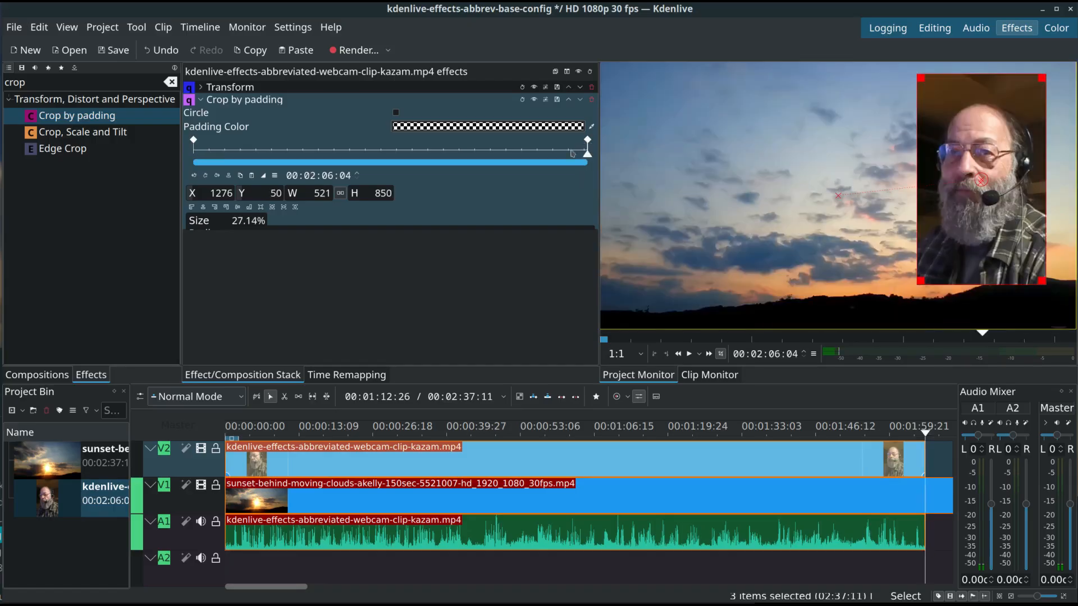
left_click(252, 176)
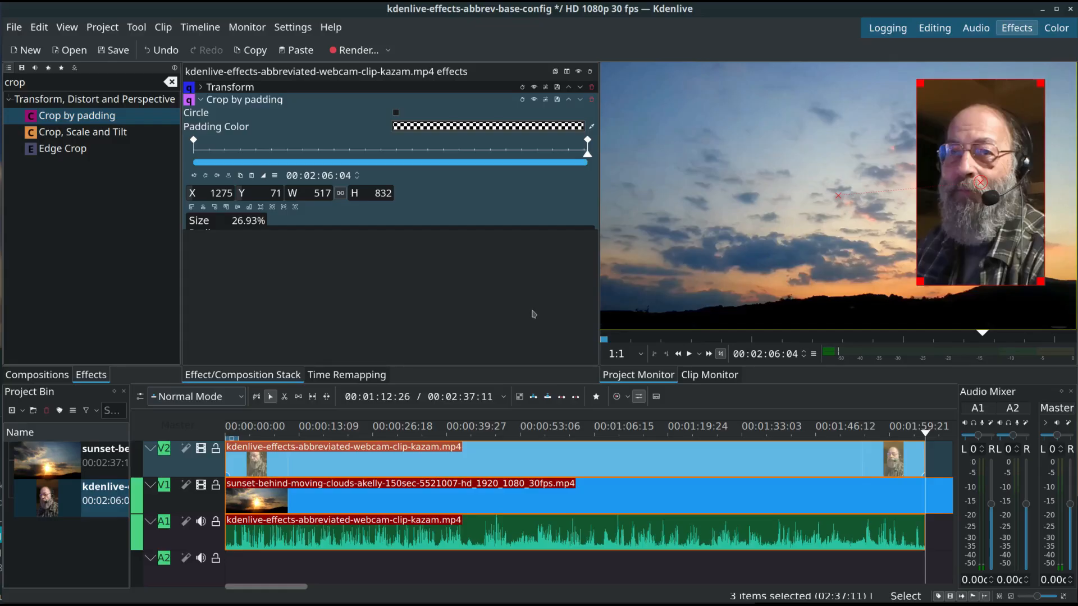
Step: Play the composition from the first keyframe to review the cropped webcam image, and pause at 00:00:23:22
left_click(194, 140)
left_click(689, 353)
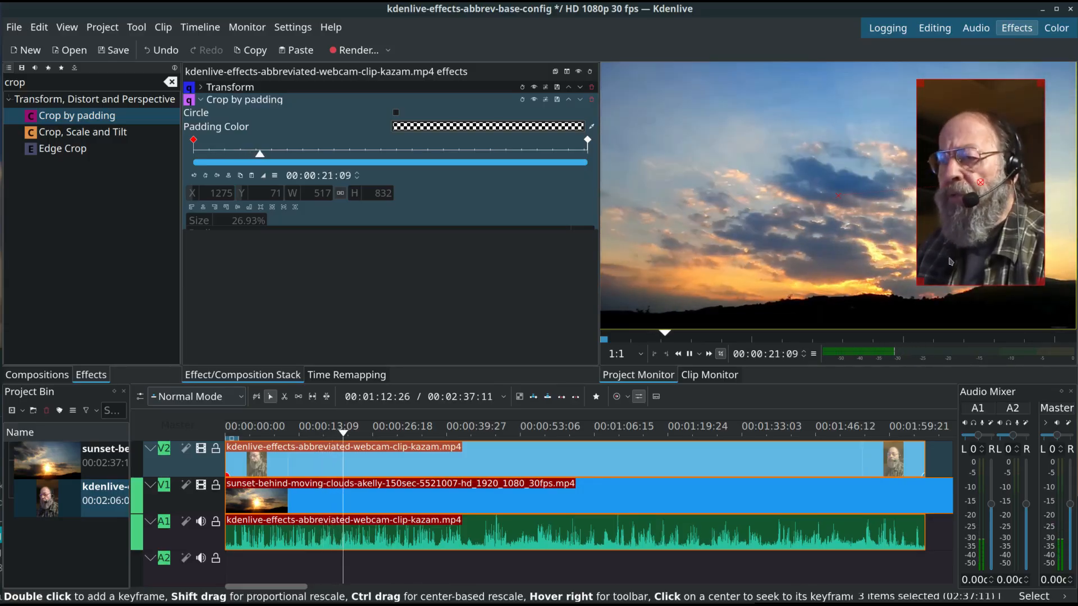
left_click(690, 354)
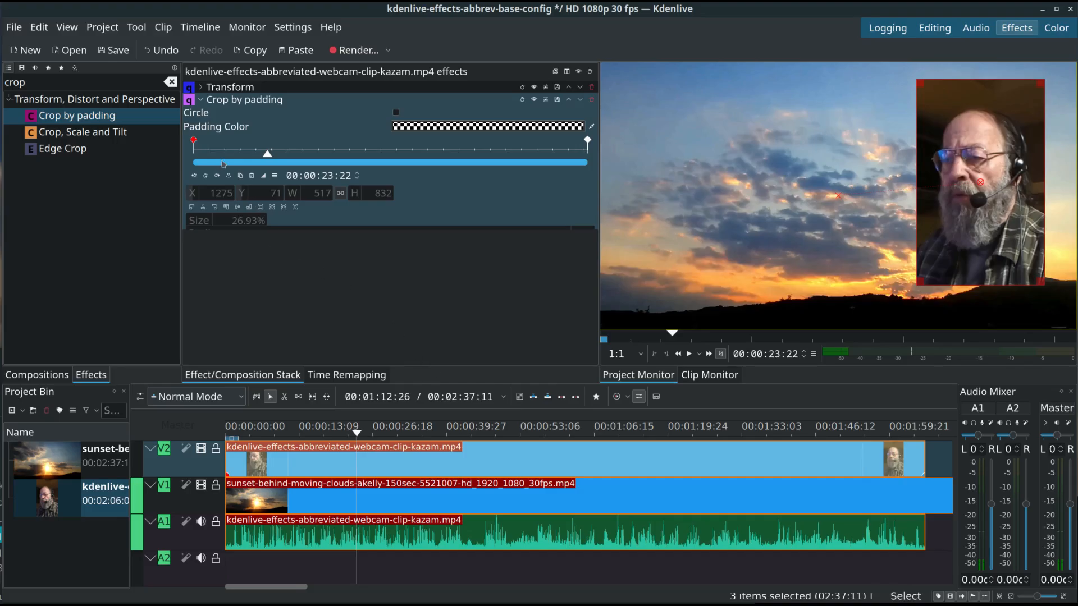
Step: Collapse Crop by padding, filter the effects by "alpha", and add Alpha shapes (Mask) to the webcam clip on V2
left_click(200, 100)
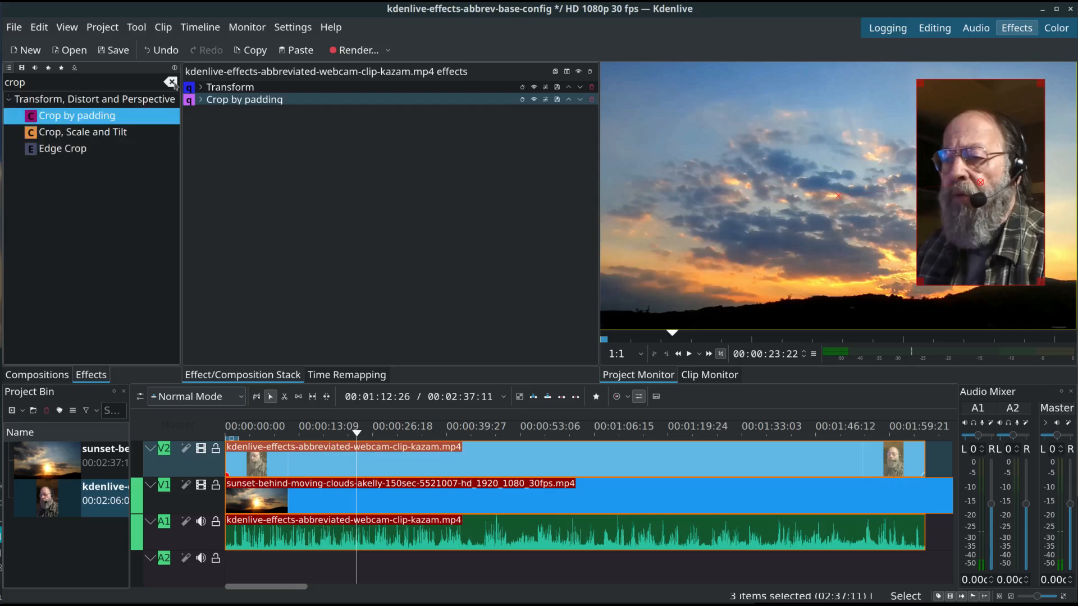
left_click(171, 82)
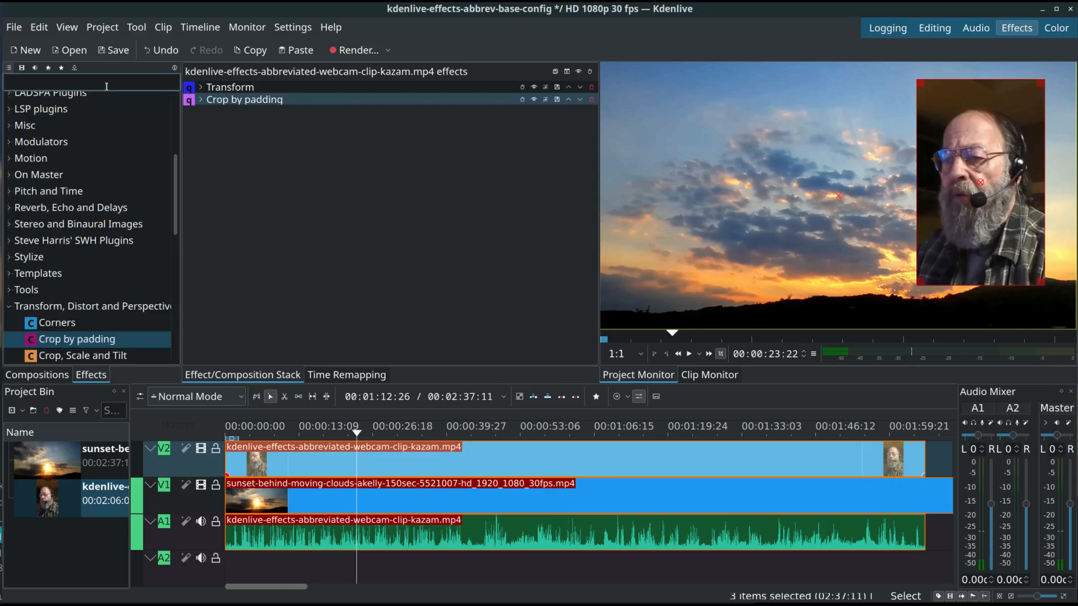
type("alpha")
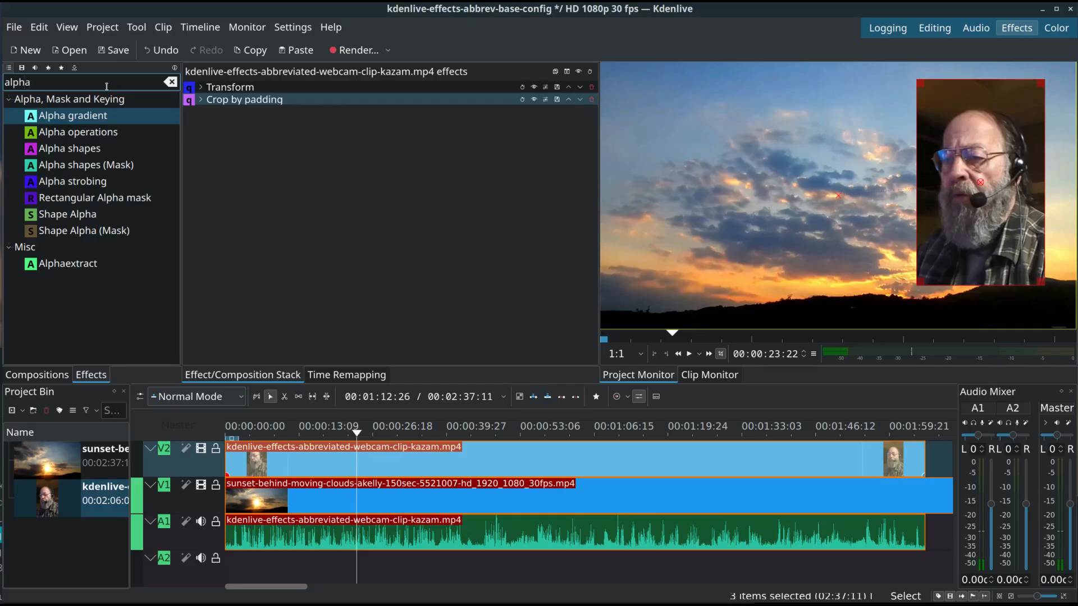
left_click(78, 168)
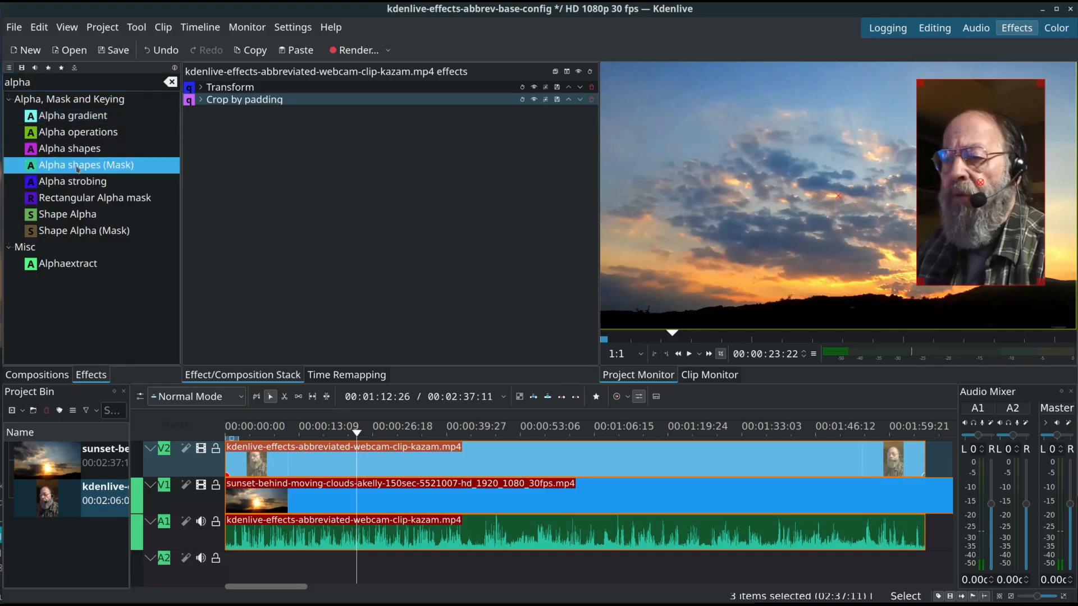
left_click_drag(81, 167, 359, 471)
left_click_drag(385, 457, 386, 461)
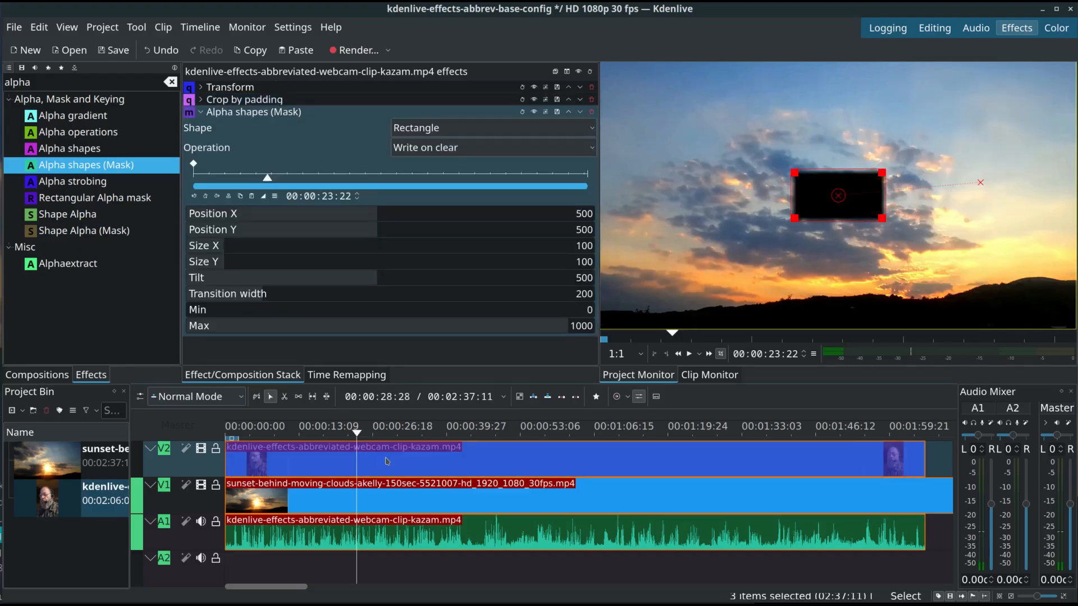
Step: Expand Crop by padding alongside Alpha shapes (Mask) and add a mask keyframe at 00:02:06:05, matching the last crop keyframe's position
left_click(201, 112)
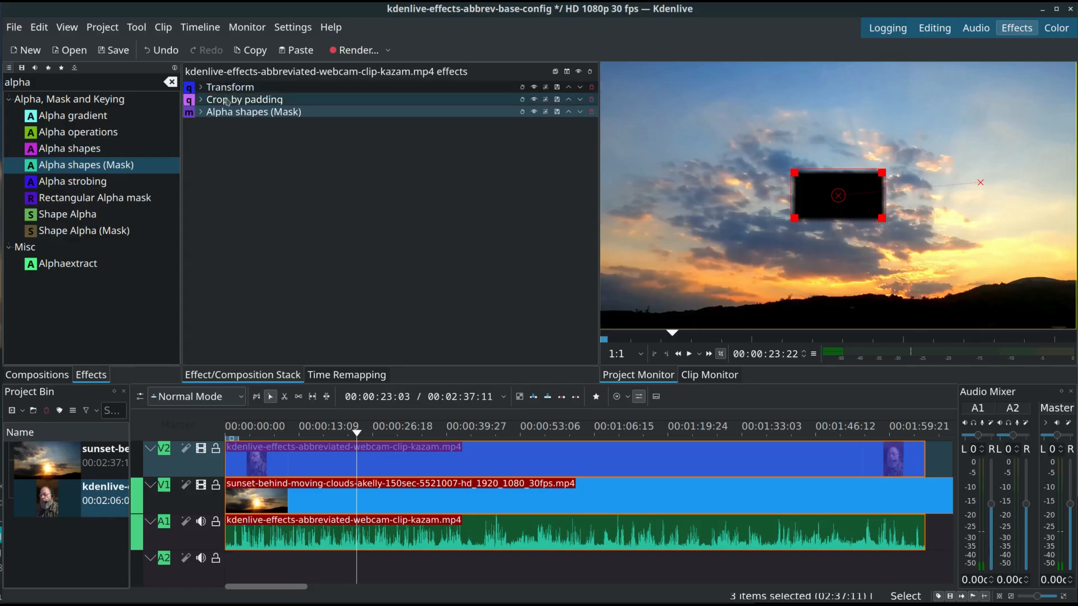
left_click(201, 112)
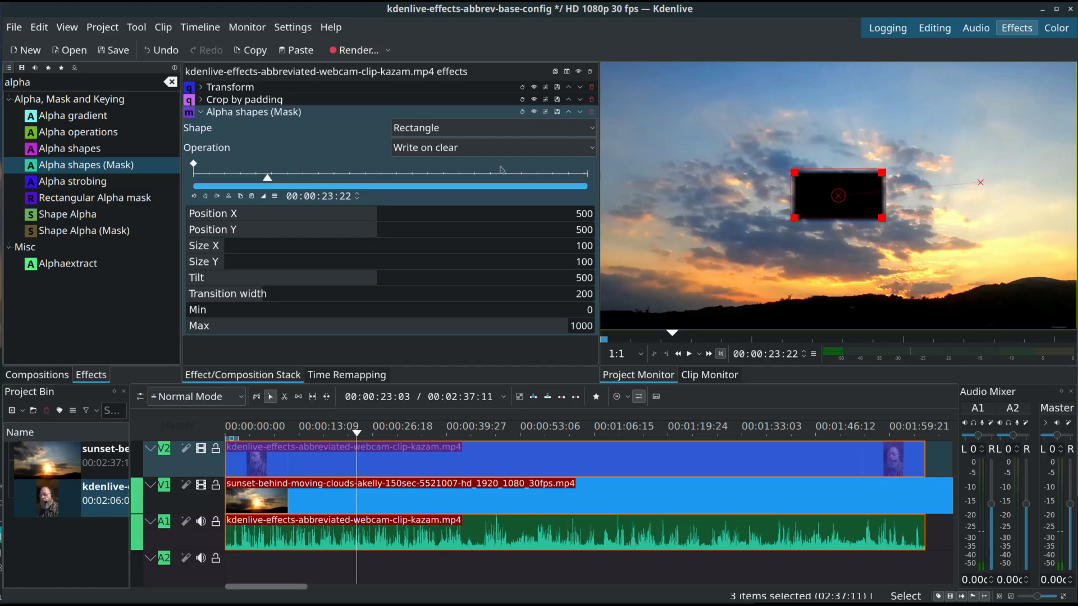
left_click(201, 100)
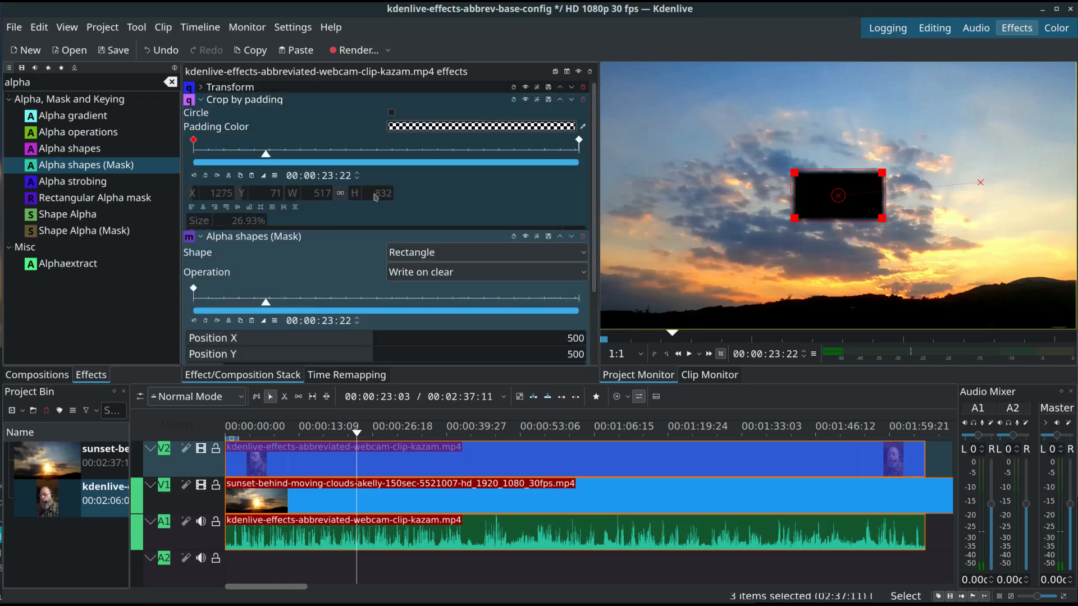
left_click(193, 141)
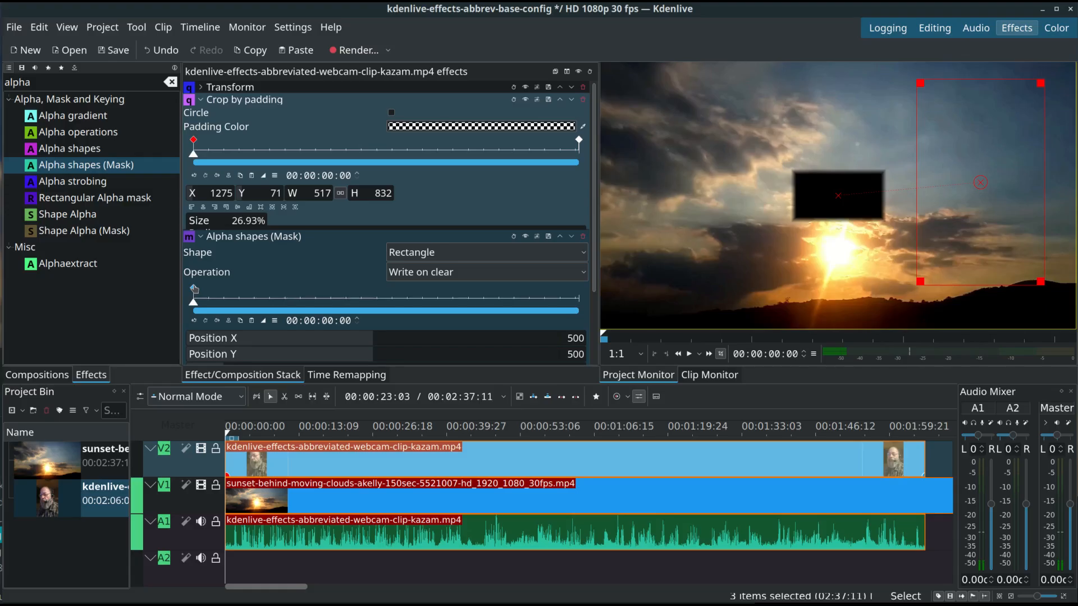
left_click(194, 289)
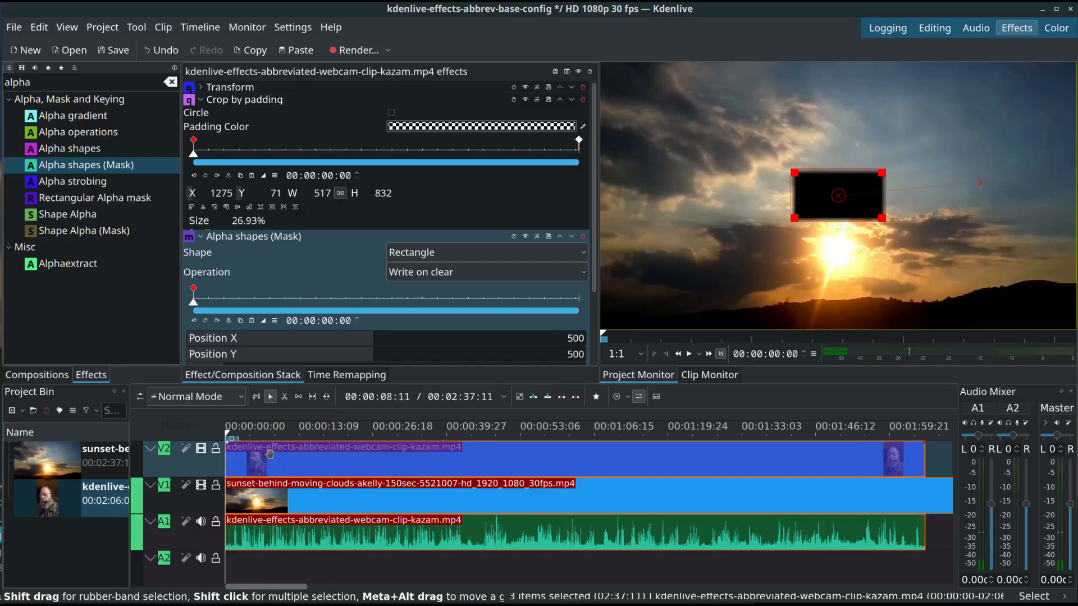
left_click(579, 140)
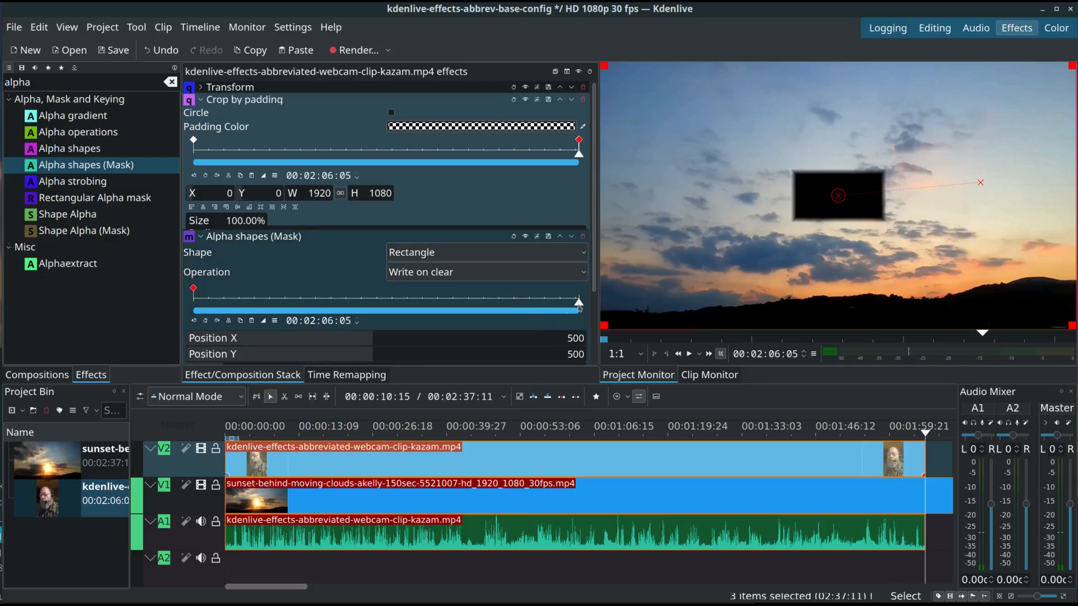
left_click(206, 322)
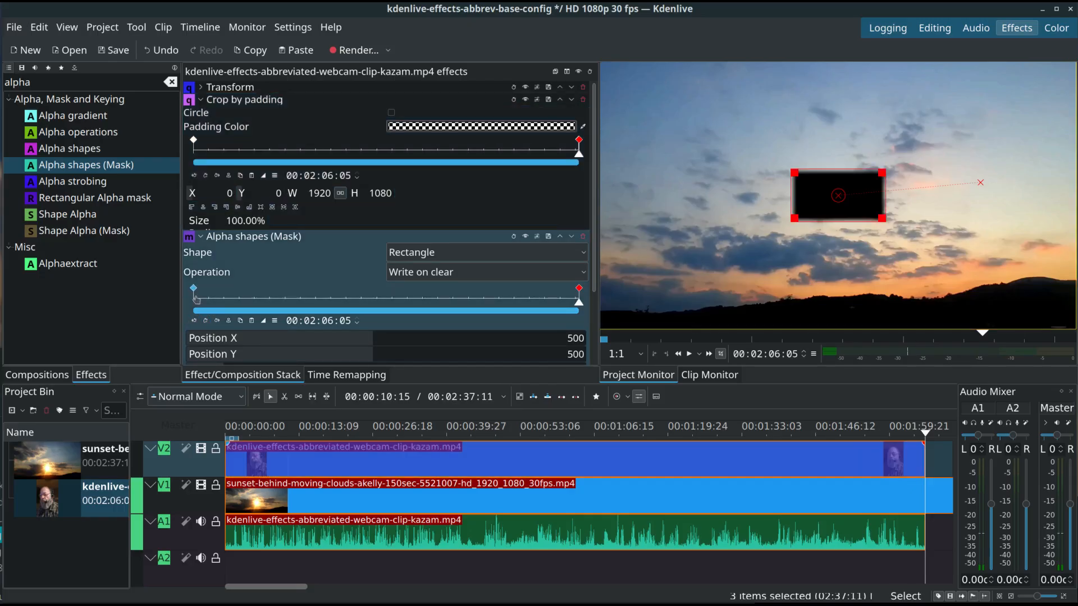
Step: Collapse Crop by padding and enlarge the mask rectangle at 00:00:00:00 to about Position X 688, Position Y 489, Size X 304, Size Y 425
left_click(196, 289)
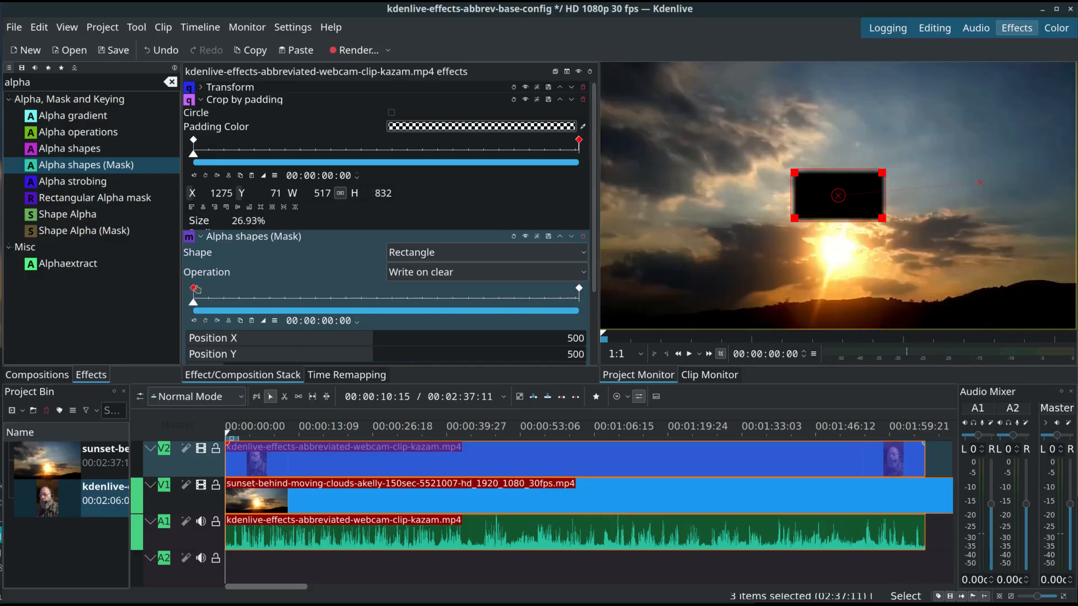
left_click(201, 101)
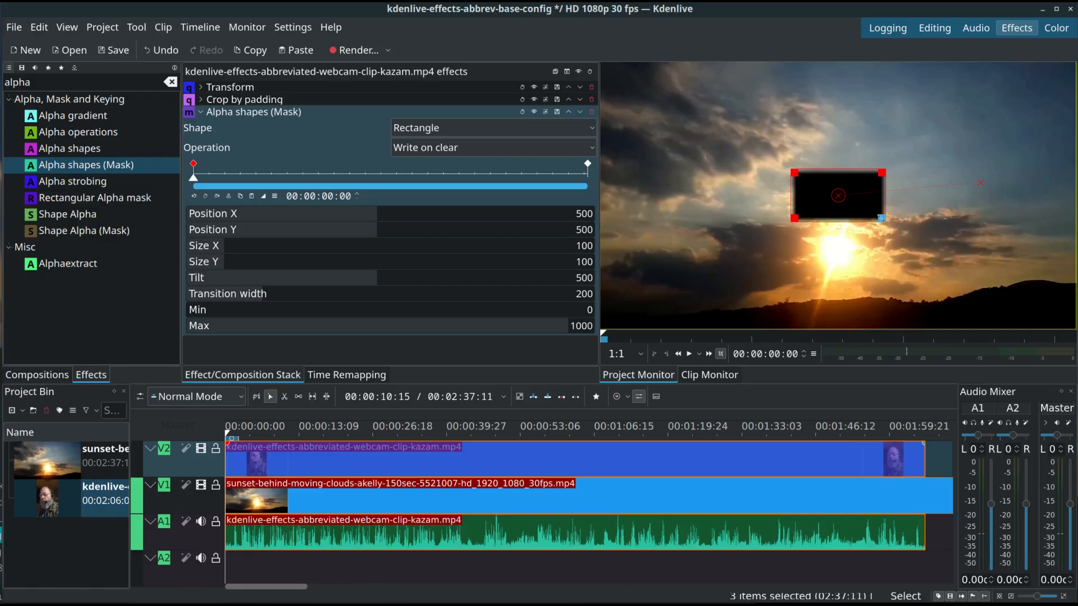
left_click_drag(882, 218, 1069, 305)
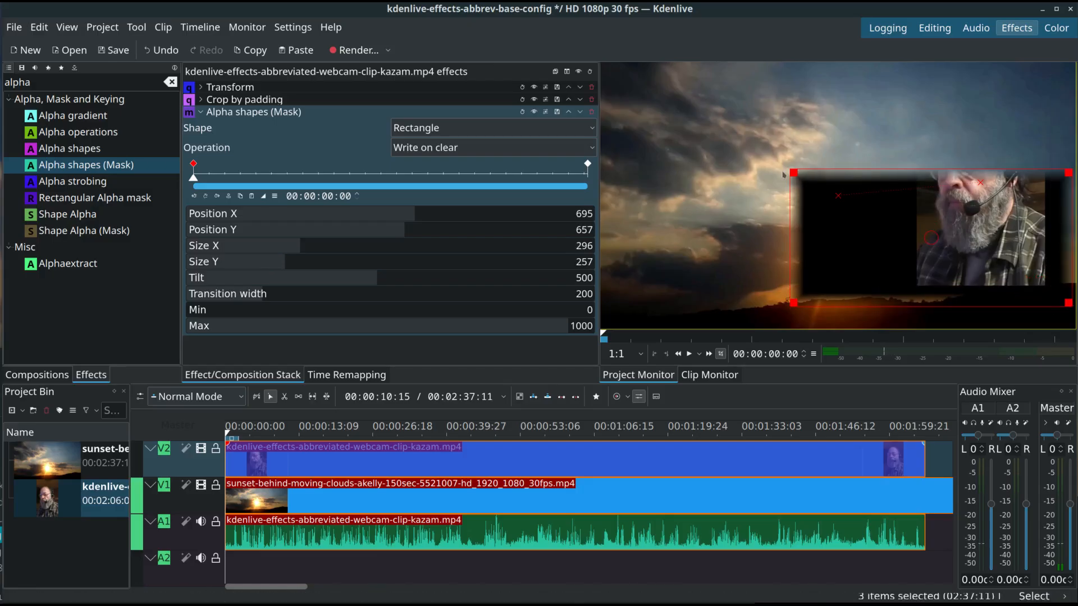
left_click_drag(792, 170, 787, 82)
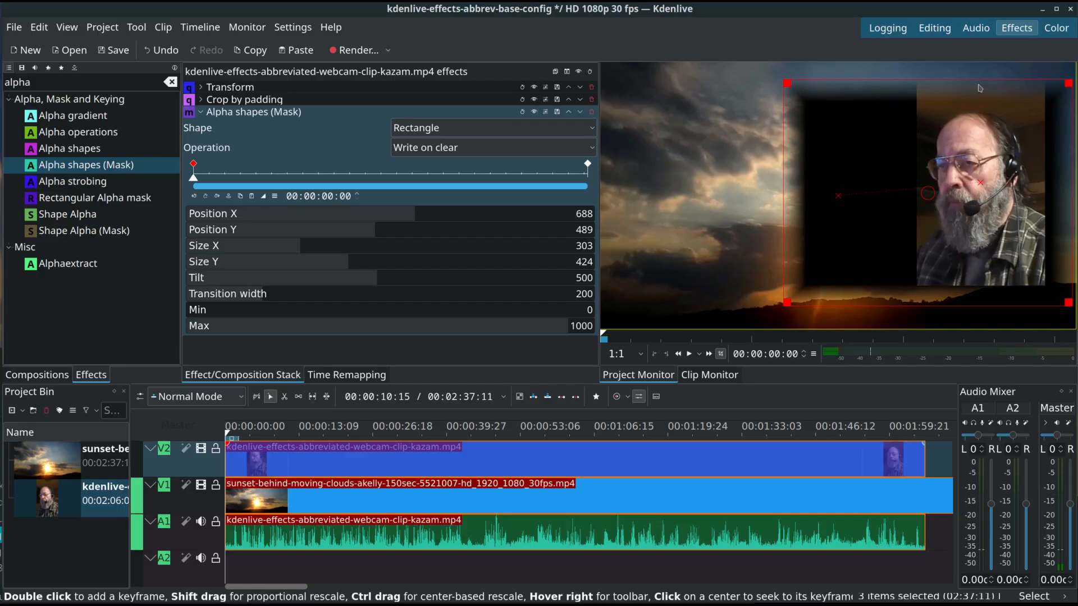
mouse_move(1062, 91)
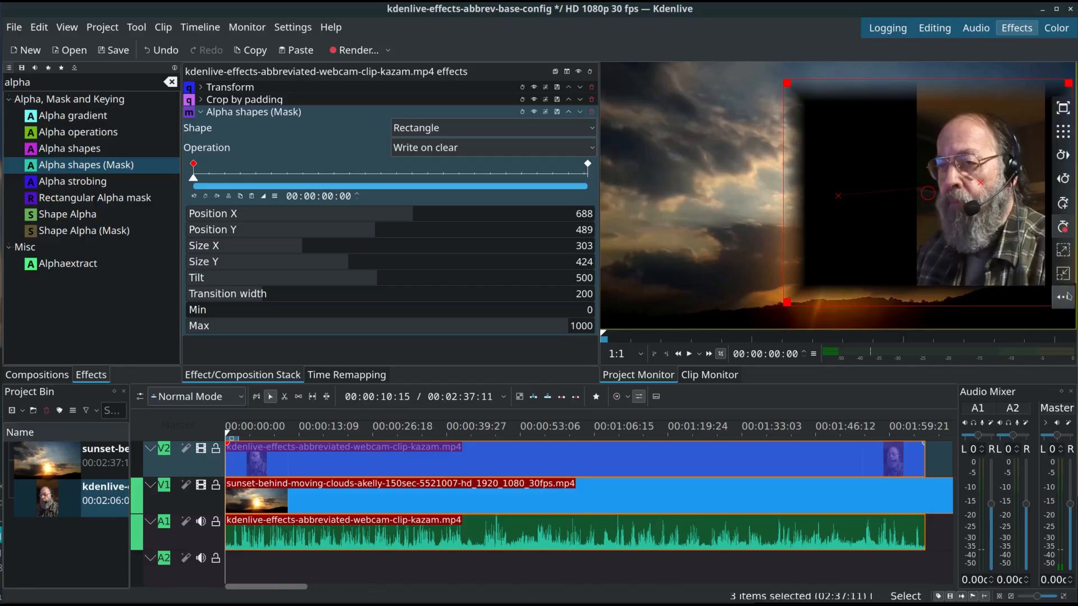
left_click(1065, 300)
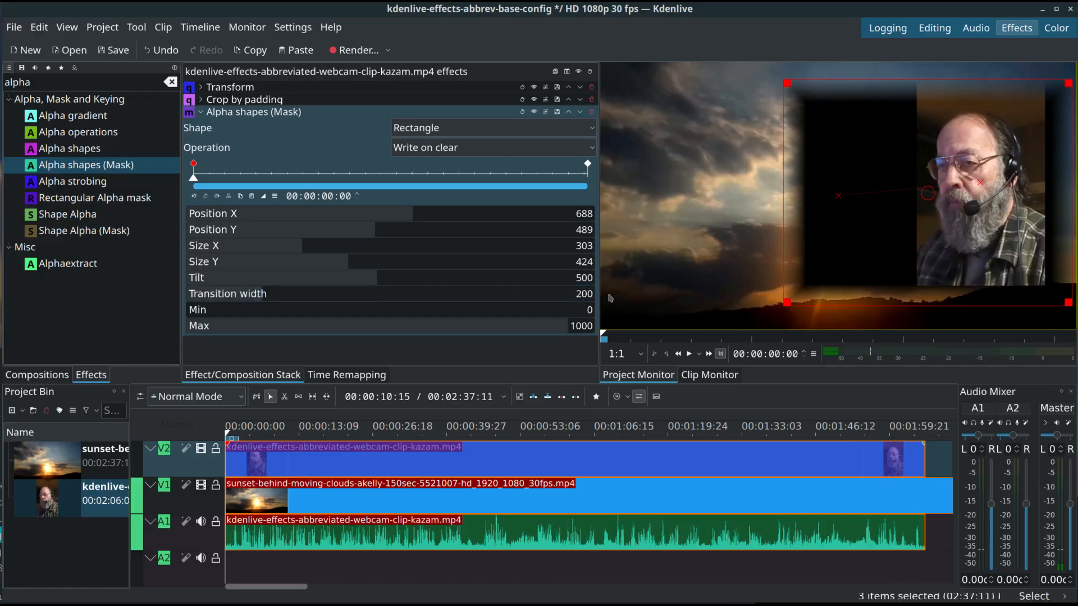
left_click(1068, 83)
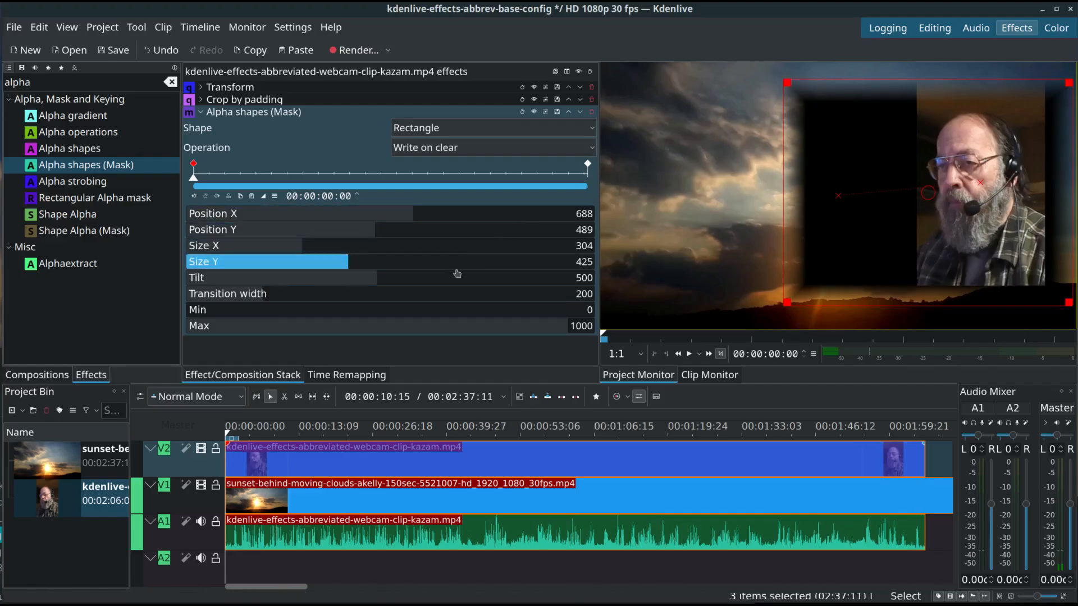
Step: Try a much larger Transition width for the alpha mask at the first keyframe, and set it to 60
left_click(563, 300)
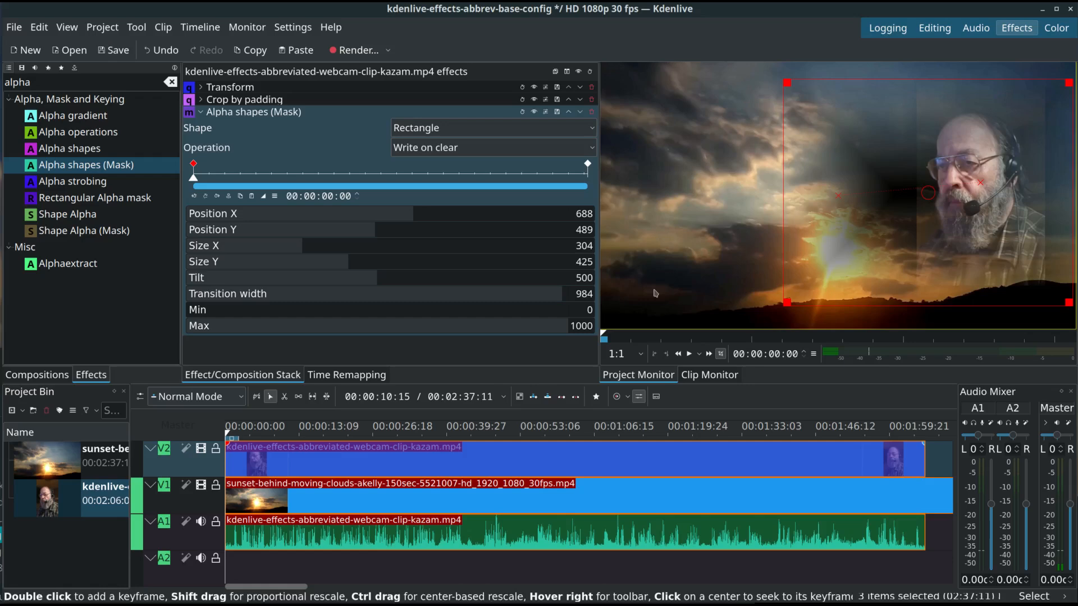
left_click(578, 292)
type("60")
key("Return")
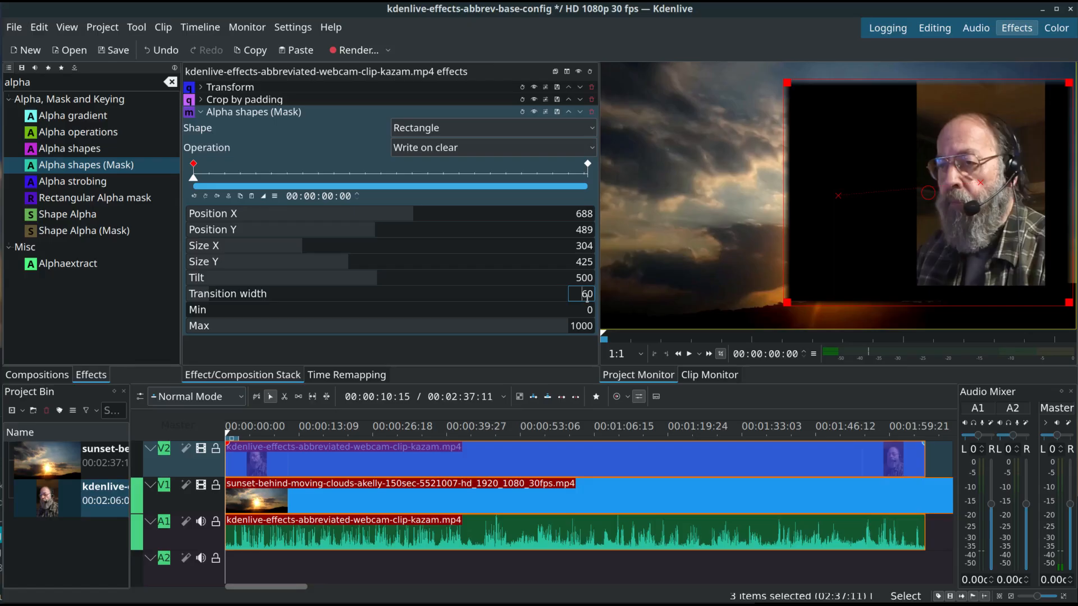
left_click_drag(635, 290, 633, 300)
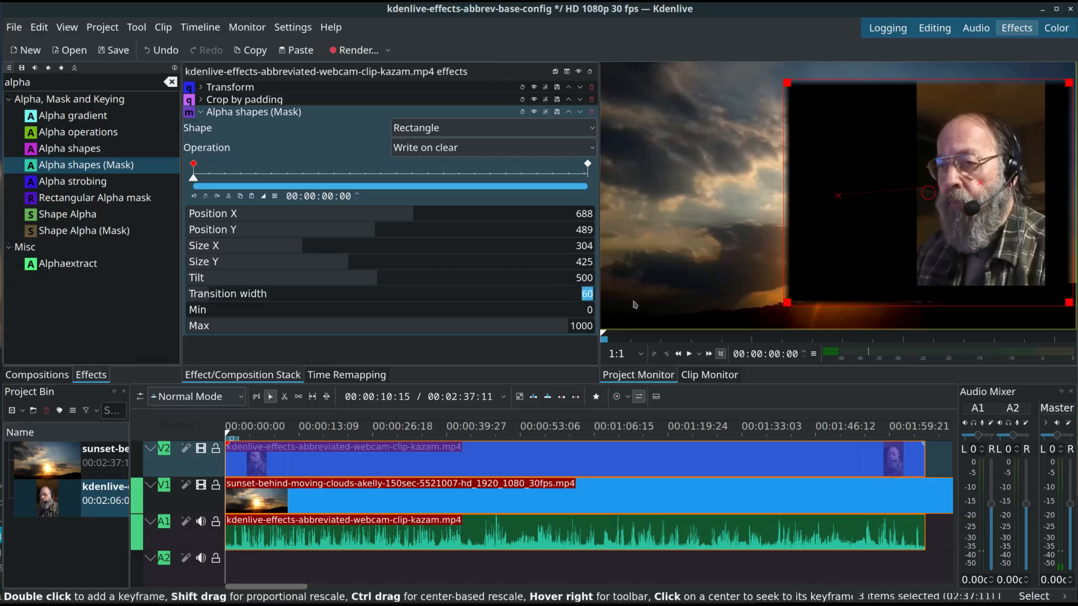
Step: Set the mask's Transition width to 200 and resize the first keyframe's rectangle to about Position X 801, Position Y 450, Size X 145, Size Y 400
type("200")
key("Return")
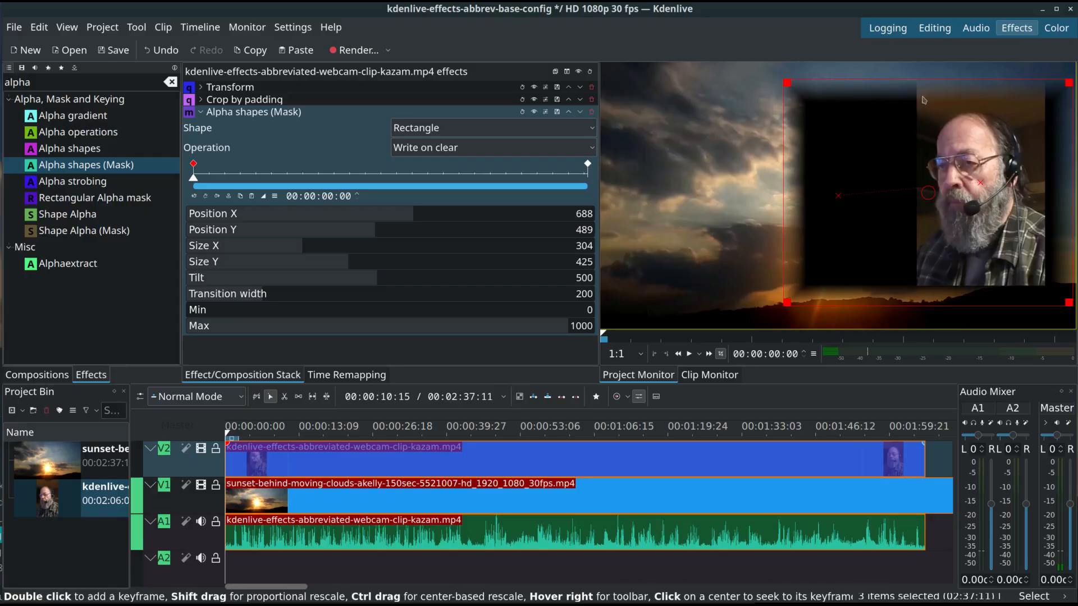
left_click_drag(1066, 93, 1042, 85)
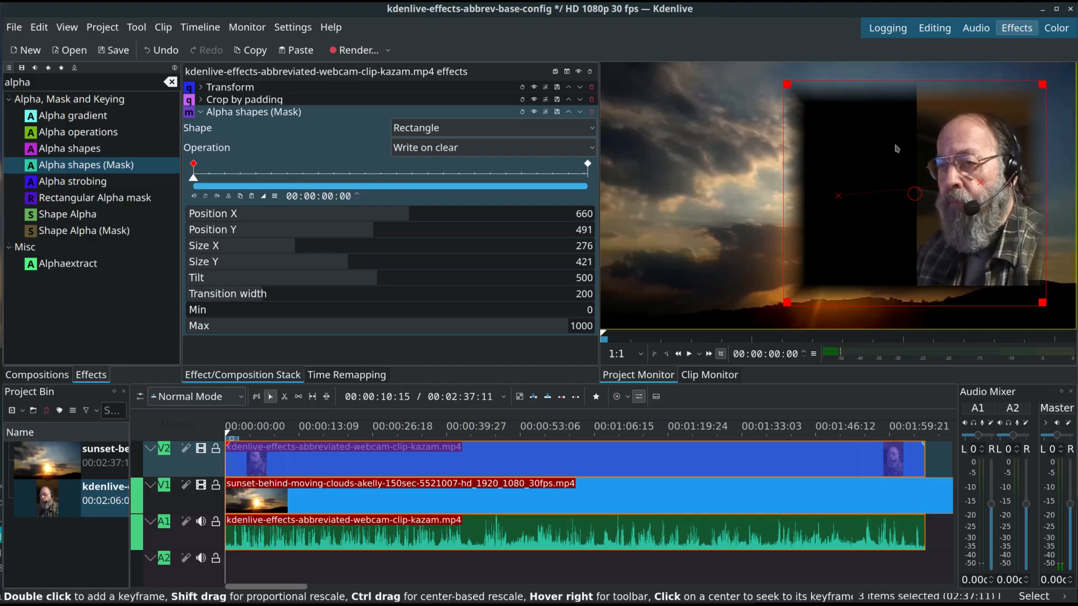
left_click_drag(786, 84, 916, 79)
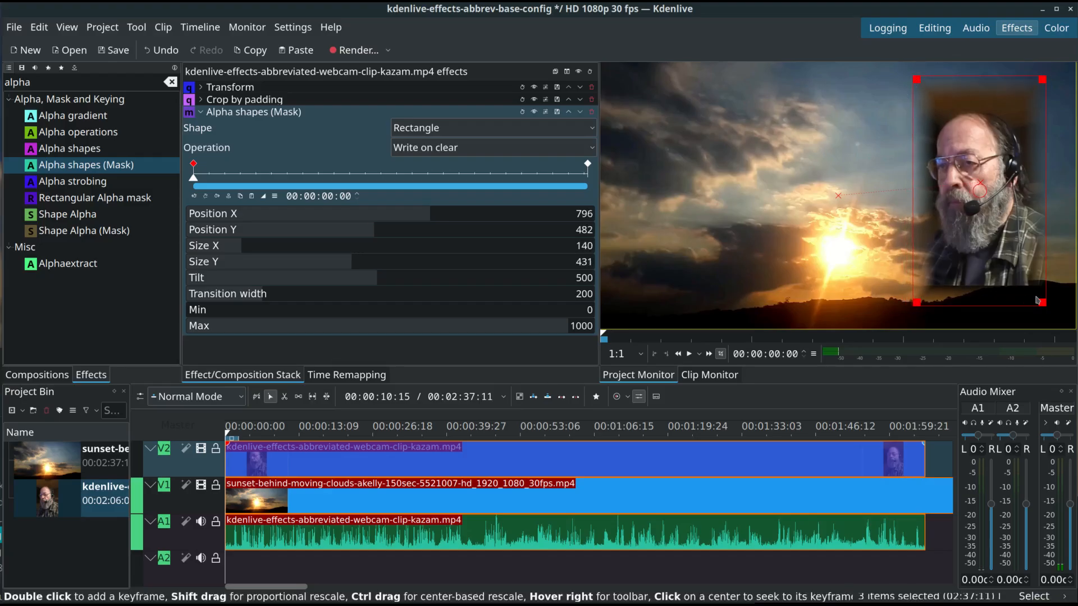
left_click_drag(1040, 301, 1046, 285)
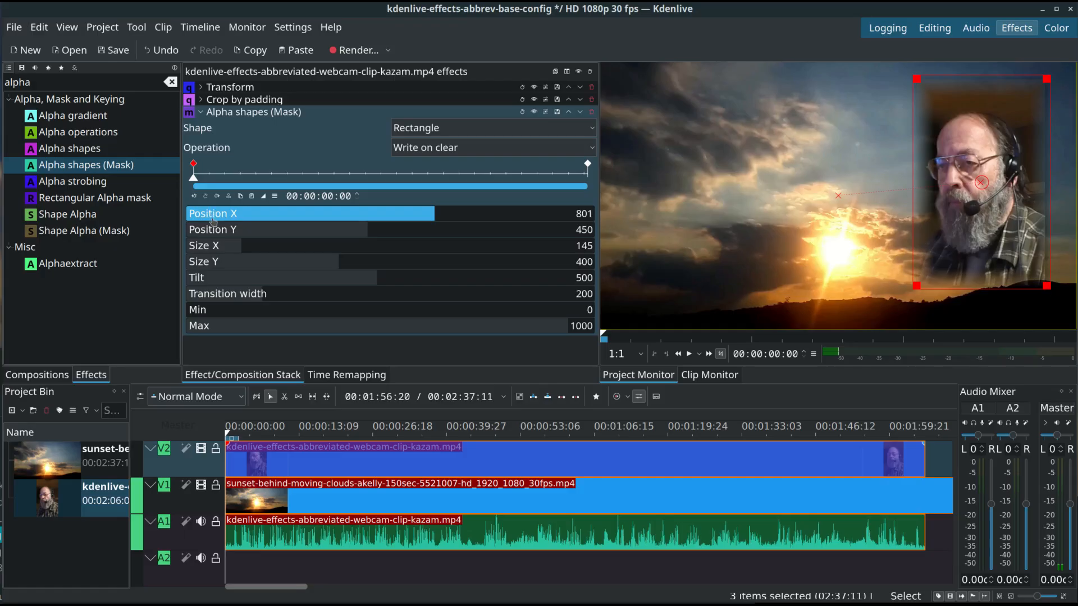
Step: Copy the mask values from the first keyframe and paste them onto the keyframe at 00:02:06:05
left_click(240, 197)
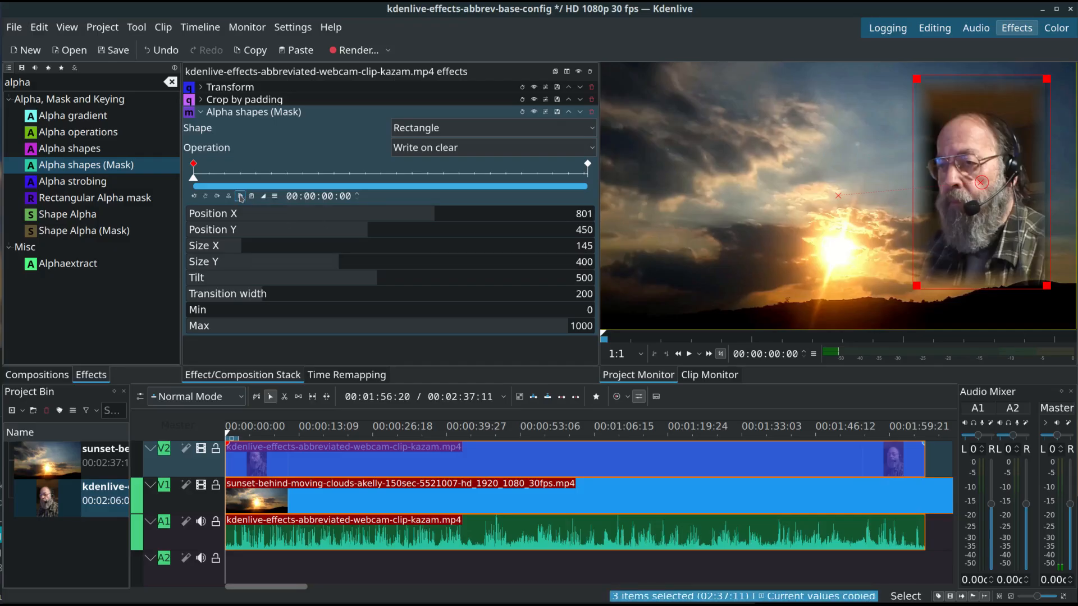
left_click(588, 164)
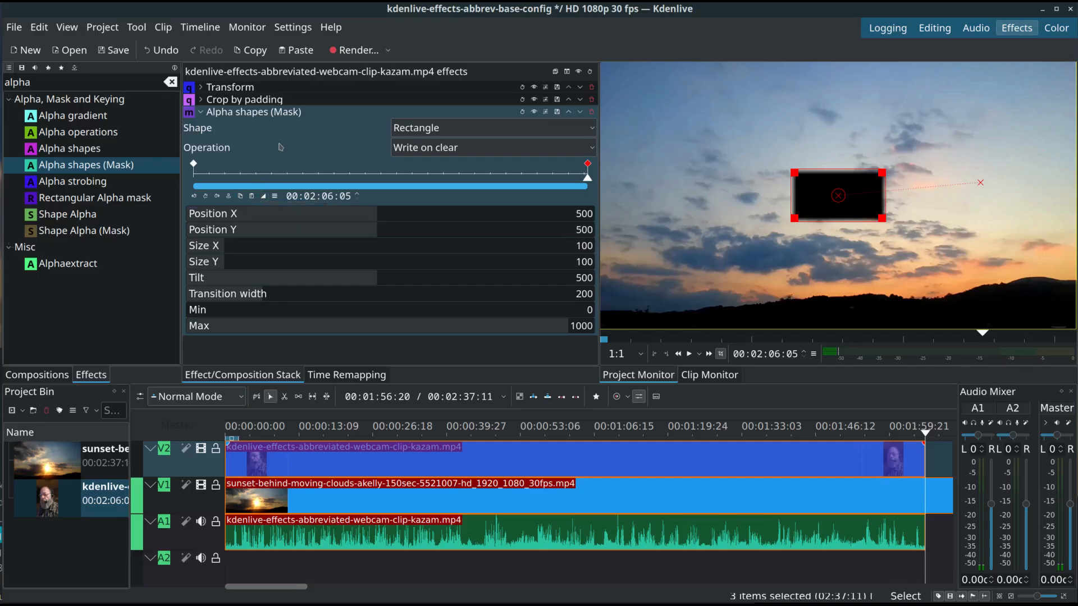
left_click(252, 196)
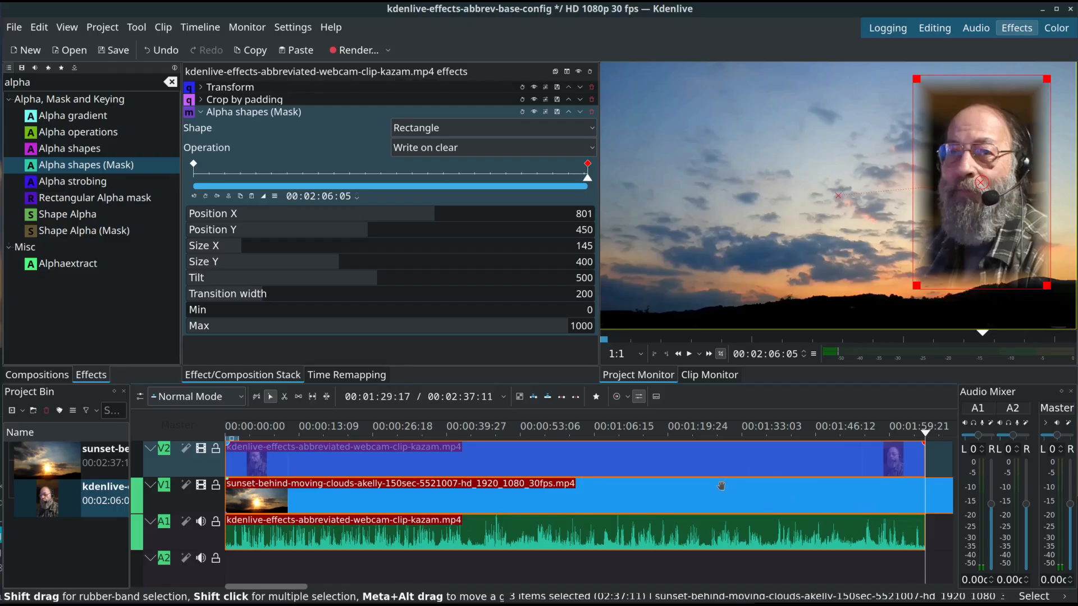
Step: Zoom the timeline to frame level and step the playhead from the project's end back to 00:02:05:10, near the webcam clip's end
scroll(721, 485, "right", 10)
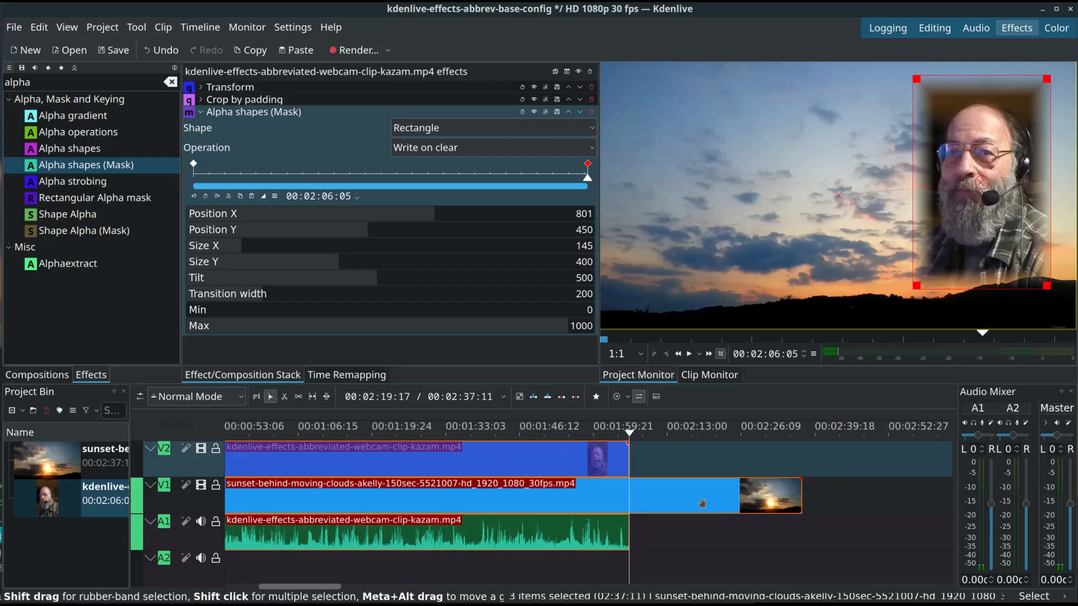
scroll(702, 503, "right", 2)
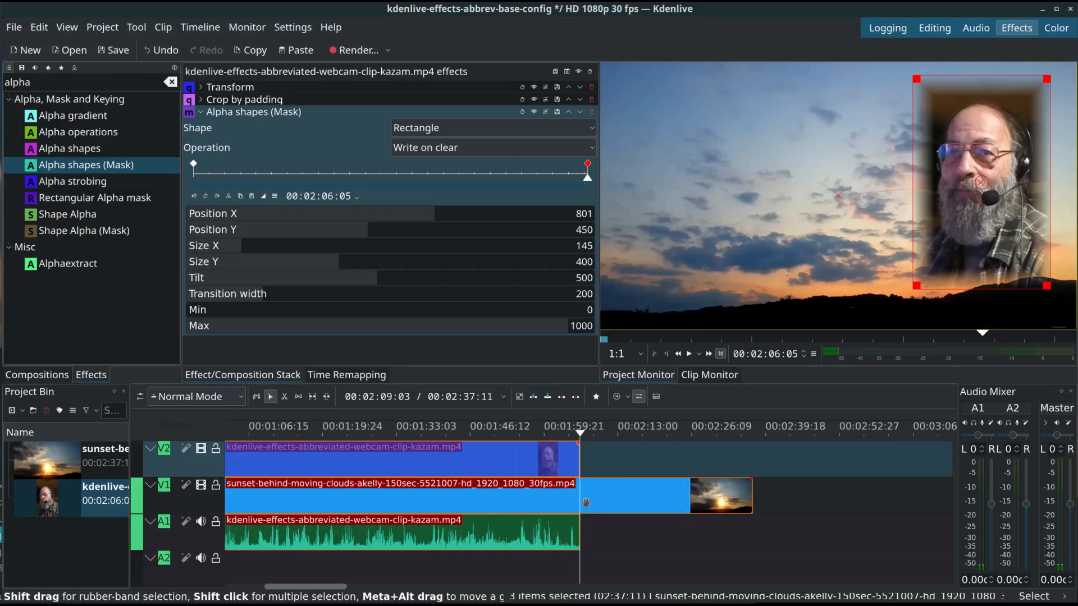
scroll(556, 504, "up", 3, "ctrl")
scroll(556, 504, "up", 5, "ctrl")
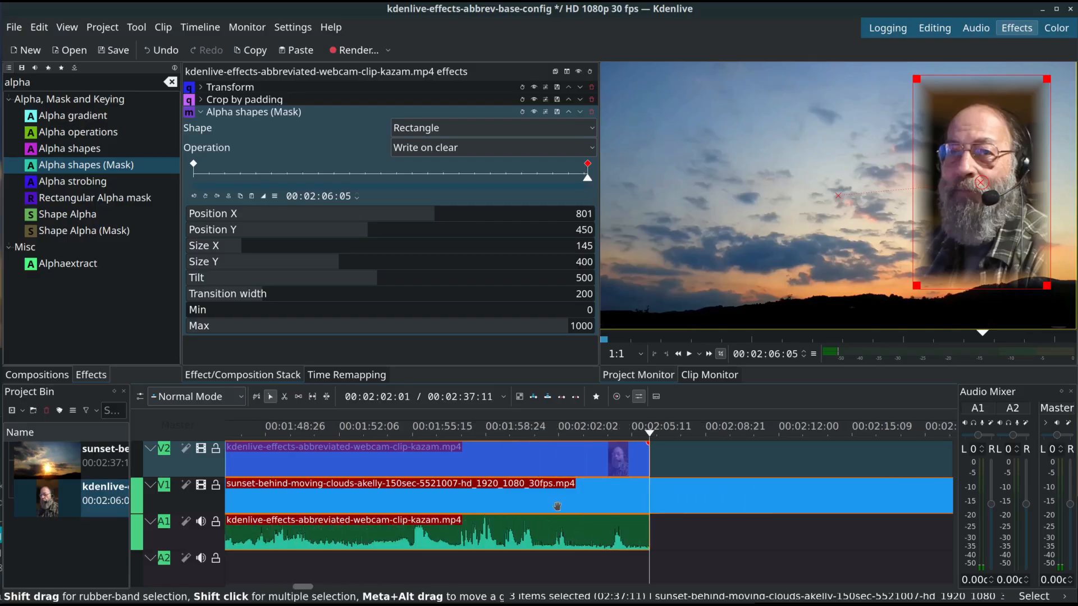
scroll(558, 507, "up", 2, "ctrl")
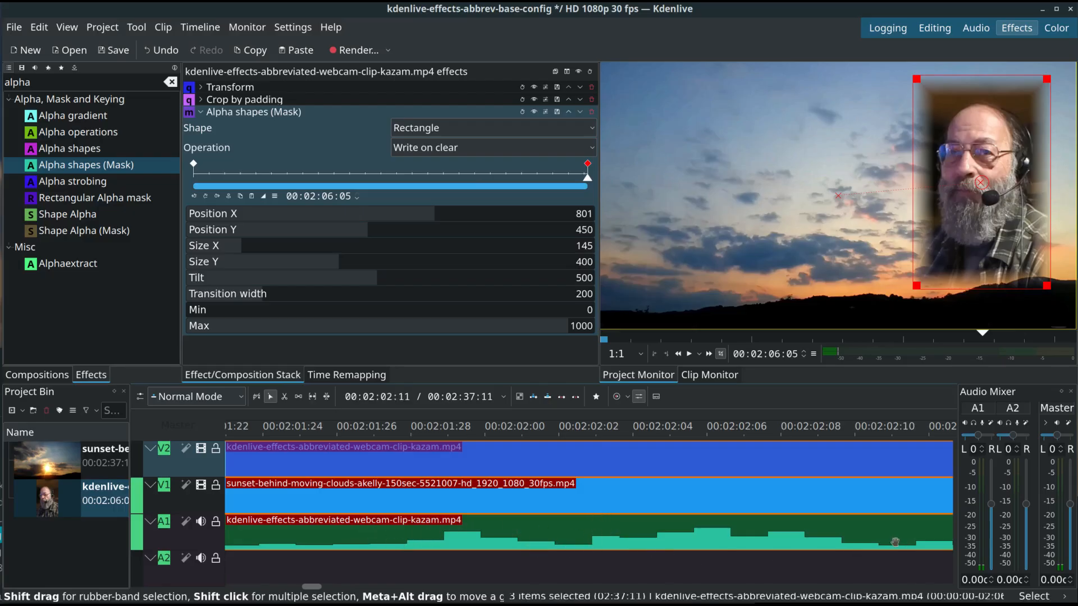
key("End")
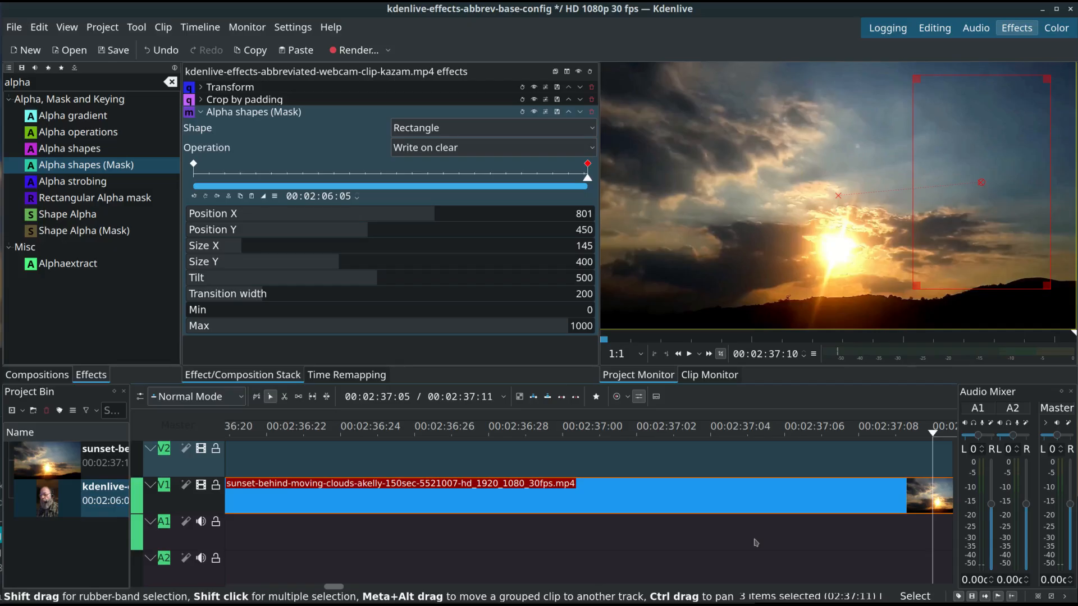
key("shift+Left")
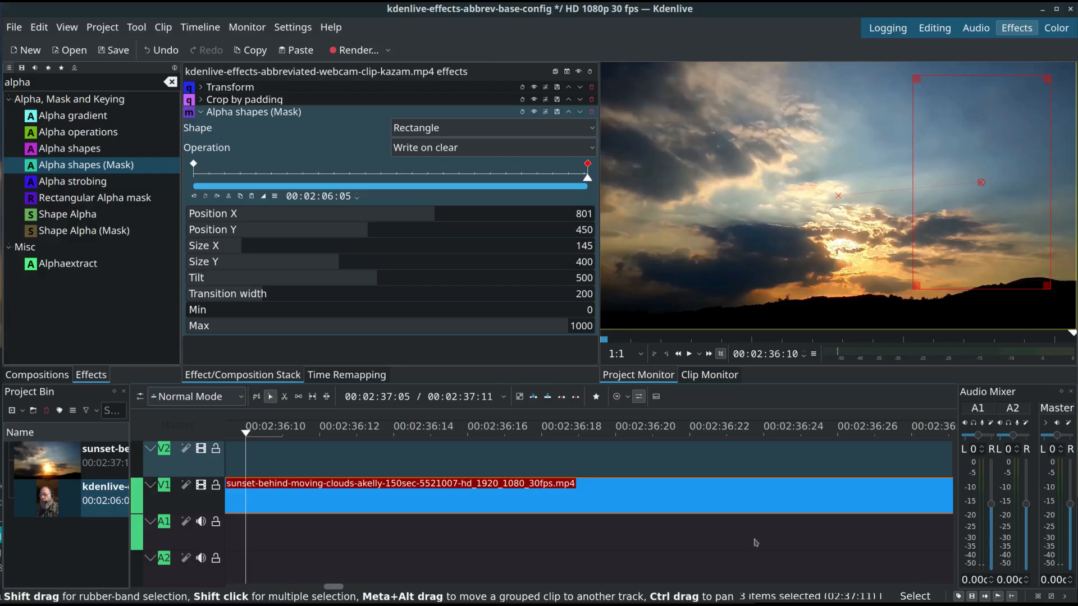
key("shift+Left")
key("shift+Left")
key("shift+Left")
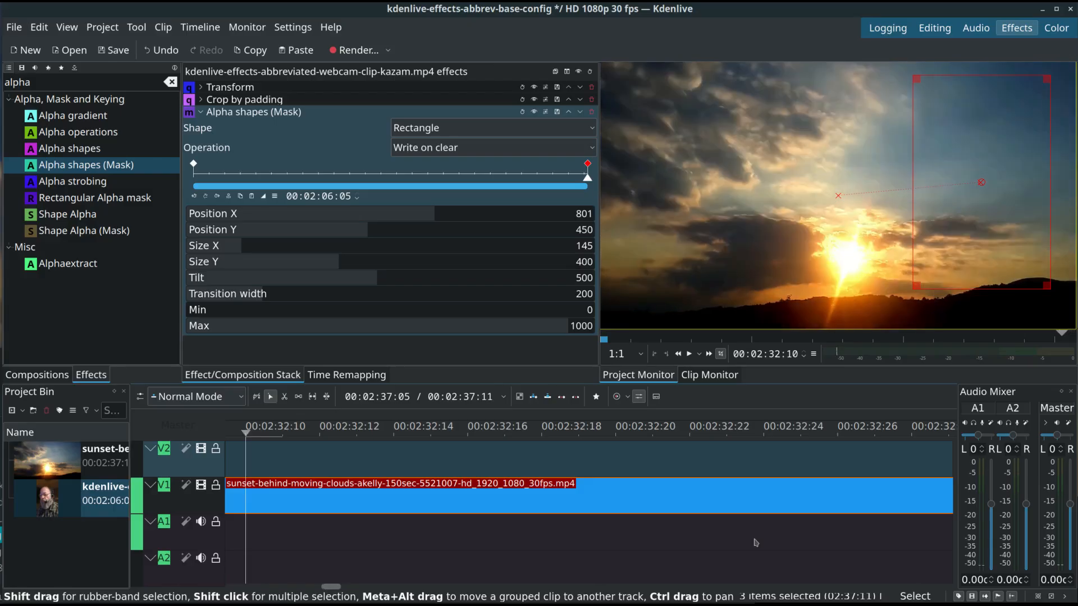
key("shift+Left")
key("shift+Left")
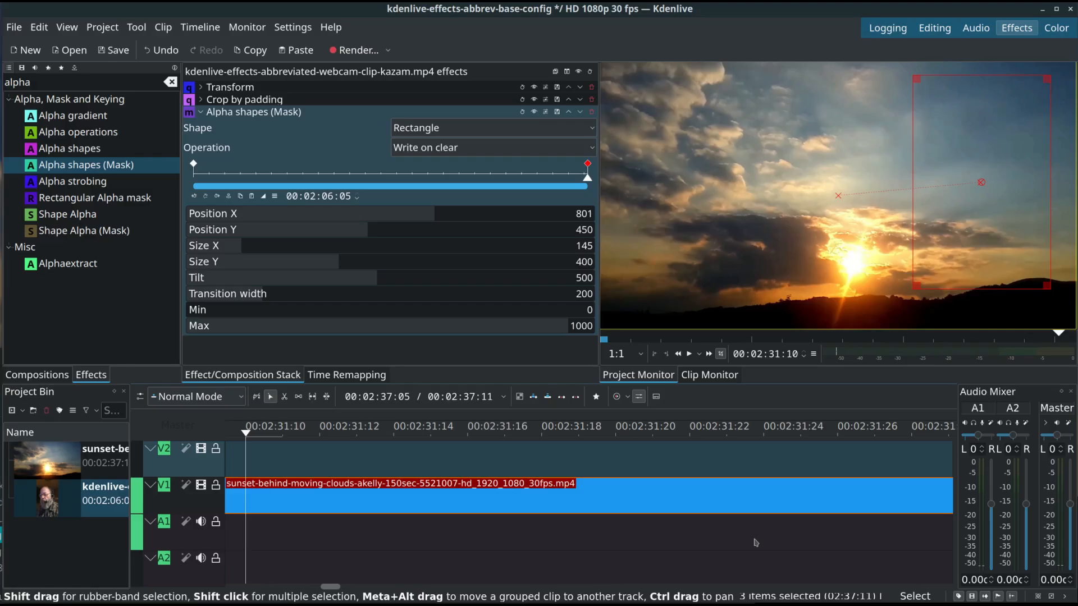
key("shift+Left")
key("shift+Left")
key("shift+Left")
key("shift+Left")
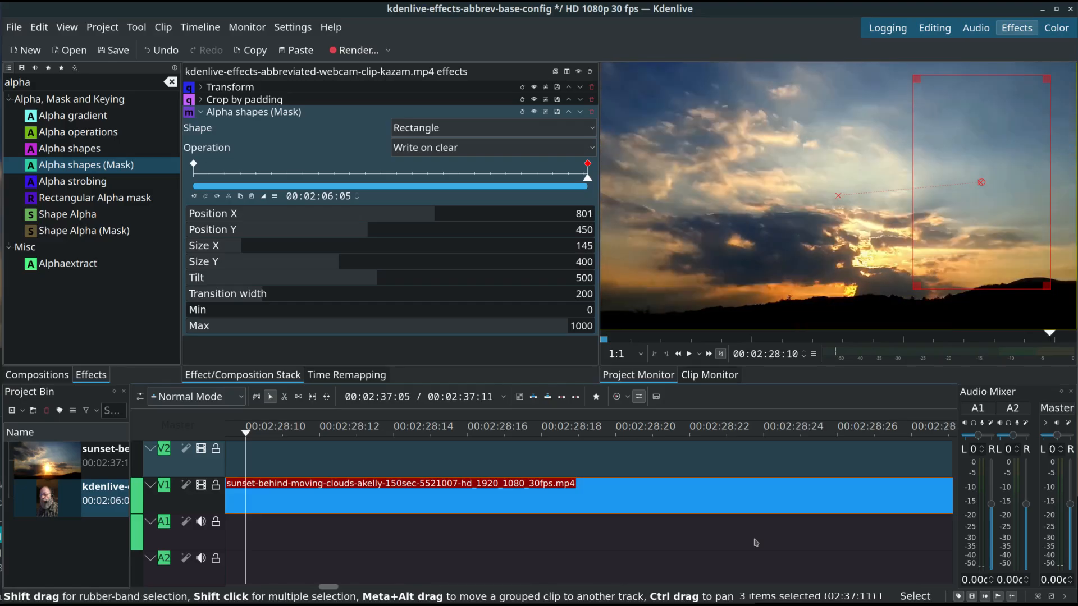
key("shift+Right")
key("shift+Right")
key("shift+Right")
key("shift+Right")
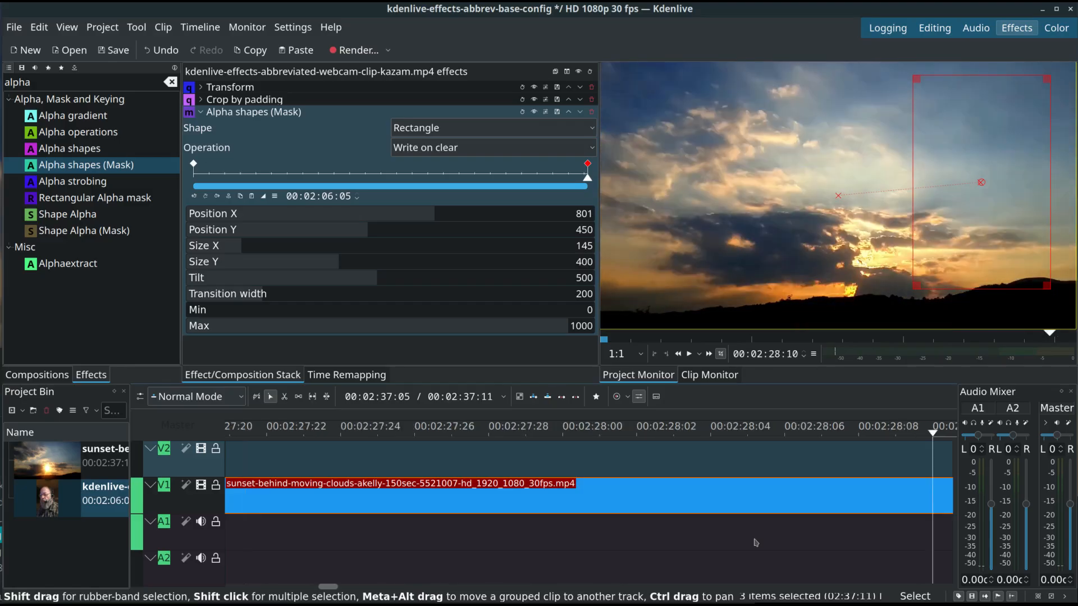
key("shift+Right")
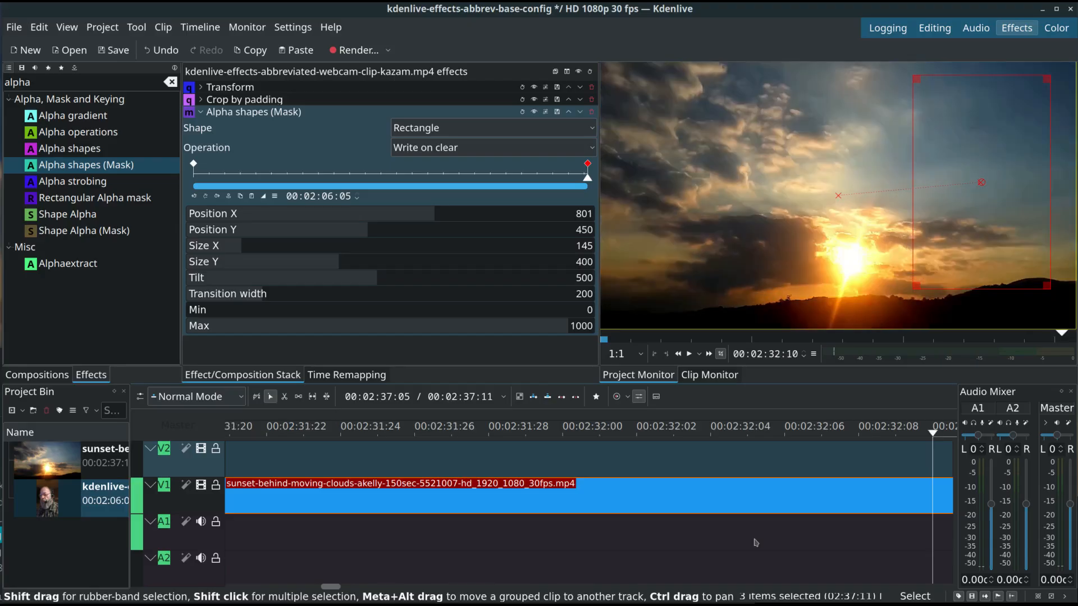
key("shift+Left")
key("shift+Left")
key("shift+Left")
key("shift+Left")
key("shift+Left")
key("shift+Left")
key("shift+Left")
key("shift+Left")
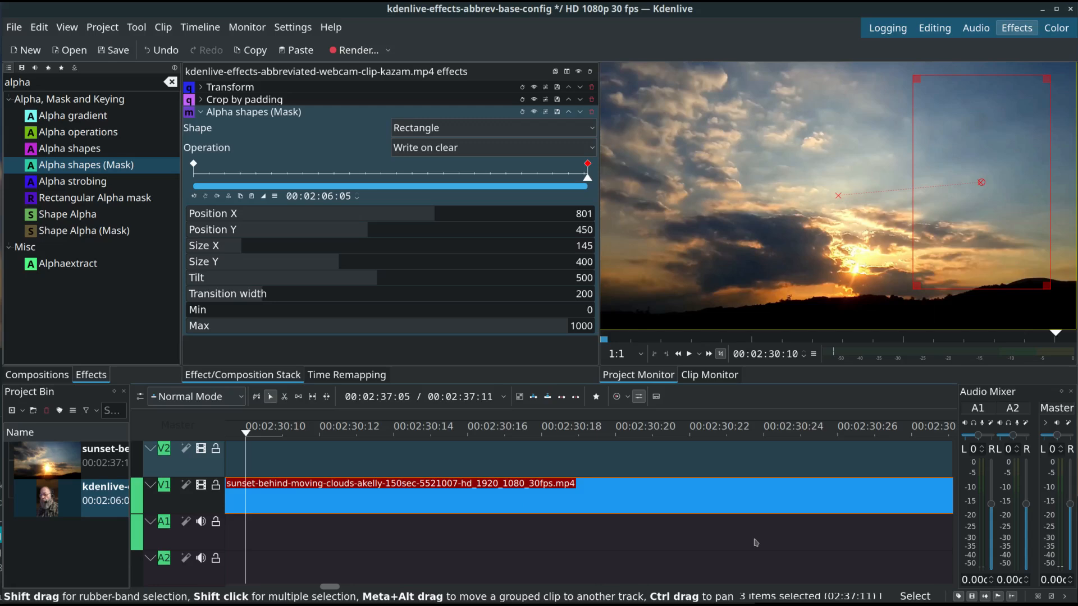
key("shift+Left")
key("shift+Left")
key("shift+Left")
key("shift+Left")
key("shift+Left")
key("shift+Left")
key("shift+Left")
key("shift+Left")
key("shift+Left")
key("shift+Left")
key("shift+Left")
key("shift+Left")
key("shift+Left")
key("shift+Left")
key("shift+Left")
key("shift+Left")
key("shift+Left")
key("shift+Left")
key("shift+Left")
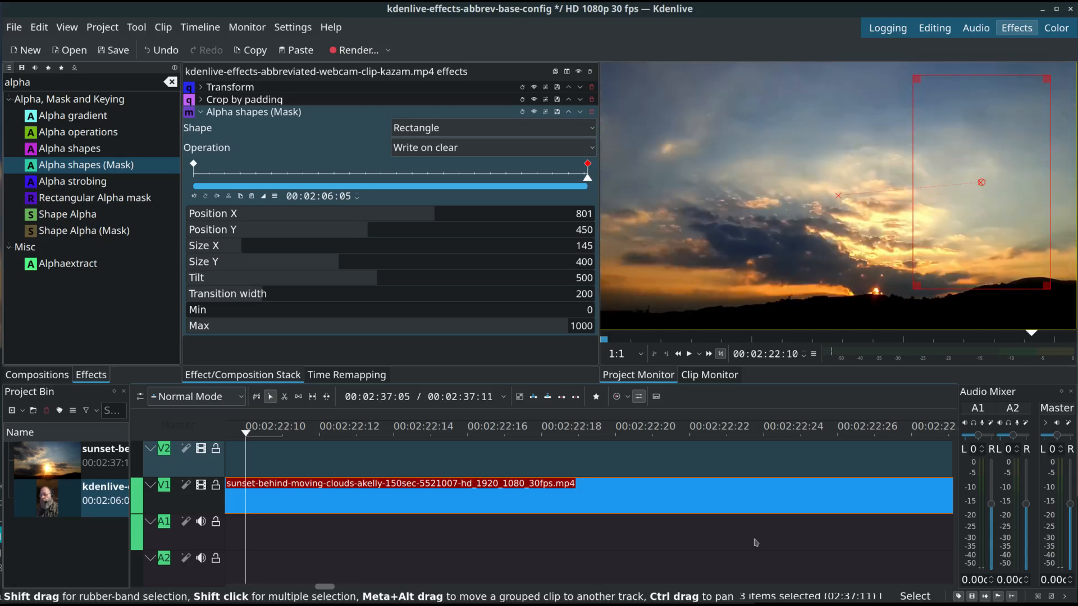
key("shift+Left")
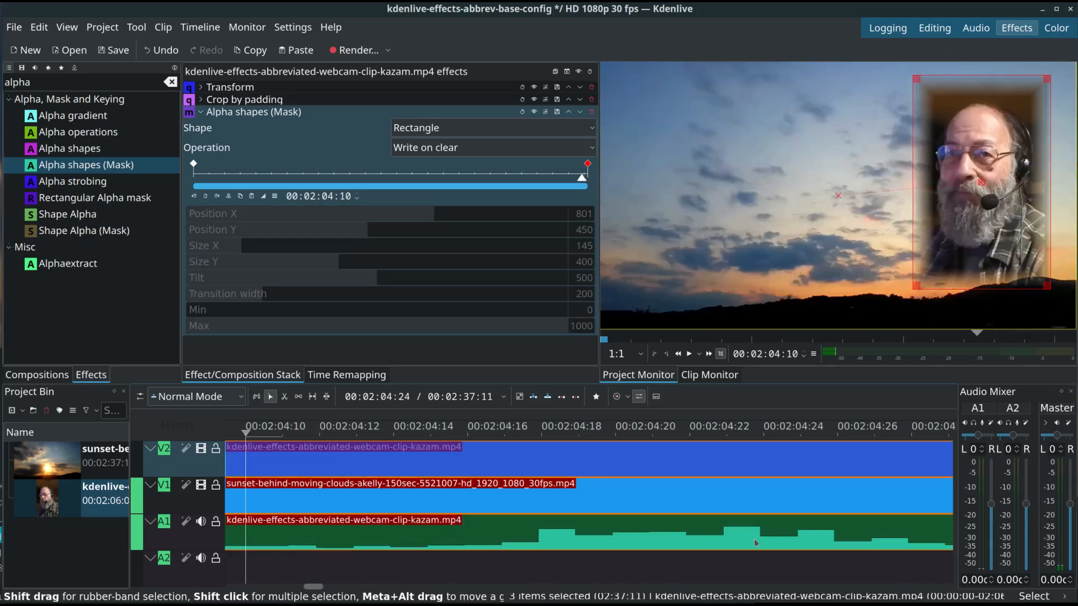
key("shift+Right")
key("shift+Right")
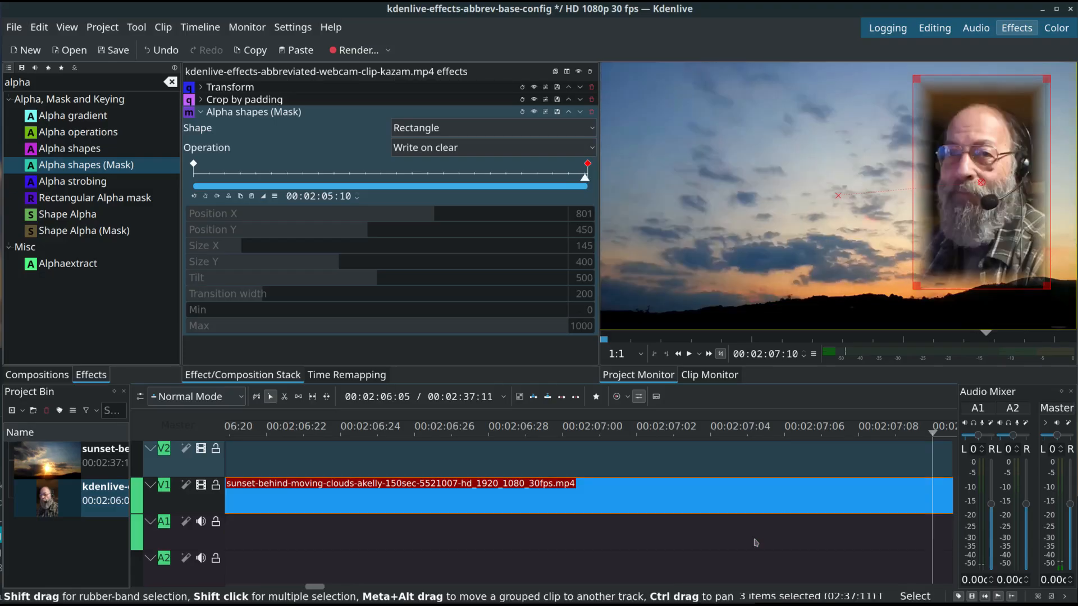
key("shift+Left")
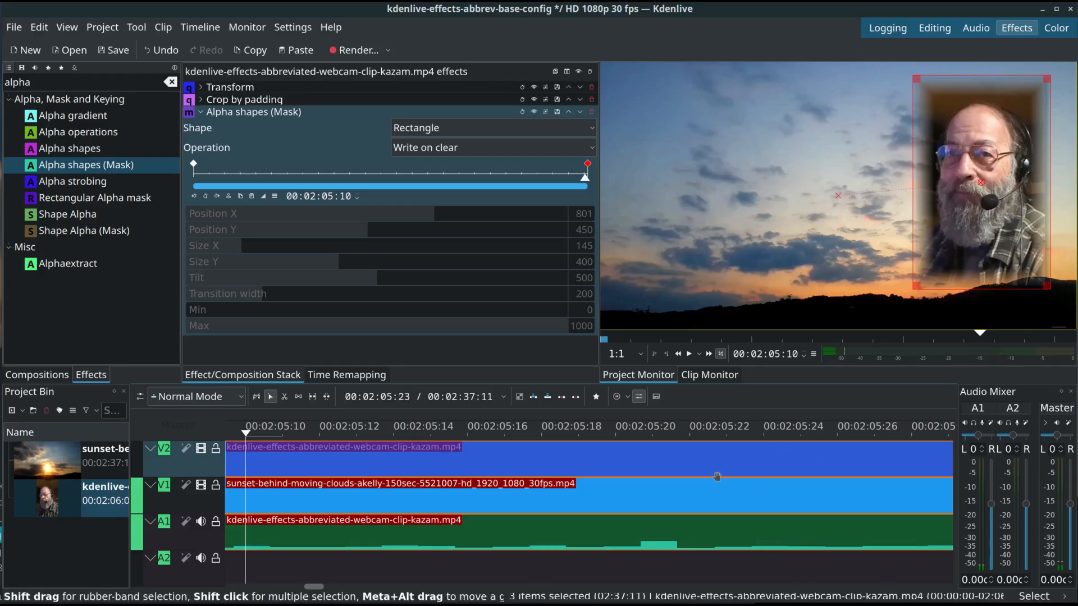
Step: Look through the last few seconds of the webcam clip in the timeline, up to the clip's end on V2
scroll(703, 471, "left", 2)
scroll(703, 472, "left", 2)
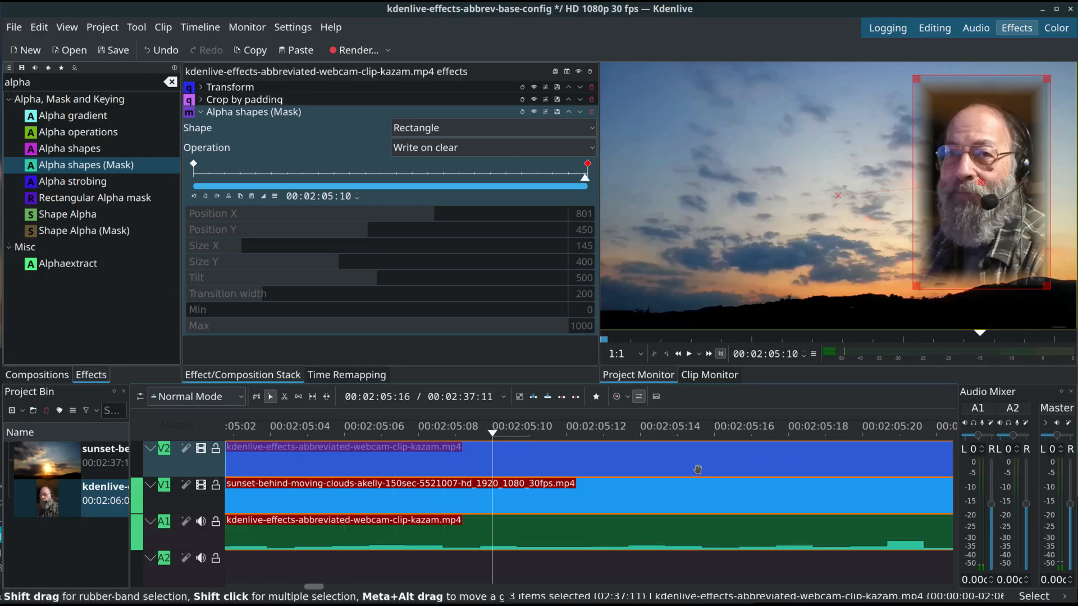
scroll(698, 469, "left", 3)
scroll(767, 470, "left", 2)
scroll(766, 470, "left", 6)
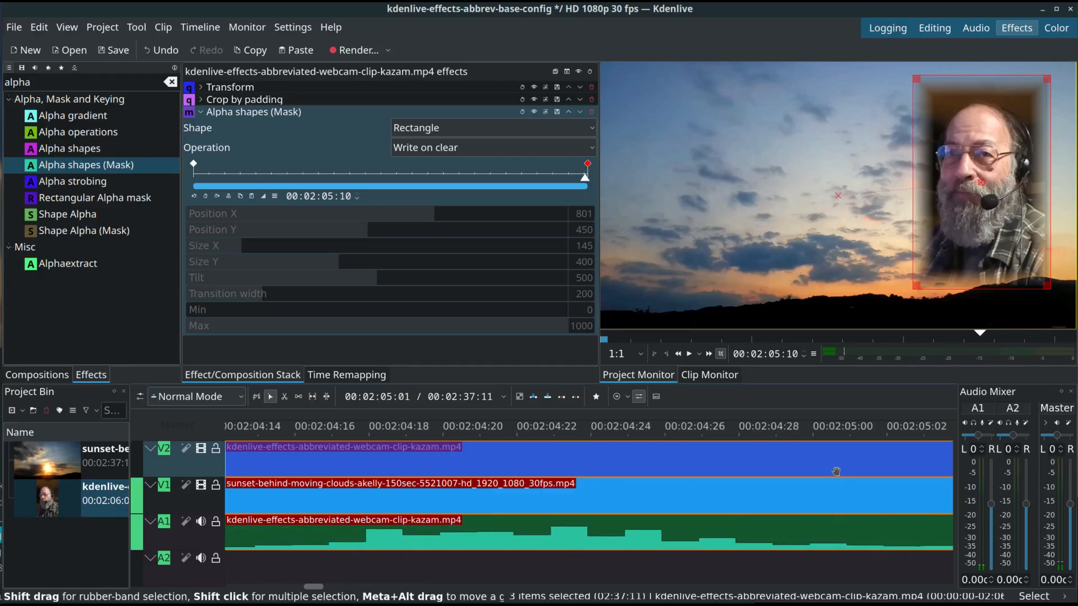
scroll(838, 471, "left", 9)
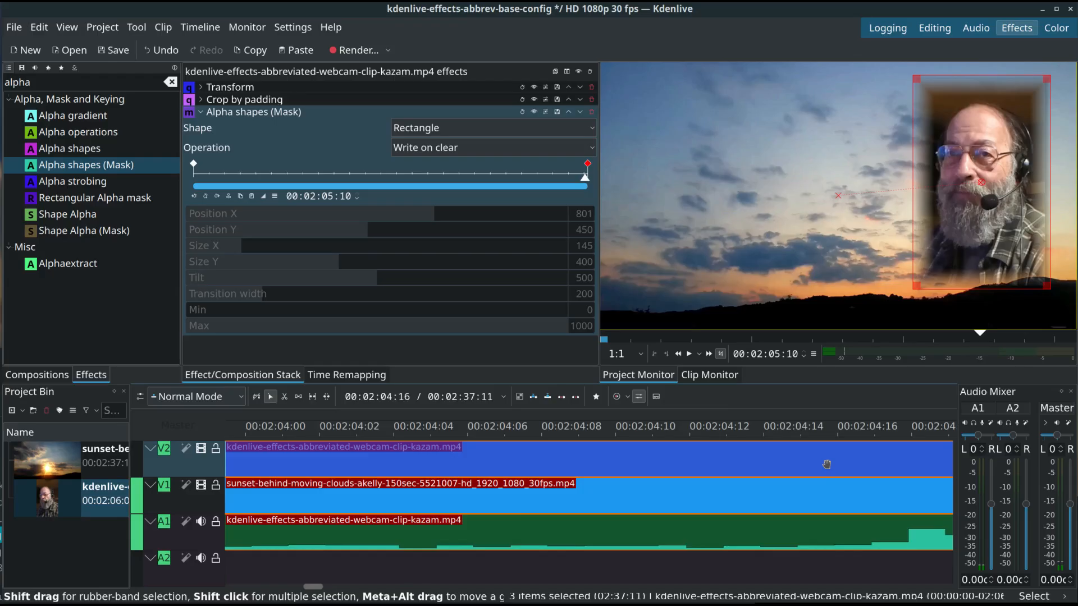
scroll(824, 463, "left", 10)
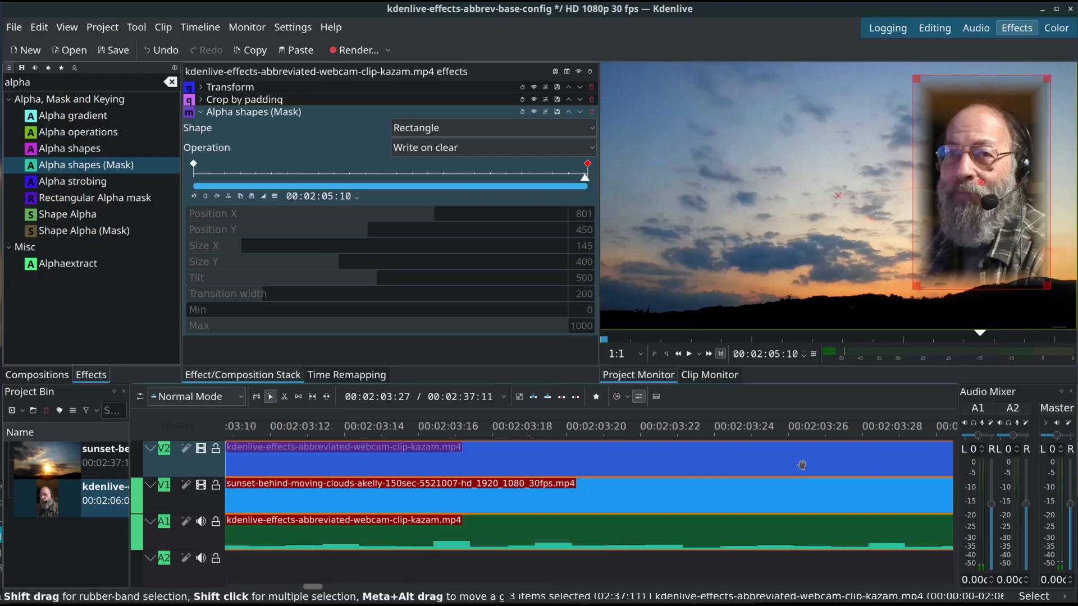
scroll(776, 467, "left", 14)
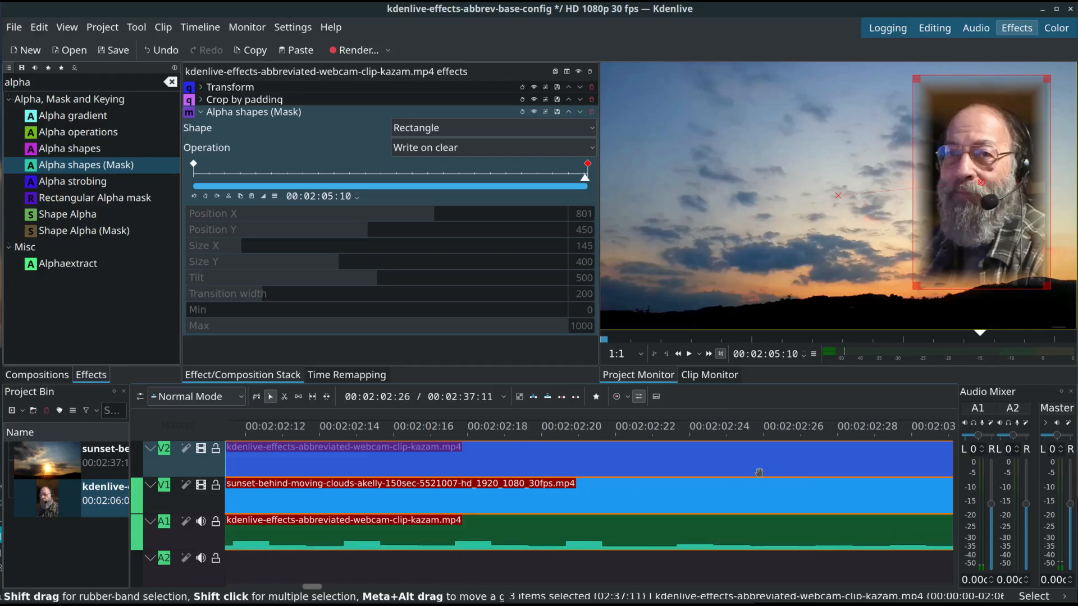
scroll(747, 473, "left", 4)
scroll(746, 473, "left", 4)
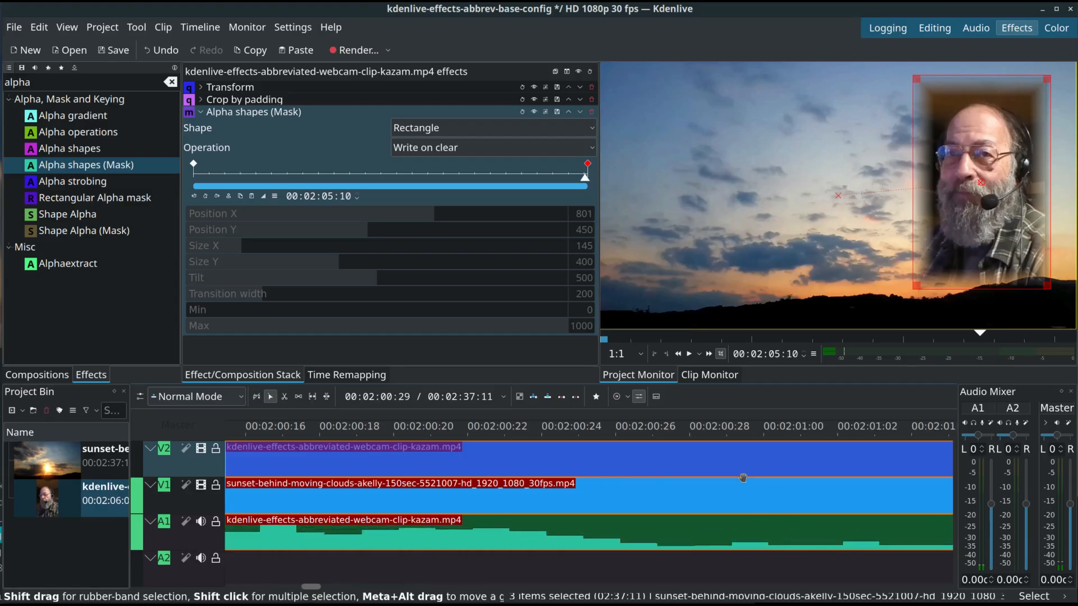
scroll(741, 479, "left", 2)
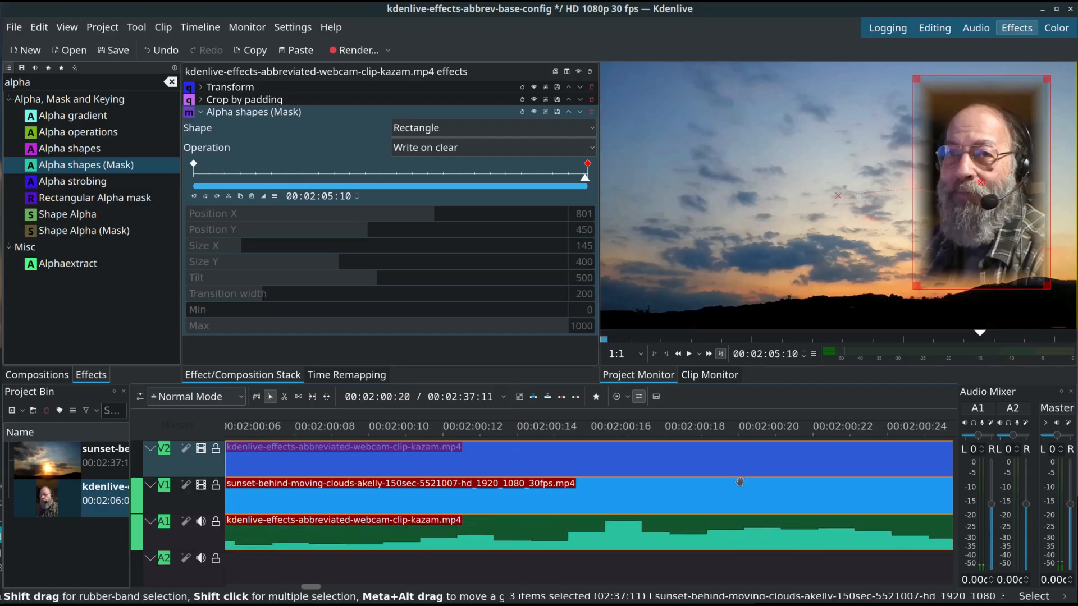
scroll(740, 481, "down", 3)
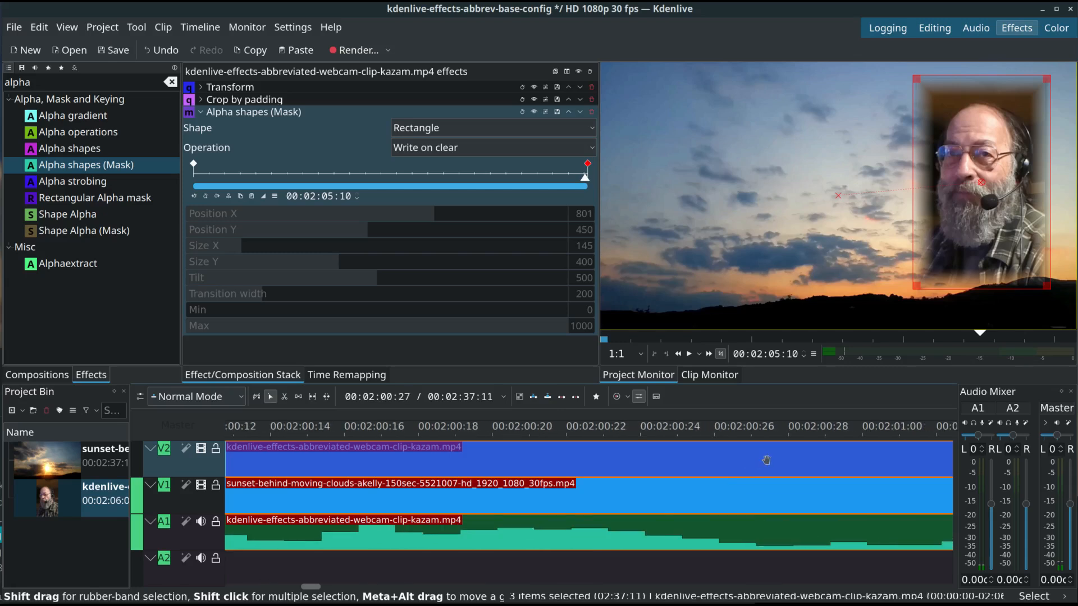
scroll(768, 460, "down", 3)
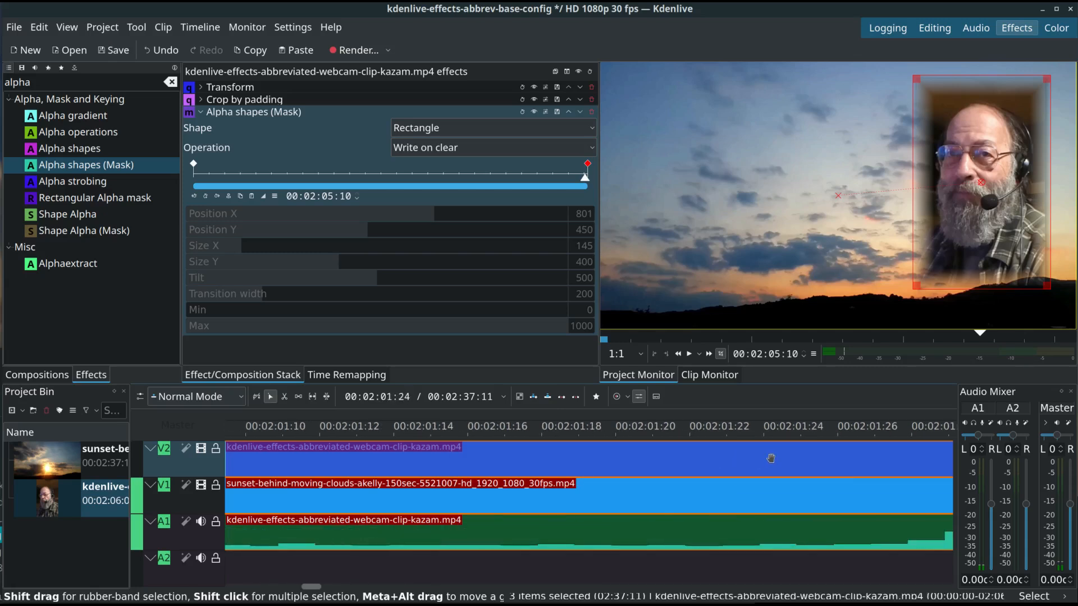
scroll(777, 452, "down", 3)
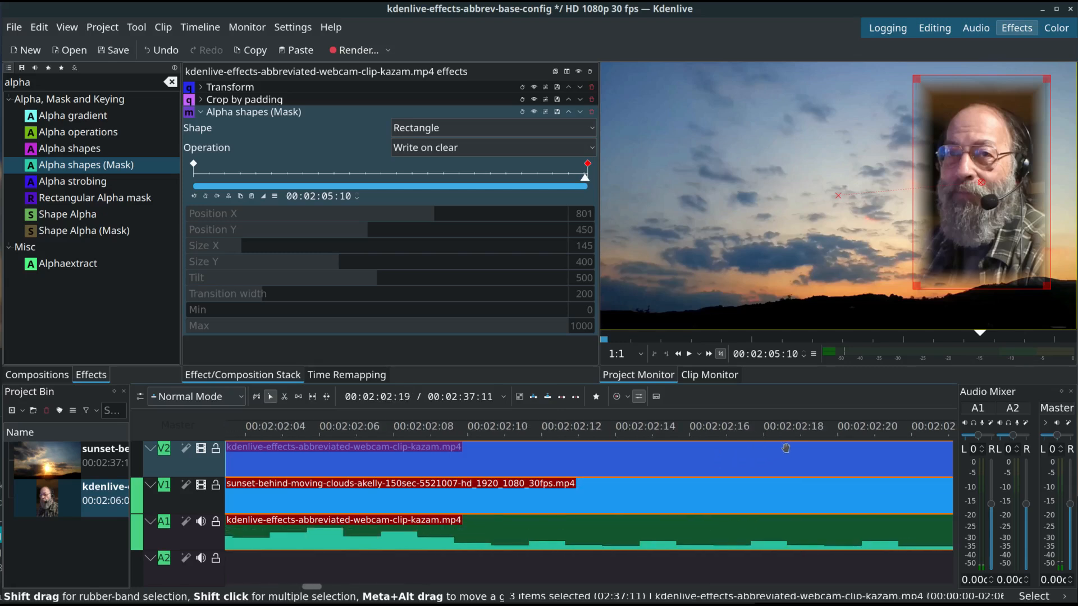
scroll(840, 449, "down", 8)
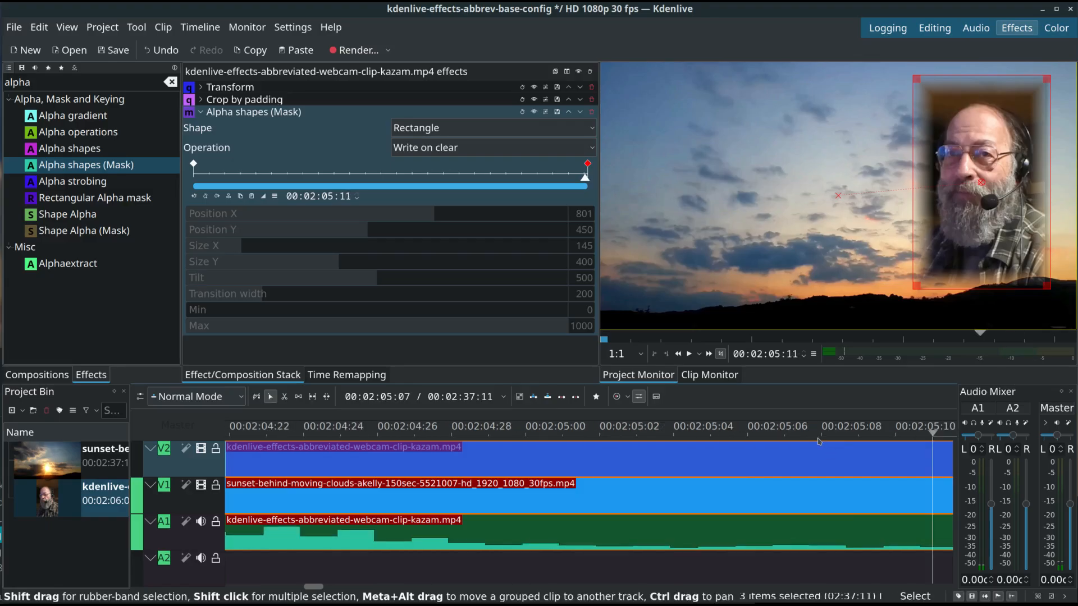
scroll(852, 472, "down", 3)
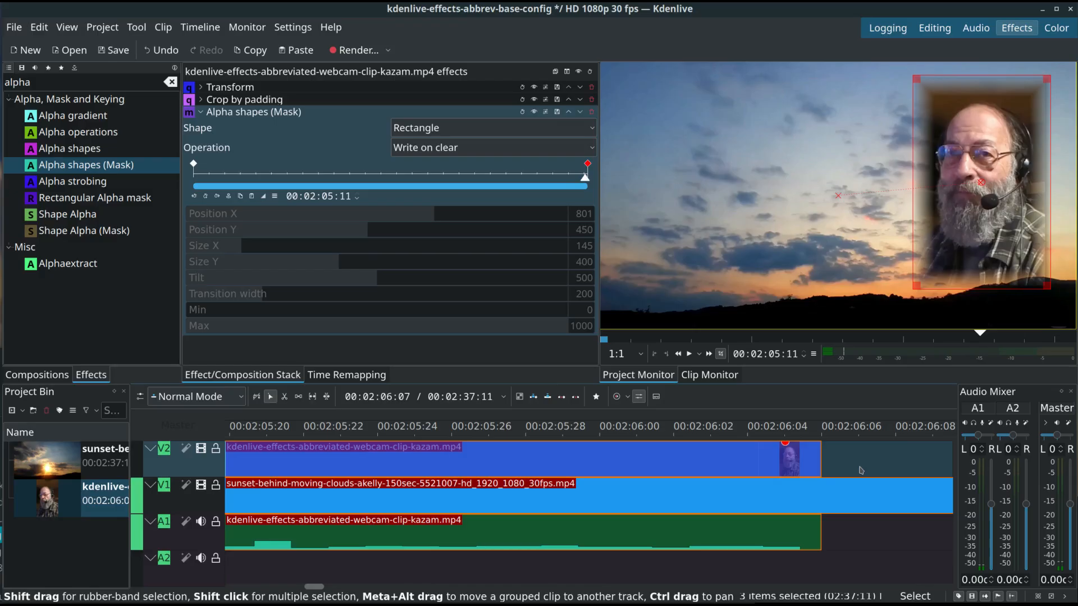
Step: Place the playhead at the webcam clip's end, 00:02:06:06, and ungroup the selected webcam and sunset clips
scroll(868, 463, "down", 1)
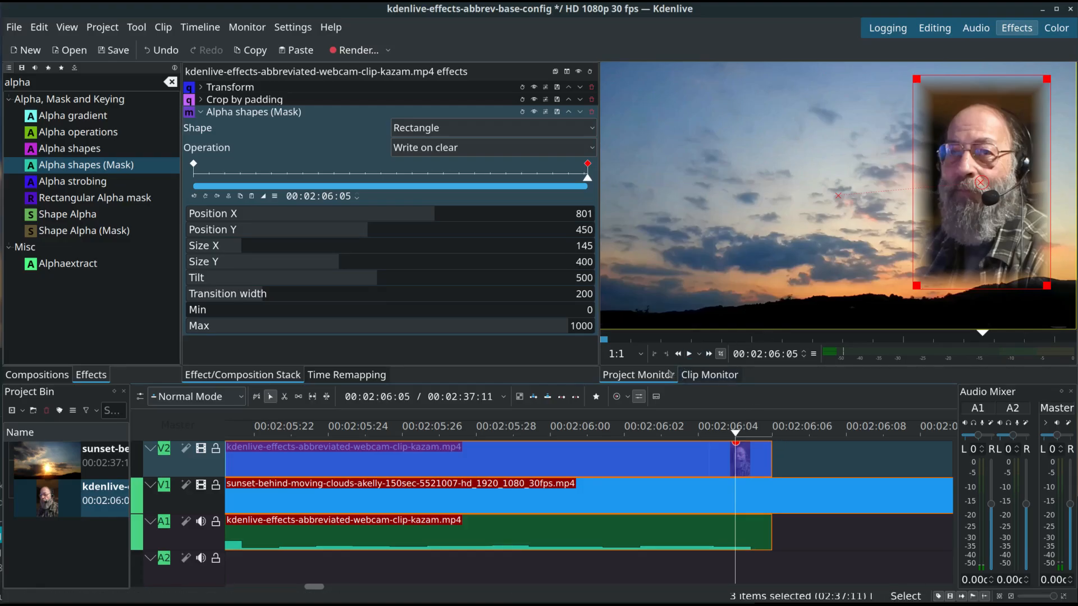
key("Right")
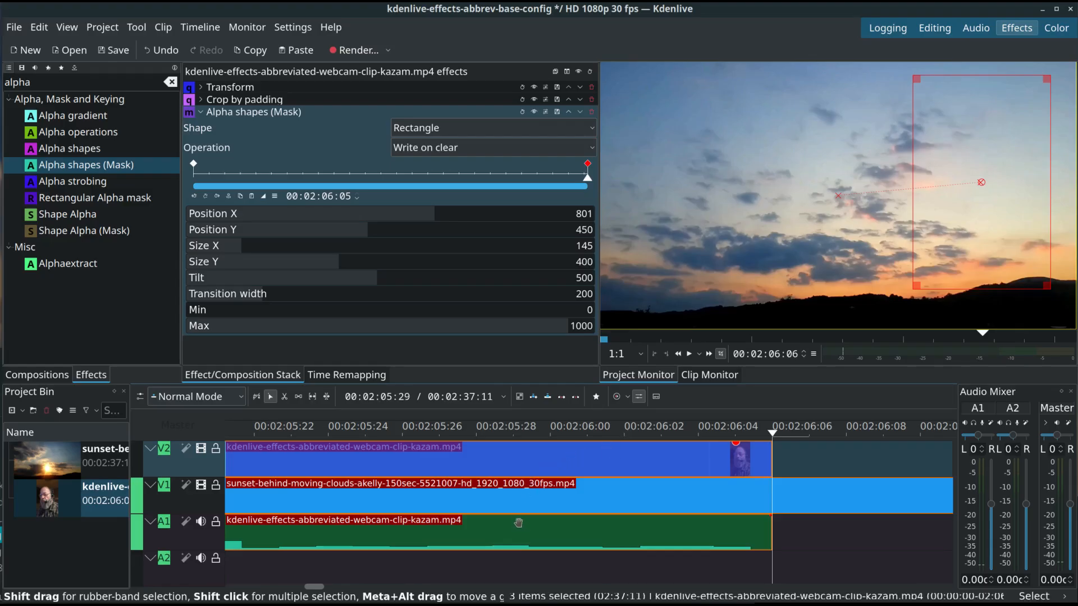
right_click(328, 460)
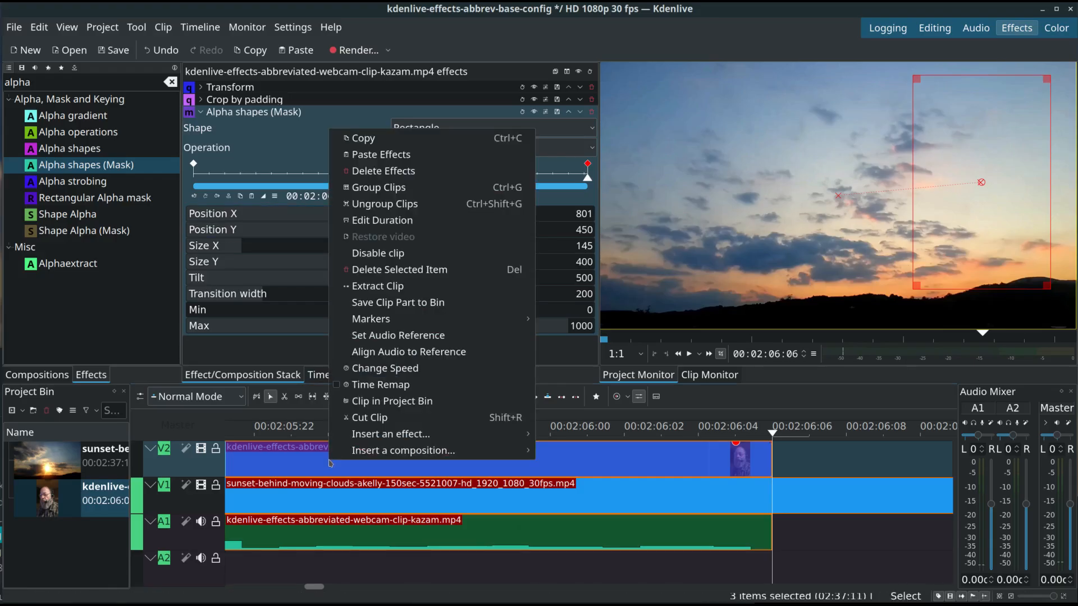
left_click(378, 204)
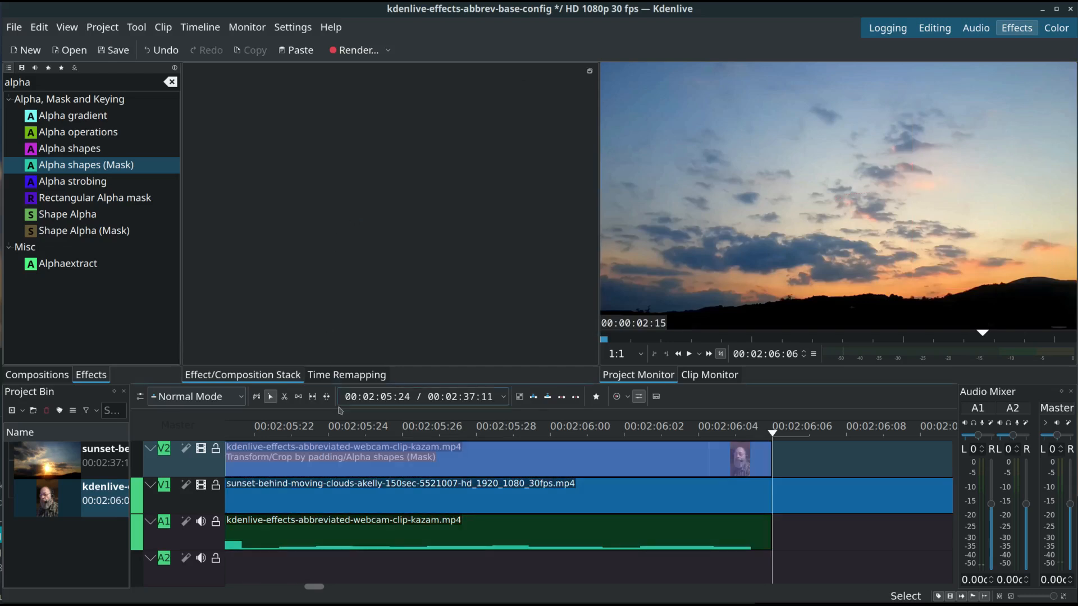
Step: Cut the sunset clip on V1 at 00:02:06:06 with the Razor tool and delete the leftover part after the cut
left_click(384, 500)
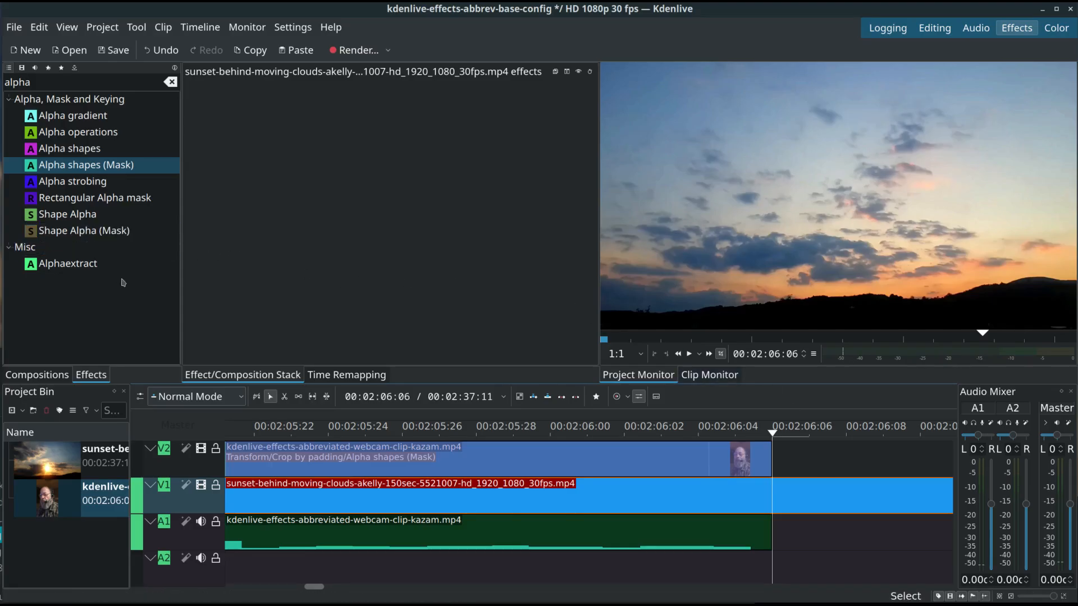
left_click(284, 397)
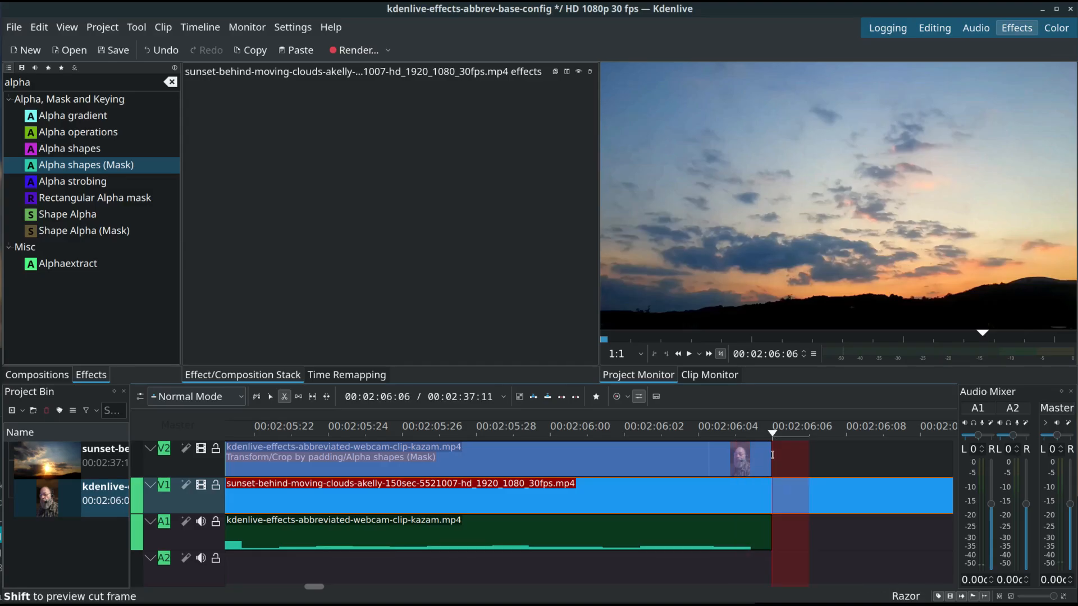
left_click(773, 493)
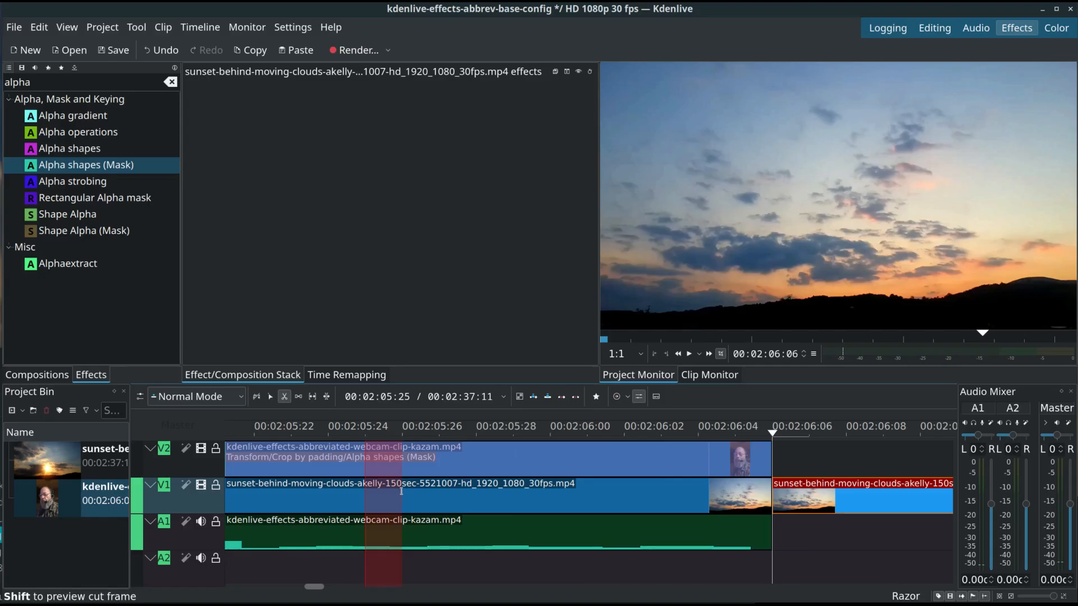
key("s")
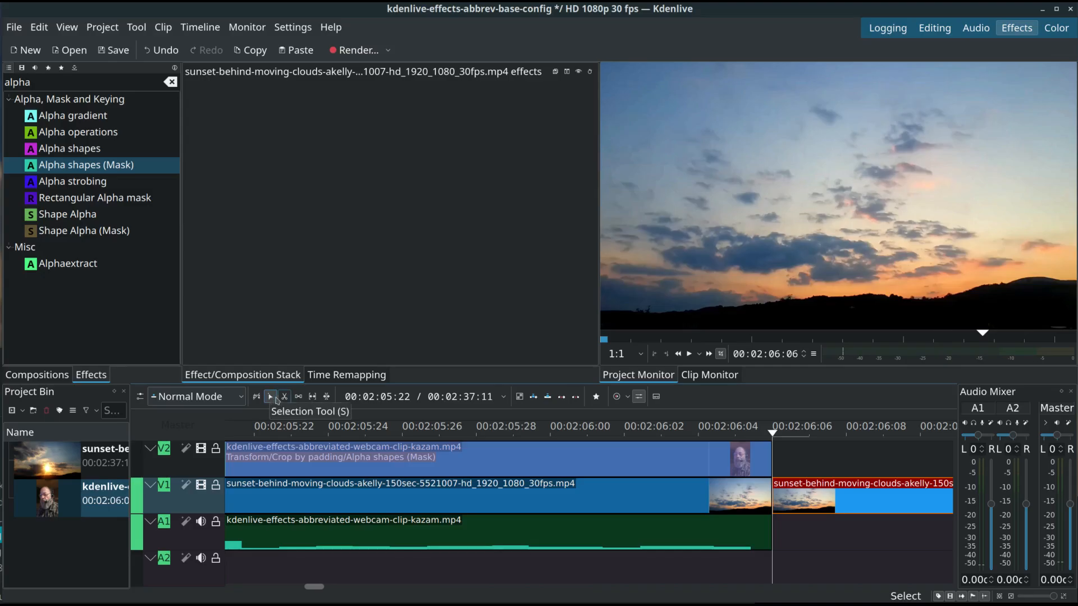
left_click_drag(801, 496, 829, 505)
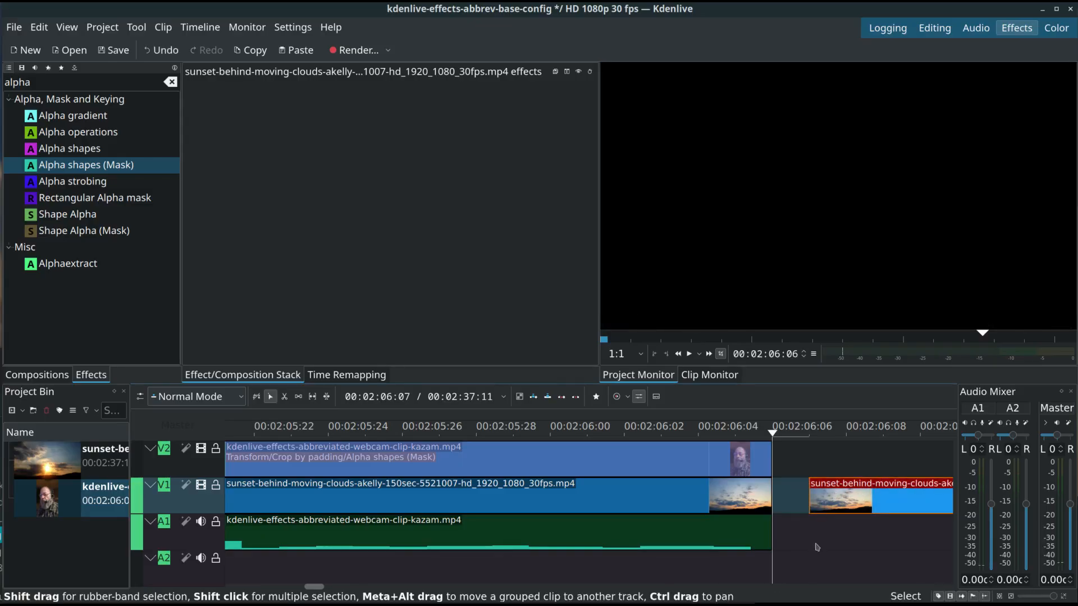
key("Delete")
Step: Group the clips on V2, V1 and A1 together, and check the frames on either side of their shared end
left_click(307, 459)
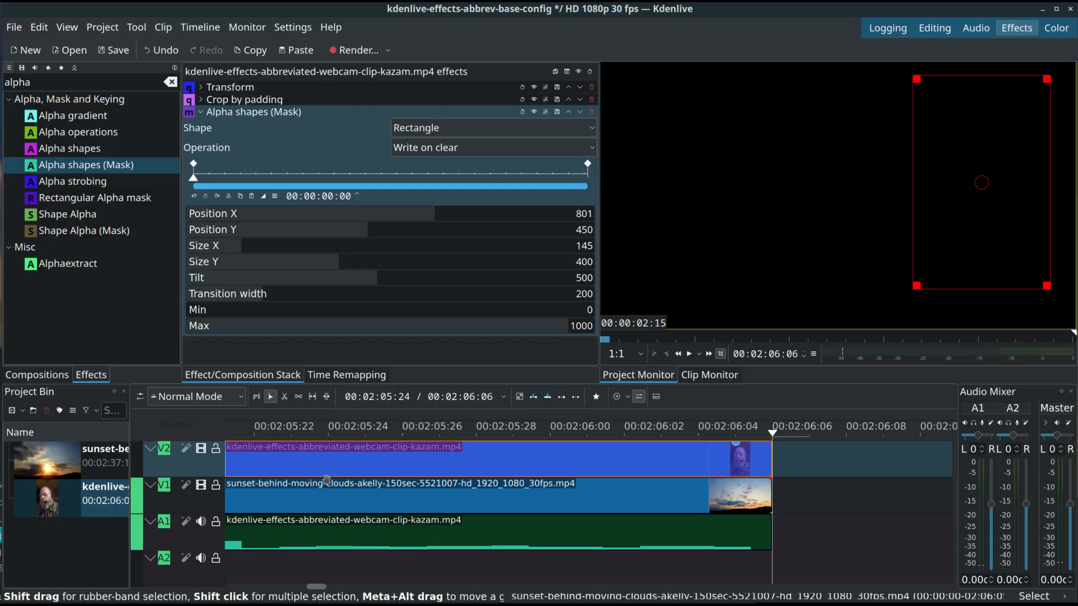
left_click(325, 496, "shift")
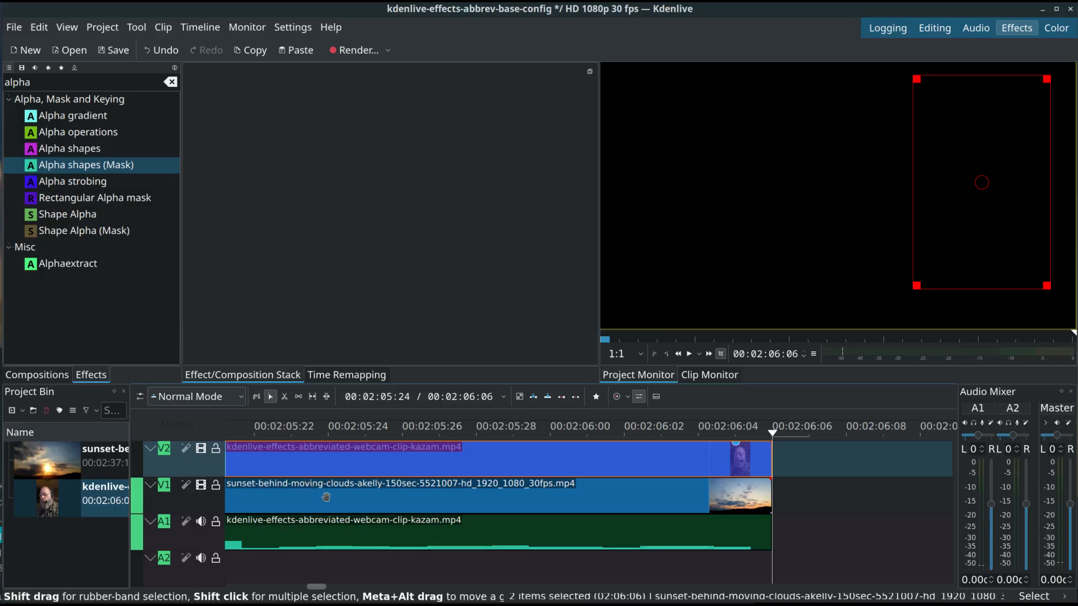
left_click(359, 530, "shift")
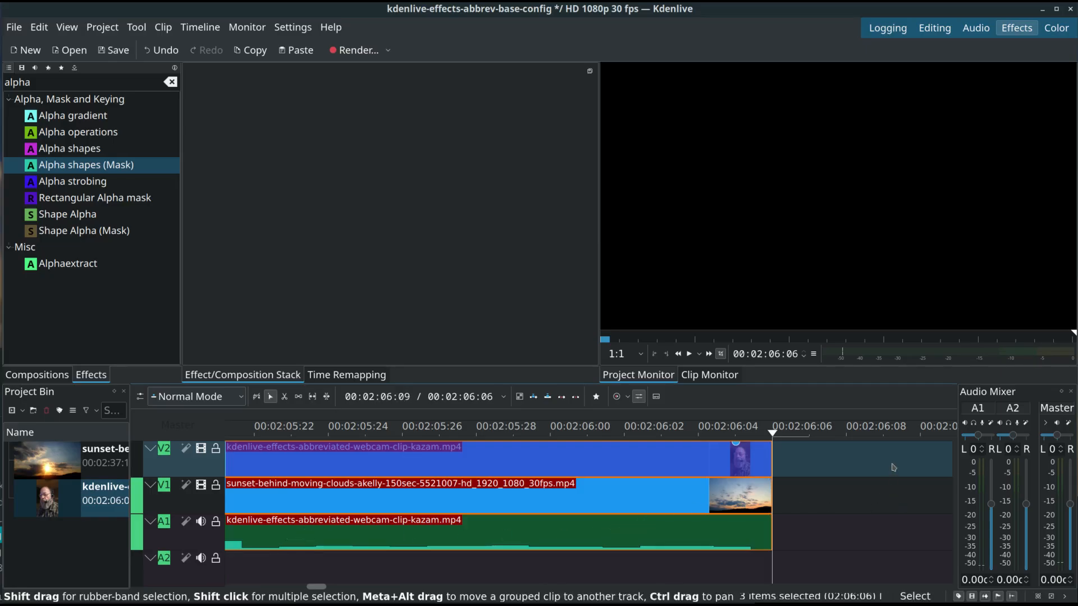
right_click(360, 462)
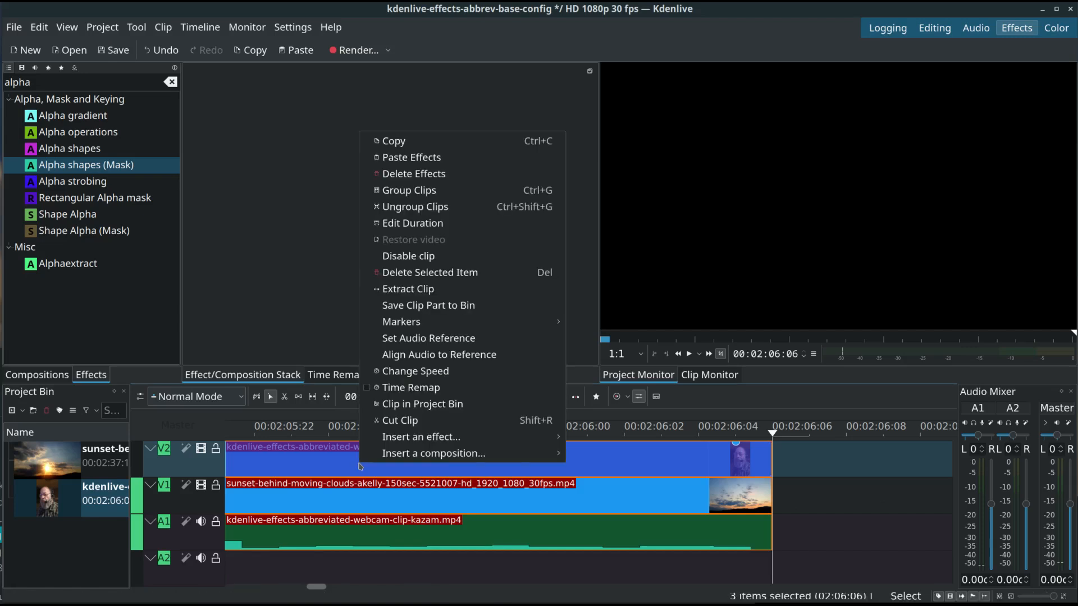
left_click(400, 191)
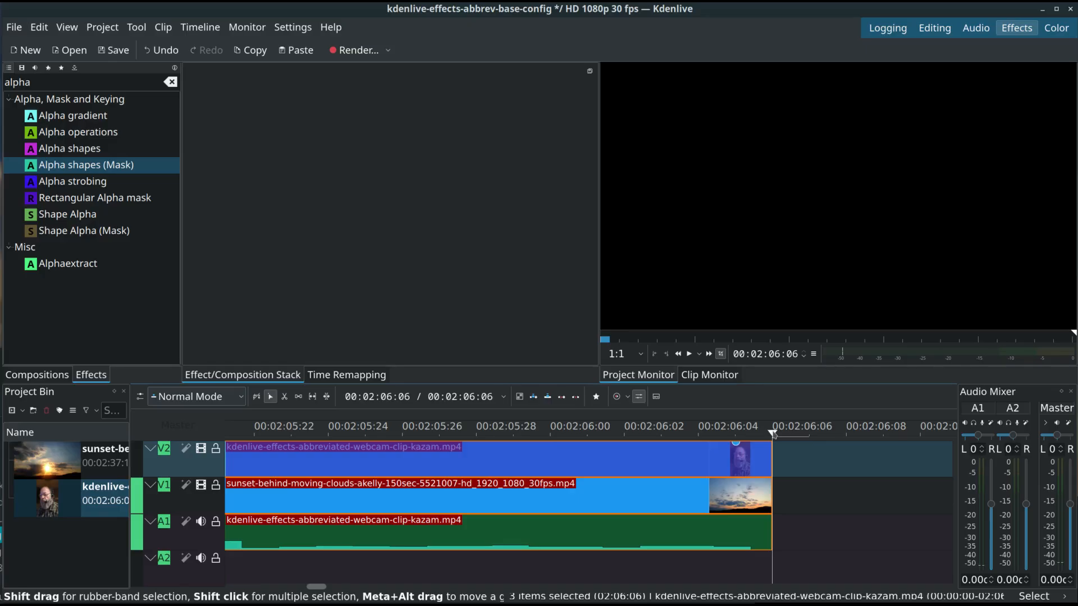
key("Left")
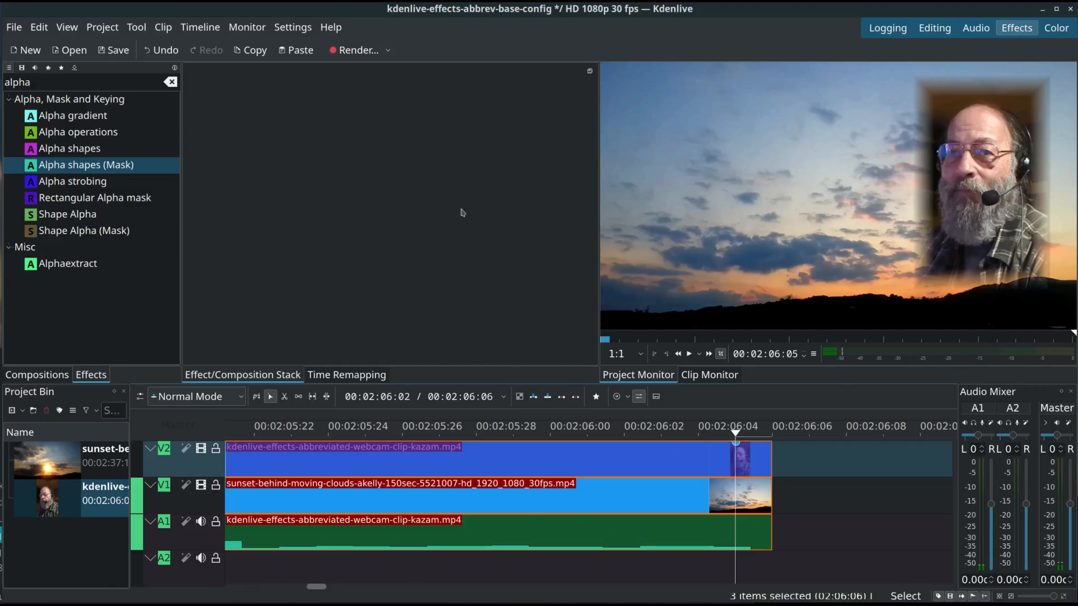
key("Right")
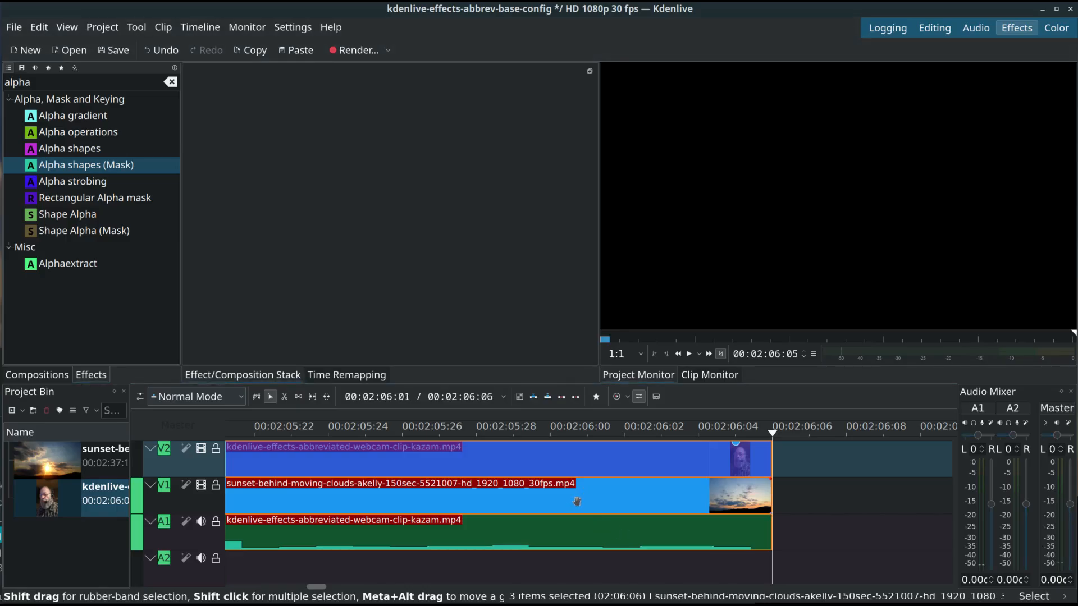
Step: Look over the trimmed clips on the timeline at a wider zoom and play the project from 00:00:00:00
scroll(577, 502, "down", 10)
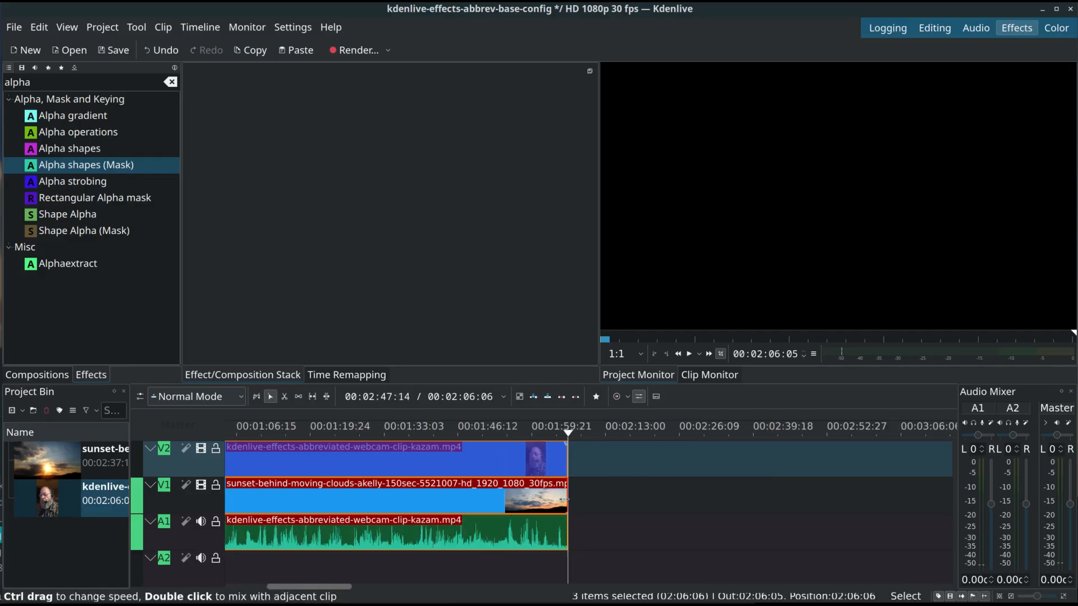
scroll(564, 500, "down", 8)
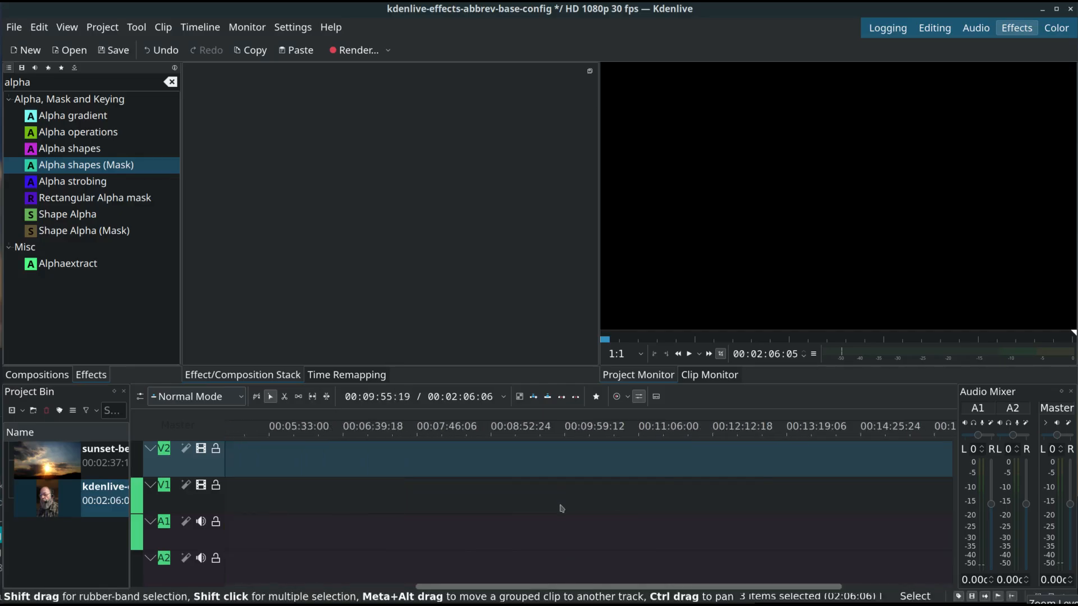
scroll(558, 508, "up", 2)
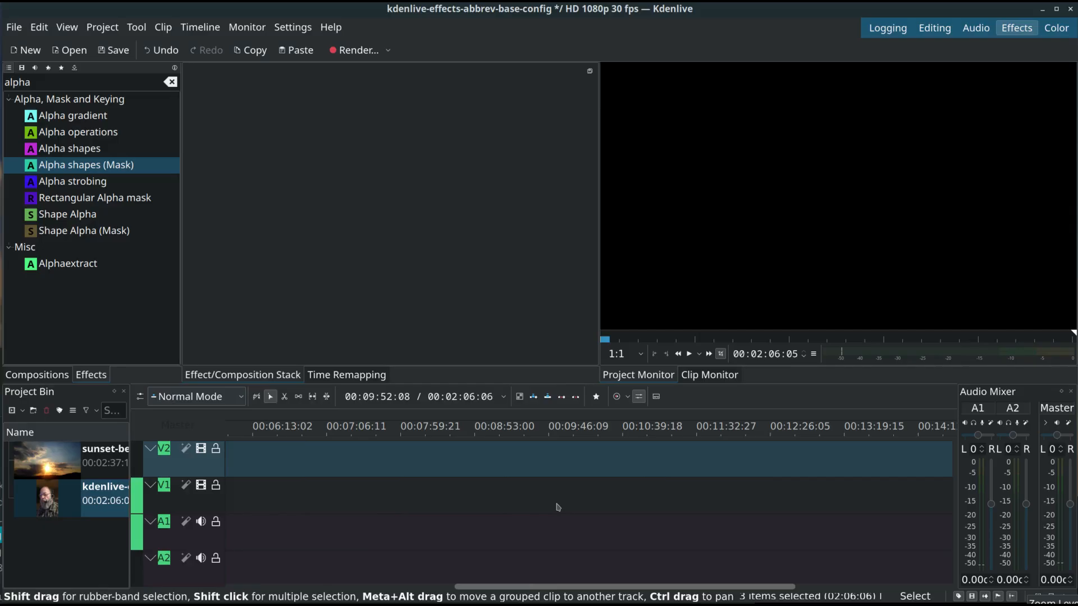
scroll(558, 507, "down", 3)
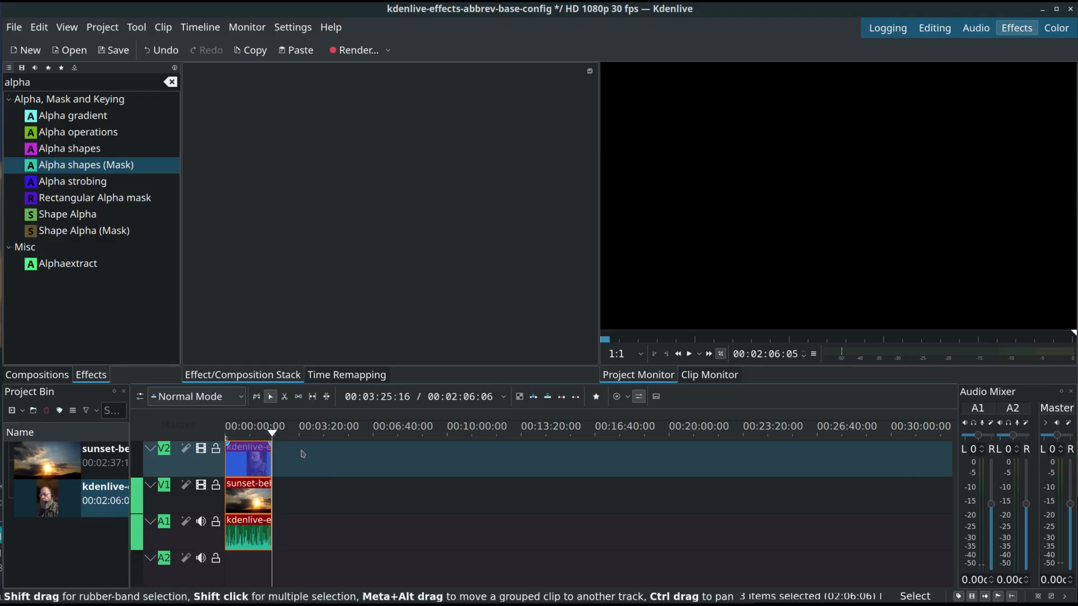
scroll(329, 498, "up", 3, "ctrl")
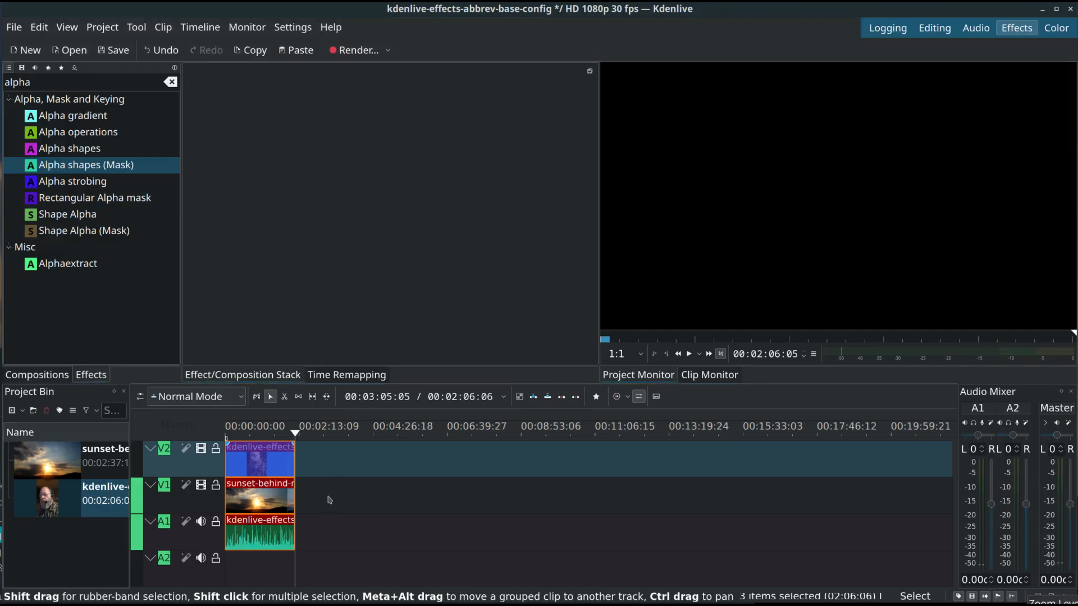
scroll(334, 500, "up", 5, "ctrl")
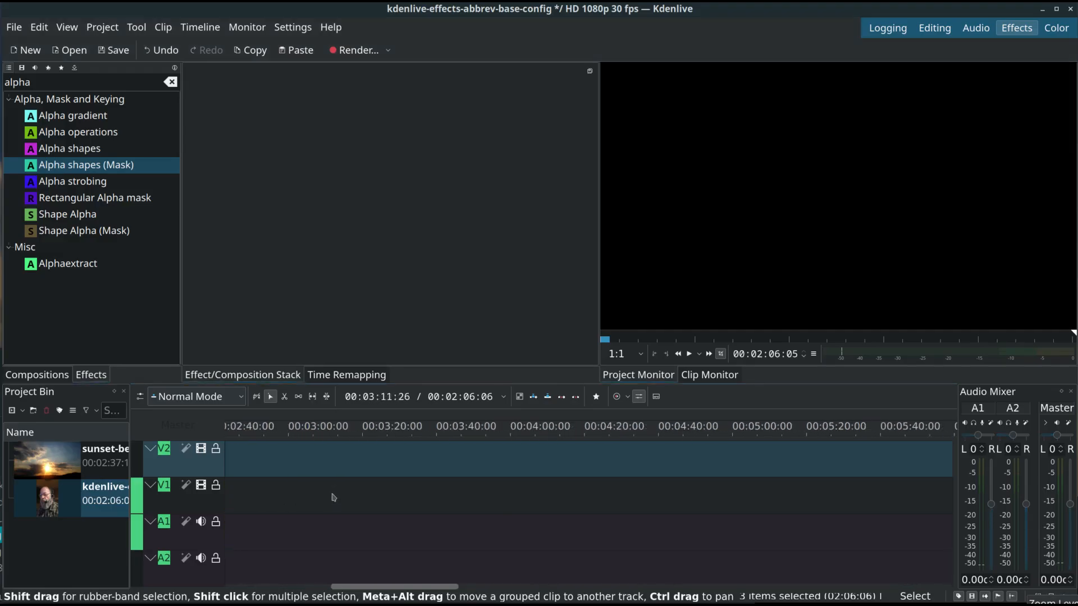
scroll(332, 499, "up", 10)
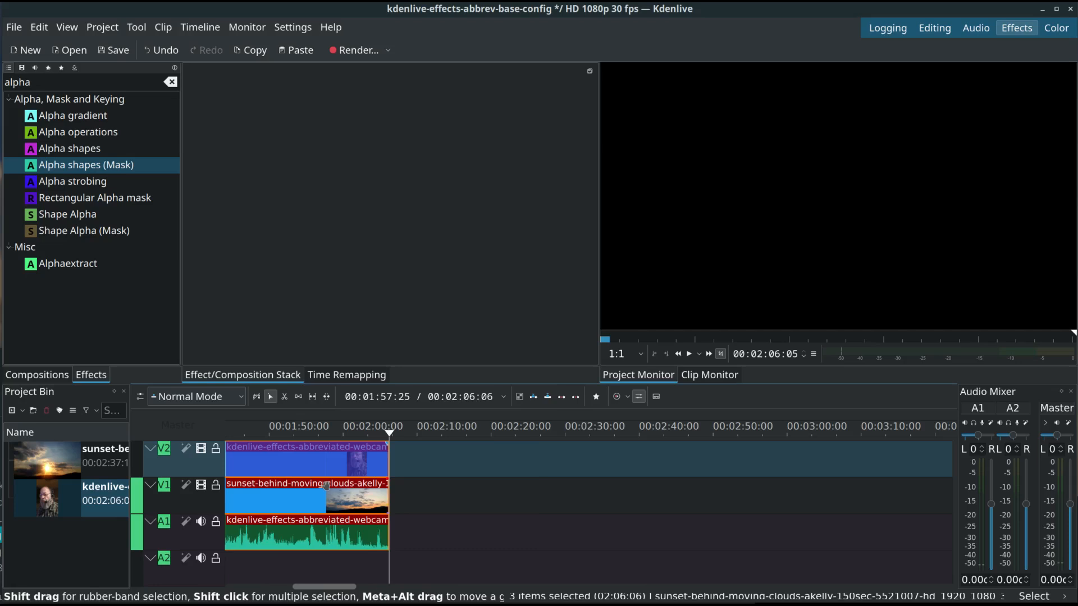
scroll(326, 487, "up", 2)
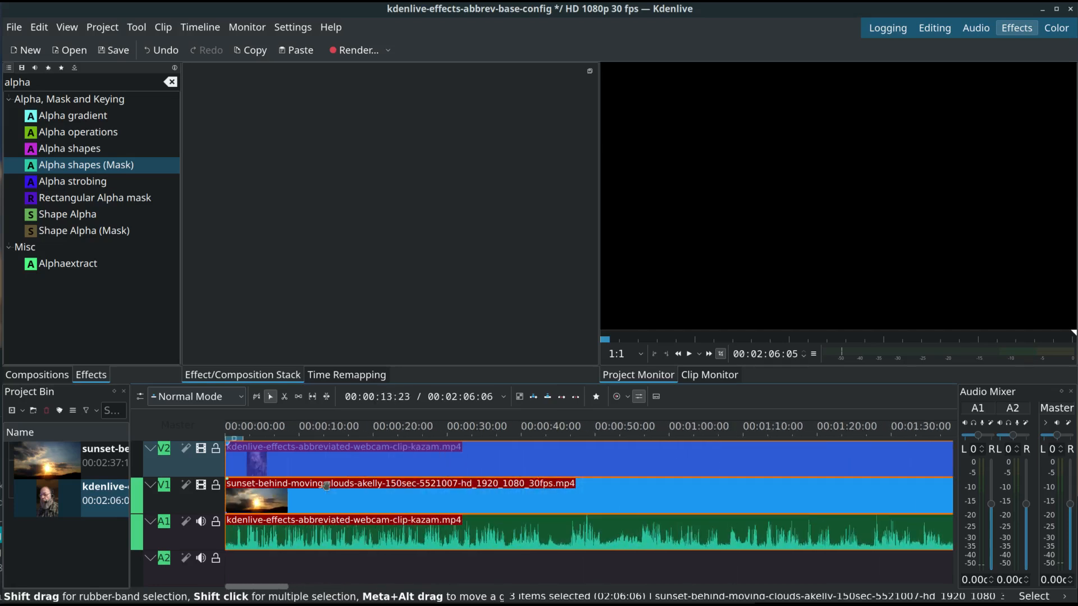
scroll(587, 522, "down", 2)
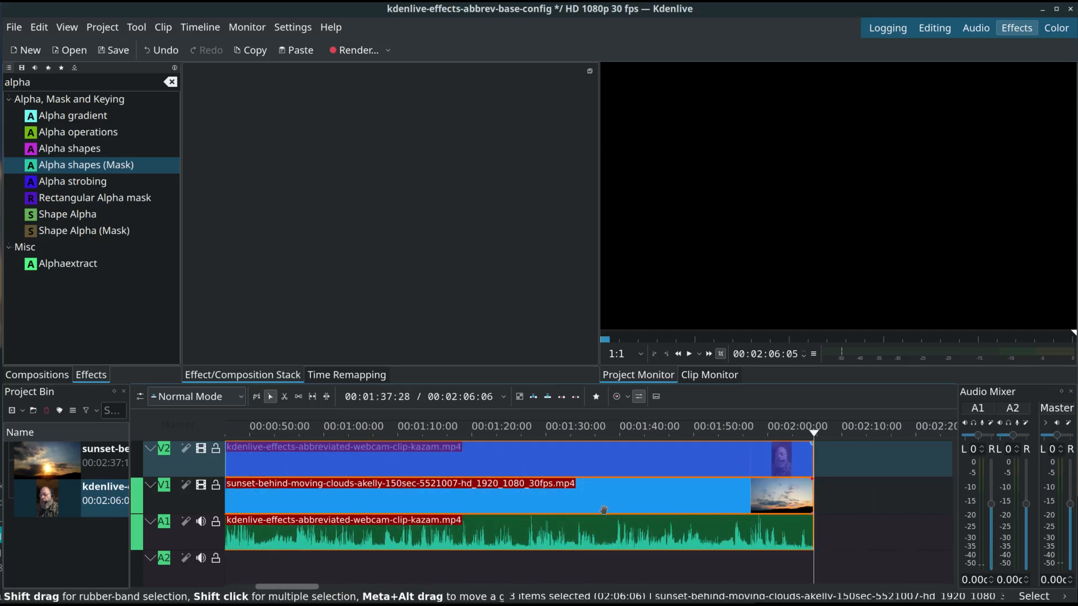
scroll(603, 509, "up", 2)
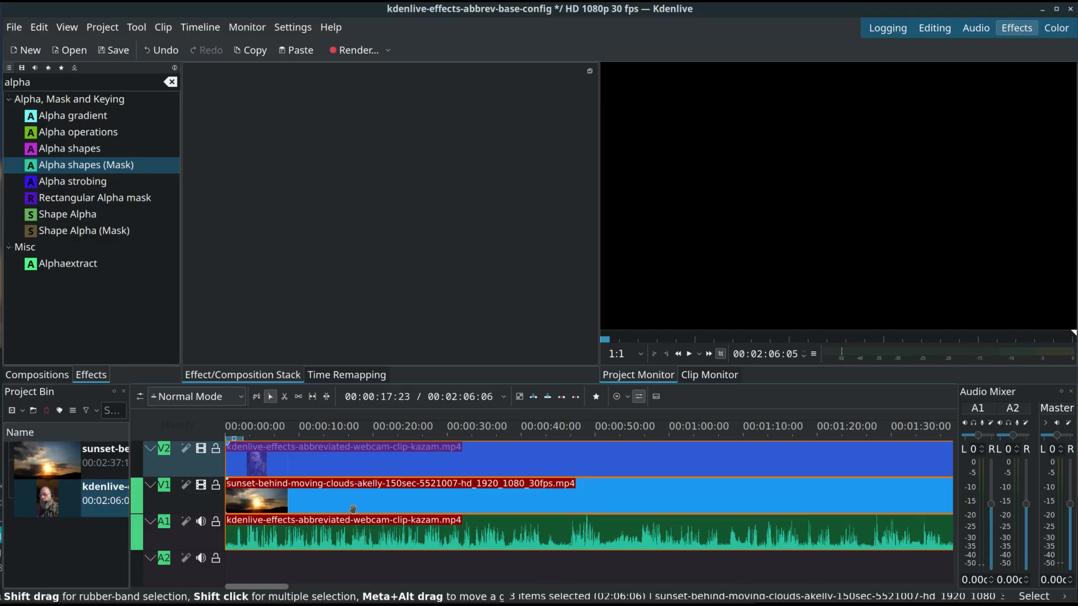
left_click(325, 431)
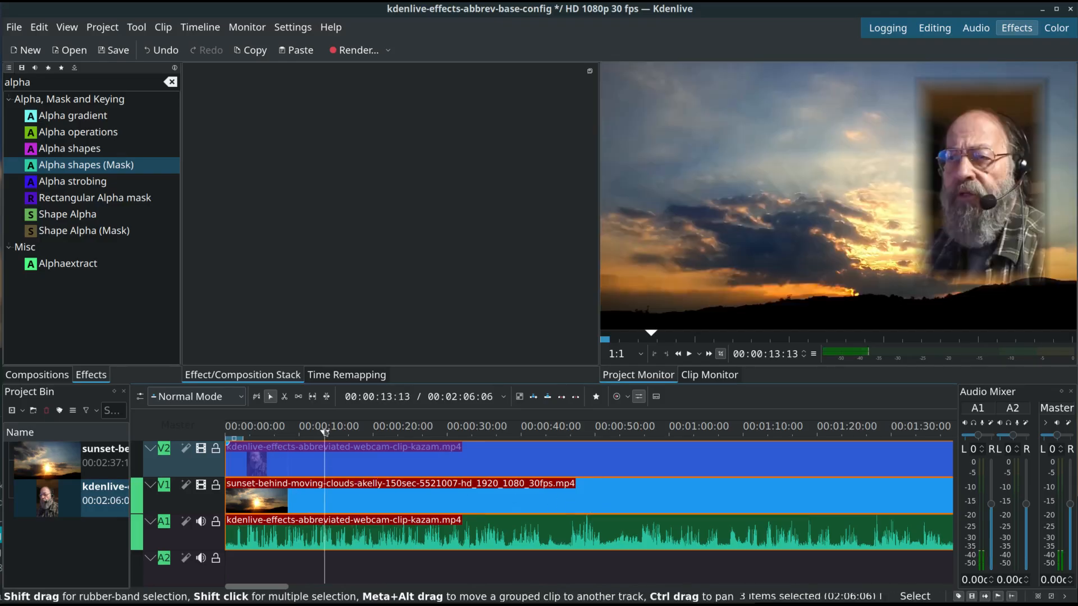
key("Home")
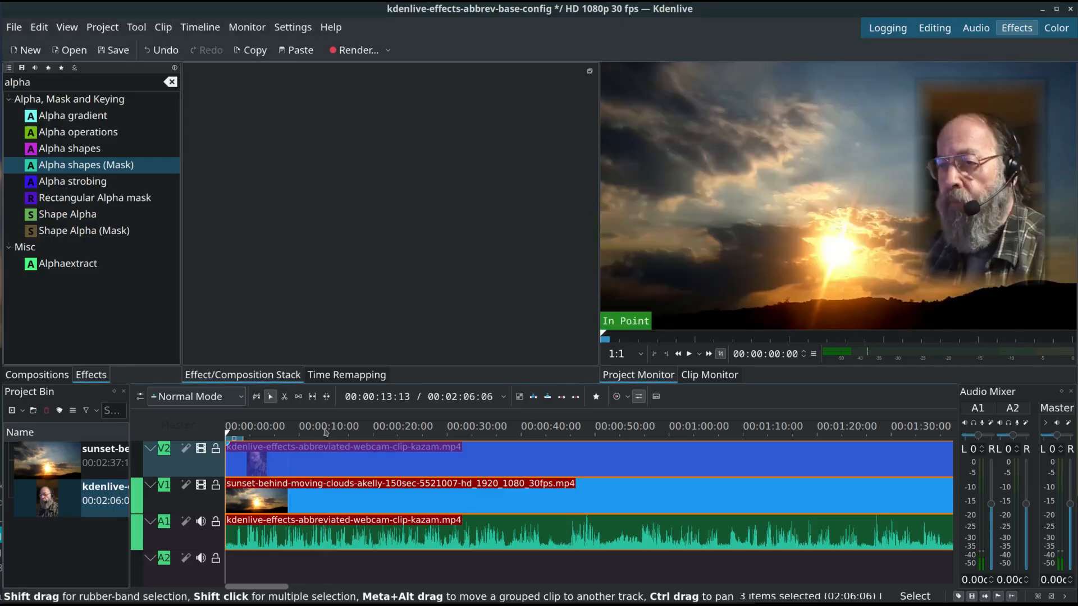
left_click(690, 354)
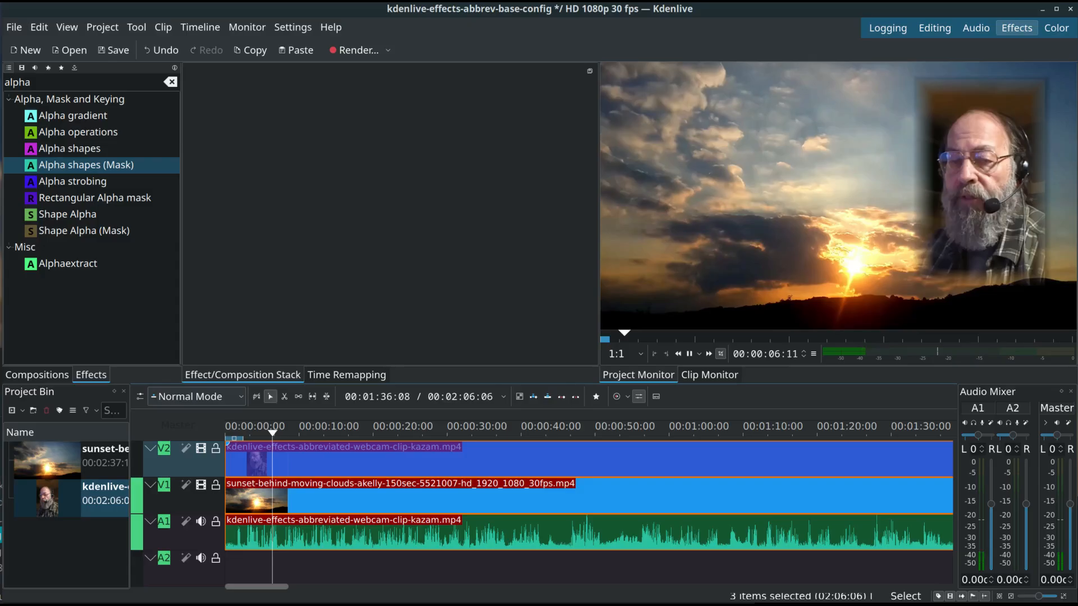
Step: Switch to the system volume control, raise the PCM2902 analog output device's volume, and return to Kdenlive
key("alt+Tab")
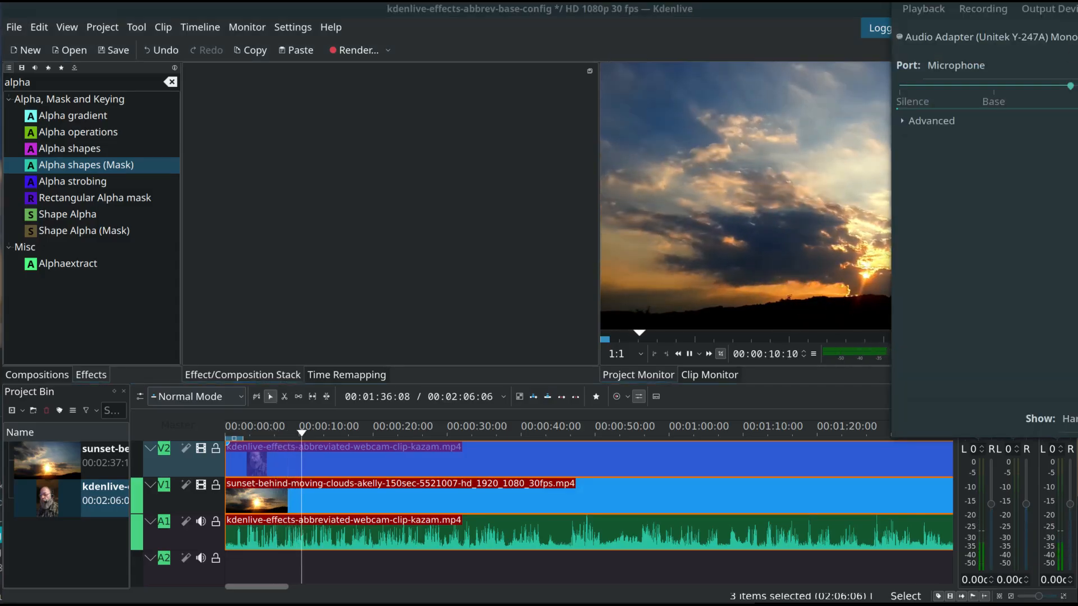
left_click(1036, 10)
left_click_drag(970, 85, 1077, 86)
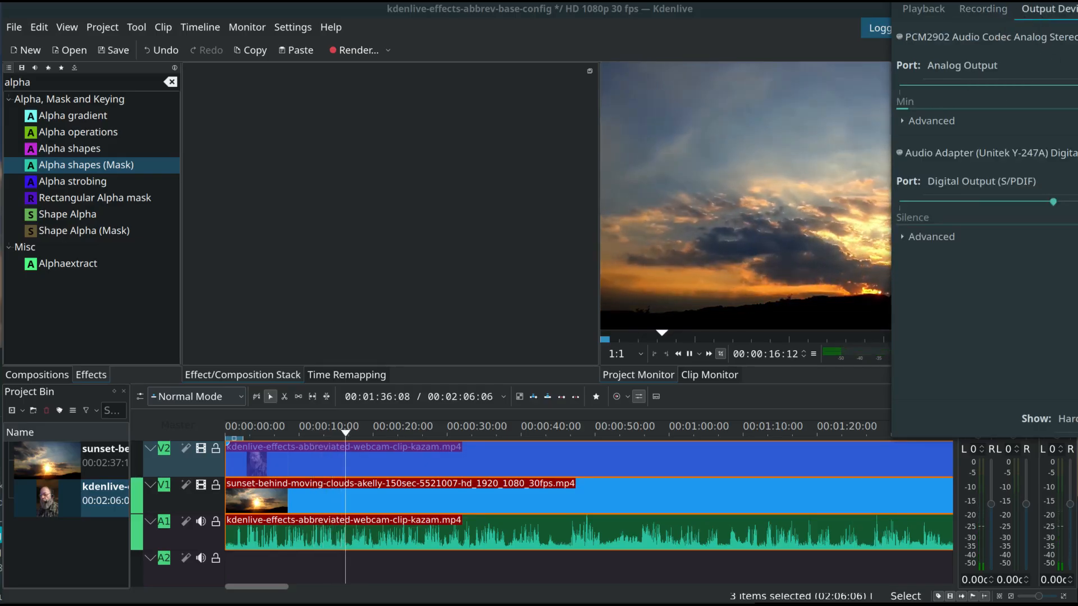
left_click(473, 5)
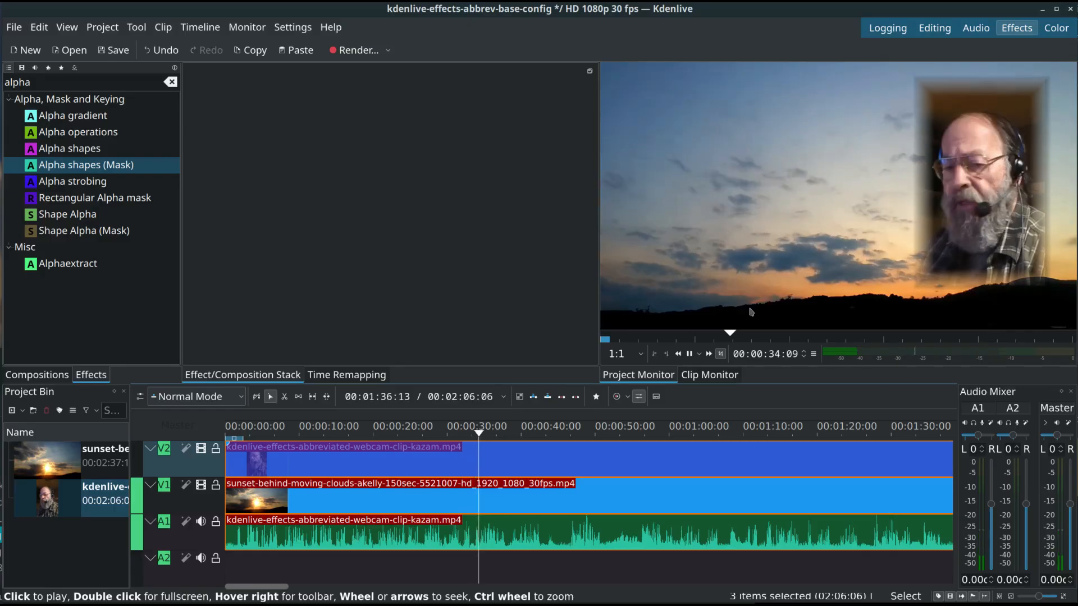
Step: Pause playback at 00:00:35:23, select the webcam clip on V2 and collapse its Alpha shapes (Mask) settings
left_click(690, 354)
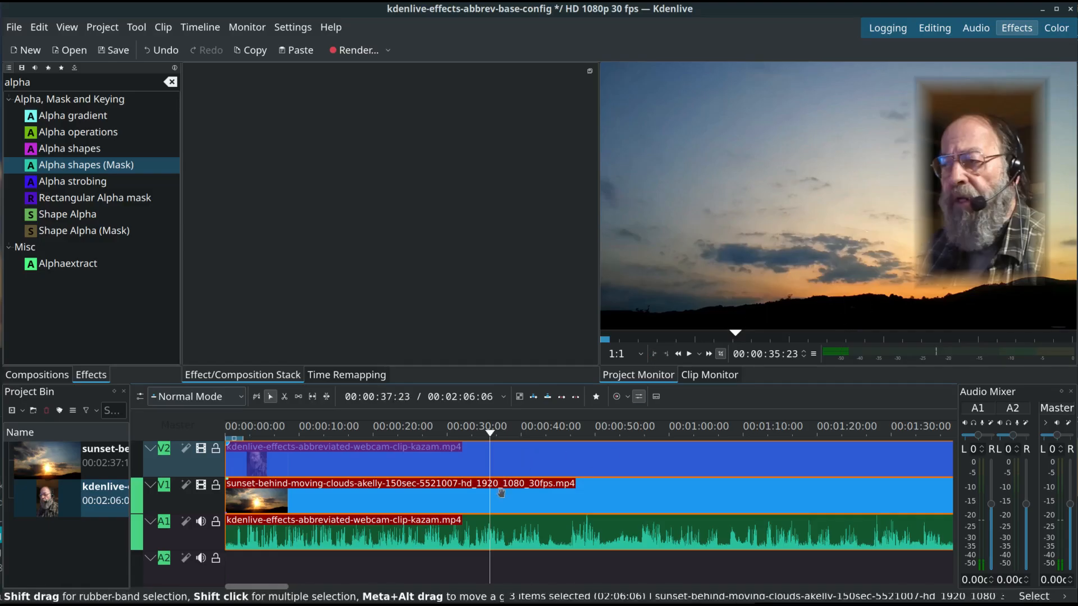
left_click(438, 461)
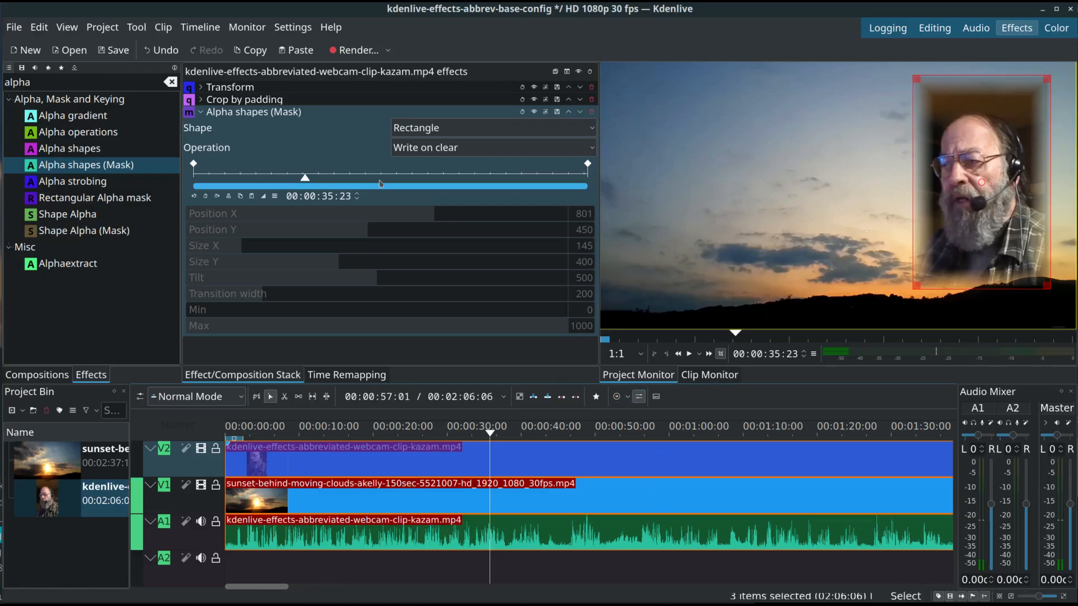
left_click(201, 113)
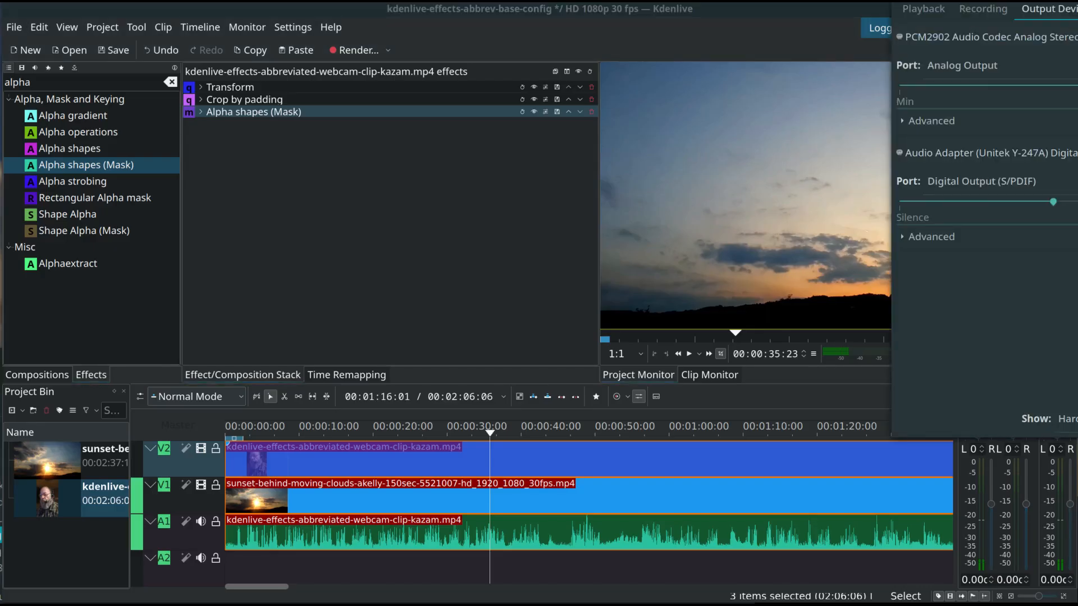
Step: Bring the system Volume Control window into view, lower the PCM2902 analog output device's volume, and return to Kdenlive
left_click_drag(1077, 3, 838, 53)
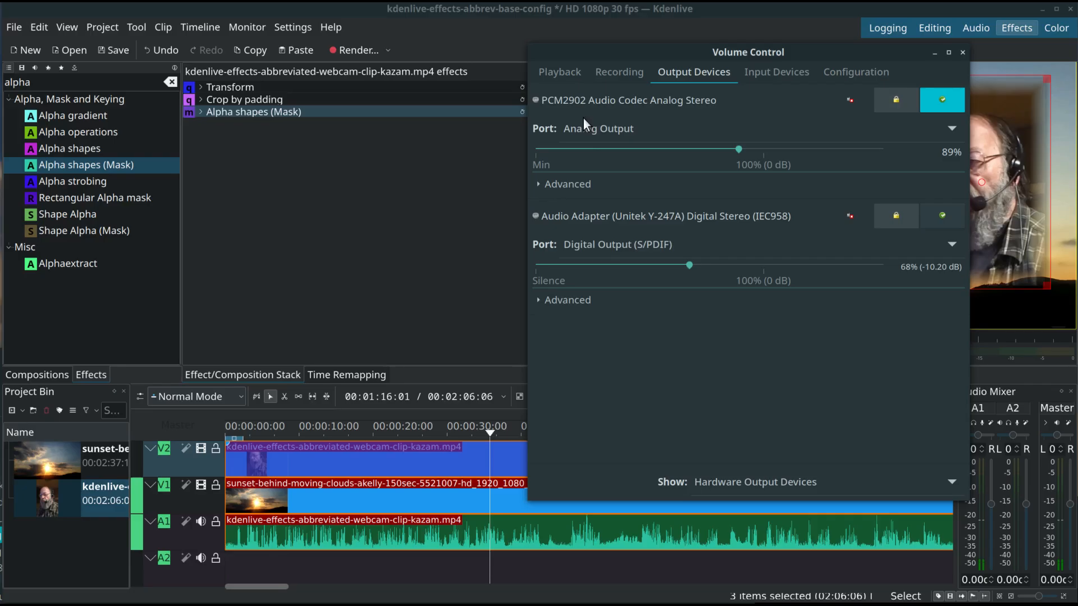
left_click_drag(616, 147, 603, 159)
left_click_drag(663, 53, 1027, 0)
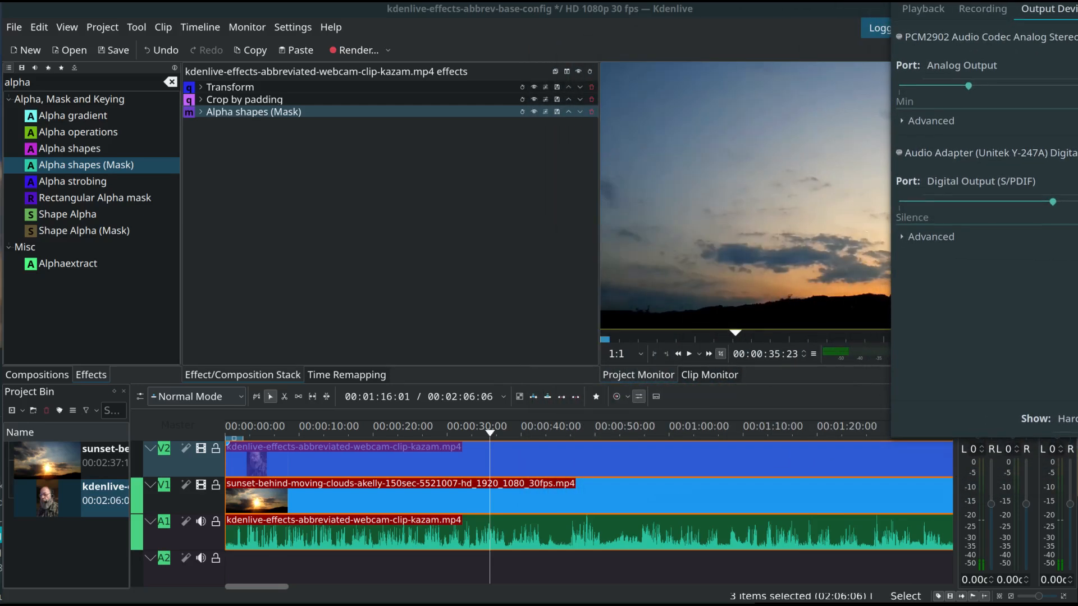
left_click(722, 10)
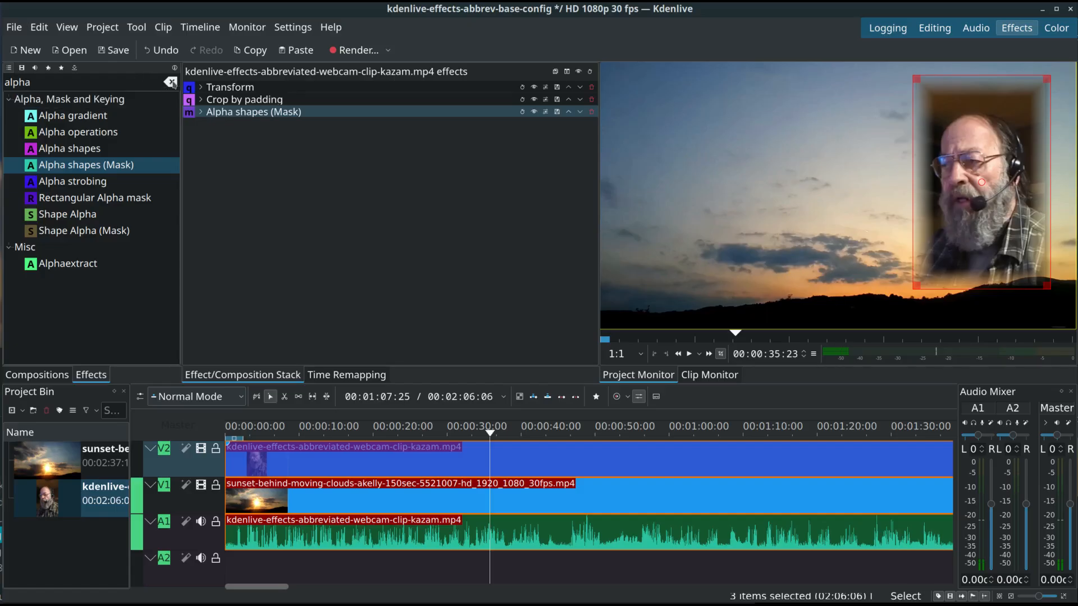
Step: Clear the alpha effect search, limit the list to audio effects, and search for volume
left_click(169, 82)
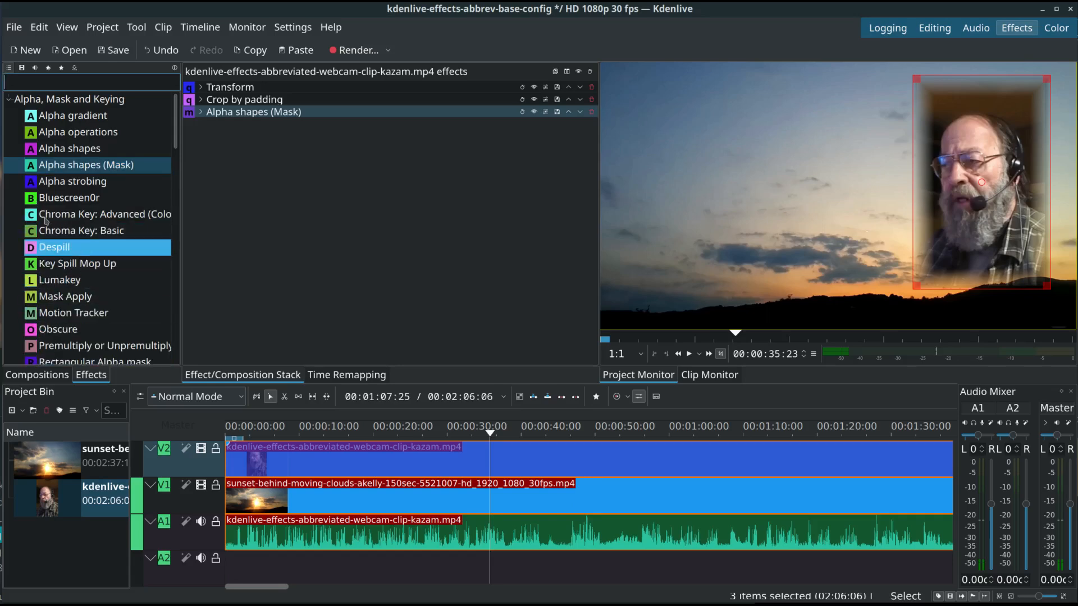
left_click(34, 68)
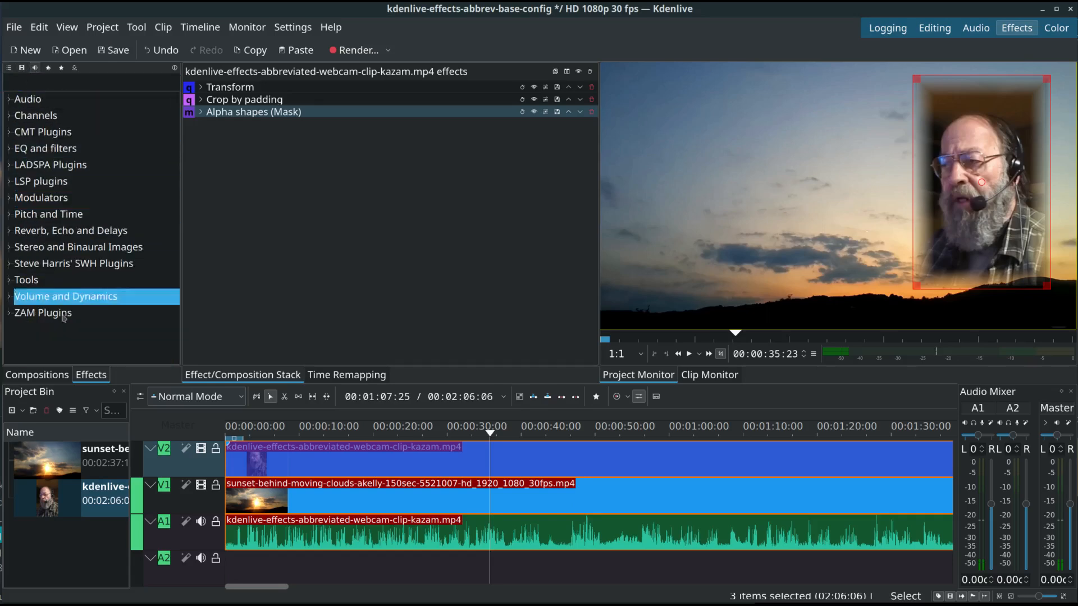
left_click(50, 83)
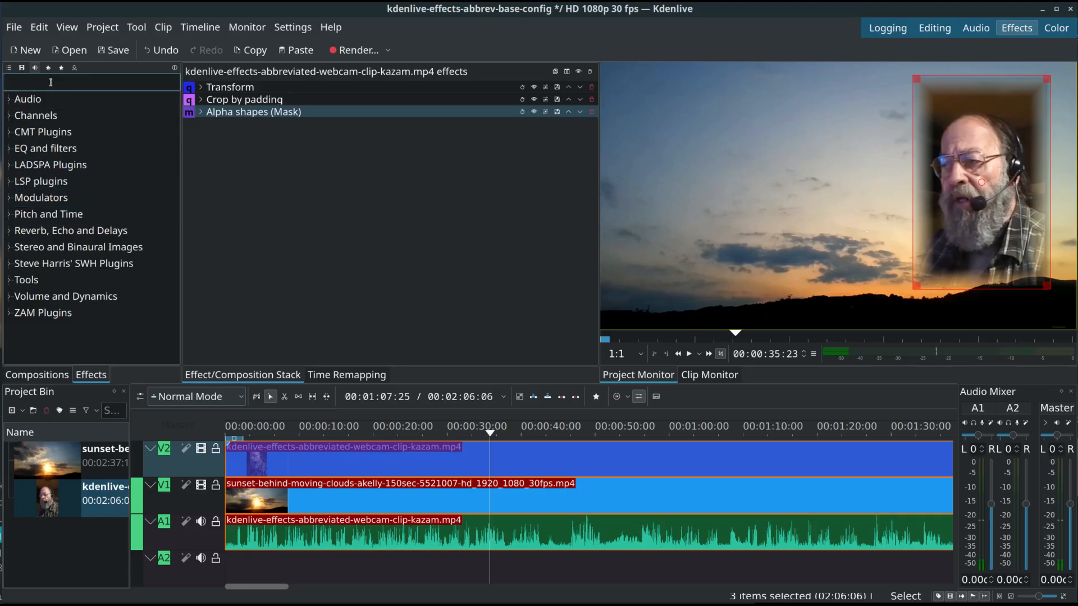
type("volume")
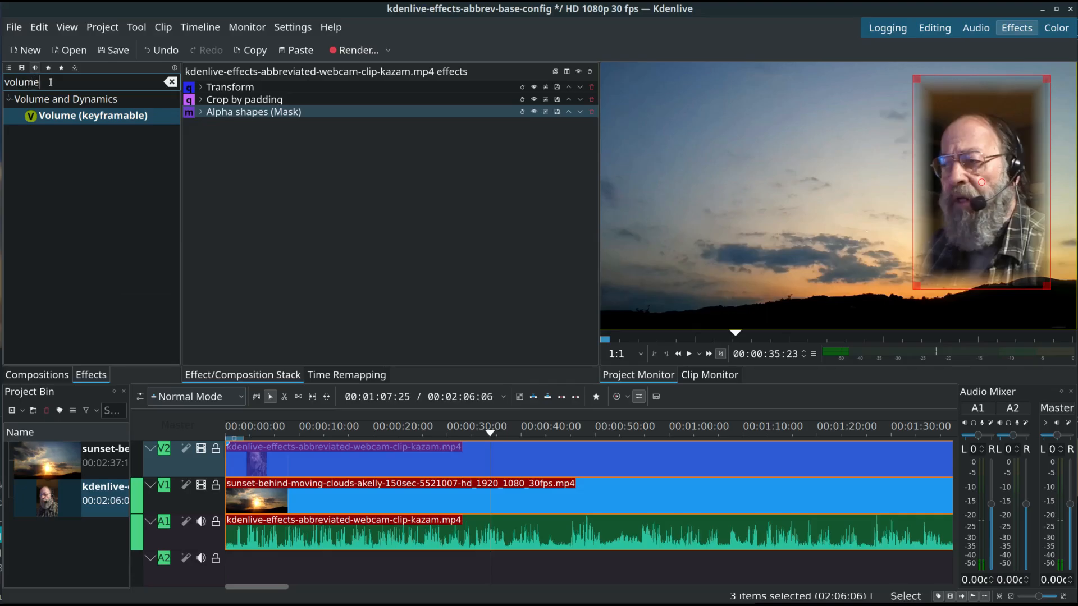
Step: Apply the Volume (keyframable) effect to the webcam clip's audio on A1 and play the project up to 00:00:46:09
left_click(74, 116)
left_click(95, 123)
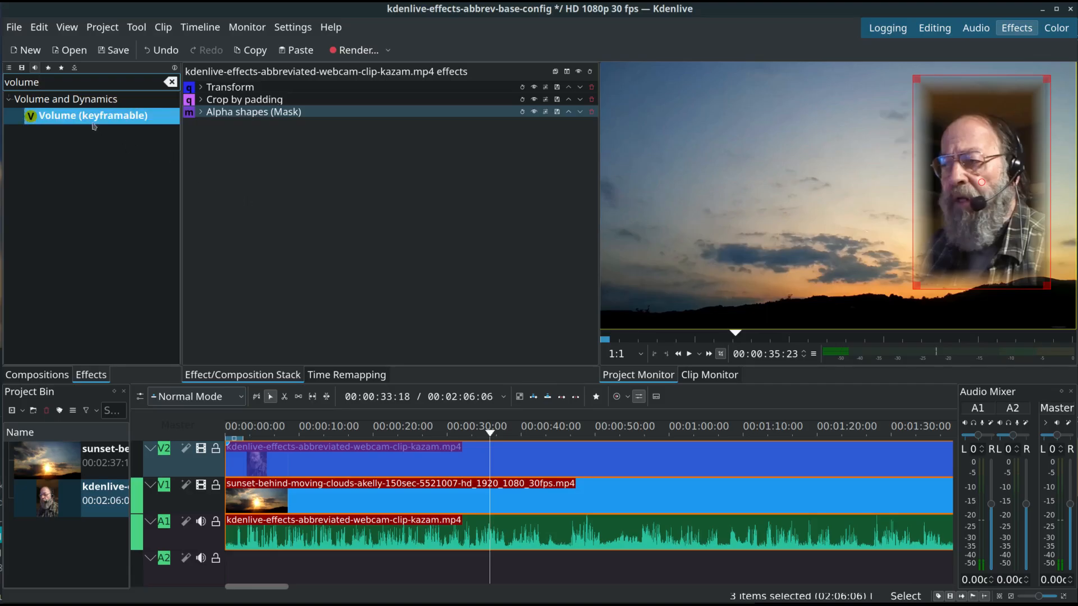
left_click(78, 119)
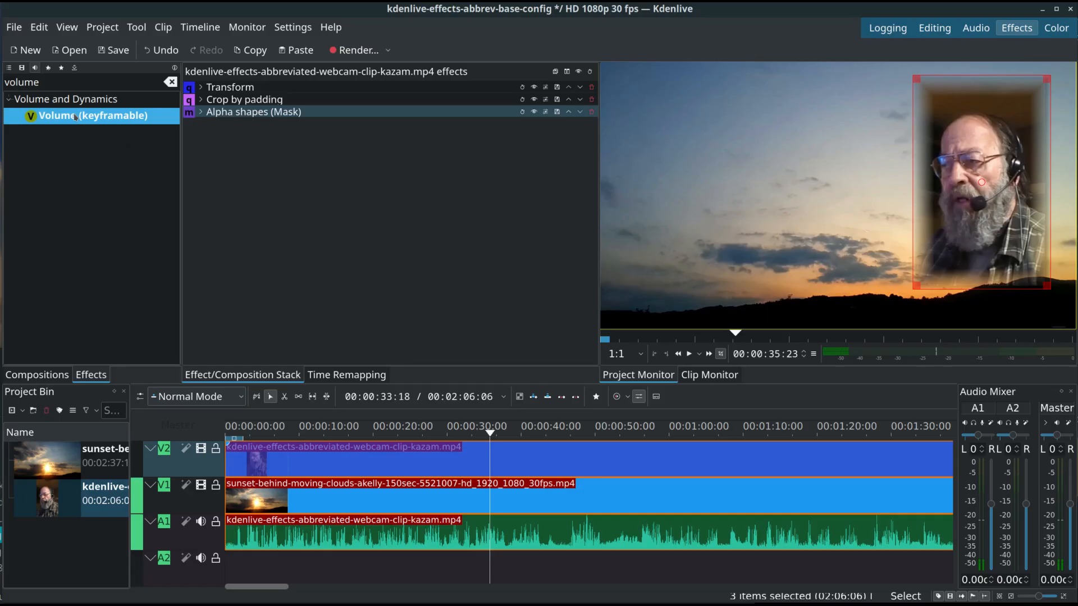
left_click_drag(110, 140, 279, 417)
left_click_drag(529, 529, 530, 530)
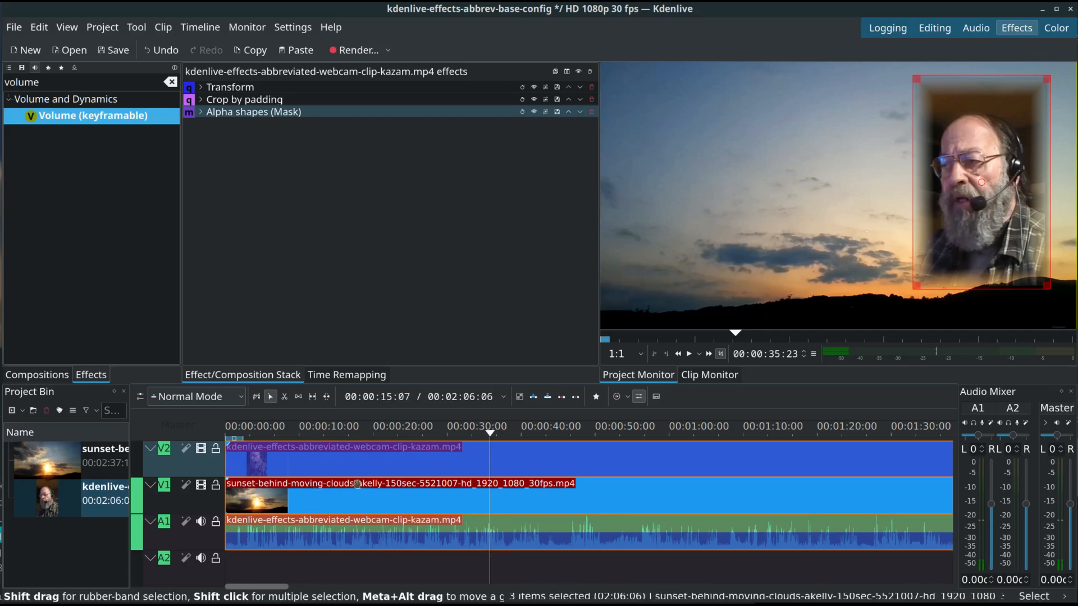
left_click(690, 355)
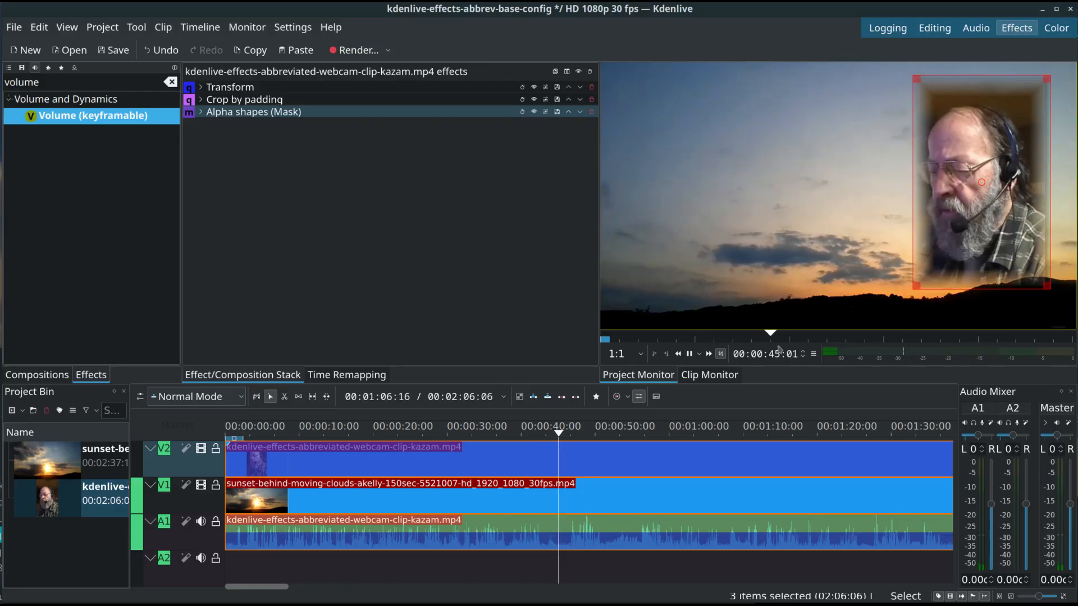
left_click(690, 354)
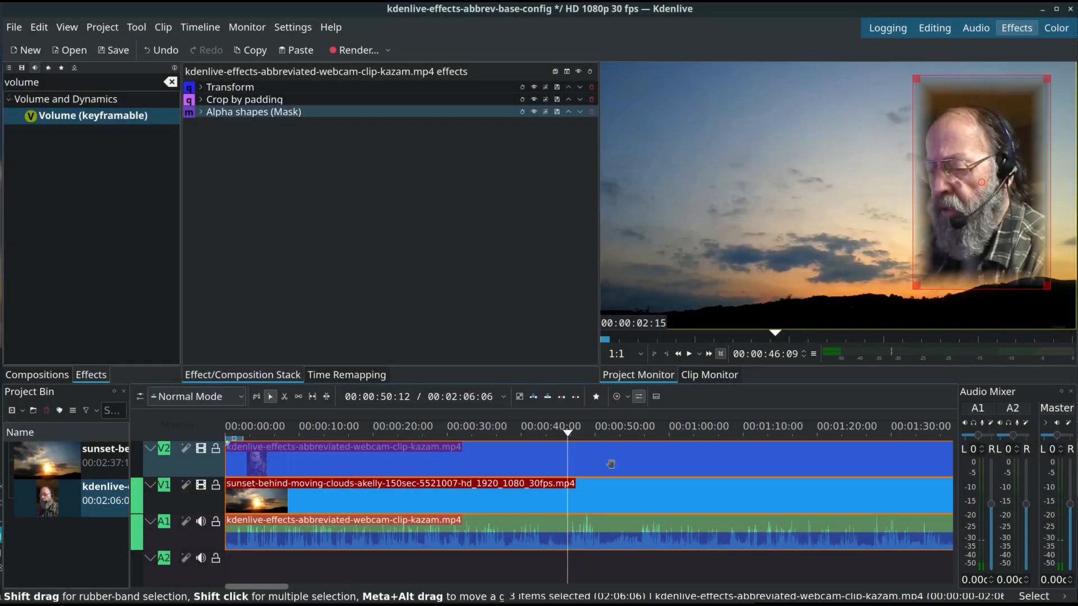
Step: Select the webcam audio clip on A1, set its Volume gain to 15 dB, and play from 00:00:14:16
left_click(547, 528)
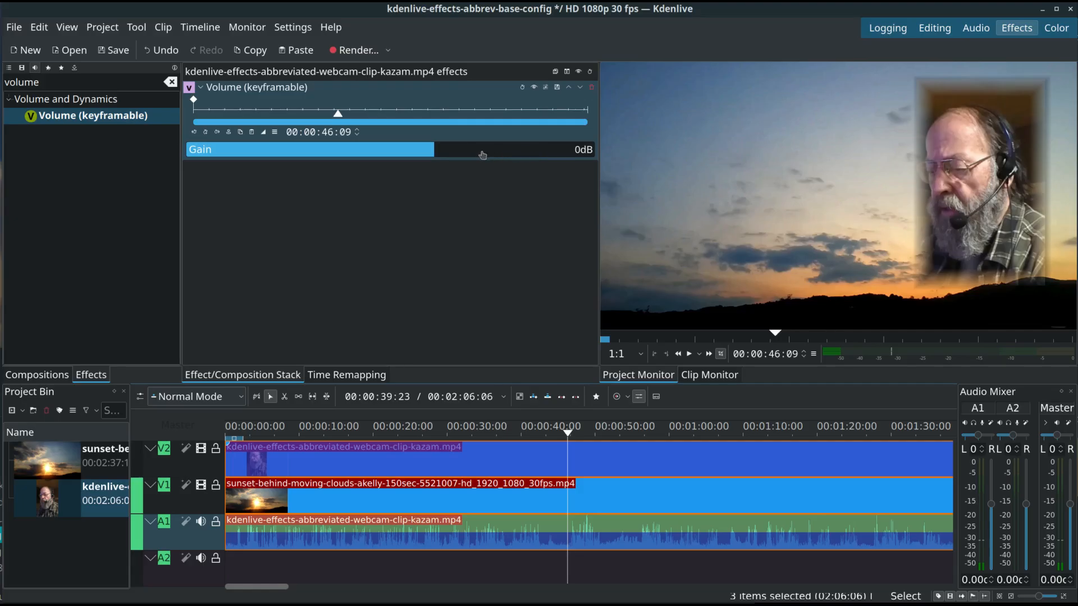
left_click_drag(441, 155, 472, 161)
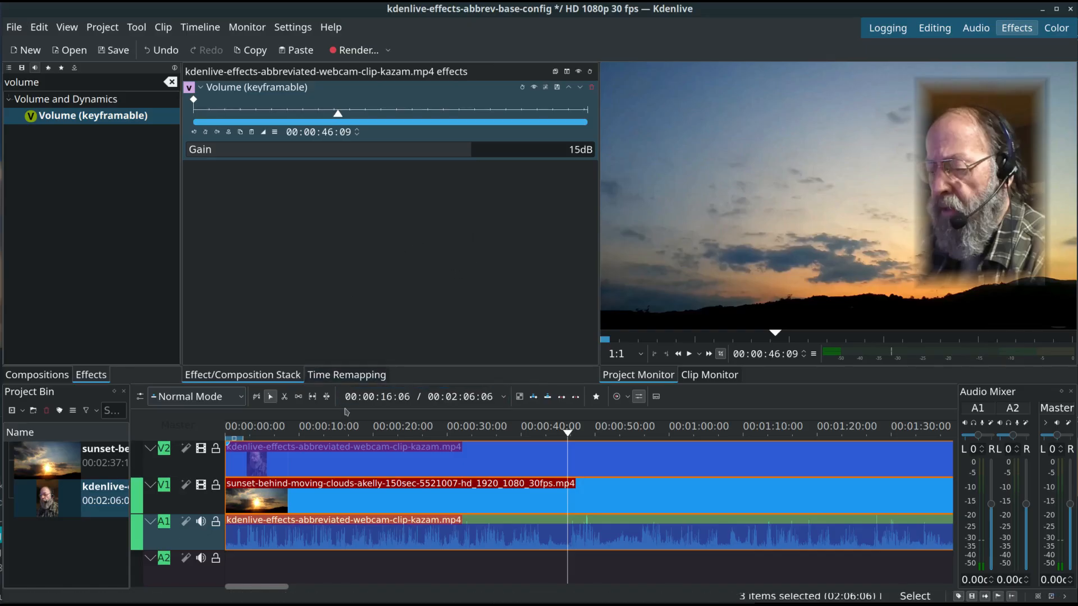
left_click(333, 433)
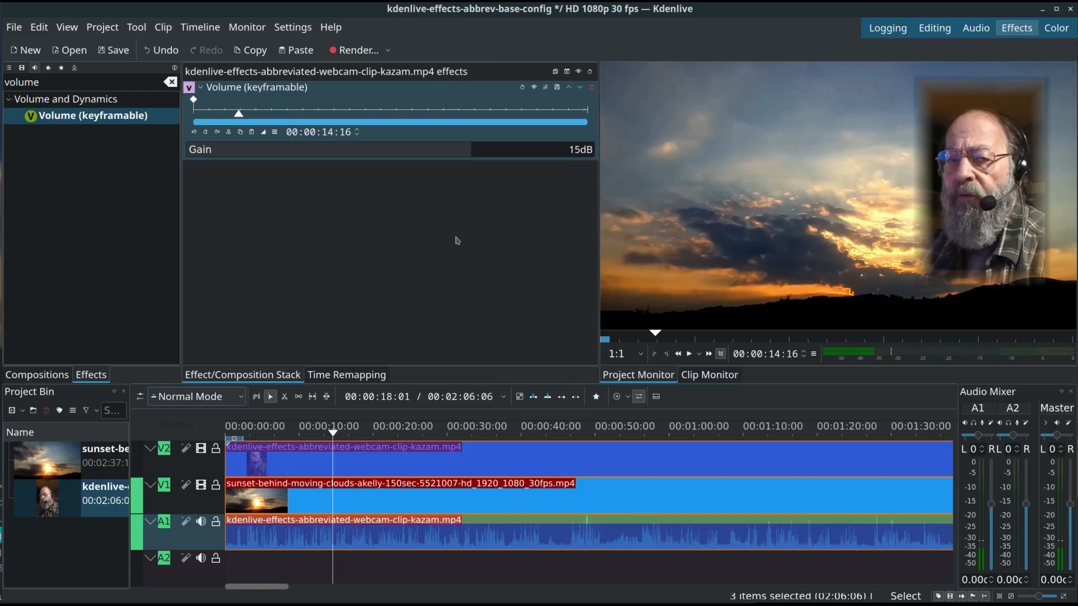
left_click(690, 355)
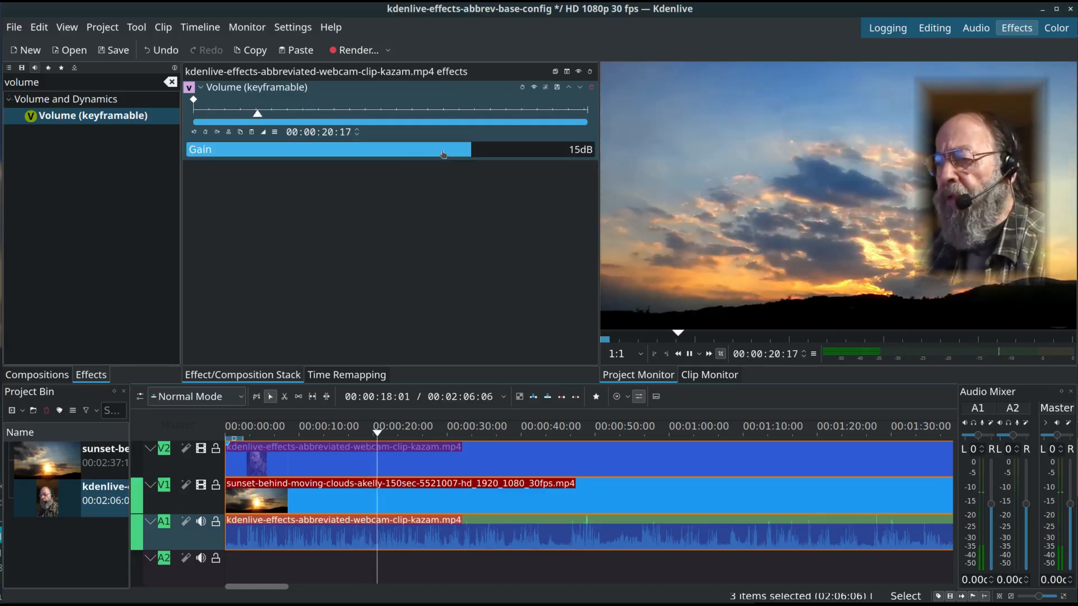
Step: Try different Volume gains during playback, including -77, -53, 34, -11, 27, -46, 19 and 38 dB, and end at 0 dB
left_click_drag(246, 150, 191, 151)
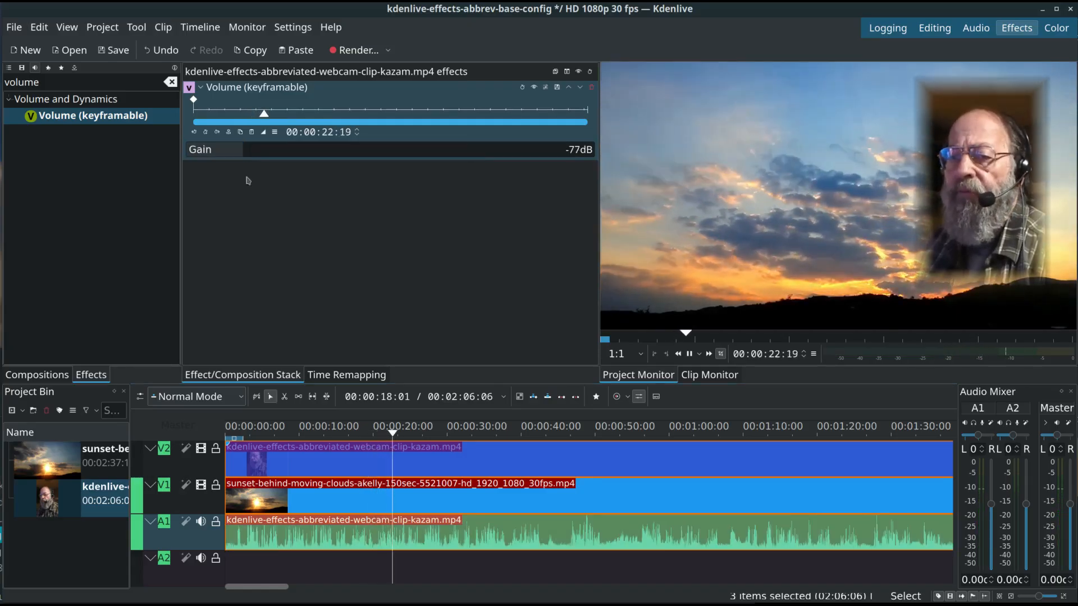
left_click(303, 151)
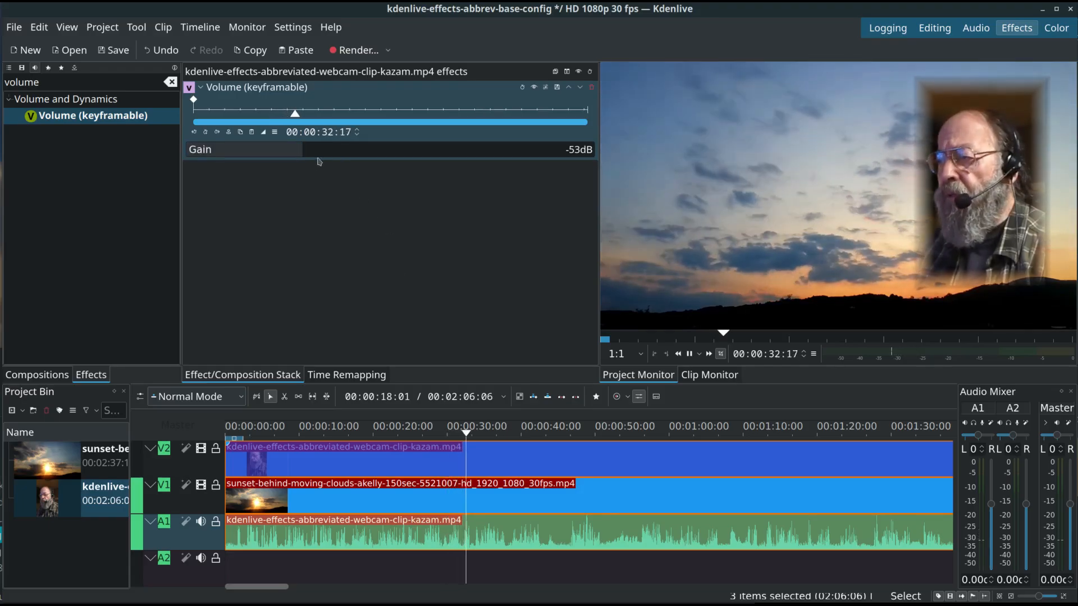
left_click(518, 151)
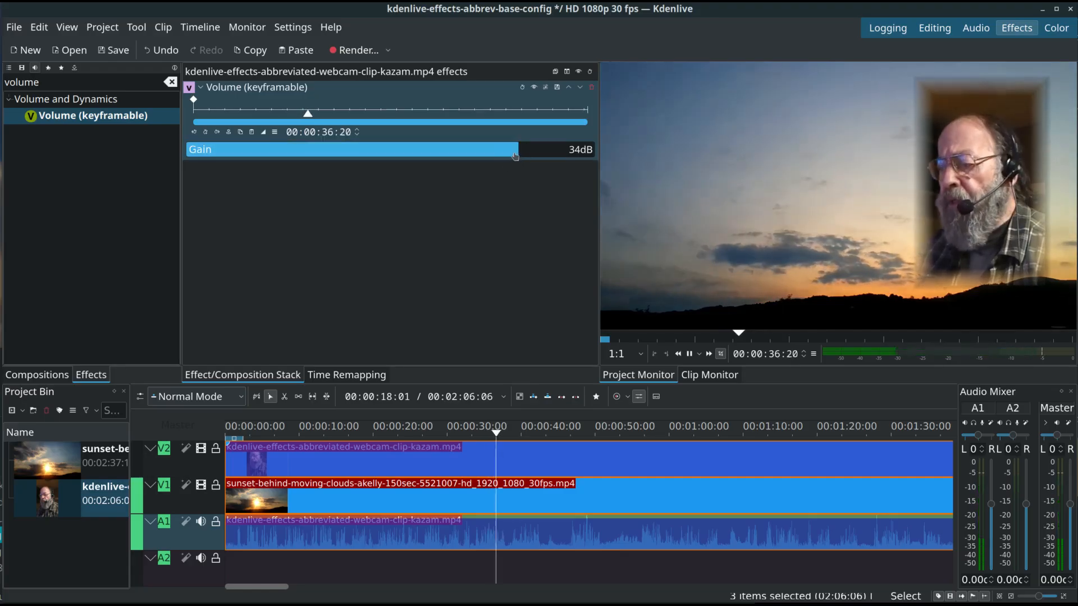
left_click(406, 149)
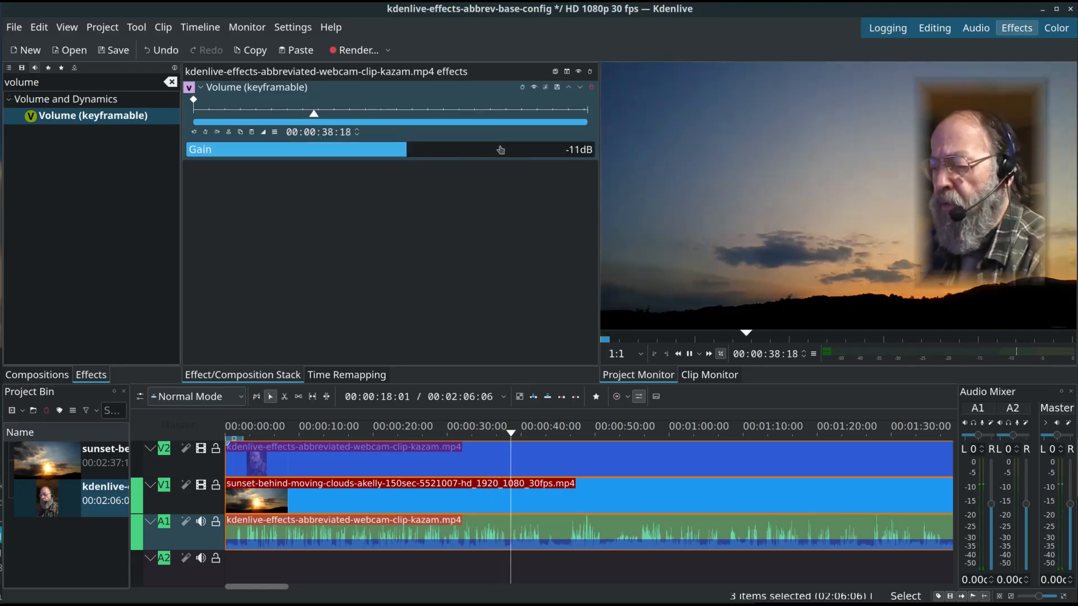
left_click(499, 151)
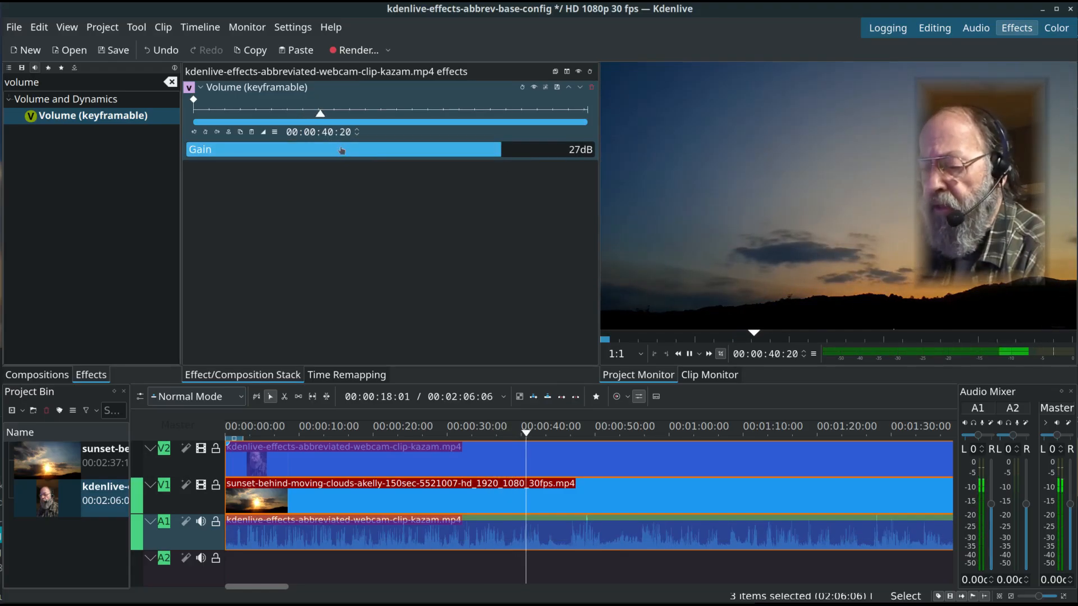
left_click(319, 149)
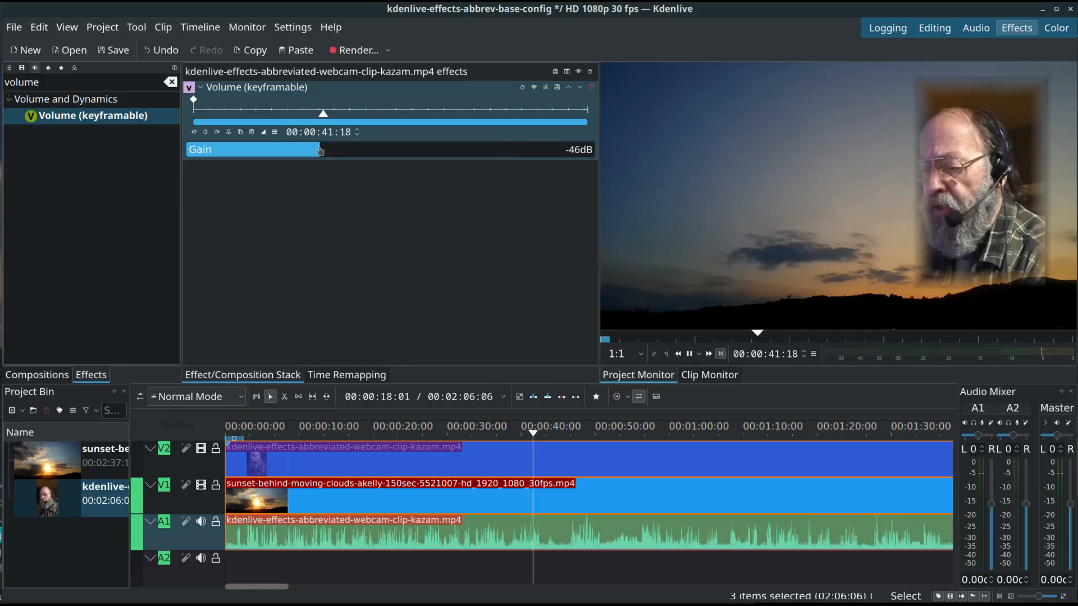
left_click(482, 149)
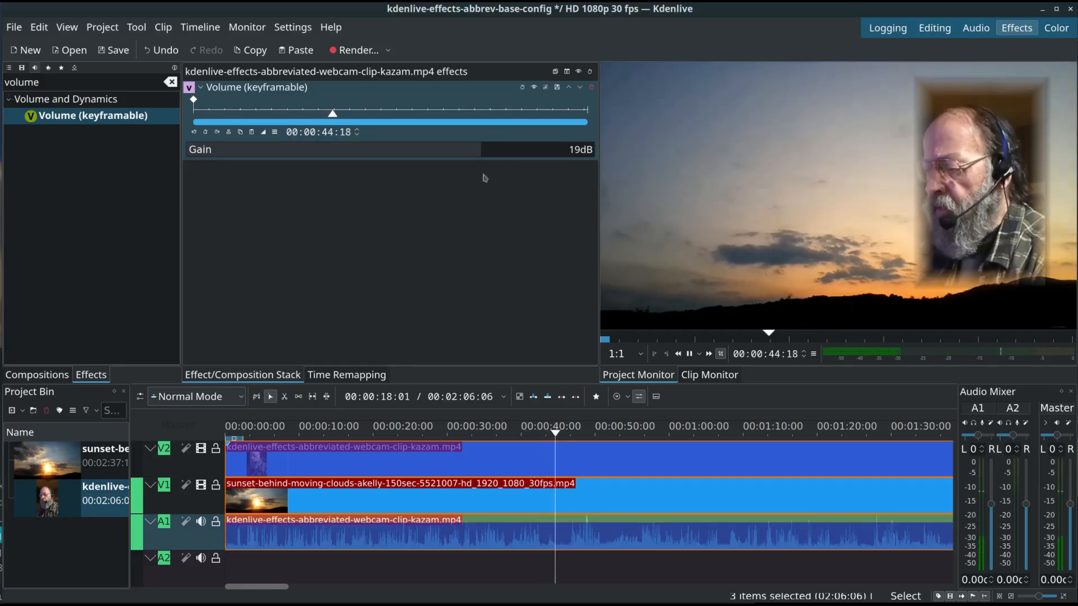
left_click(528, 149)
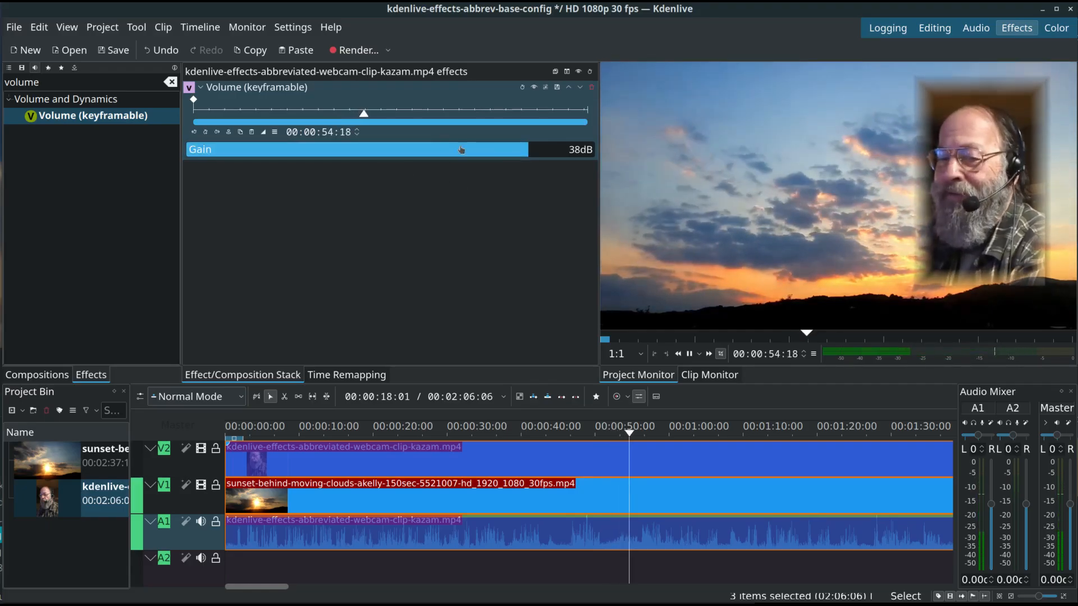
double_click(421, 154)
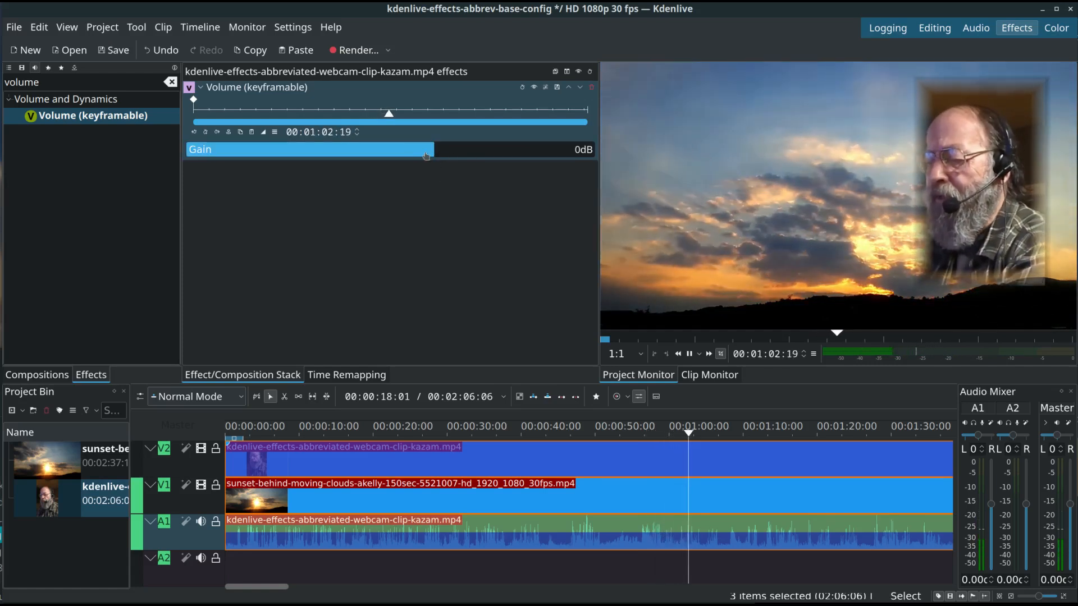
Step: Set the webcam audio's Volume gain to 9 dB, pause playback at 00:01:15:05, and save the project
left_click(463, 153)
left_click_drag(463, 152, 457, 153)
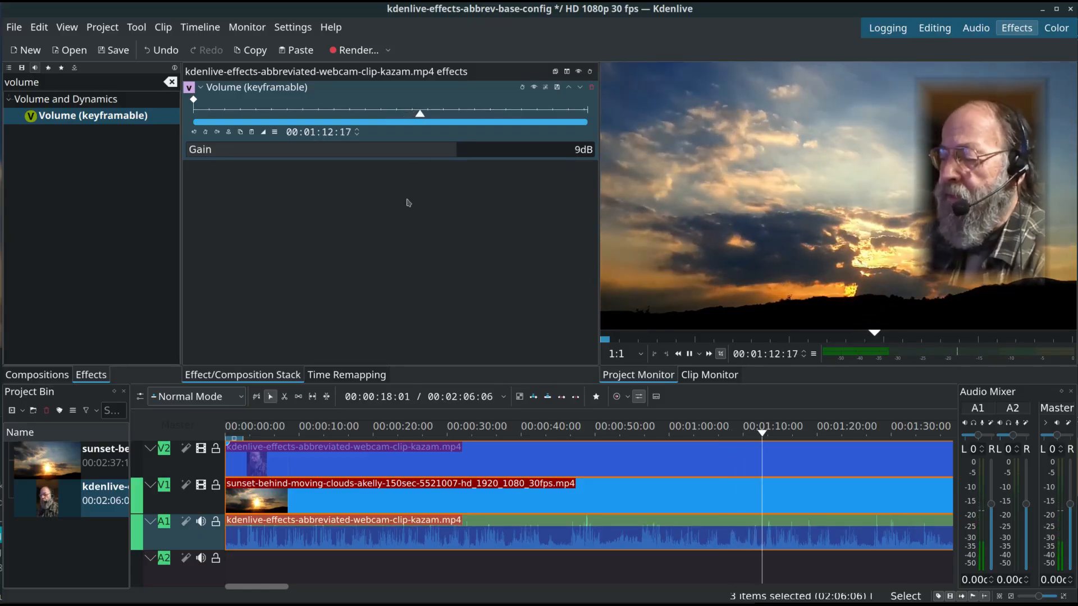
left_click(689, 354)
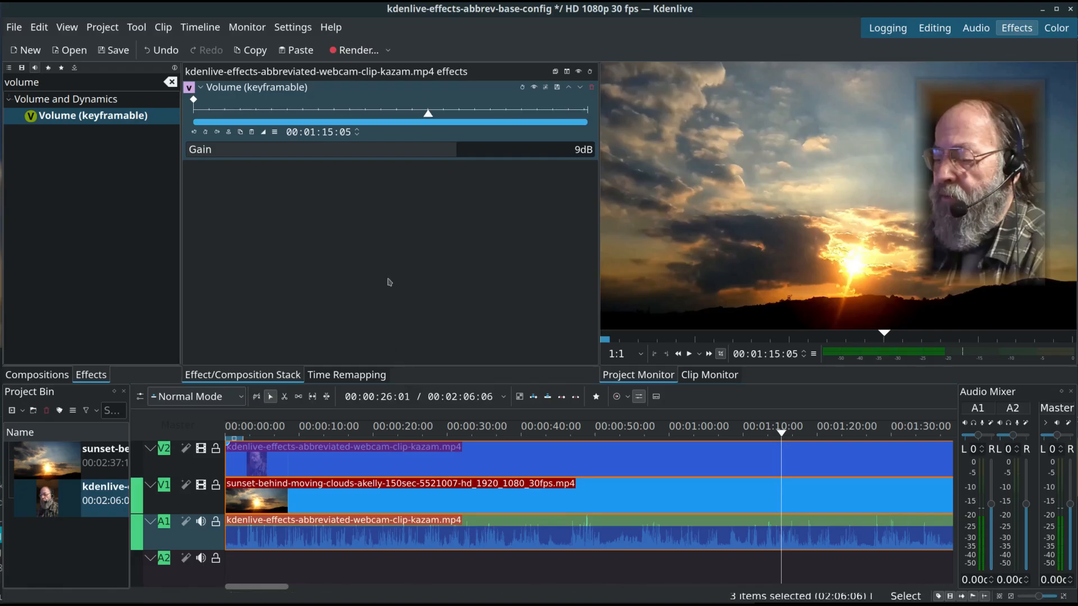
left_click(113, 52)
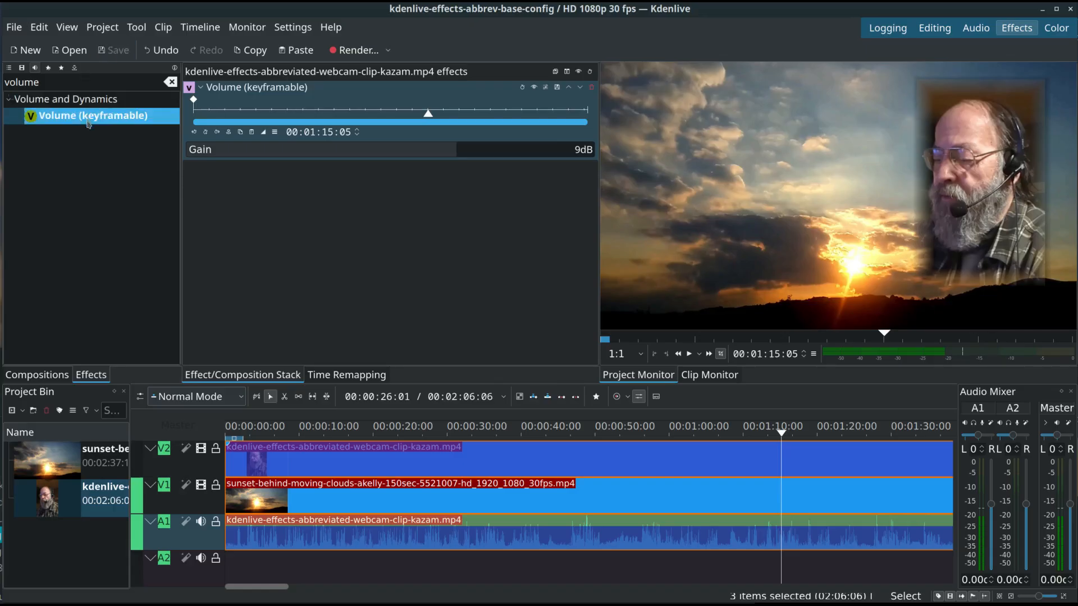
Step: Review the profile, project files and metadata in the project settings, and close them
left_click(101, 27)
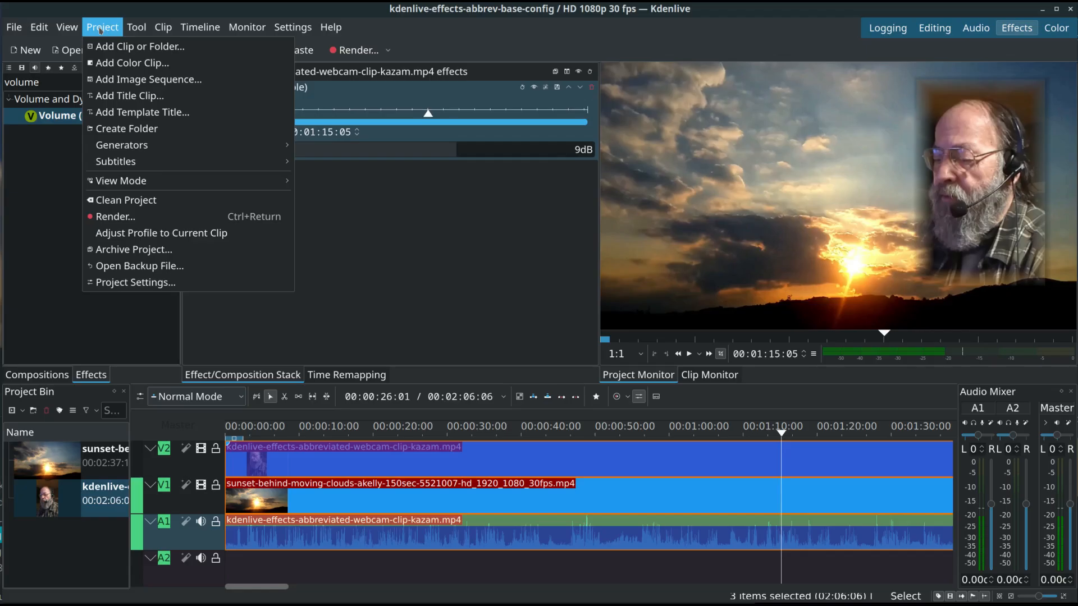
left_click(107, 282)
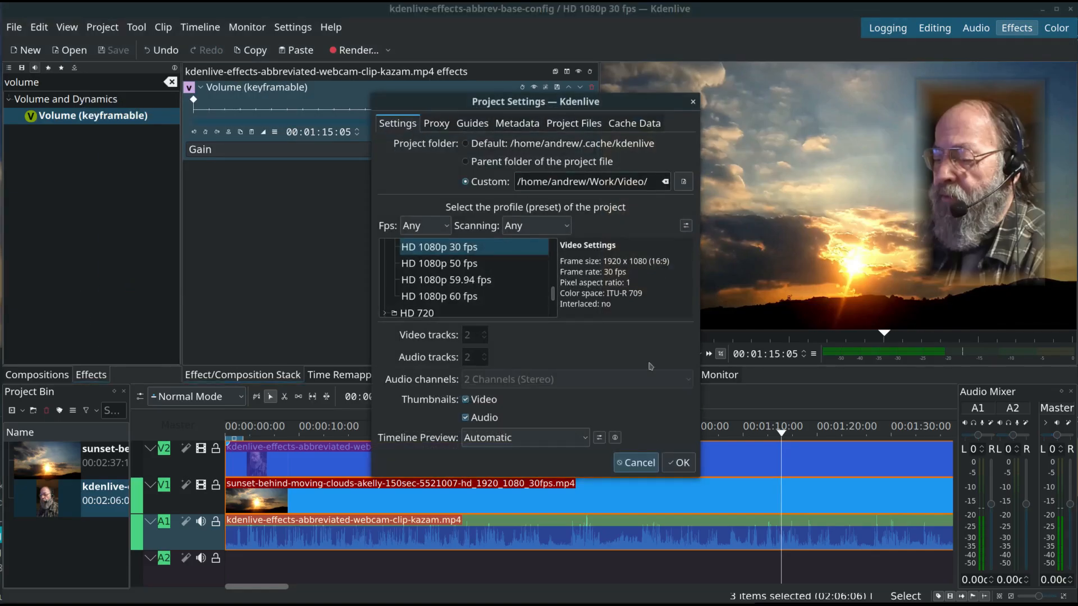
left_click(562, 124)
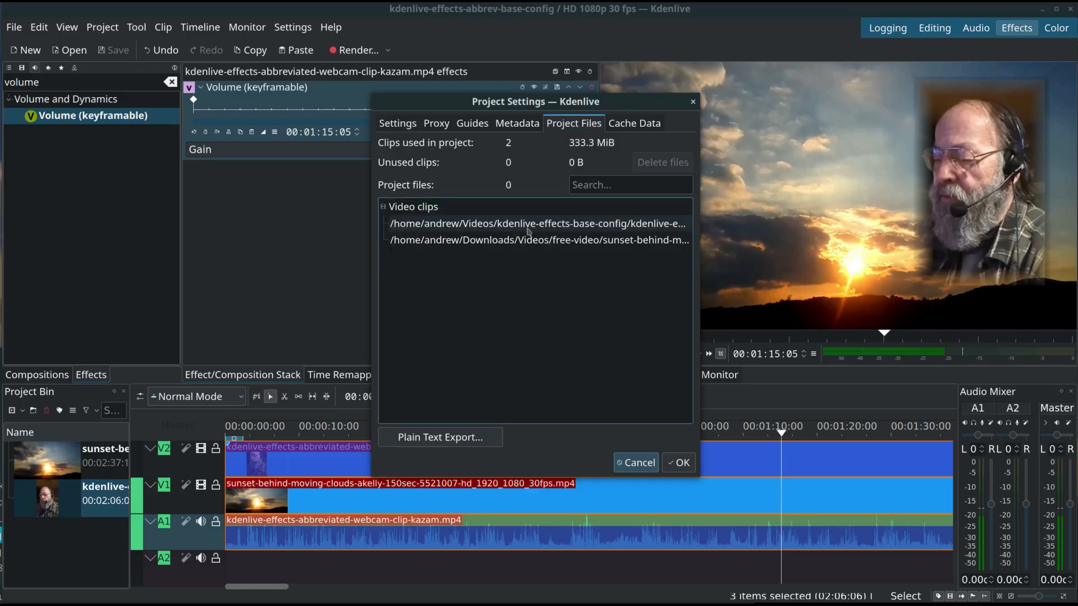
left_click(517, 124)
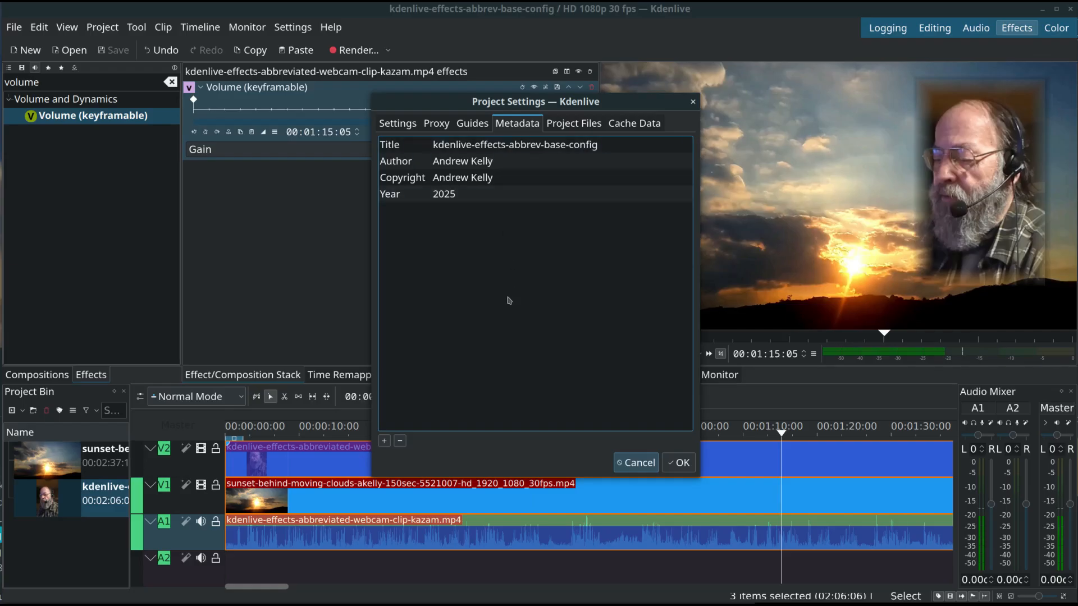
left_click(681, 462)
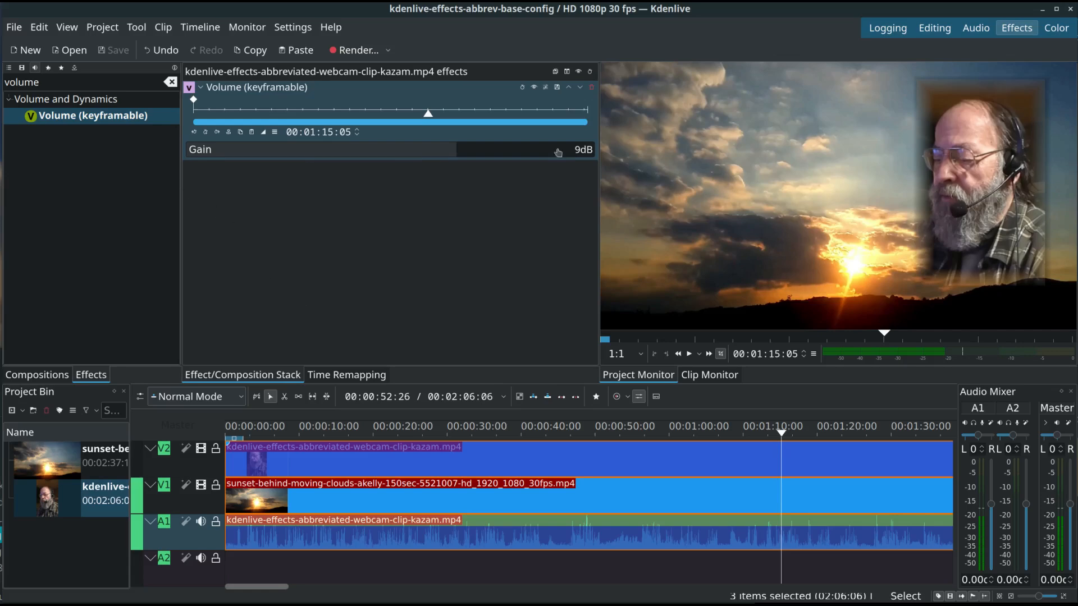
Step: Switch to the Editing workspace and enlarge the project bin and monitor area above the timeline
left_click(933, 29)
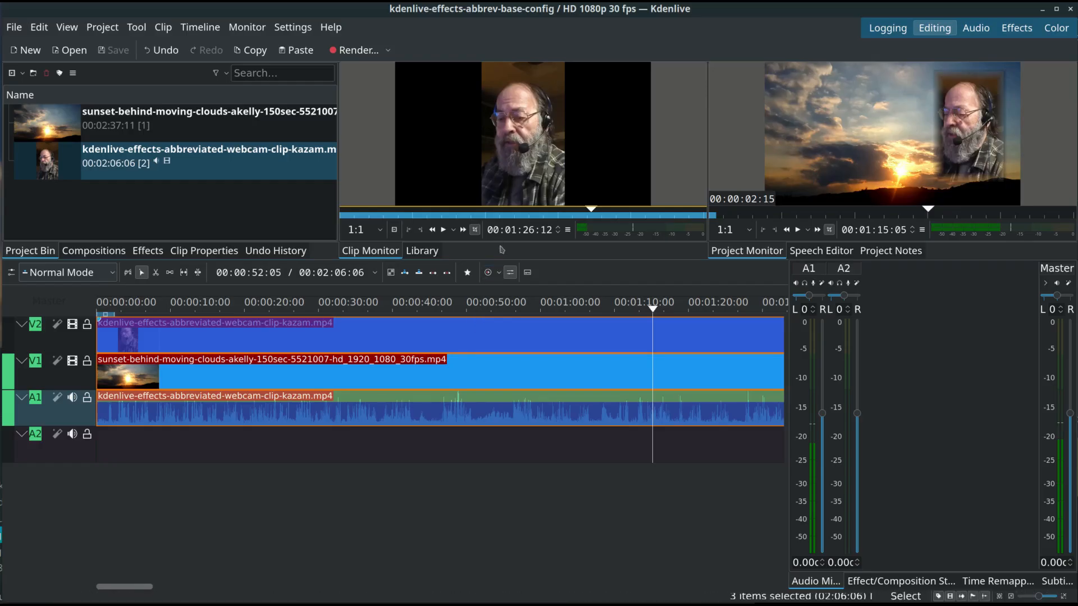
left_click_drag(501, 257, 497, 367)
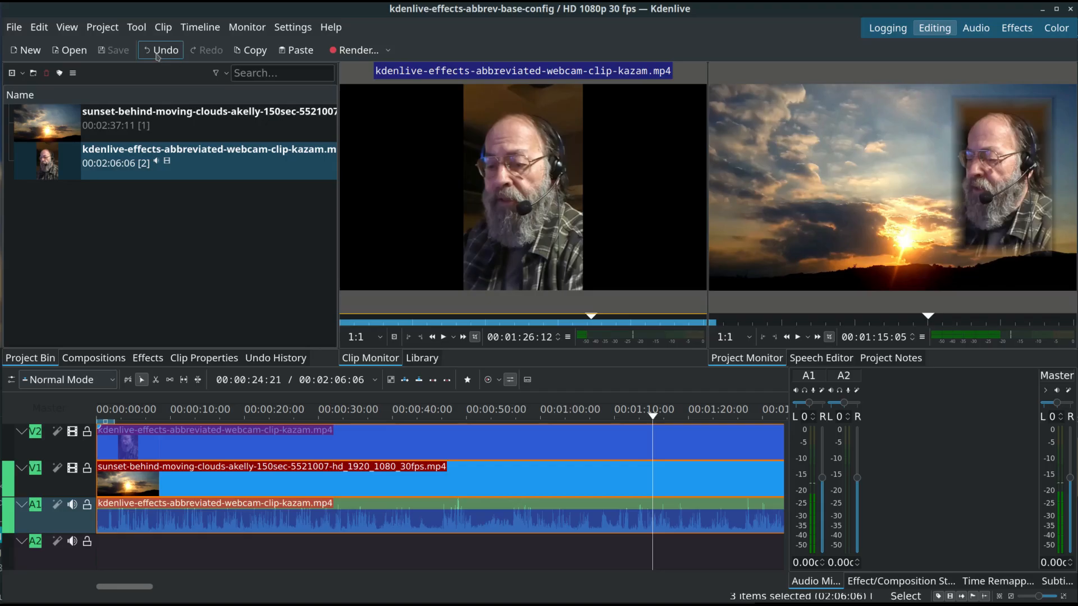
Step: Copy the project's title text from the metadata in the project settings, and close the settings
left_click(112, 30)
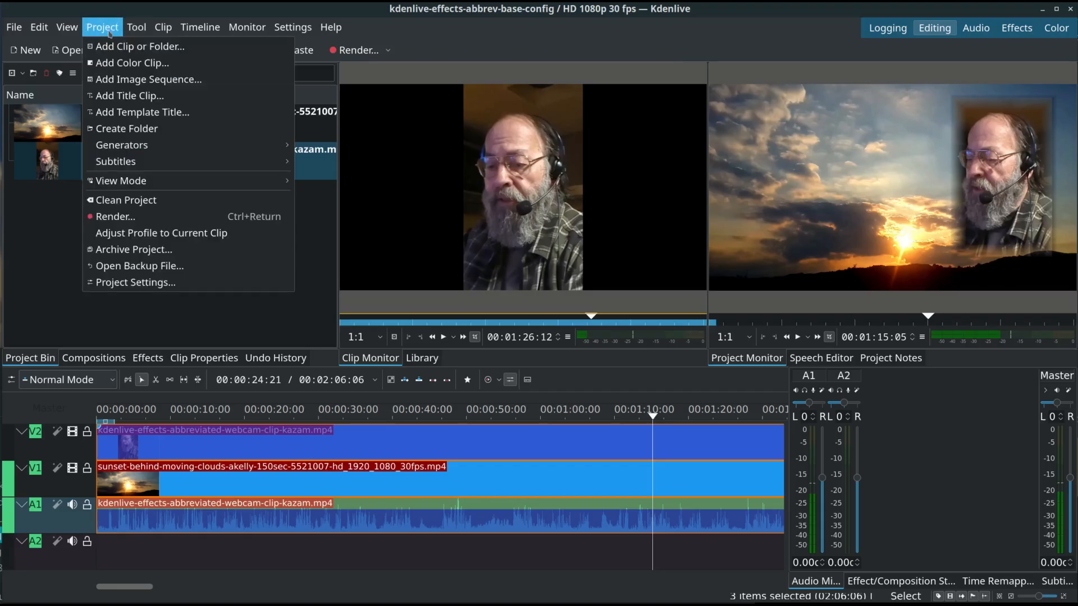
left_click(122, 283)
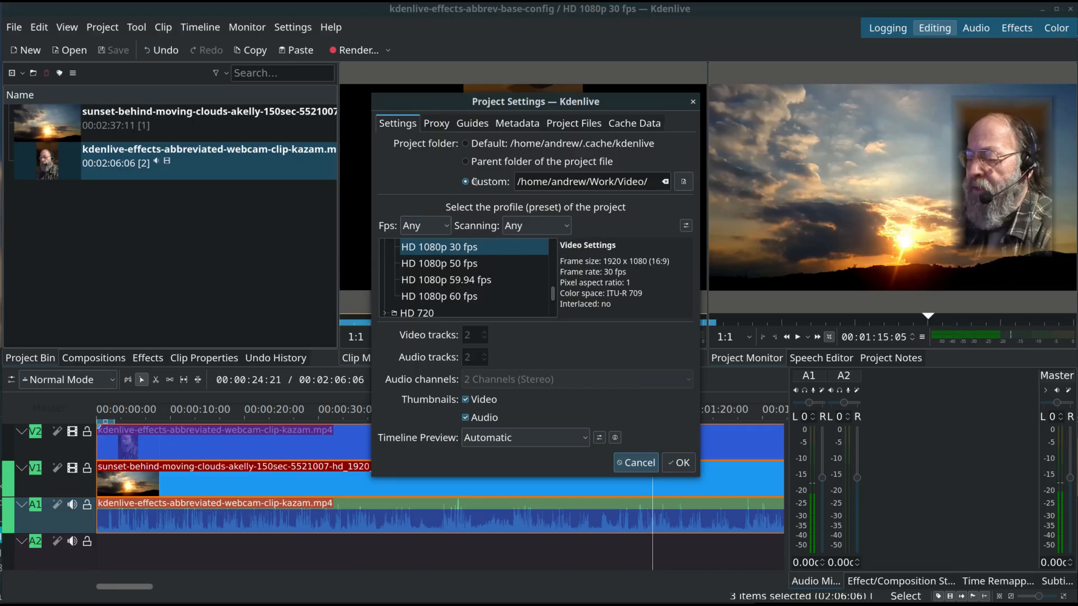
left_click(530, 127)
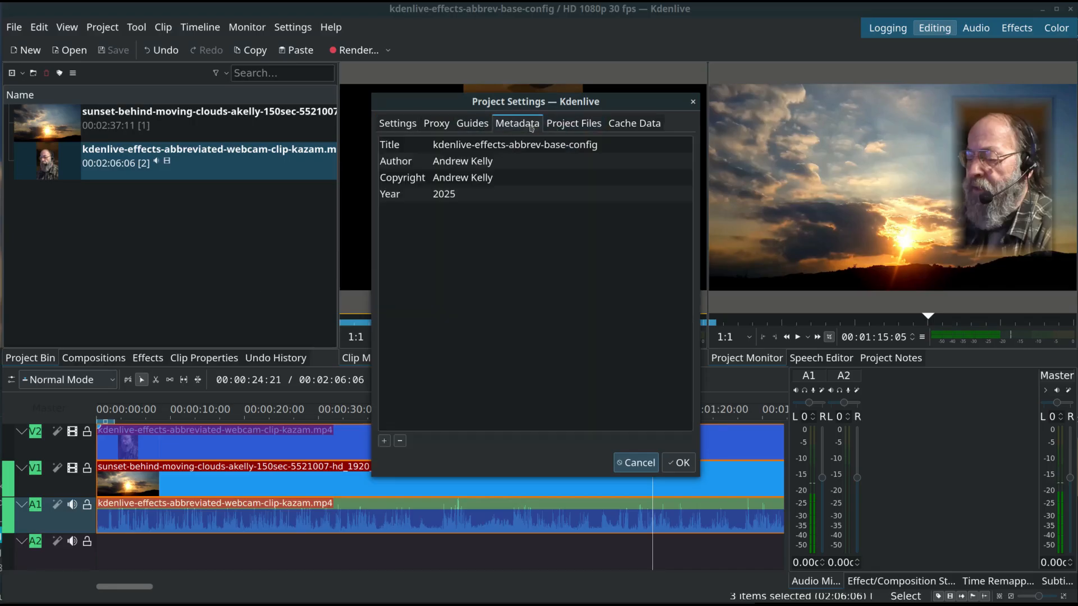
left_click(602, 150)
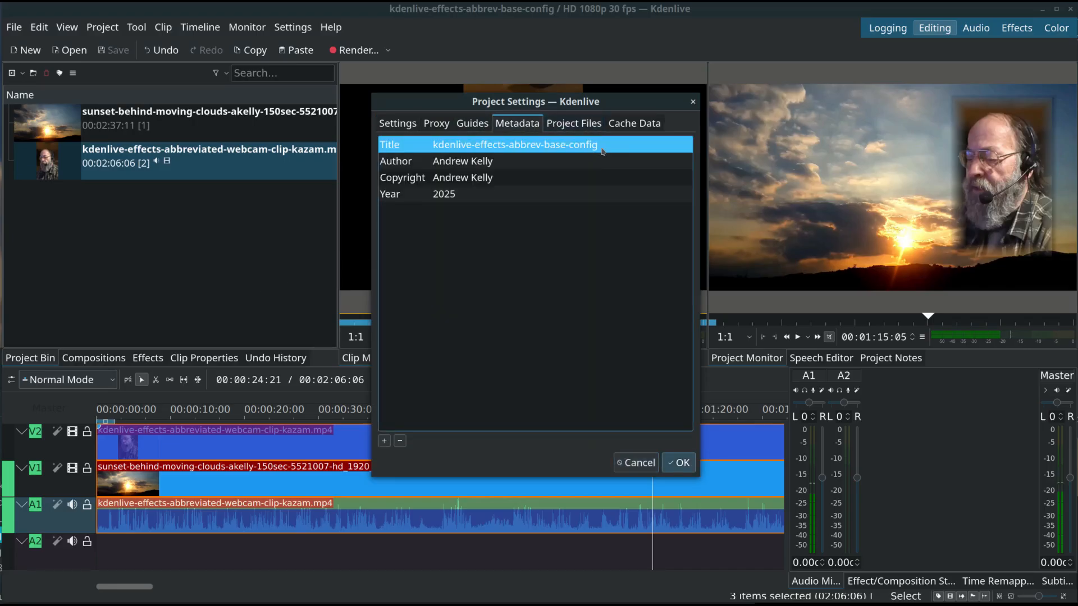
left_click(593, 148)
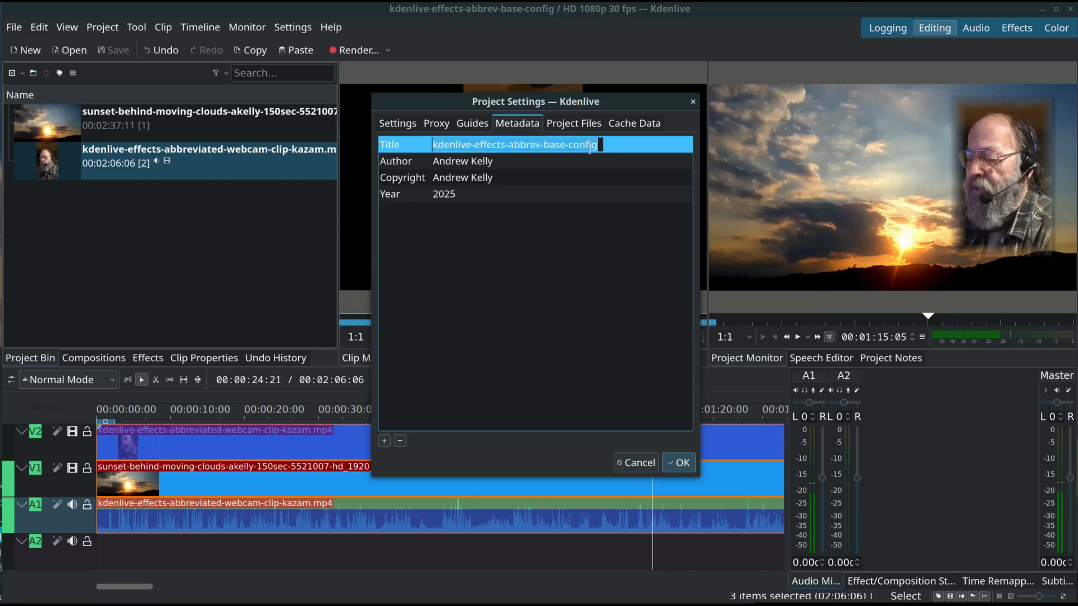
right_click(551, 146)
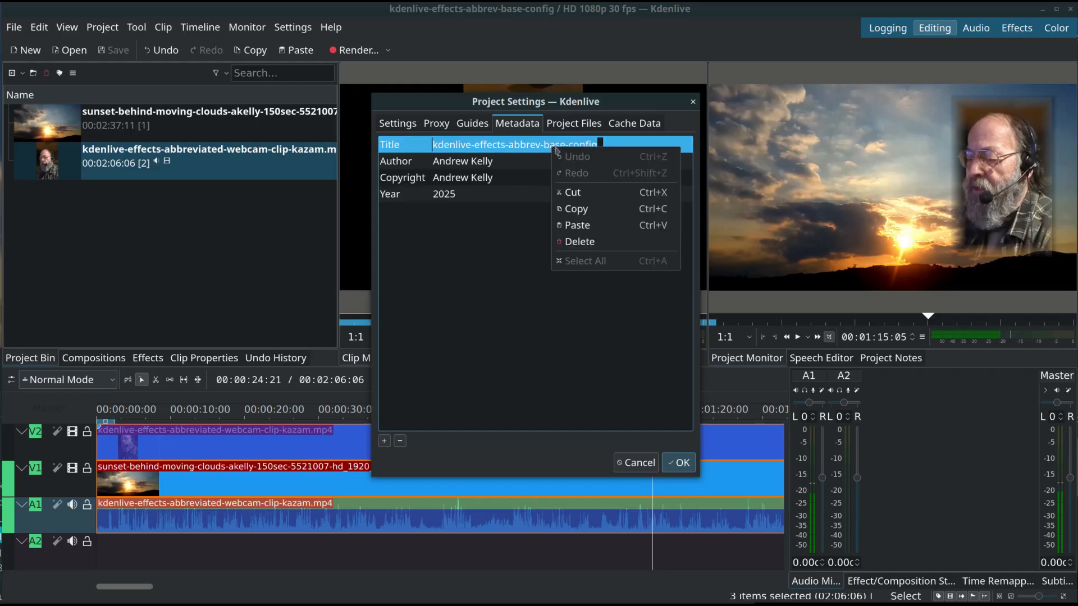
left_click(569, 212)
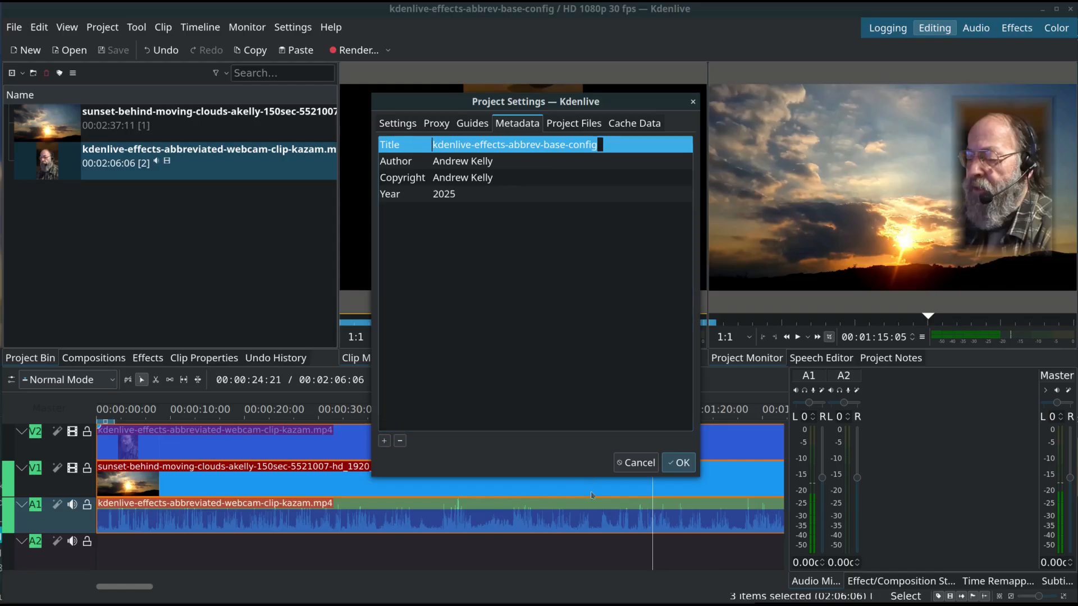
left_click(679, 462)
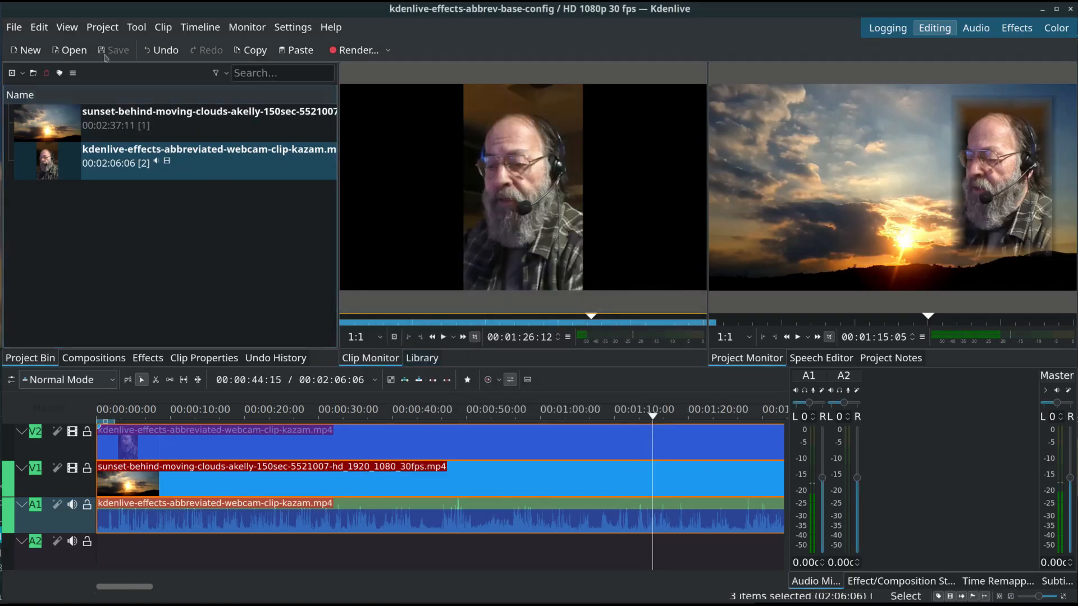
Step: Save a copy of the project in the Video folder as kdenlive-effects-abbrev-base-config-copy-v1
left_click(14, 27)
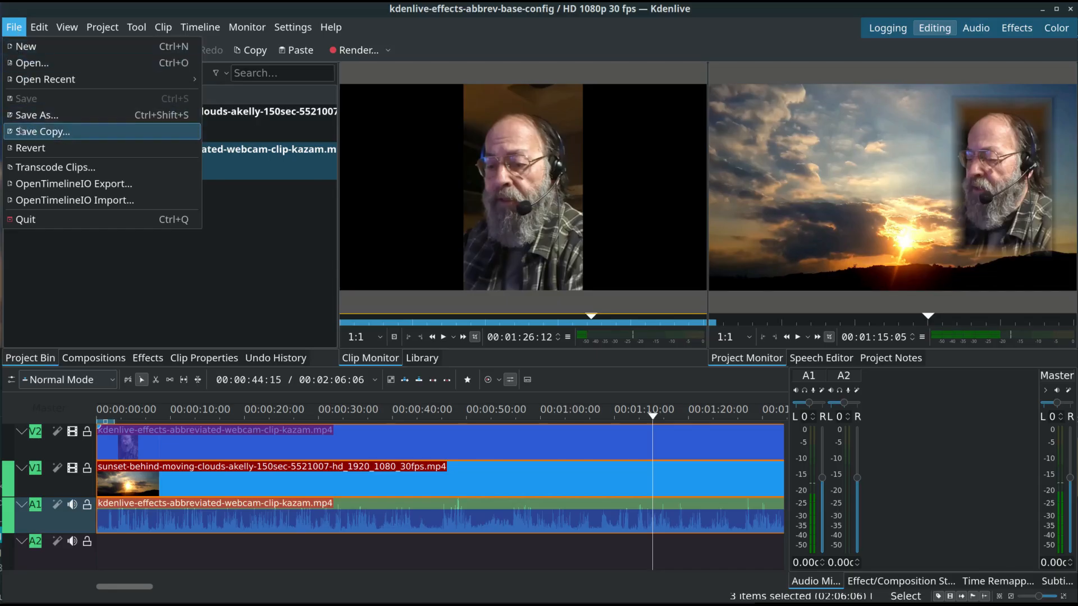
left_click(47, 132)
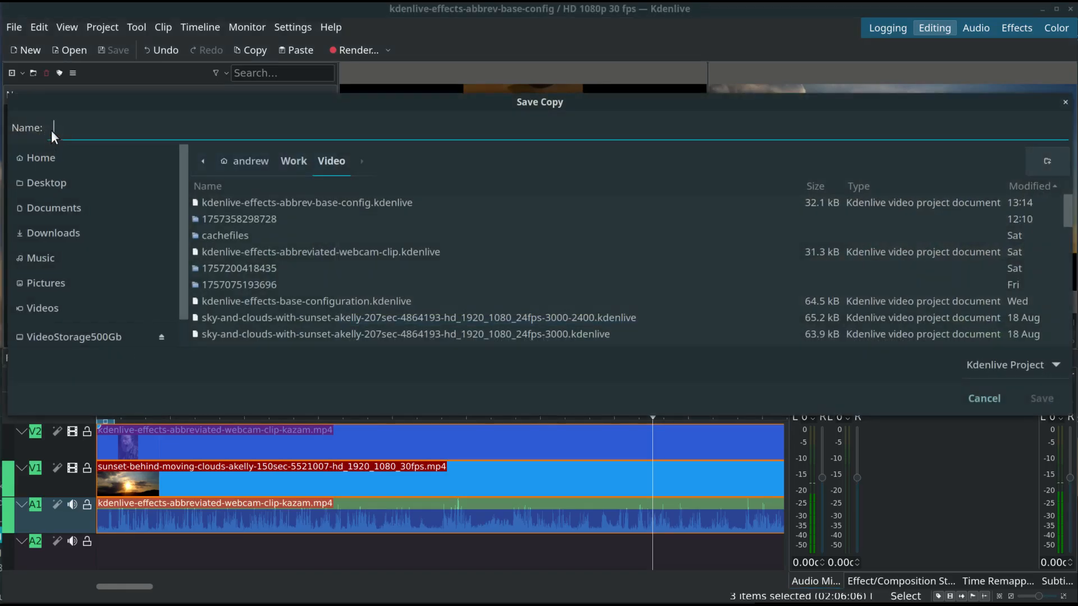
right_click(87, 128)
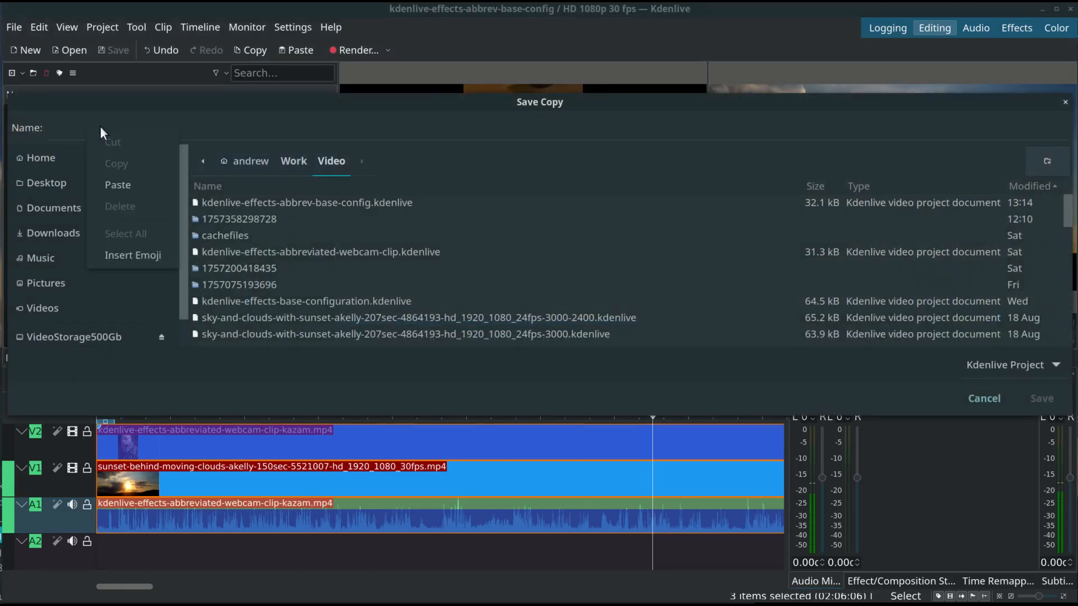
left_click(106, 184)
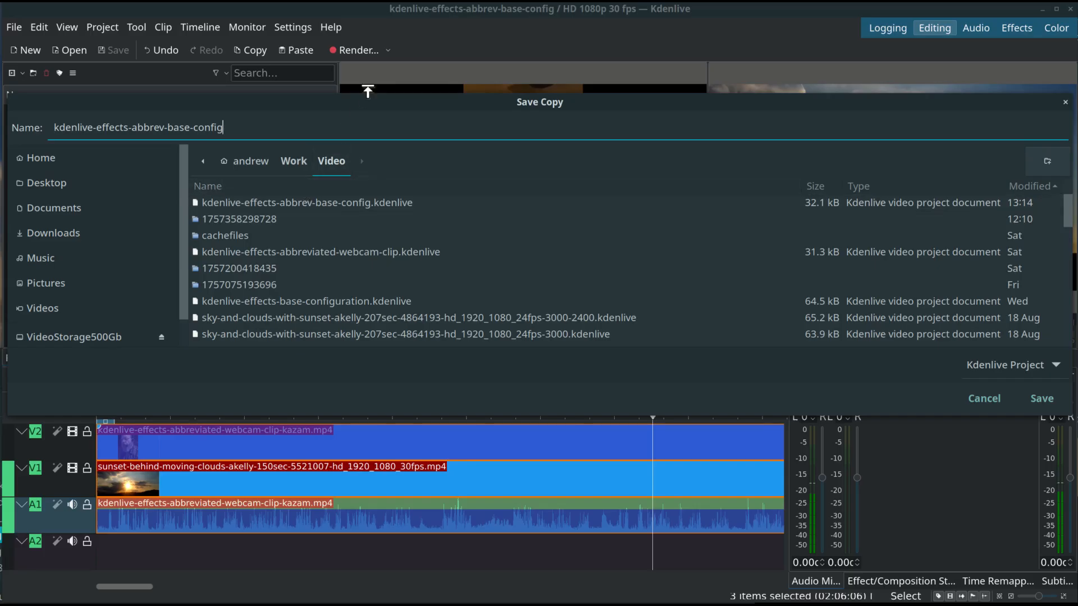
type("-copy-v1")
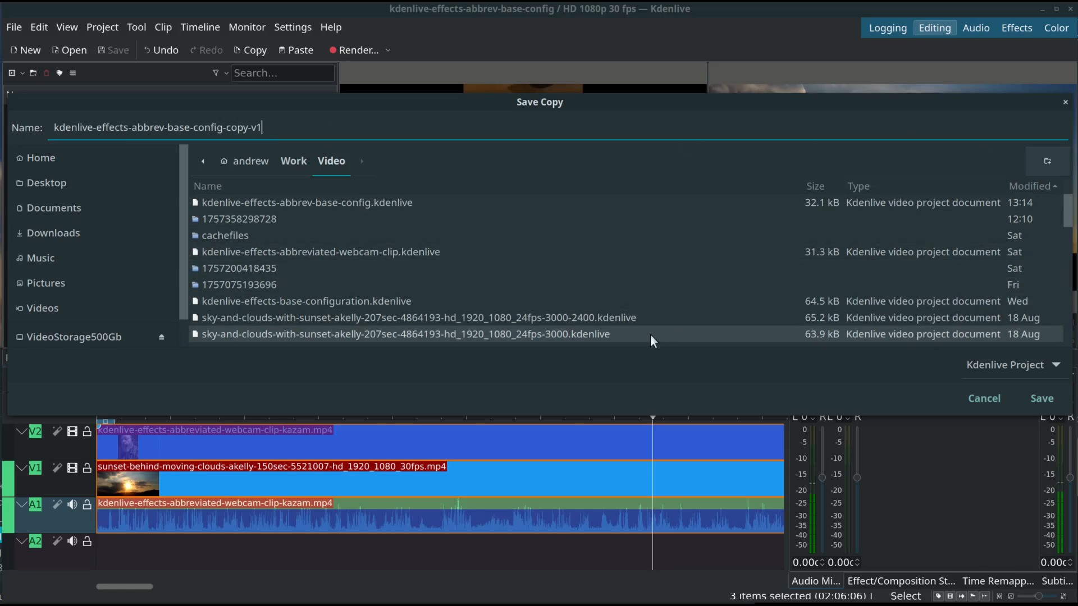
left_click(1035, 396)
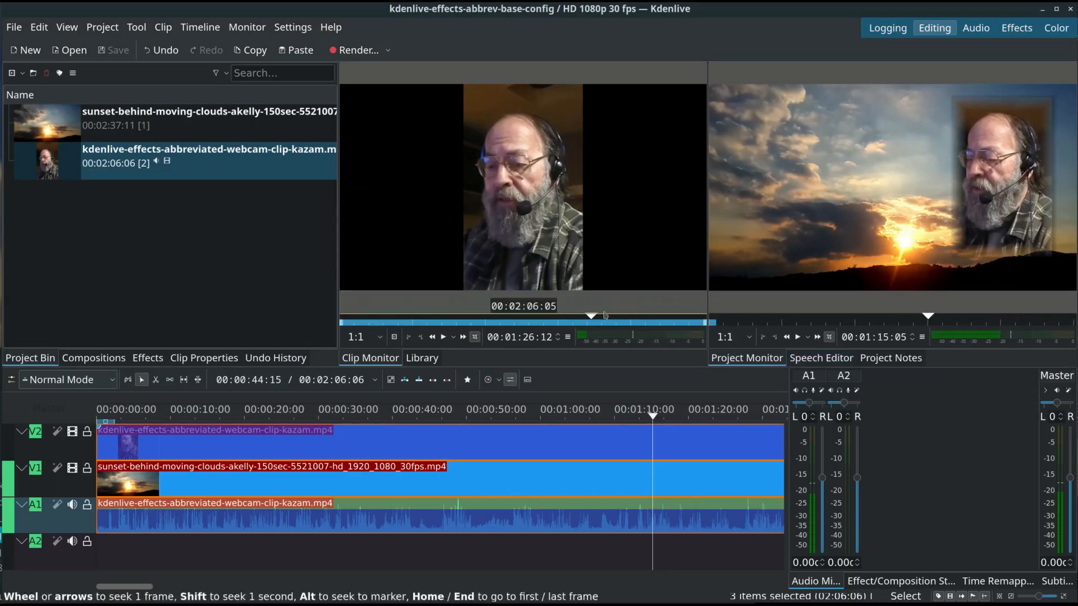
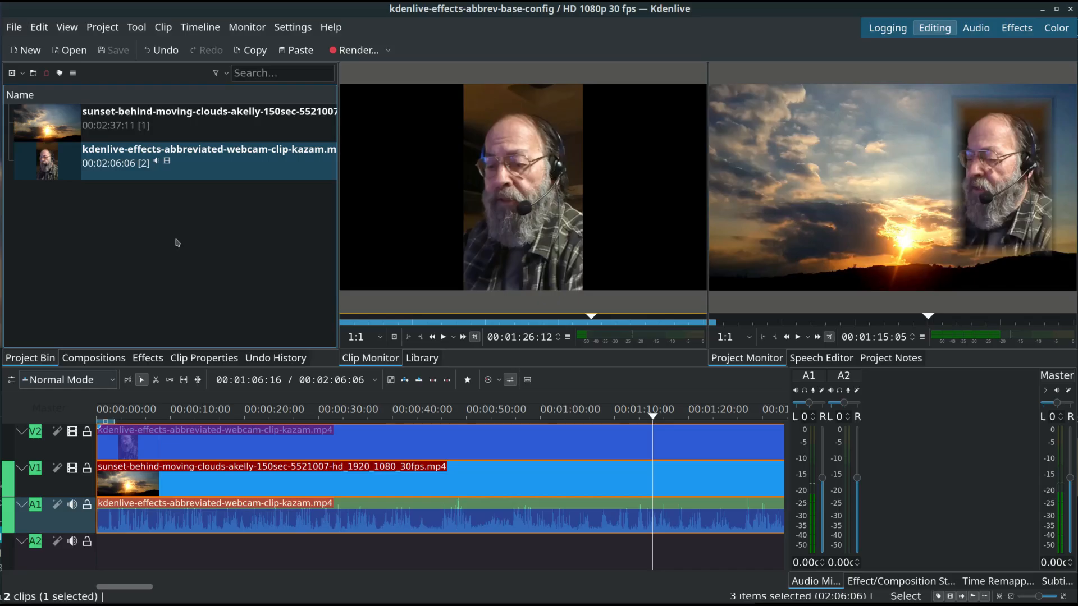
Step: Deselect the webcam clip in the project bin and return the playhead to the start of the timeline
left_click(160, 241)
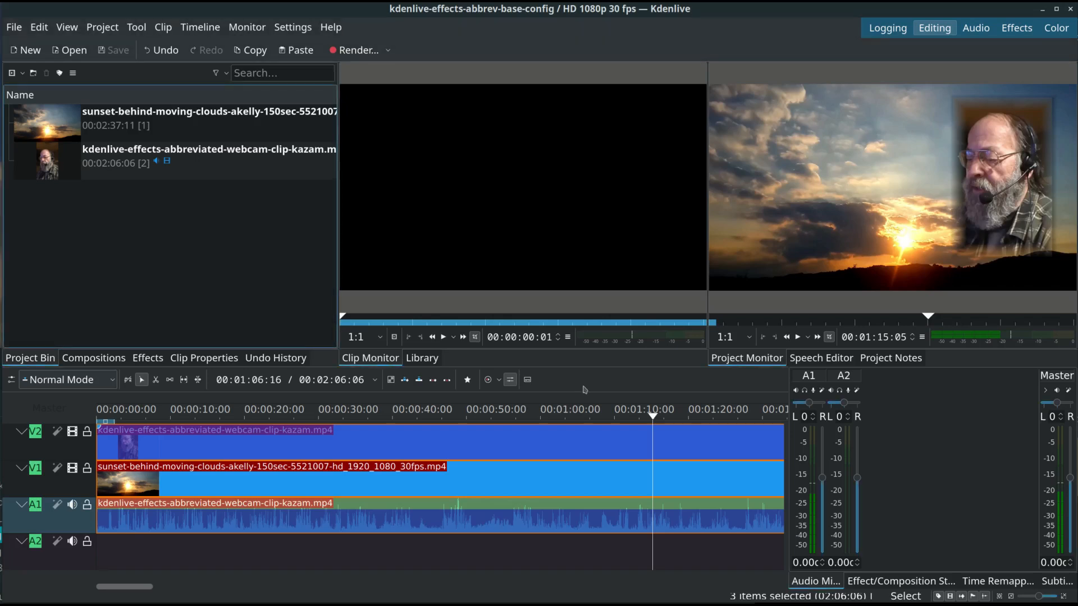
left_click(517, 413)
key("Home")
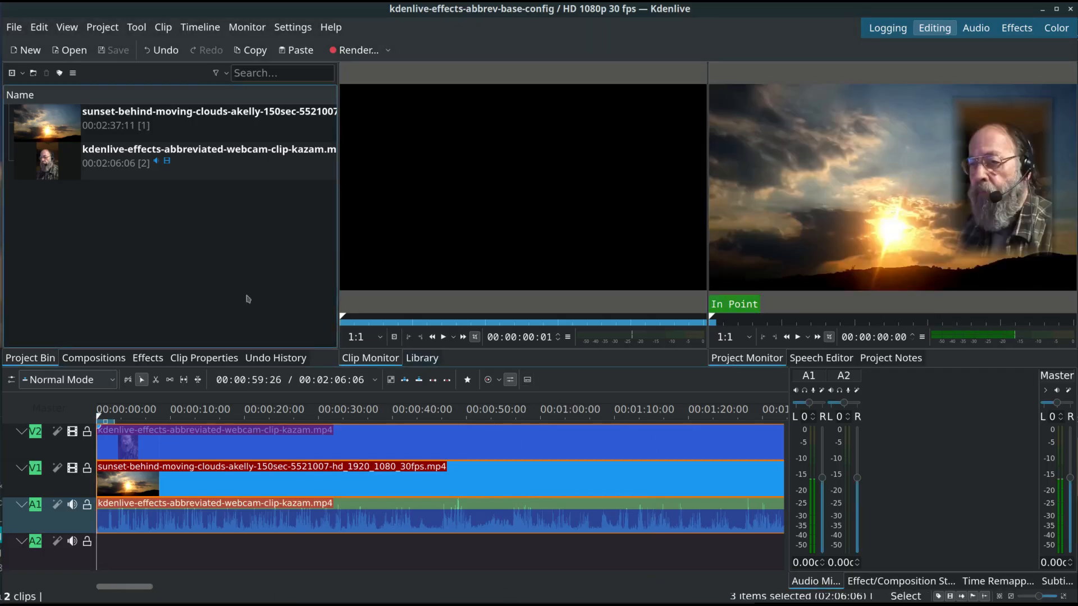
Step: Compare the Library with the clip monitor, and leave the Library's saved sequences displayed
left_click(426, 359)
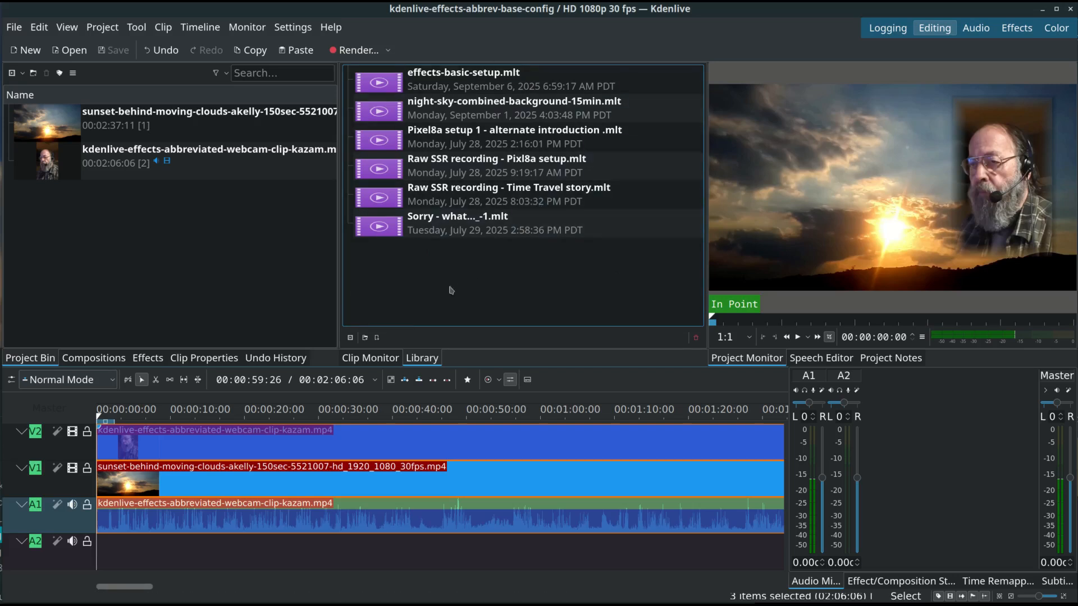
left_click(380, 359)
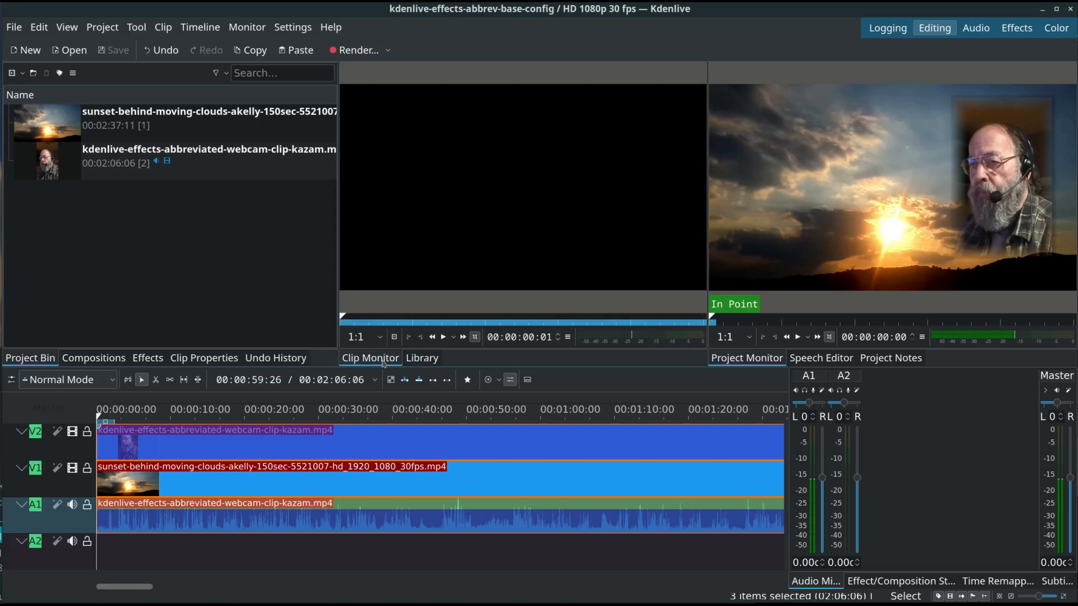
left_click(208, 163)
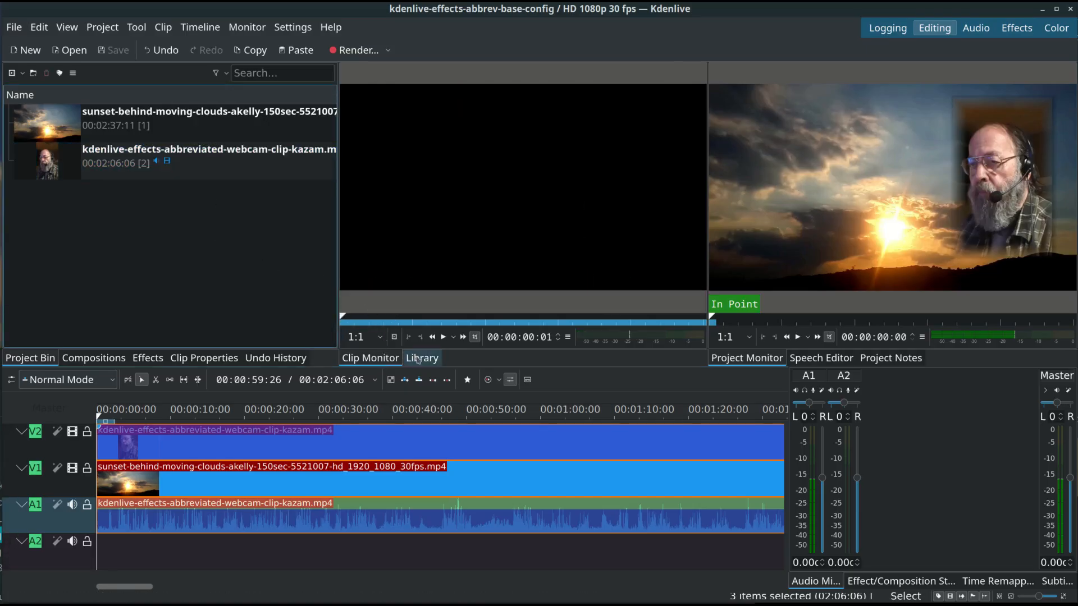
left_click(421, 359)
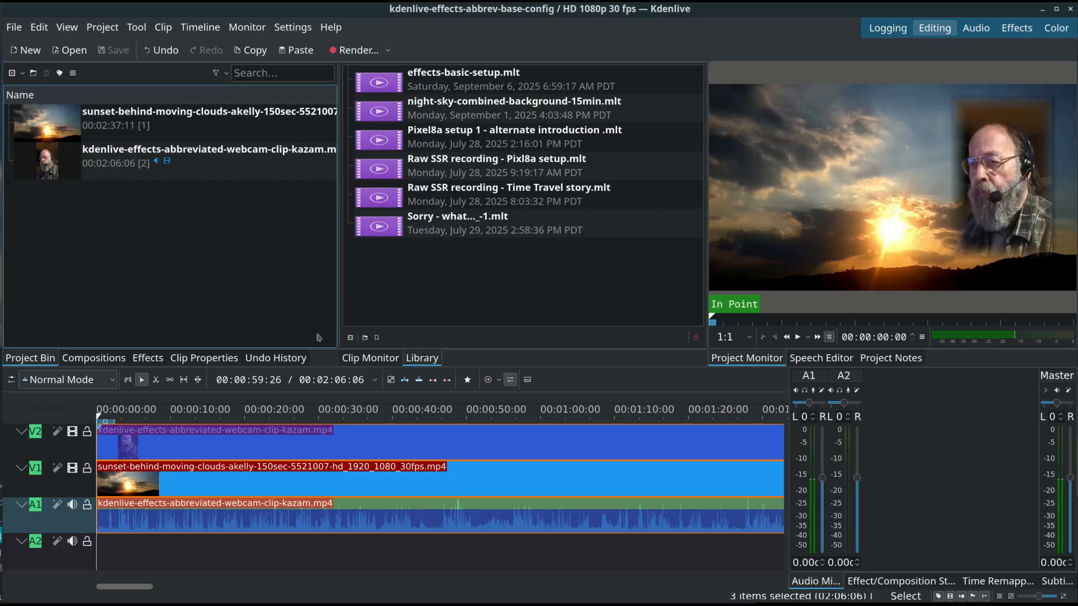
Step: Look through the settings and help commands, and check the version in the About Kdenlive information
left_click(66, 29)
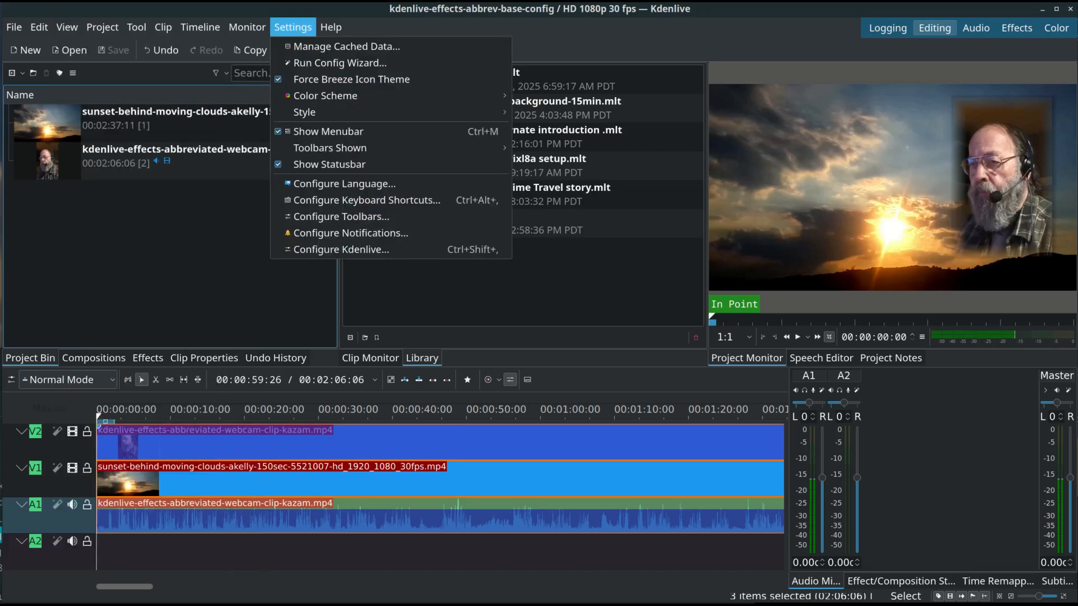
left_click(393, 18)
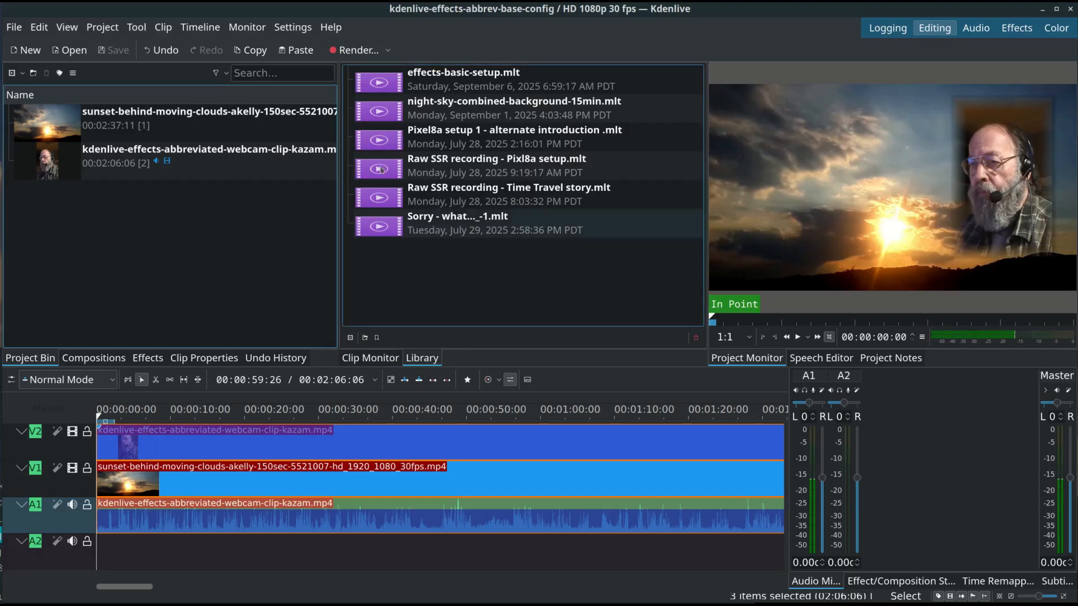
left_click(331, 27)
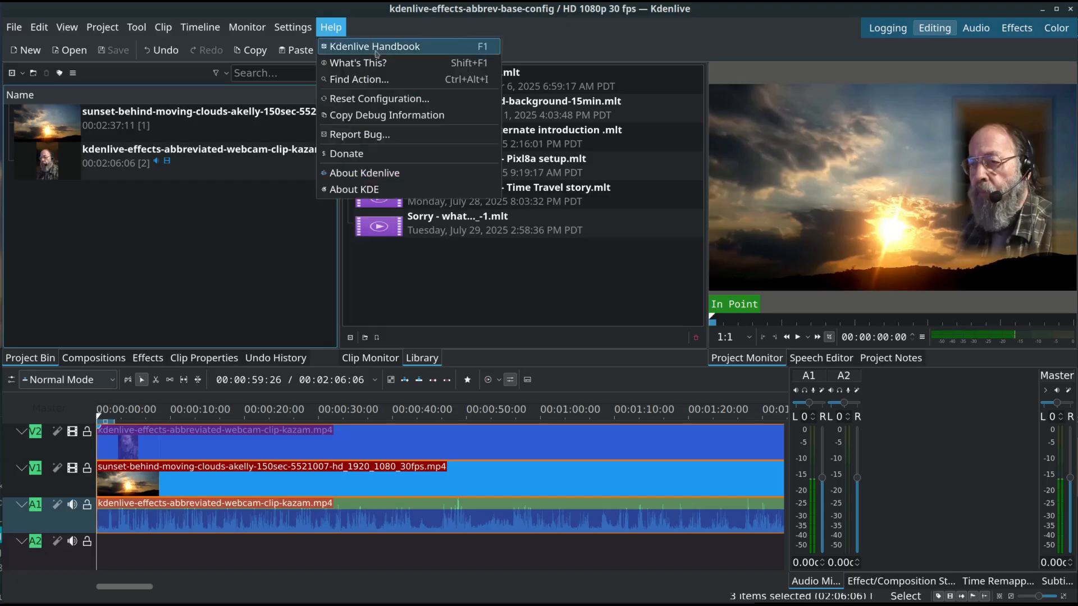
left_click(362, 174)
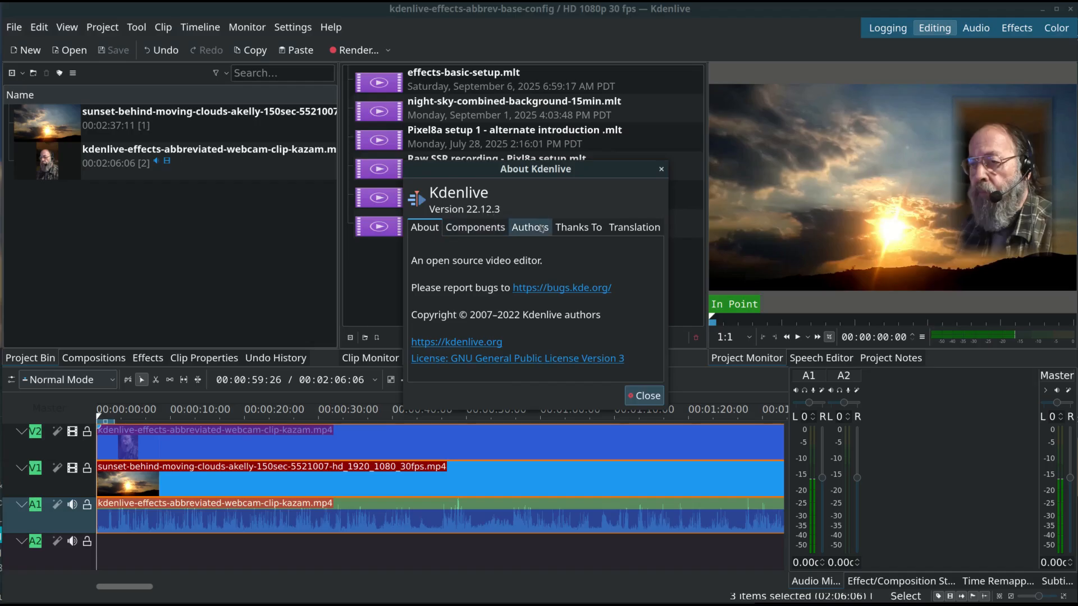
left_click(638, 402)
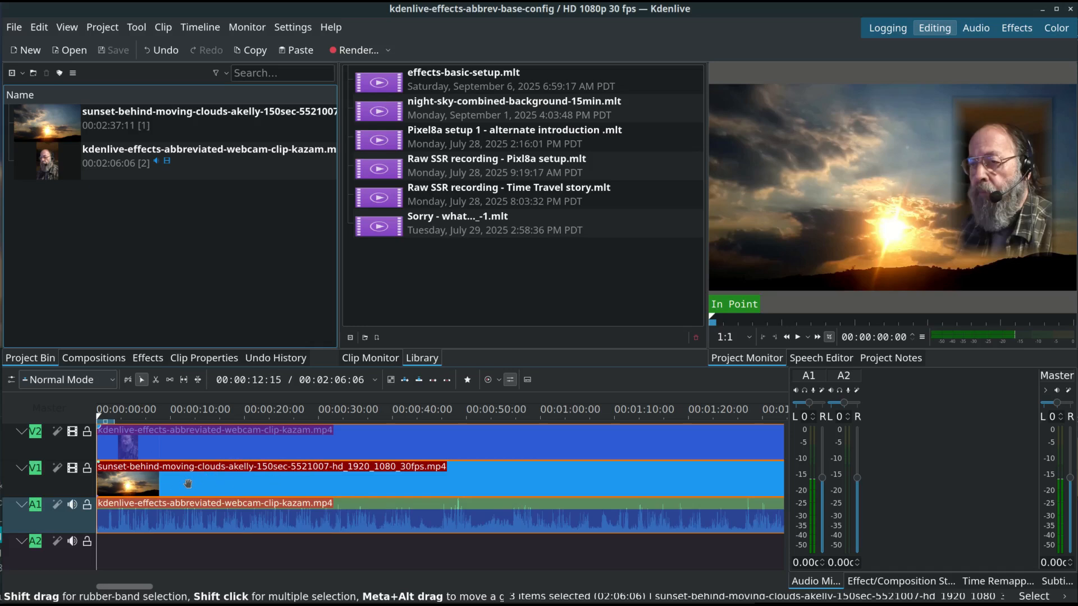
Step: Ungroup the sunset clip on V1 from the webcam video and audio clips
left_click(244, 484)
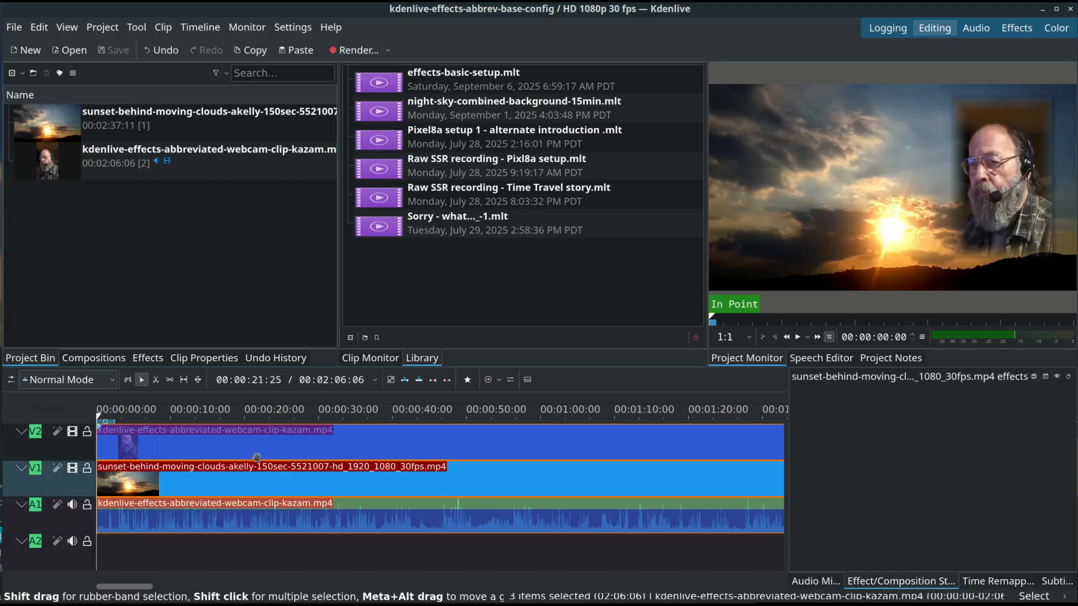
right_click(232, 486)
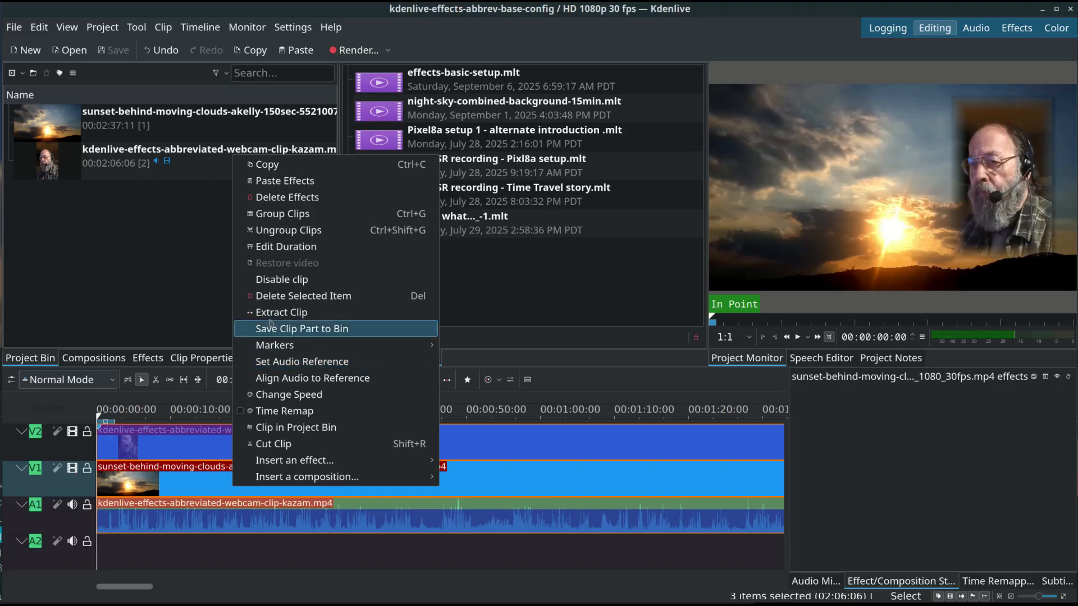
left_click(283, 232)
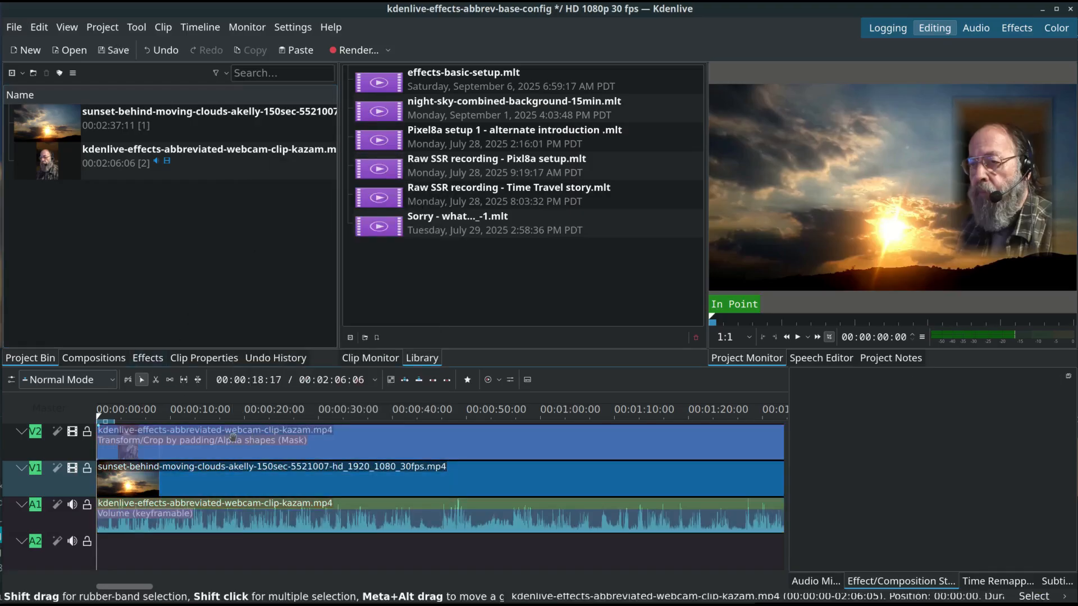
Step: Group the webcam video on V2 with its audio on A1, and check the effects applied to each
left_click(193, 439)
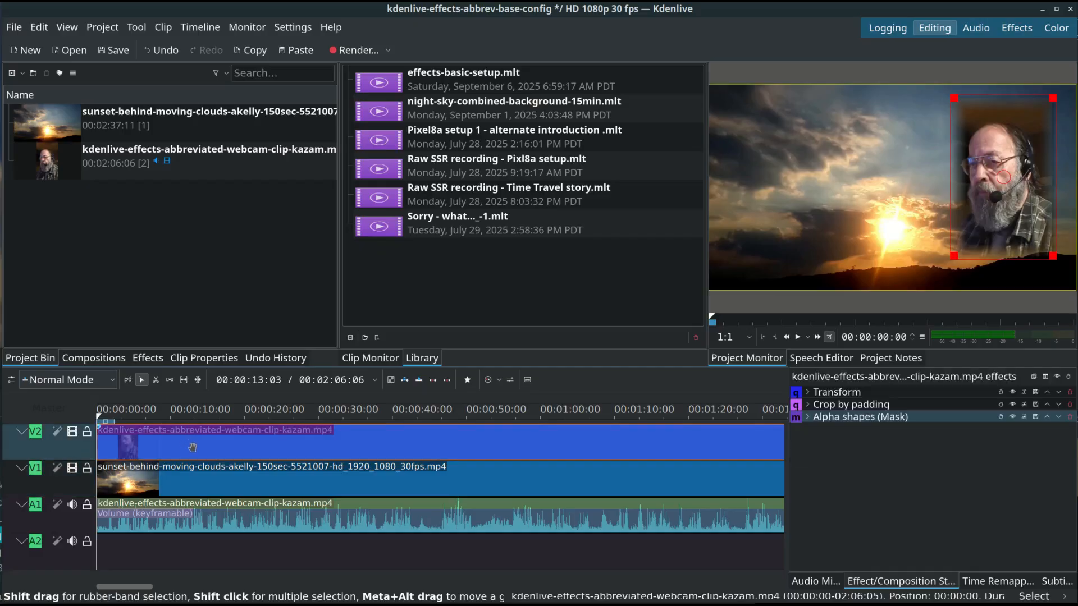
left_click(181, 523)
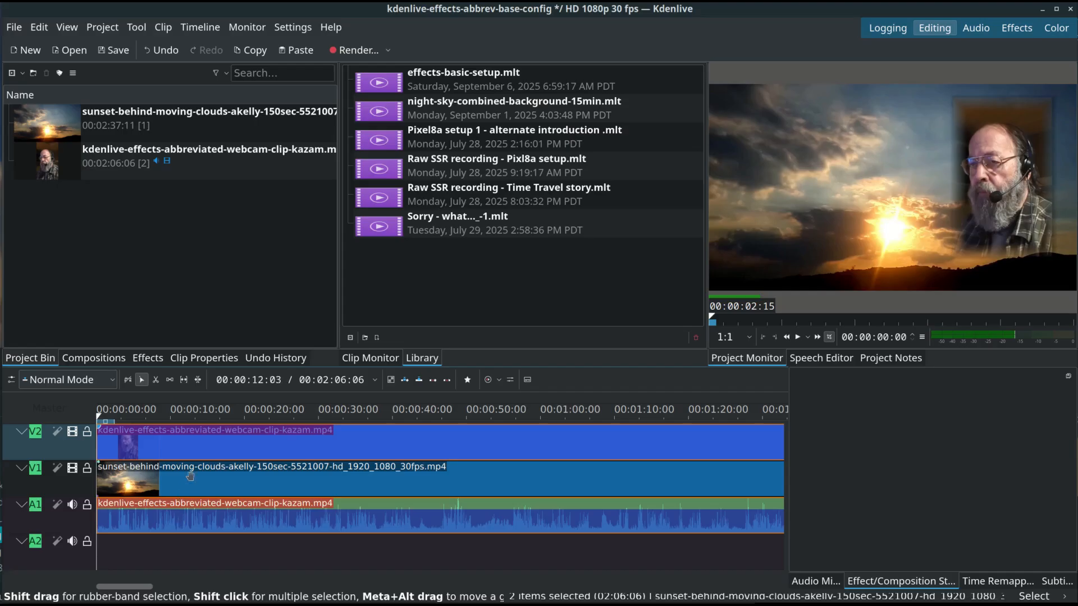
right_click(206, 450)
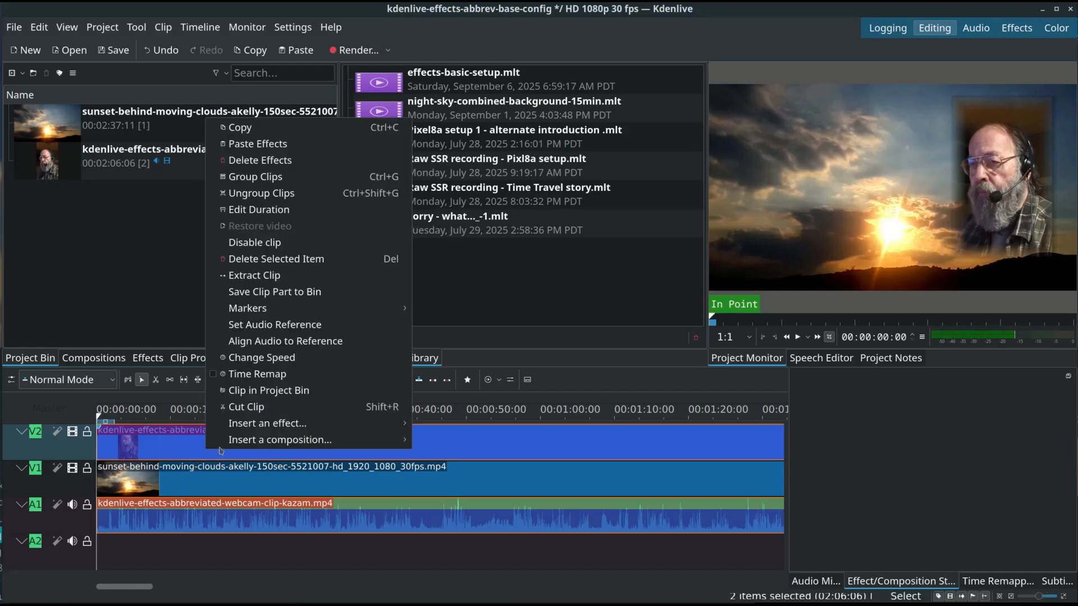
left_click(261, 177)
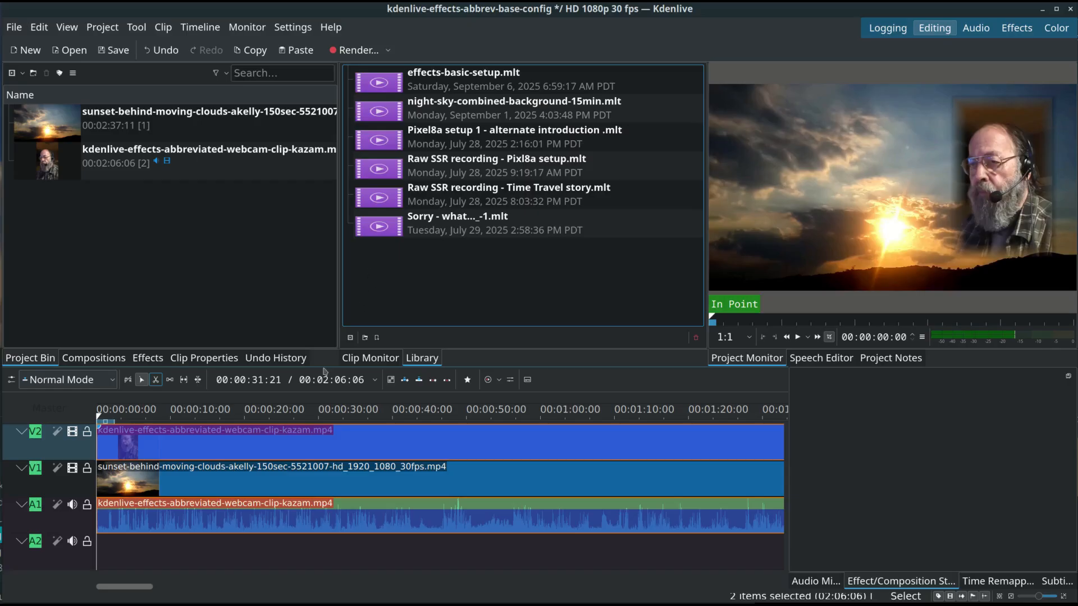
left_click(254, 447)
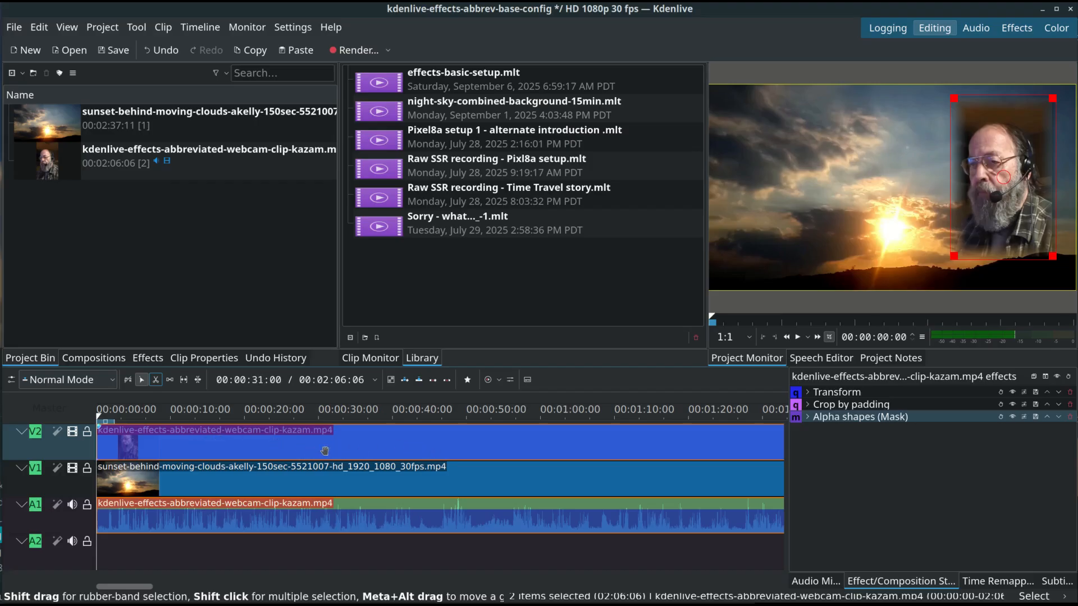
left_click(313, 519)
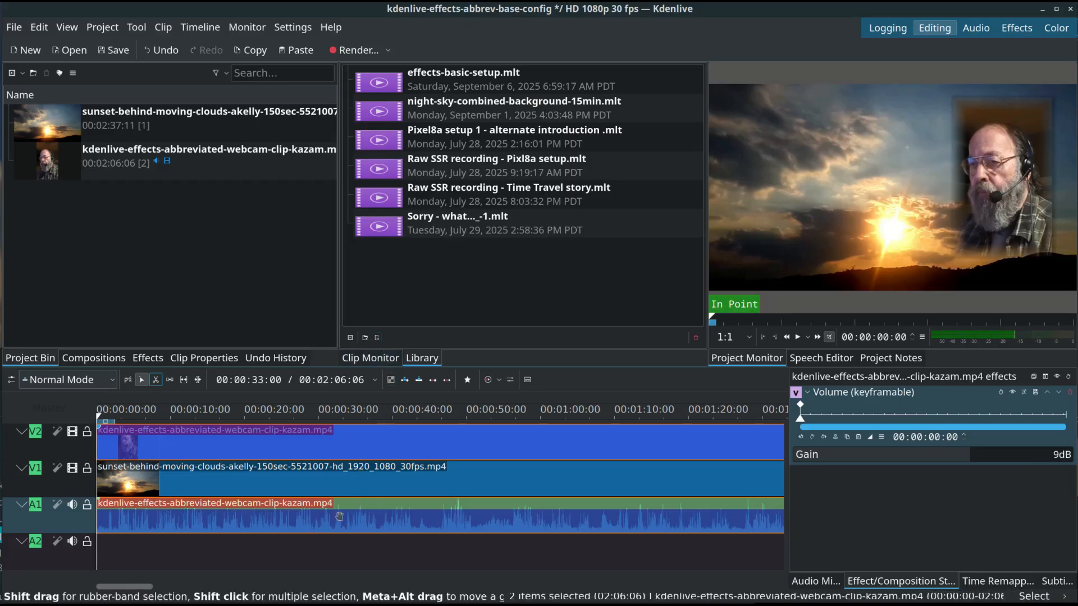
Step: Add the grouped webcam video and audio clips to the Library as Video-editing-base-config-v1
left_click(377, 338)
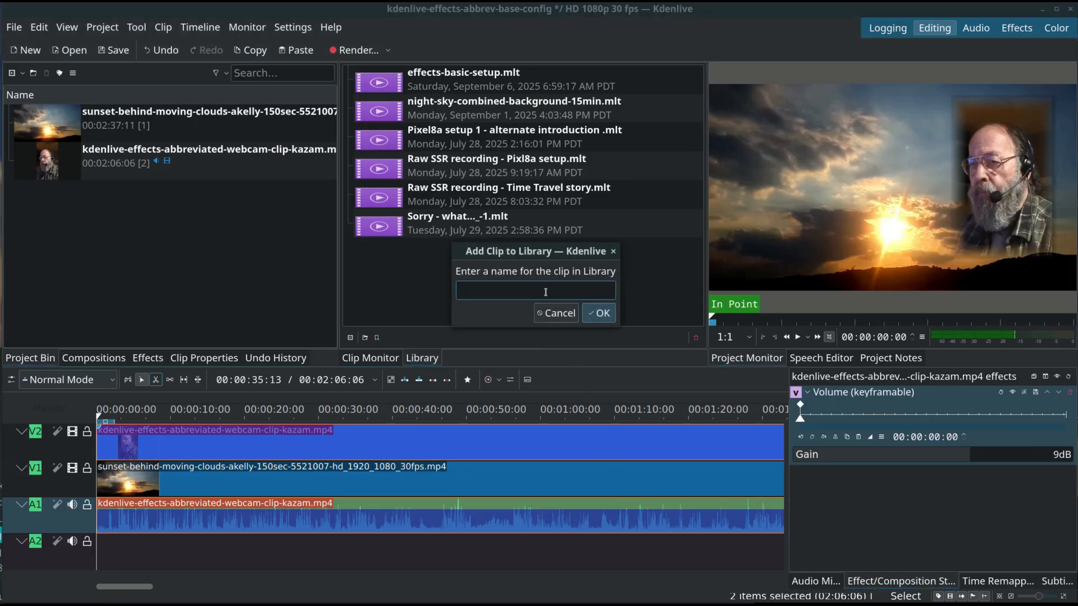
type("Video-editing-base-config-v1")
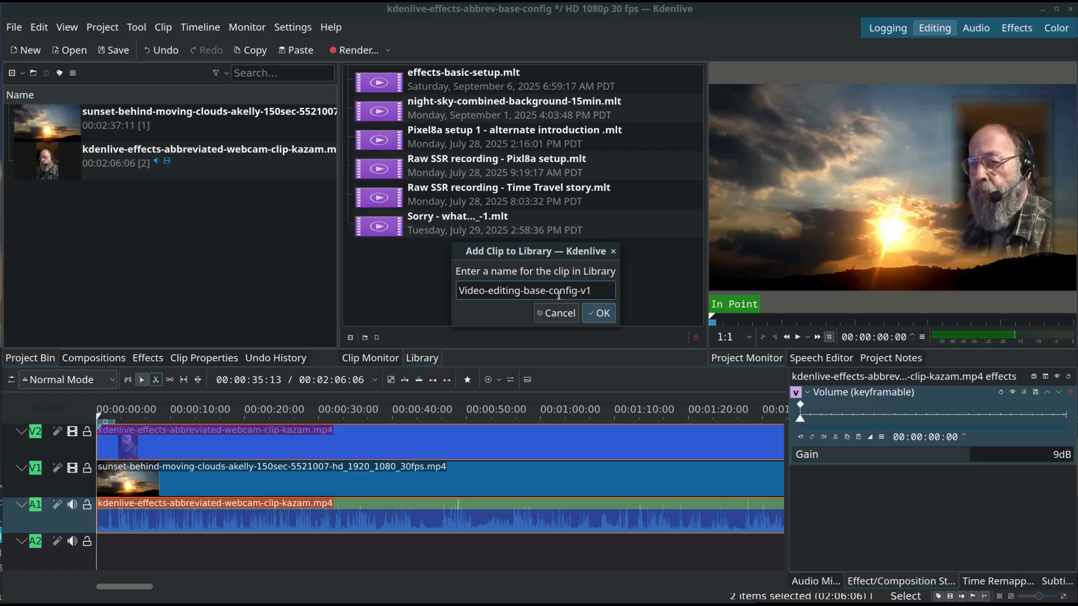
left_click(599, 316)
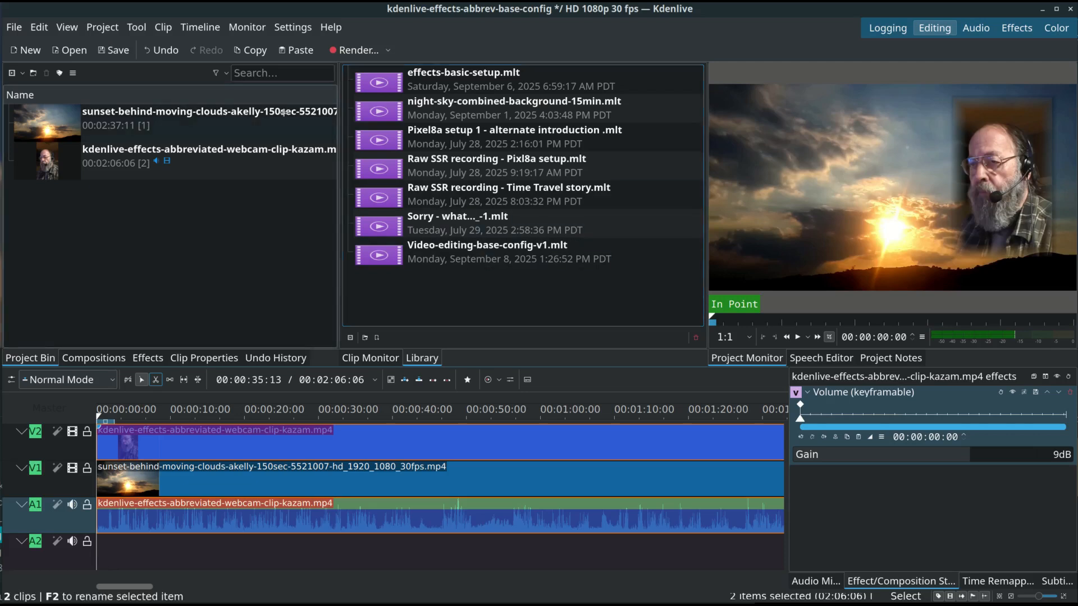
Step: Save the project and close Kdenlive
left_click(116, 53)
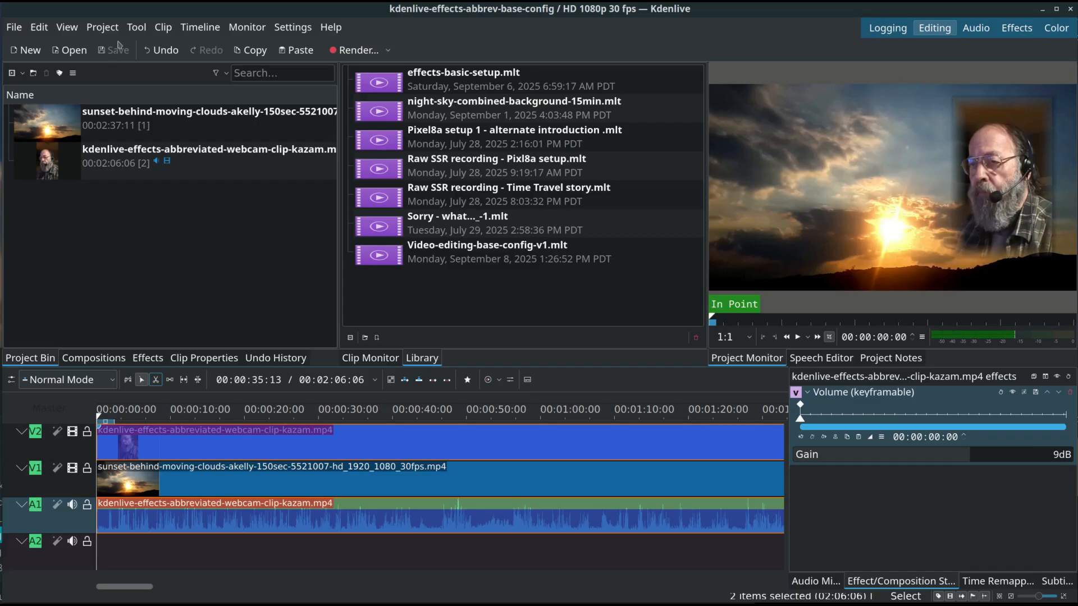
left_click(1070, 9)
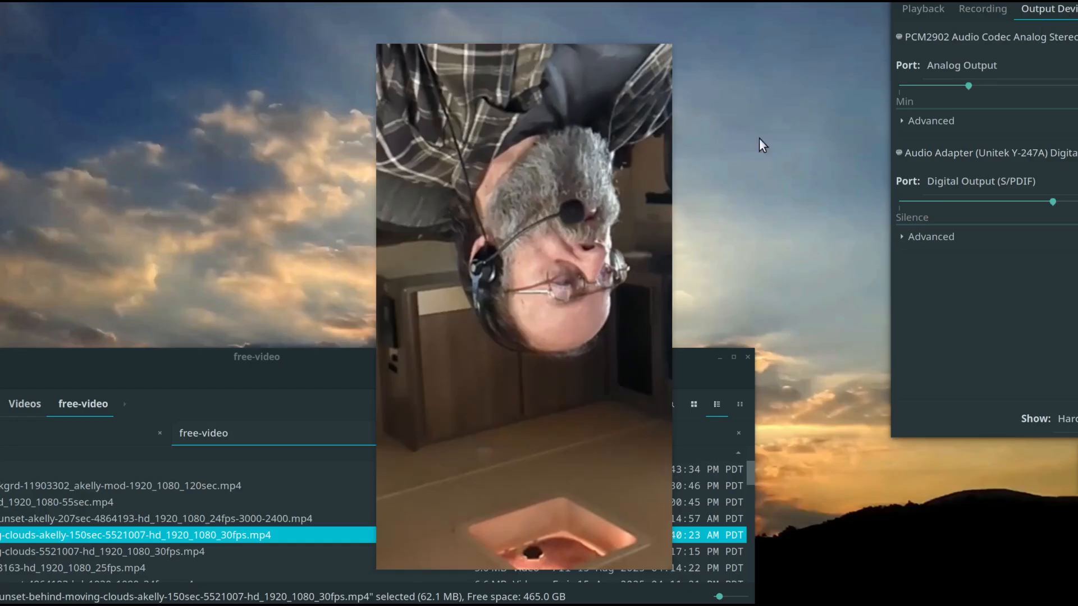
Step: Move the camera preview window higher on the desktop and minimize the free-video file manager window
mouse_move(445, 346)
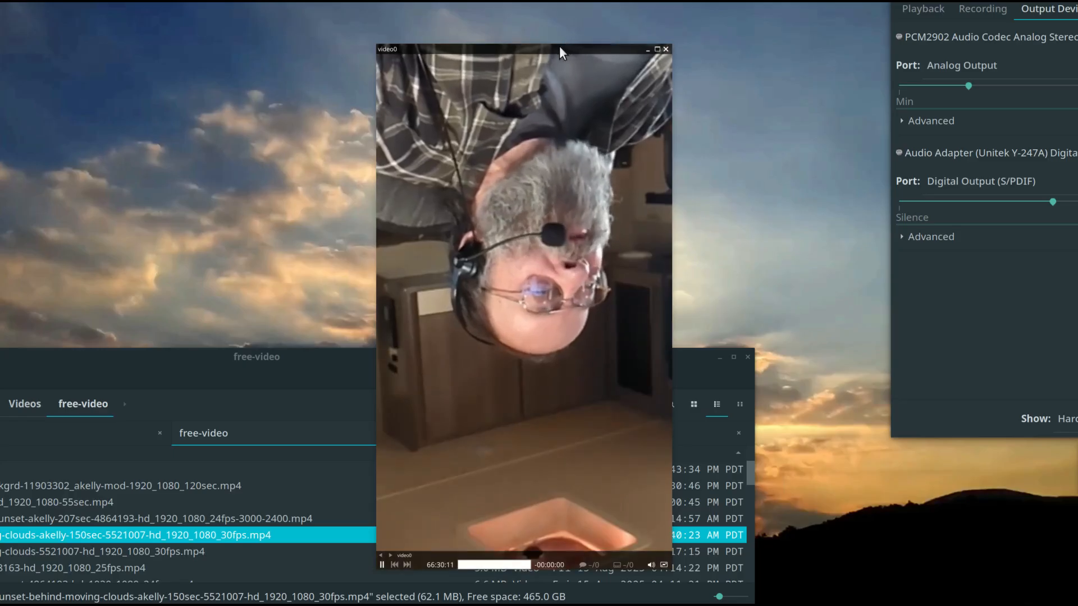
left_click_drag(560, 51, 562, 32)
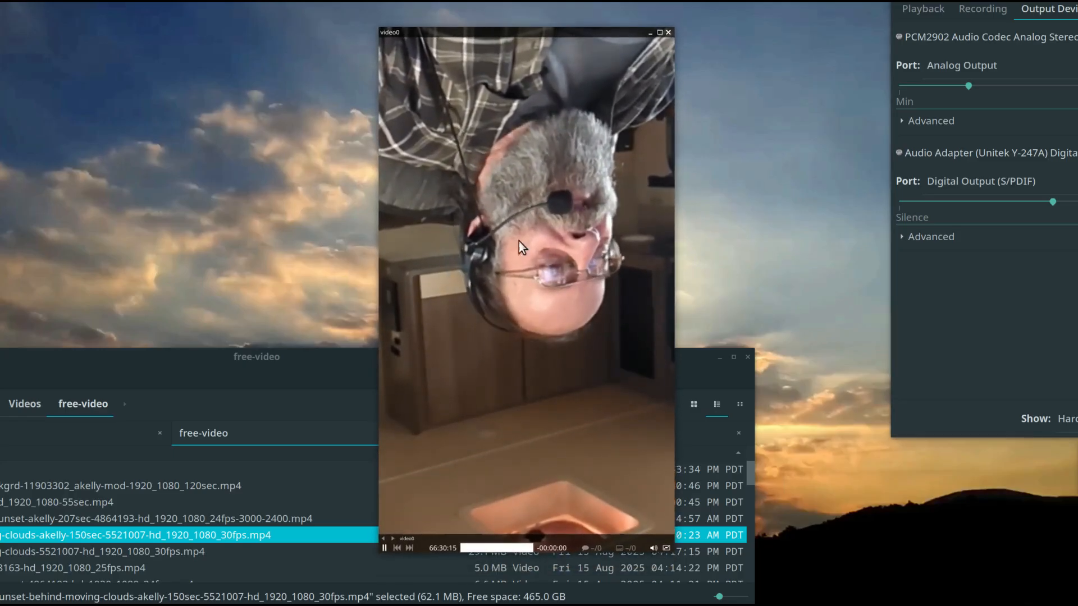
right_click(122, 358)
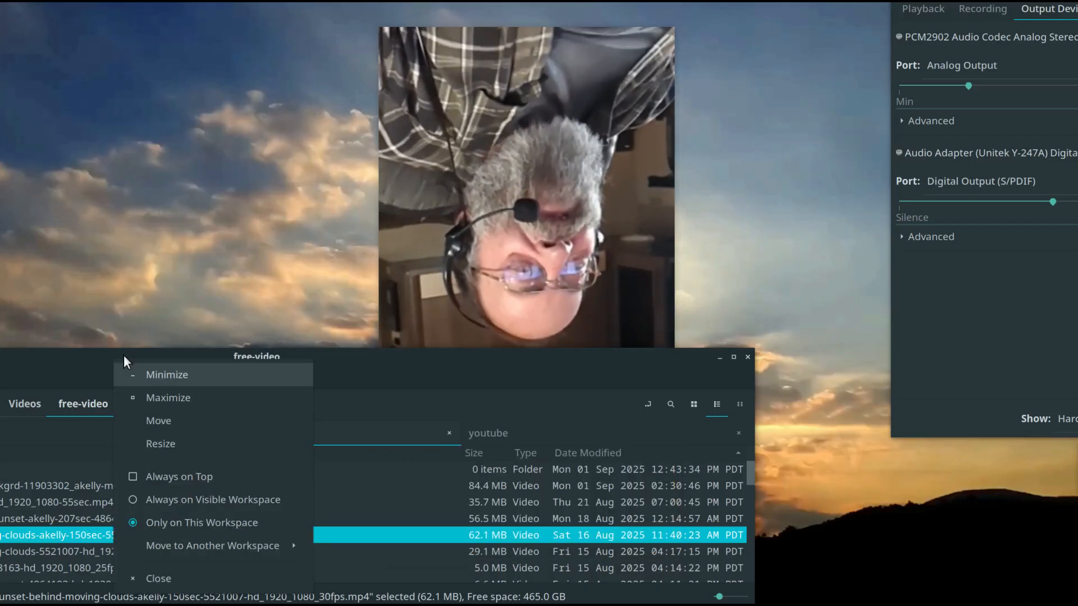
left_click(147, 374)
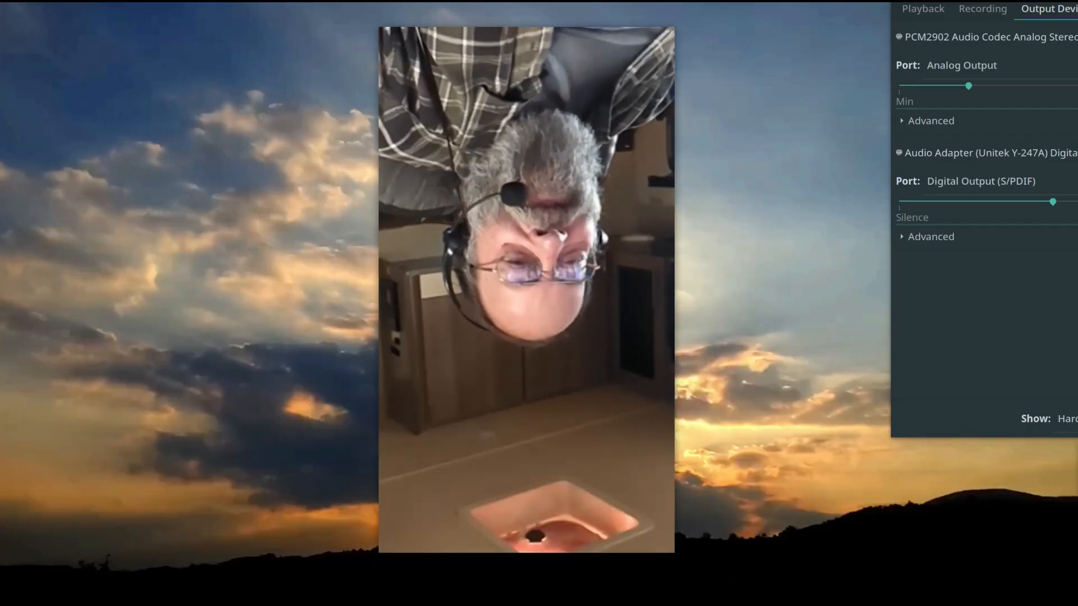
Step: Bring the terminal into view, quit the running camera preview, and restart it with larger-refcamera 270 720
left_click_drag(33, 539, 152, 276)
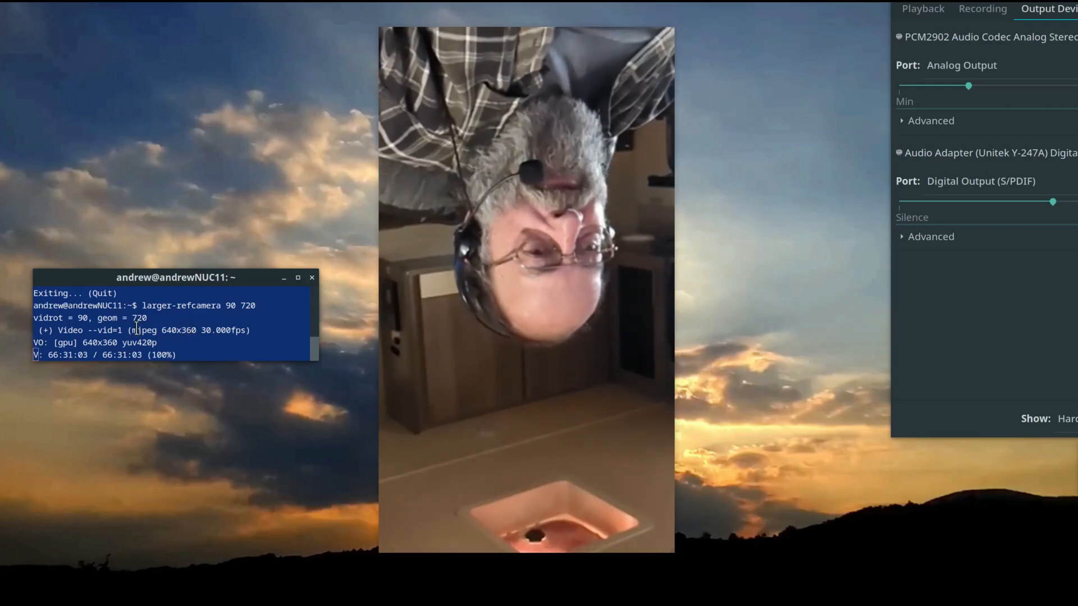
key("q")
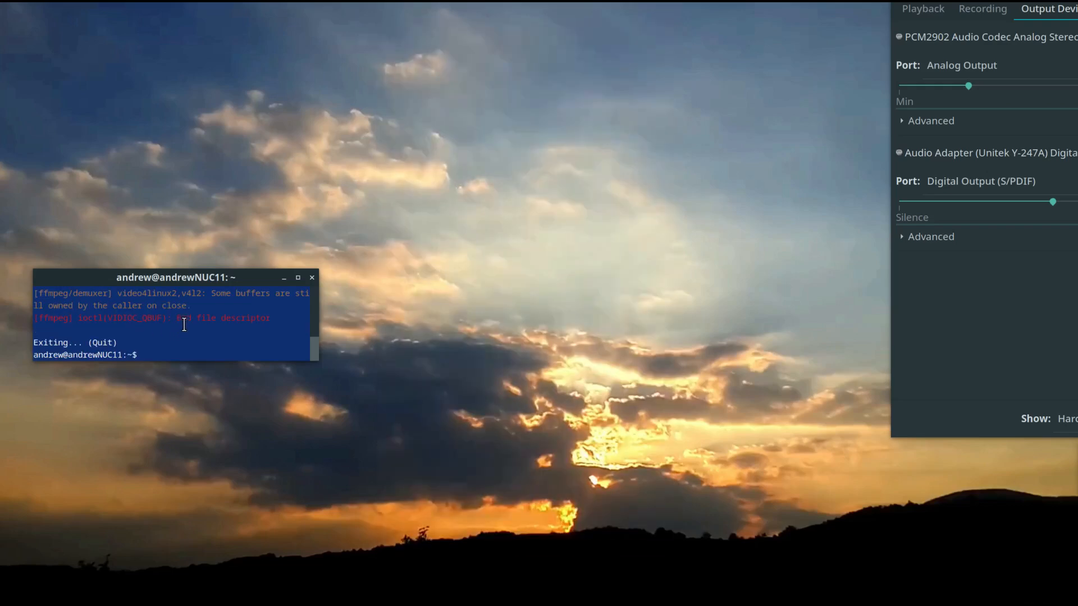
key("Up")
key("Left")
key("Left")
key("Left")
key("Left")
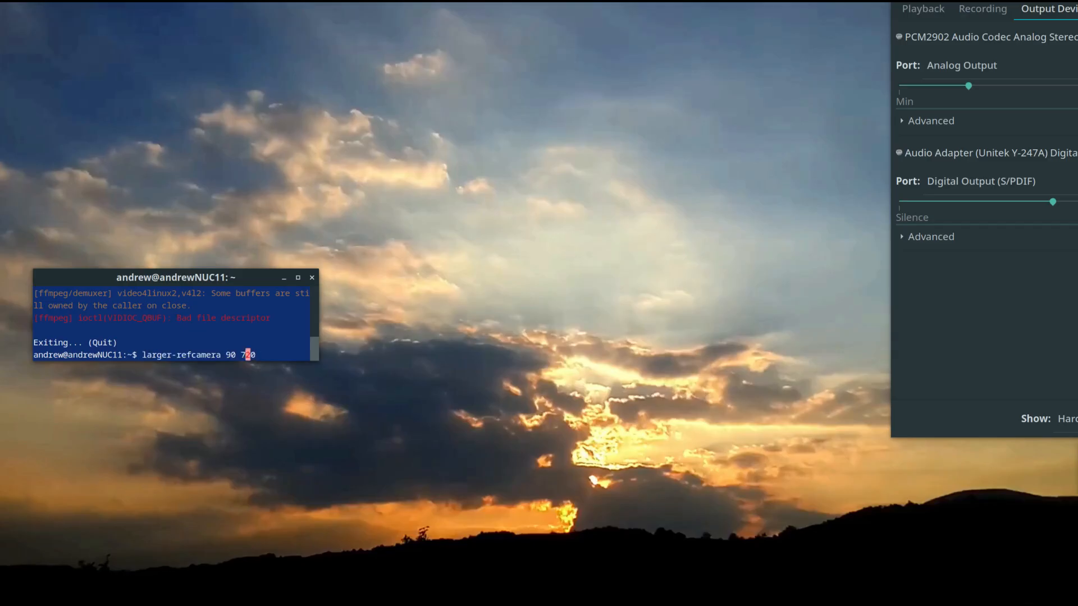
key("BackSpace")
key("BackSpace")
type("270")
key("Return")
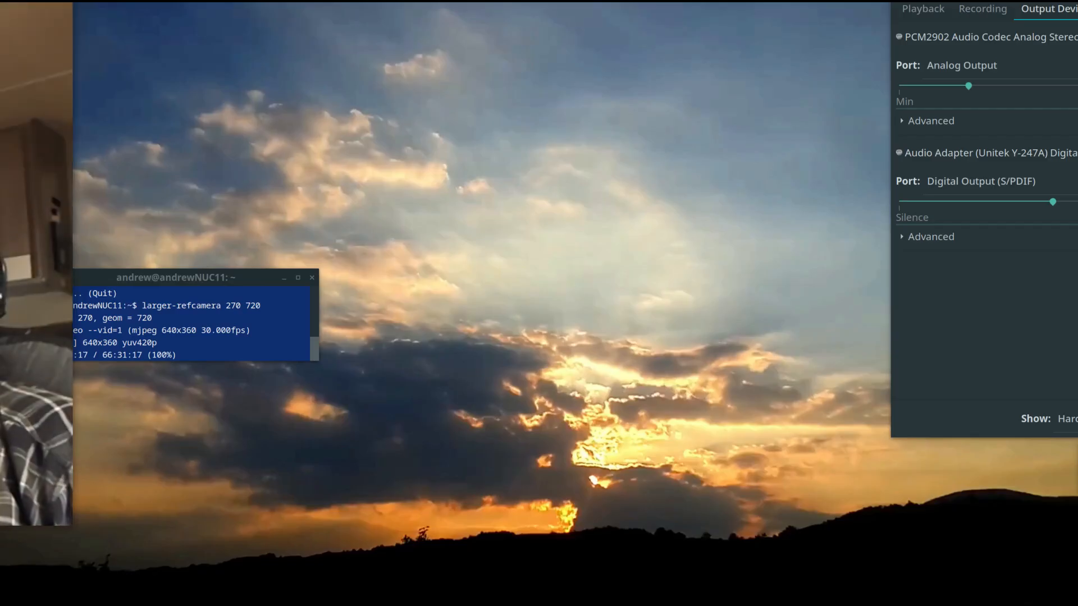
Step: Reposition the restarted camera preview on the desktop and move the terminal window out of the way
left_click_drag(31, 6, 647, 30)
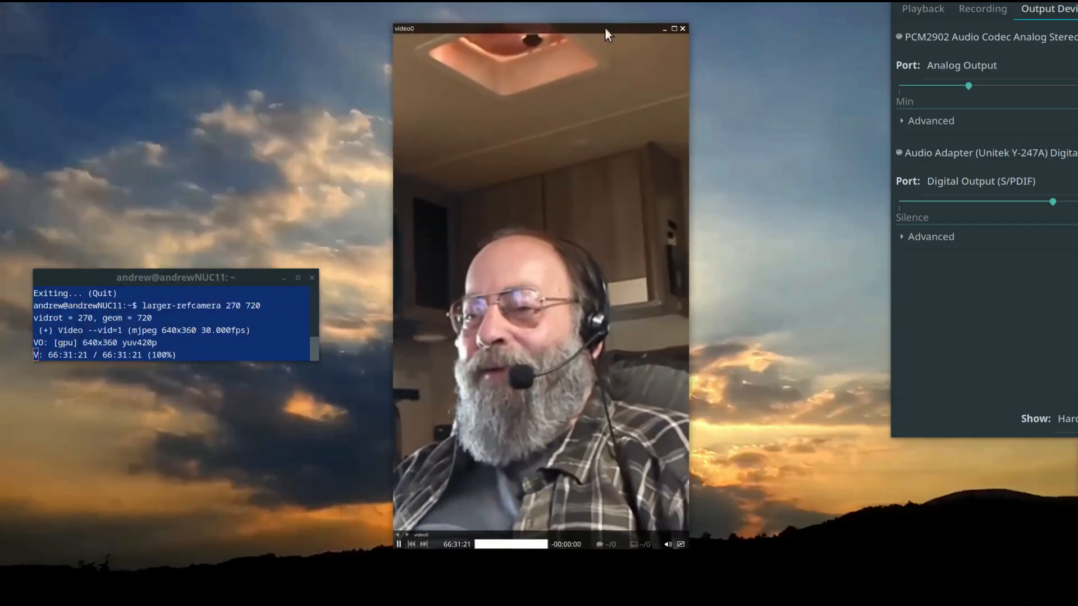
left_click_drag(218, 278, 3, 526)
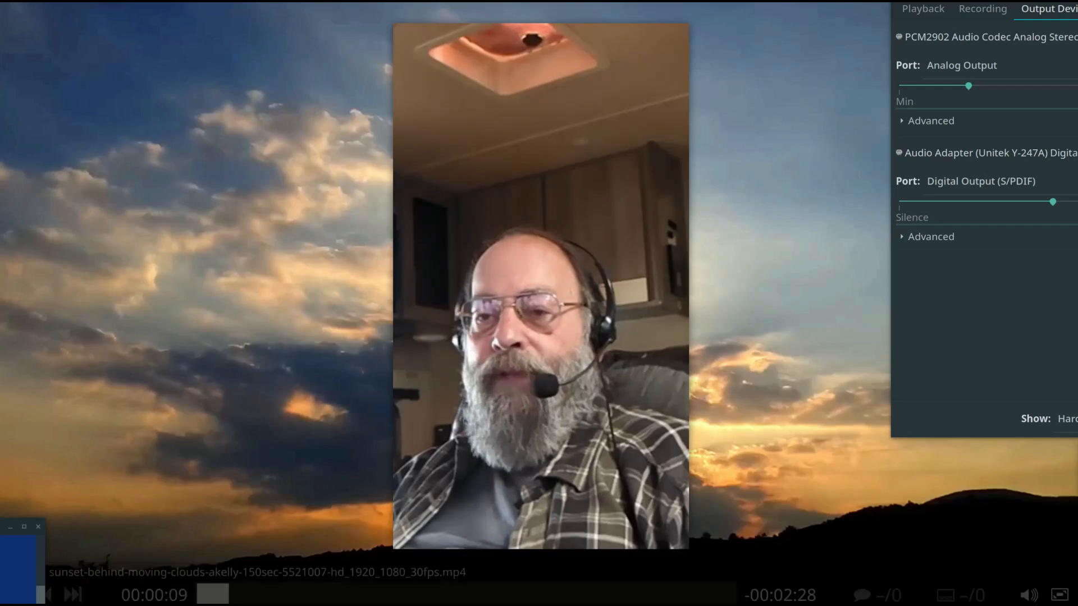
left_click(8, 527)
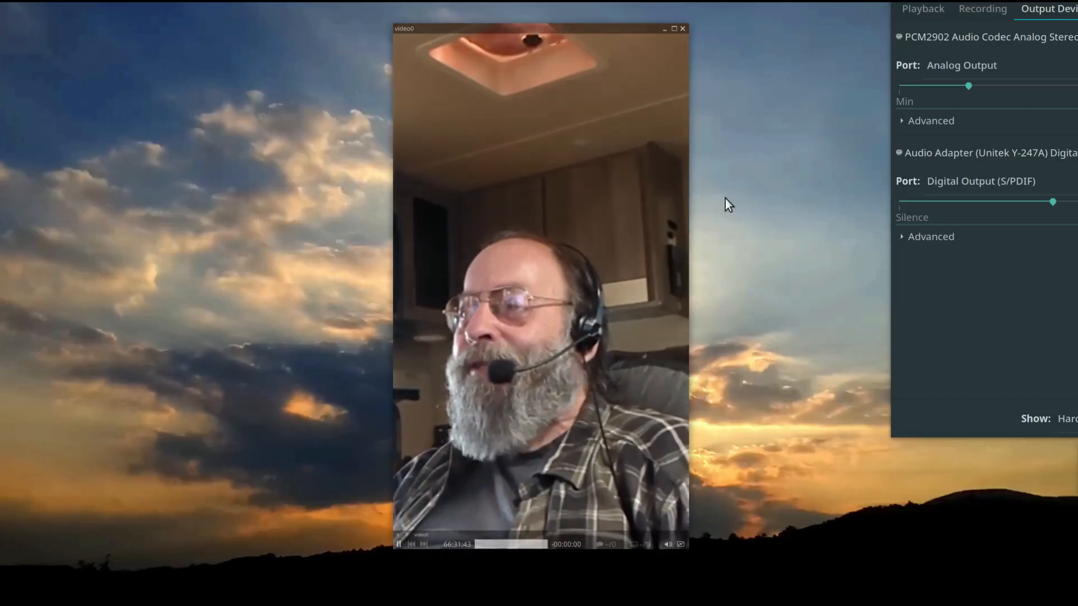
left_click_drag(596, 26, 119, 32)
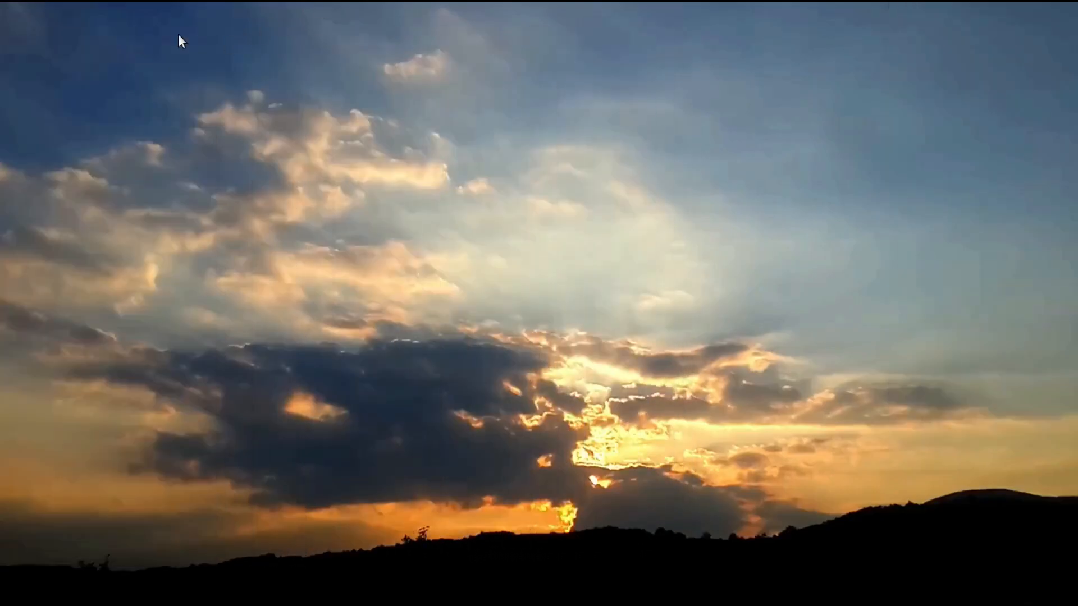
left_click_drag(1, 34, 437, 35)
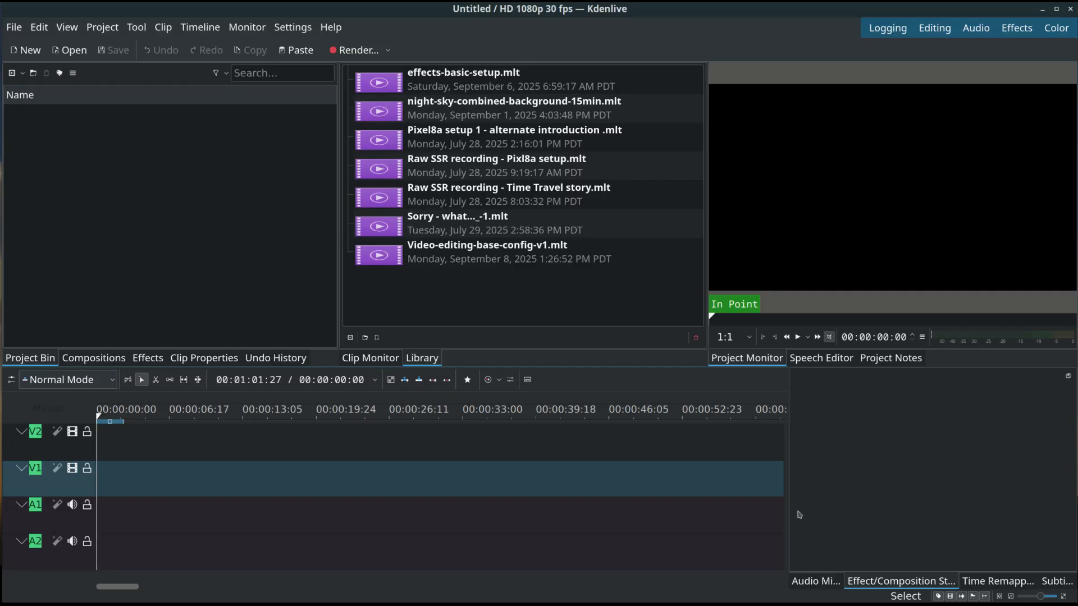
Step: In the new untitled Kdenlive project, add Video-editing-base-config-v1.mlt from the Library to the Project Bin
left_click(372, 359)
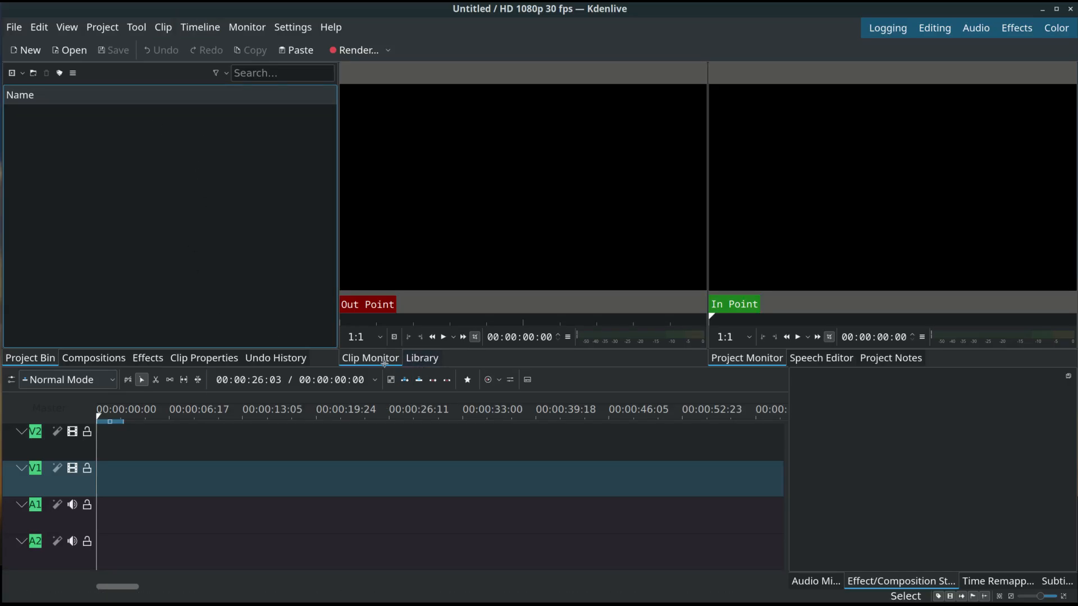
left_click(418, 359)
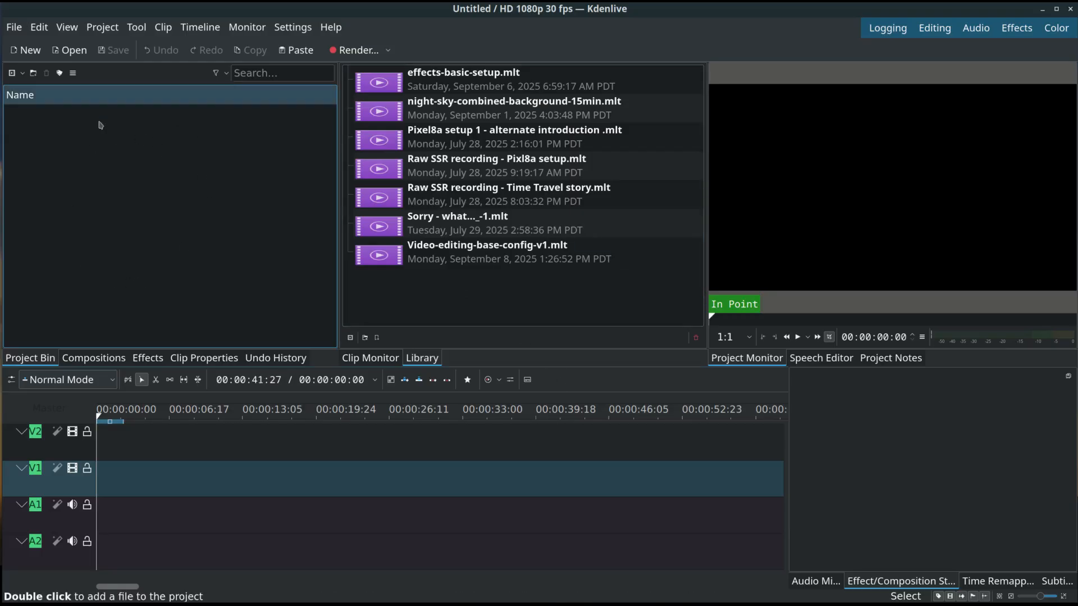
left_click(457, 258)
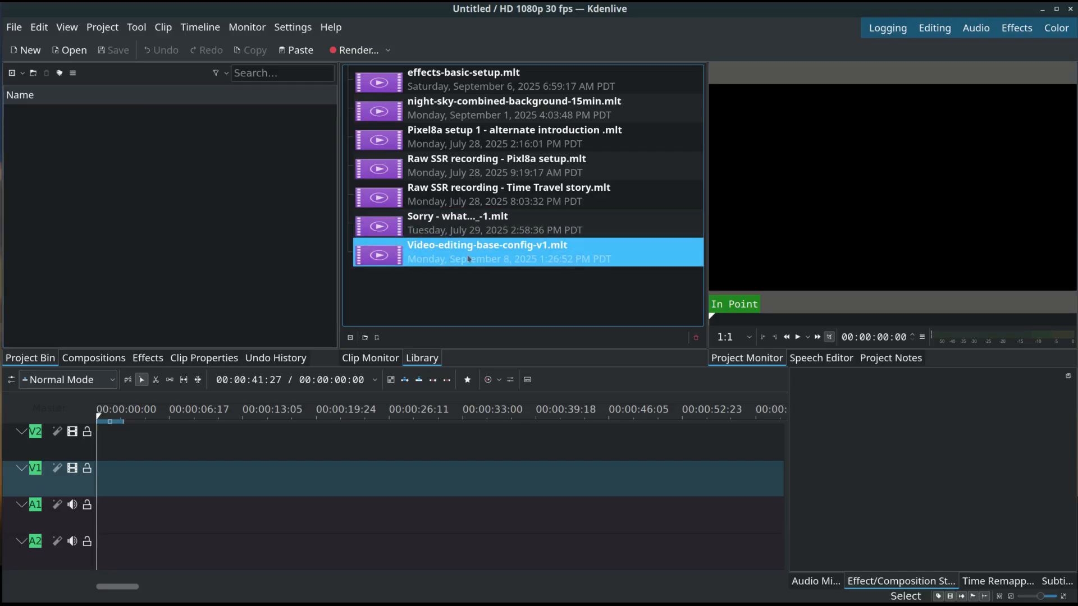
mouse_move(477, 254)
left_mouse_down()
mouse_move(217, 203)
mouse_move(135, 172)
left_mouse_up()
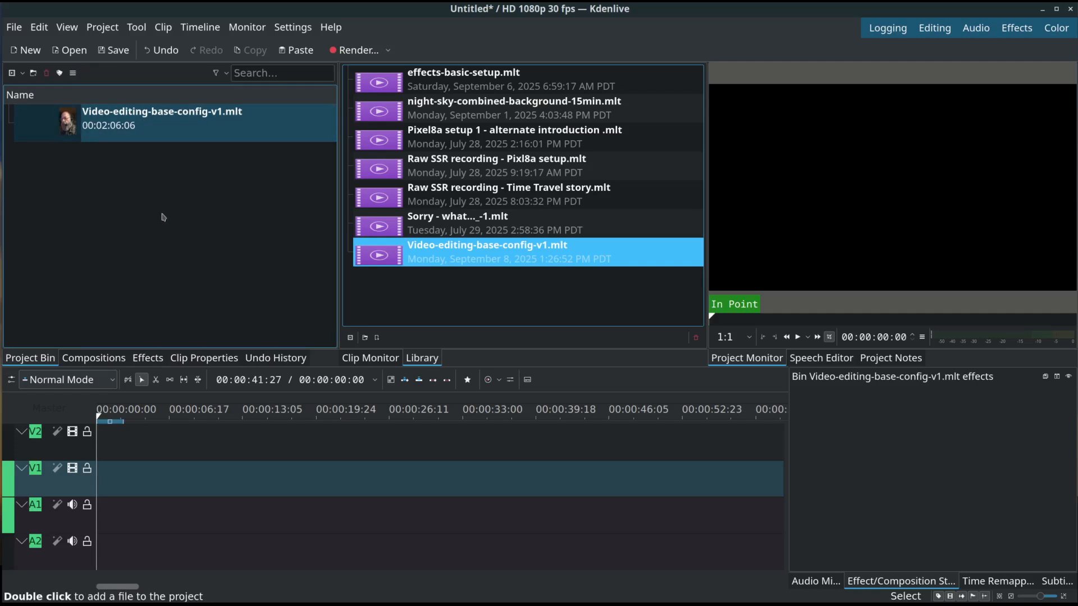
mouse_move(137, 141)
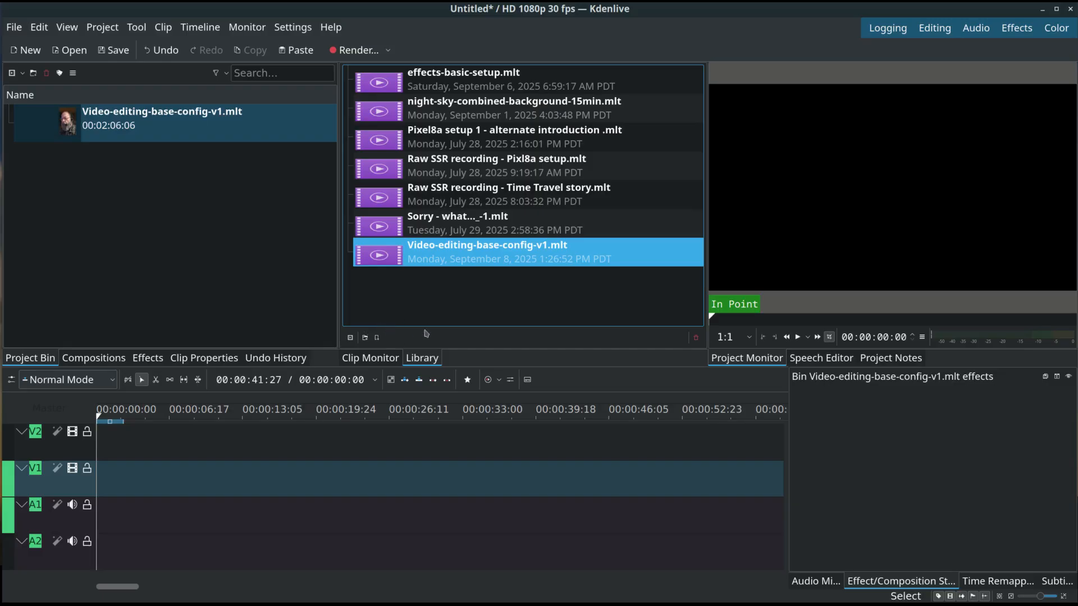
Step: Apply the Editing layout with enlarged monitors, and place Video-editing-base-config-v1.mlt at the start of tracks V1 and A1
left_click(932, 31)
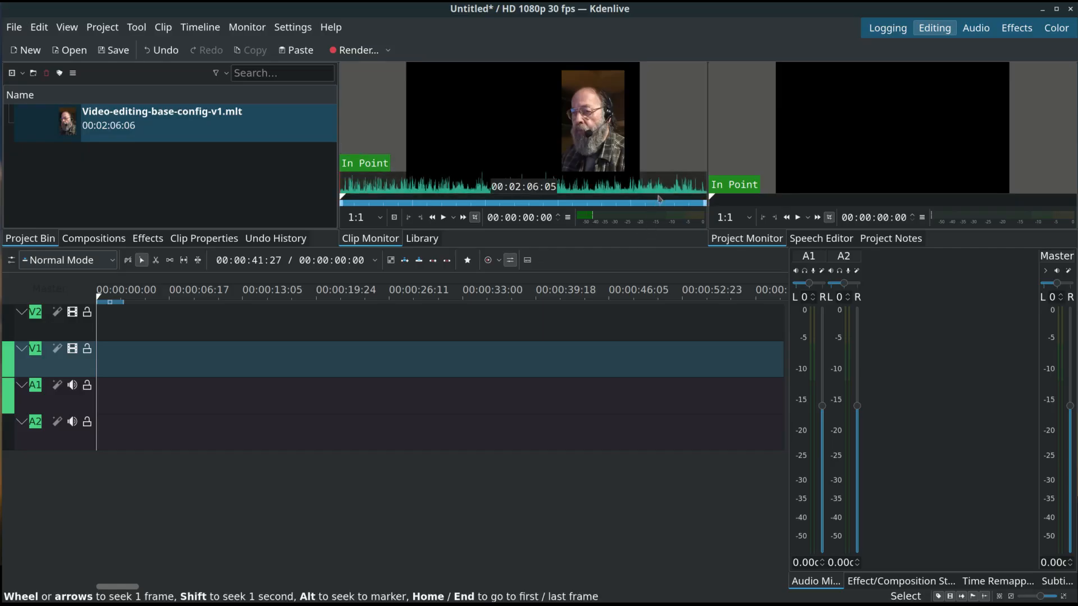
left_click_drag(663, 247, 671, 323)
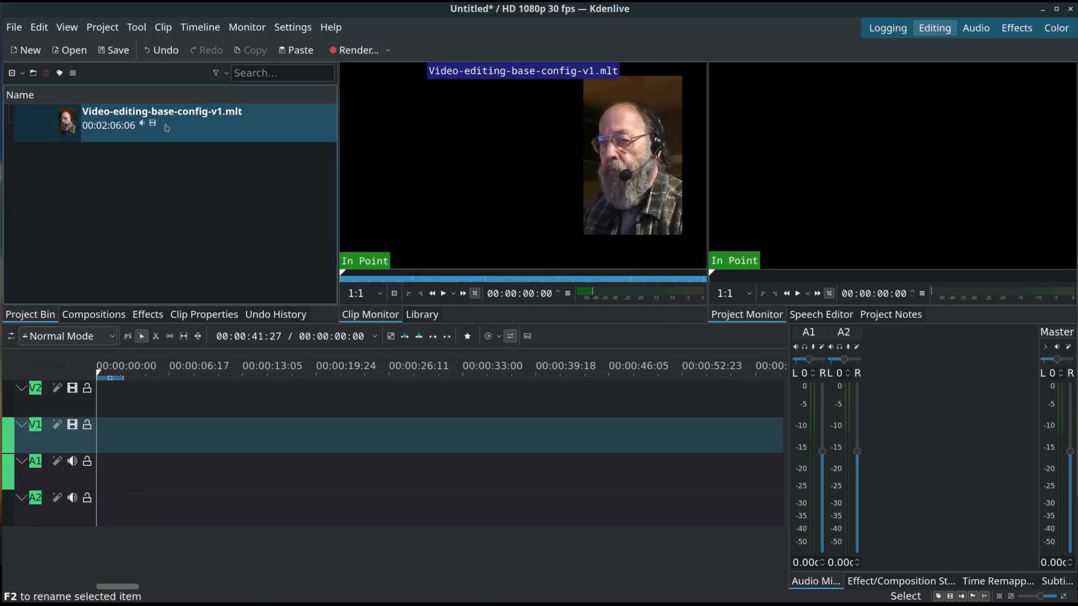
left_click_drag(111, 120, 84, 445)
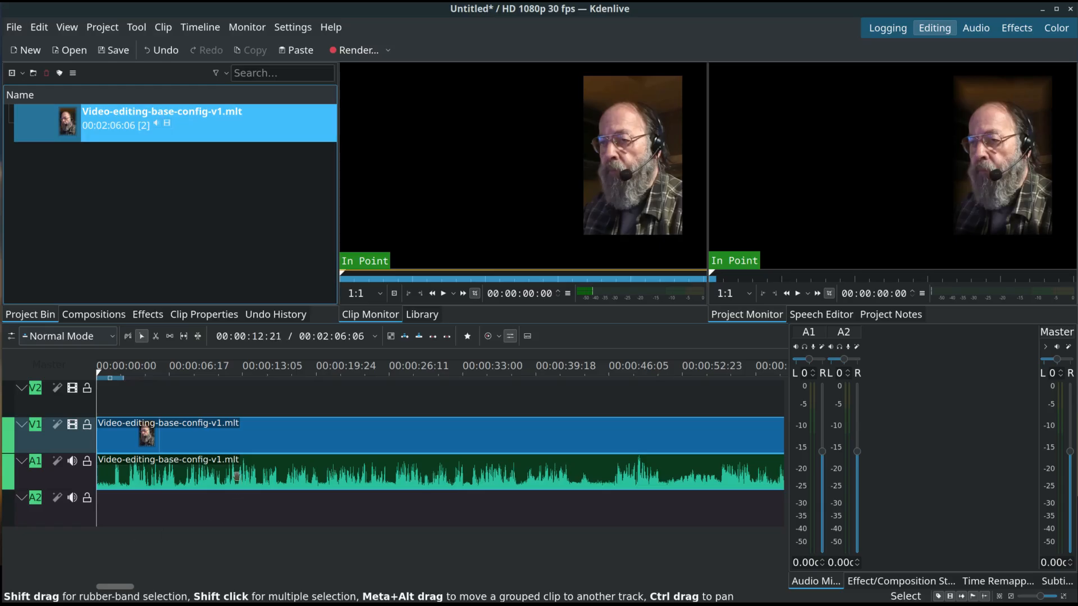
Step: Check which effects are listed for the Library clip's video on V1 and its audio on A1
left_click(203, 441)
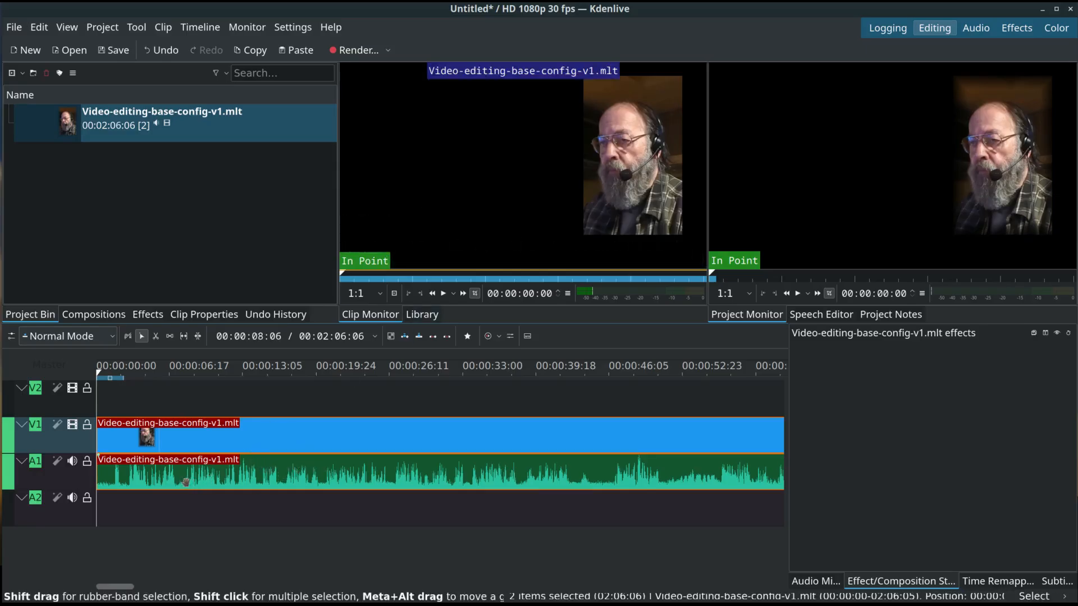
left_click(148, 477)
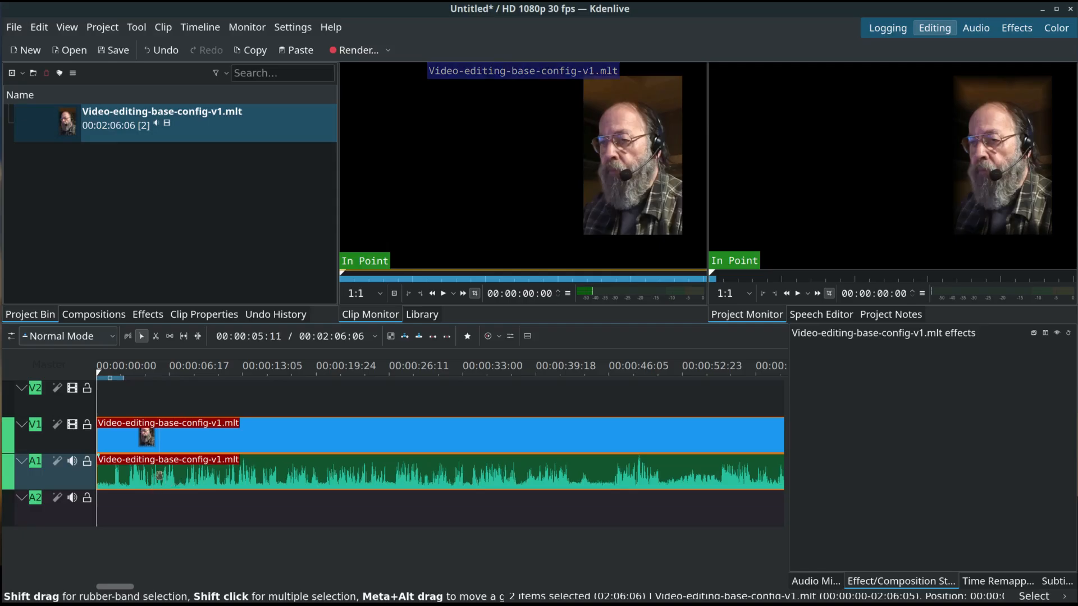
left_click(177, 445)
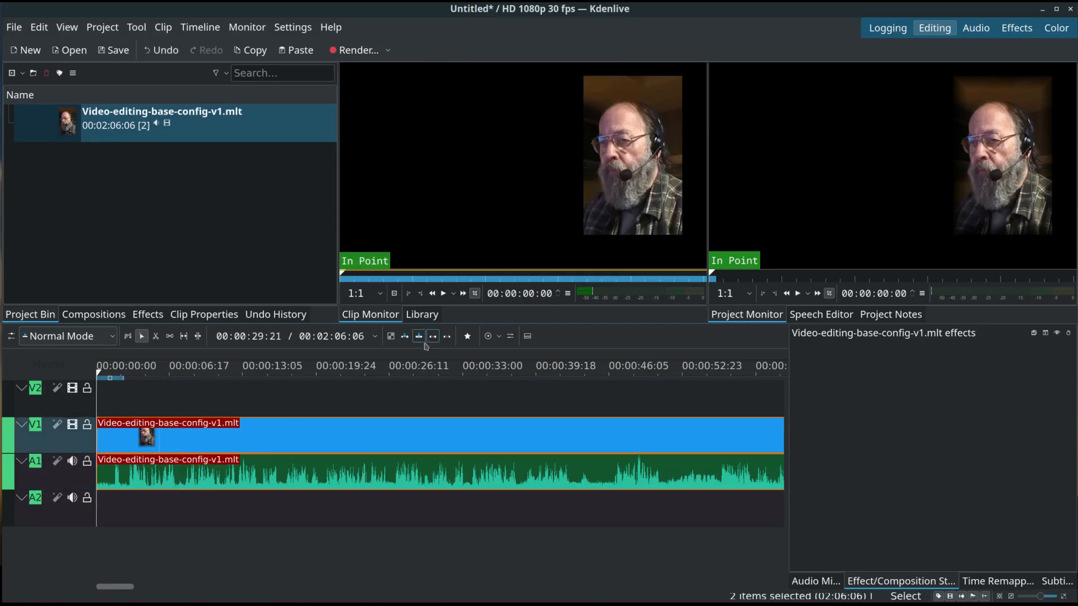
Step: Switch to the Effects layout and enlarge the area above the timeline
left_click(1015, 35)
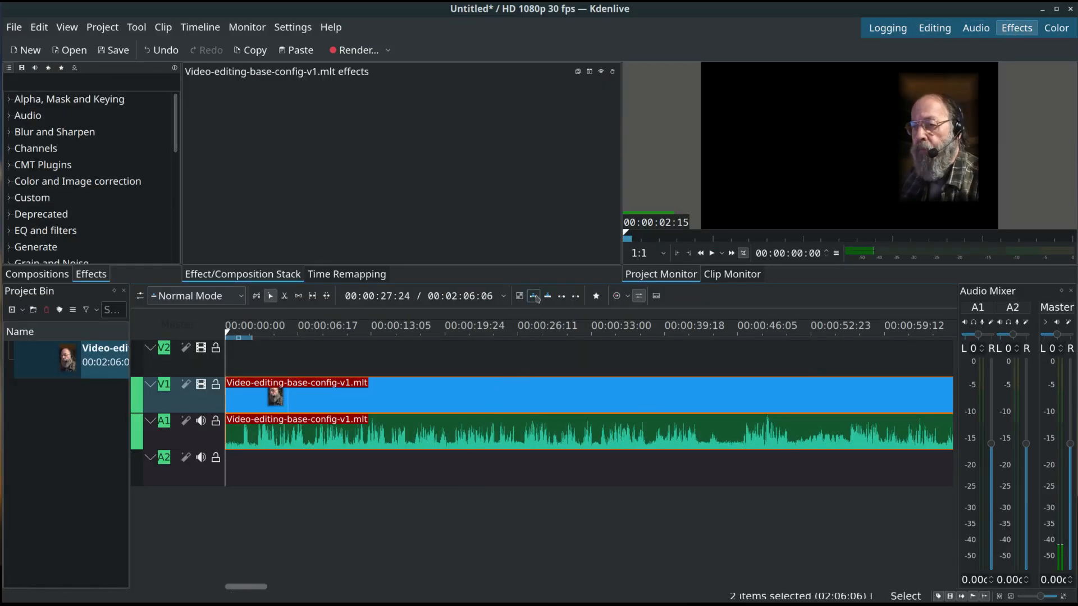
left_click_drag(540, 283, 542, 369)
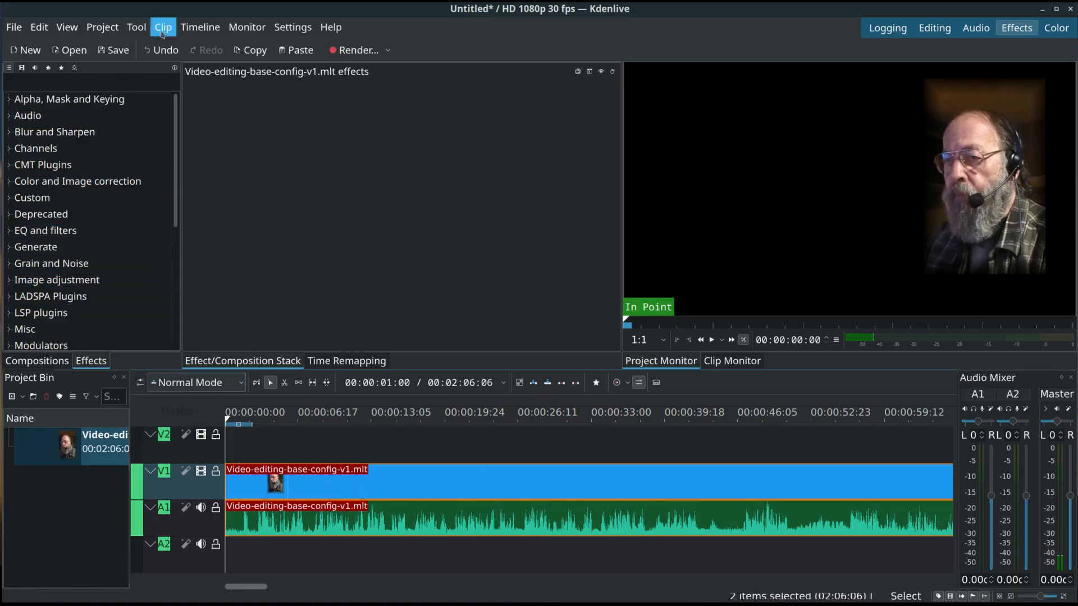
Step: Expand the Library clip on the timeline into its original webcam clips, and inspect the effects on the A1 audio
left_click(194, 29)
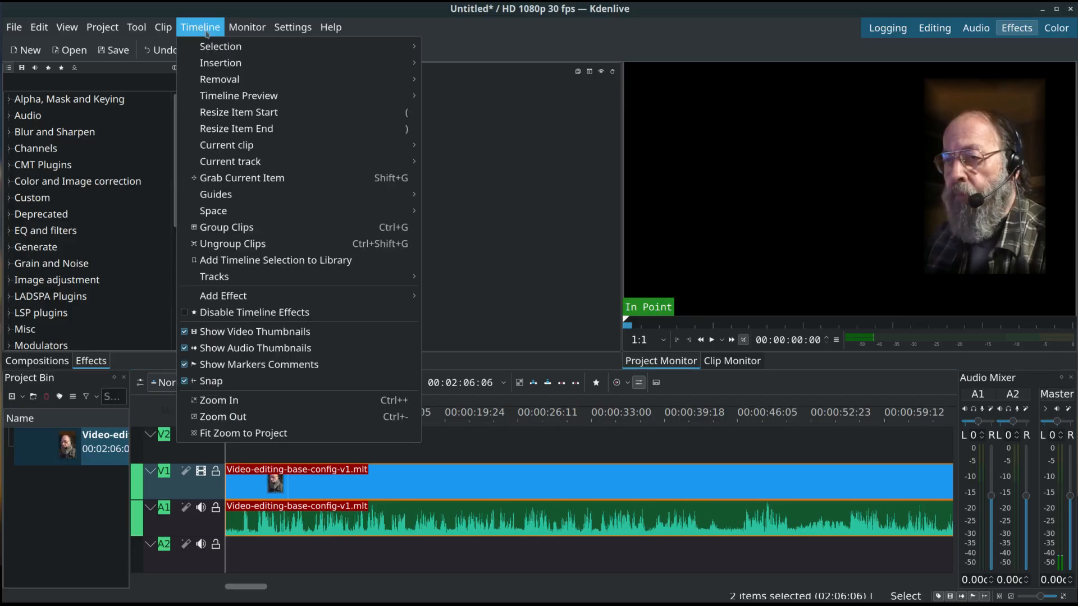
mouse_move(227, 150)
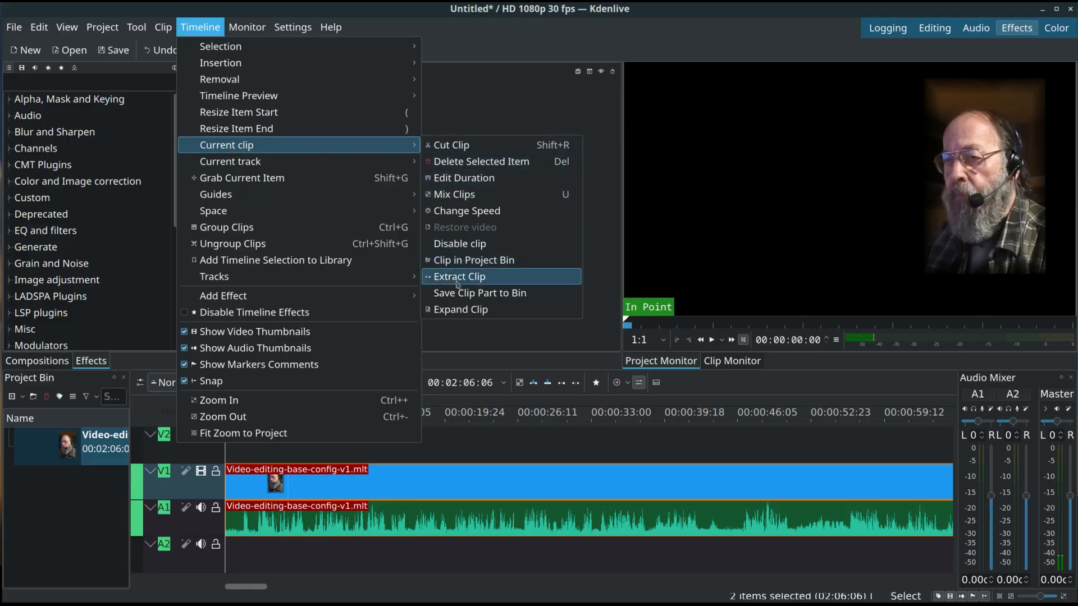
left_click(459, 310)
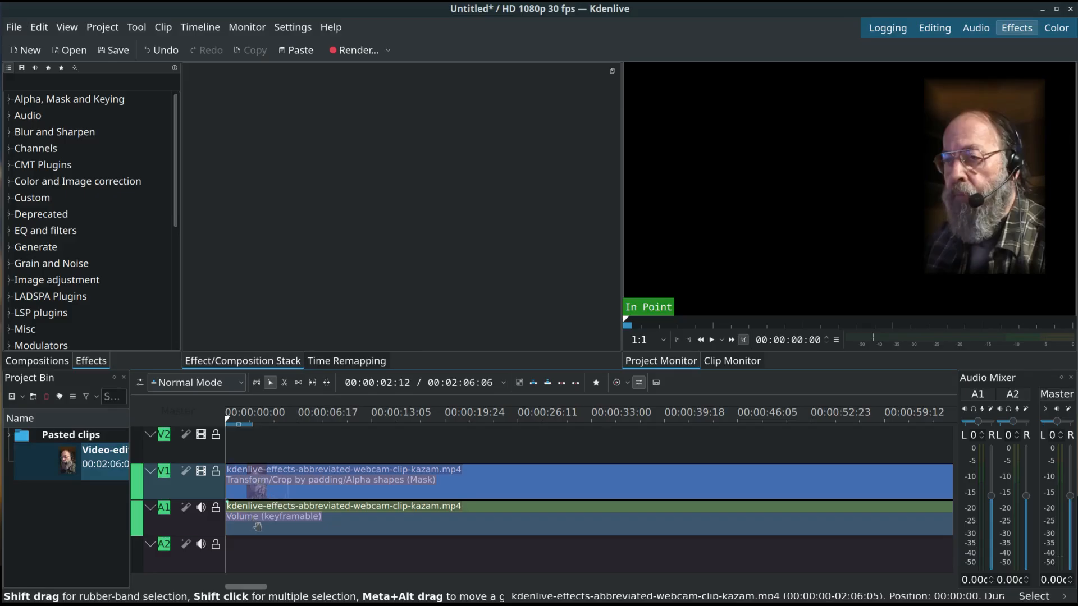
left_click(397, 530)
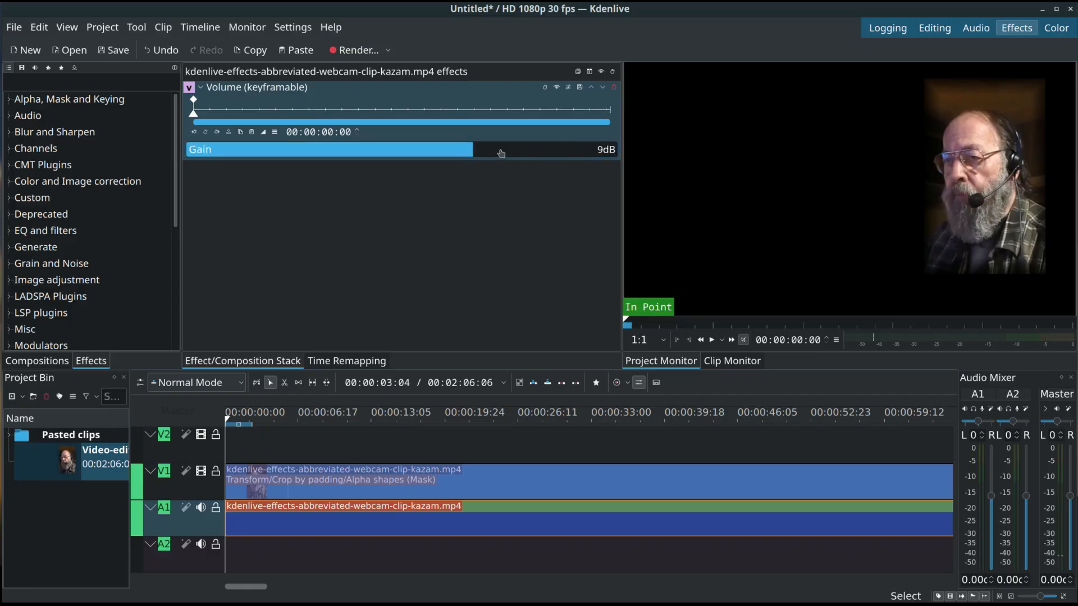
Step: Inspect the Transform and Crop by padding settings of the expanded webcam clip's video on V1
left_click(413, 485)
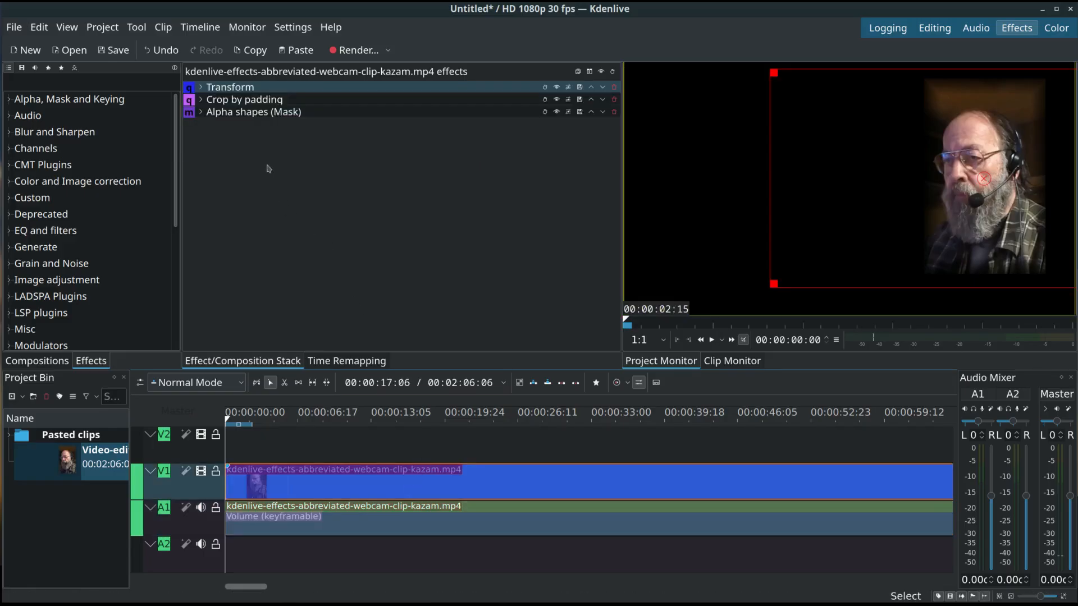
left_click(201, 88)
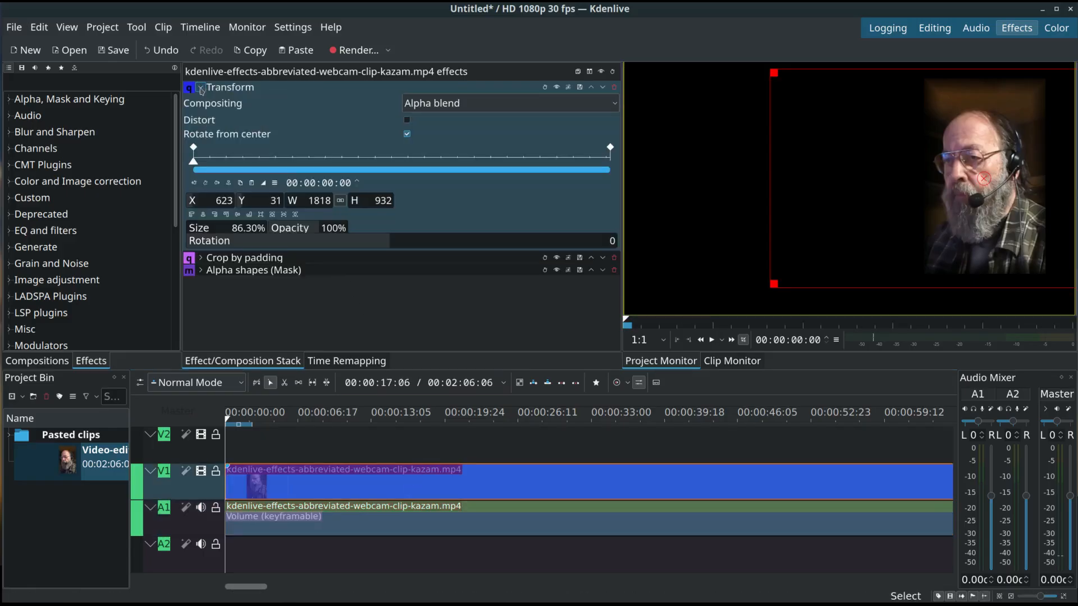
left_click(201, 88)
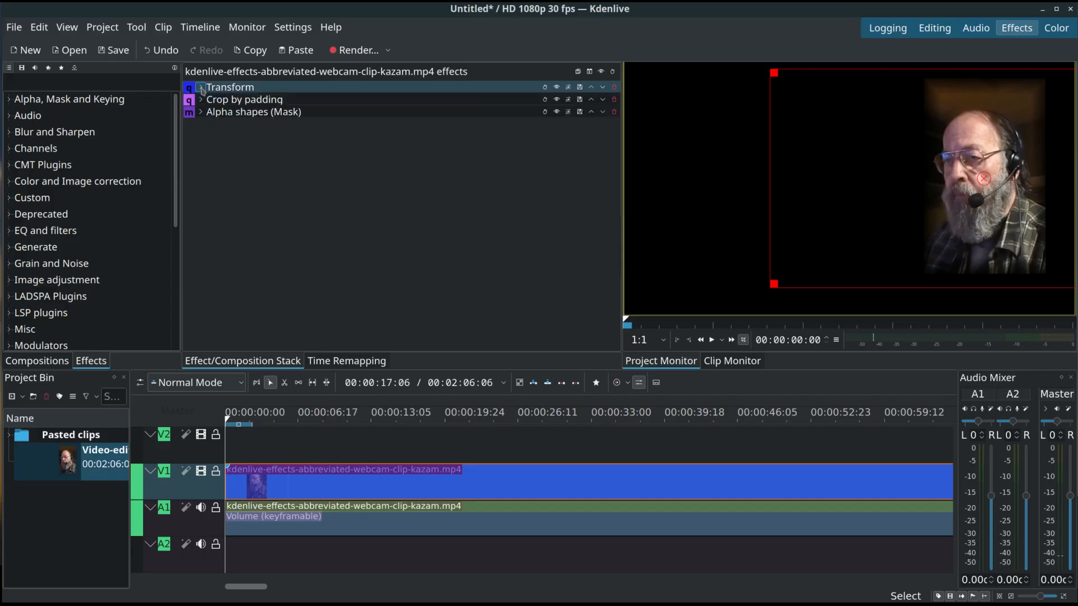
left_click(201, 100)
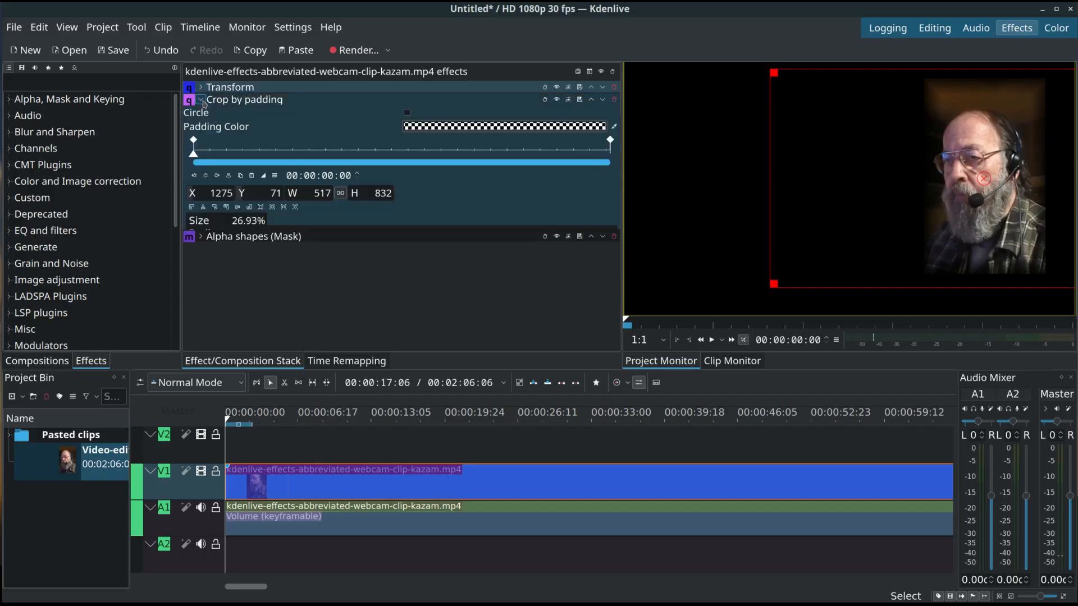
left_click(201, 101)
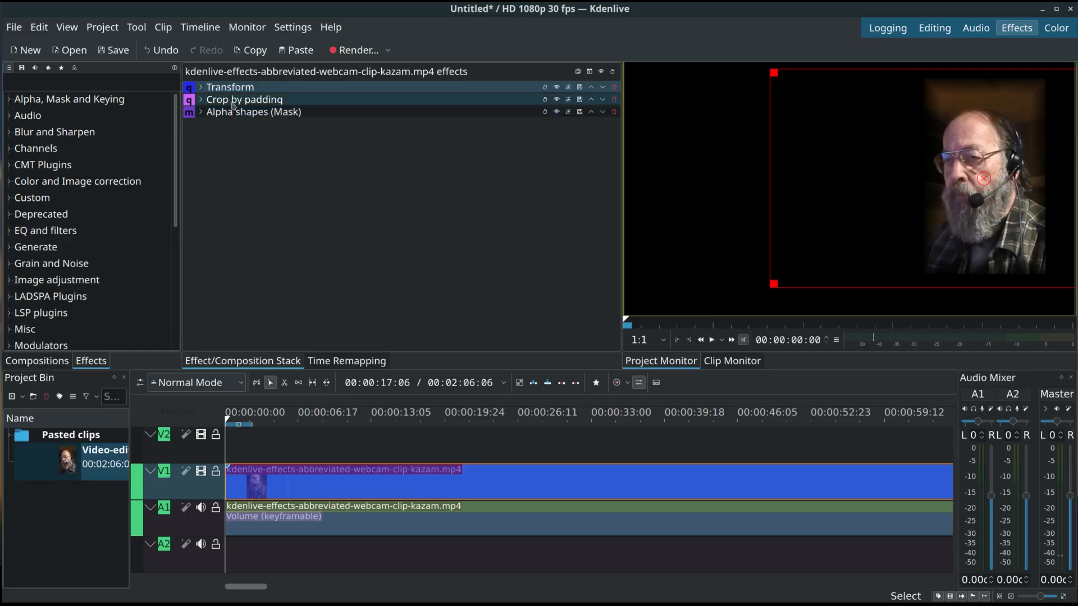
left_click(201, 100)
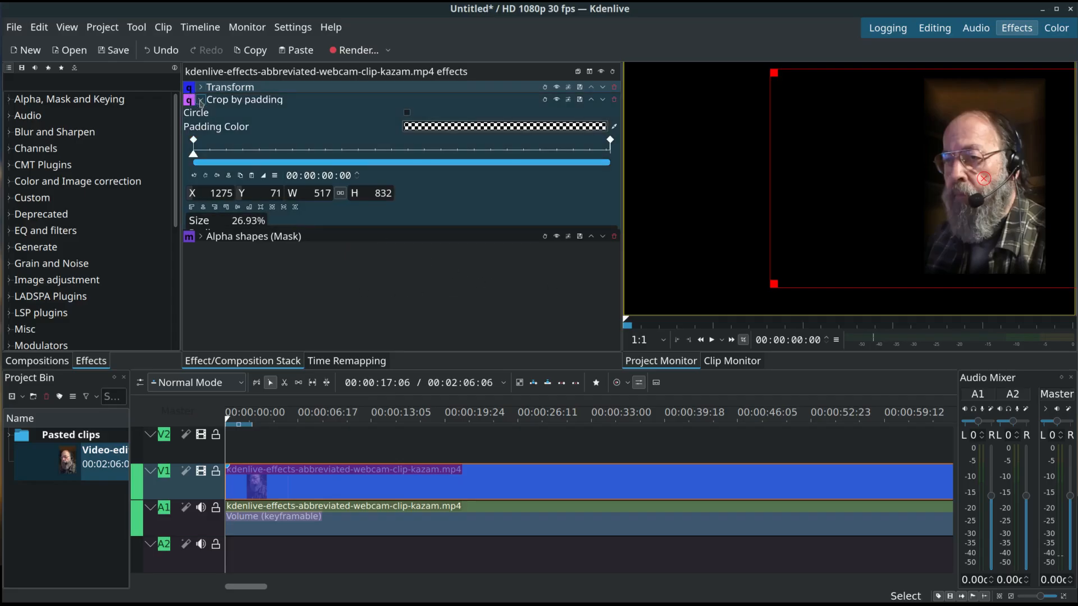
left_click(201, 101)
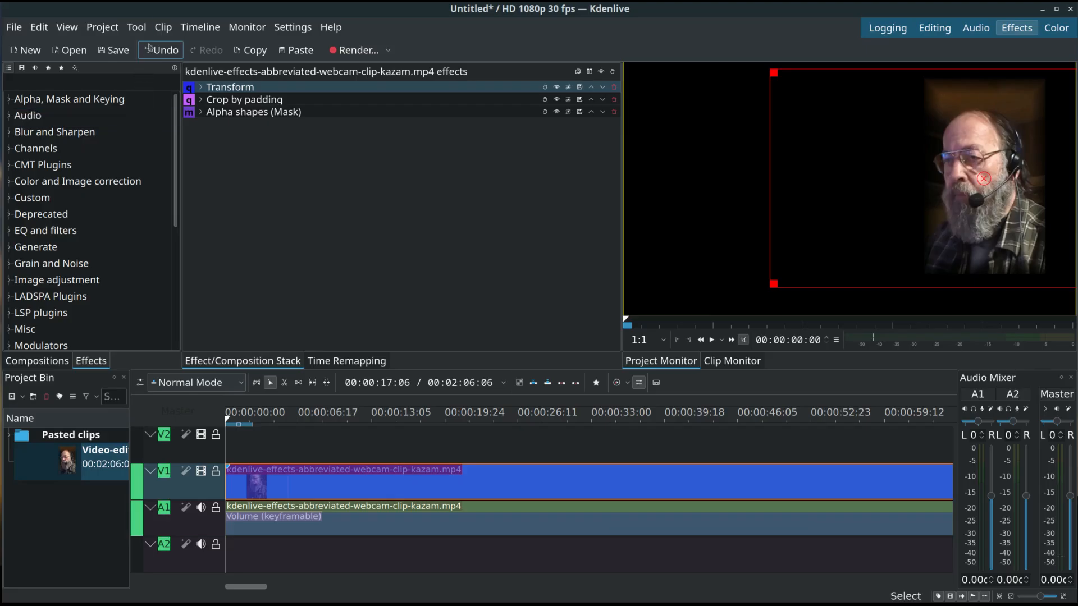
left_click(196, 28)
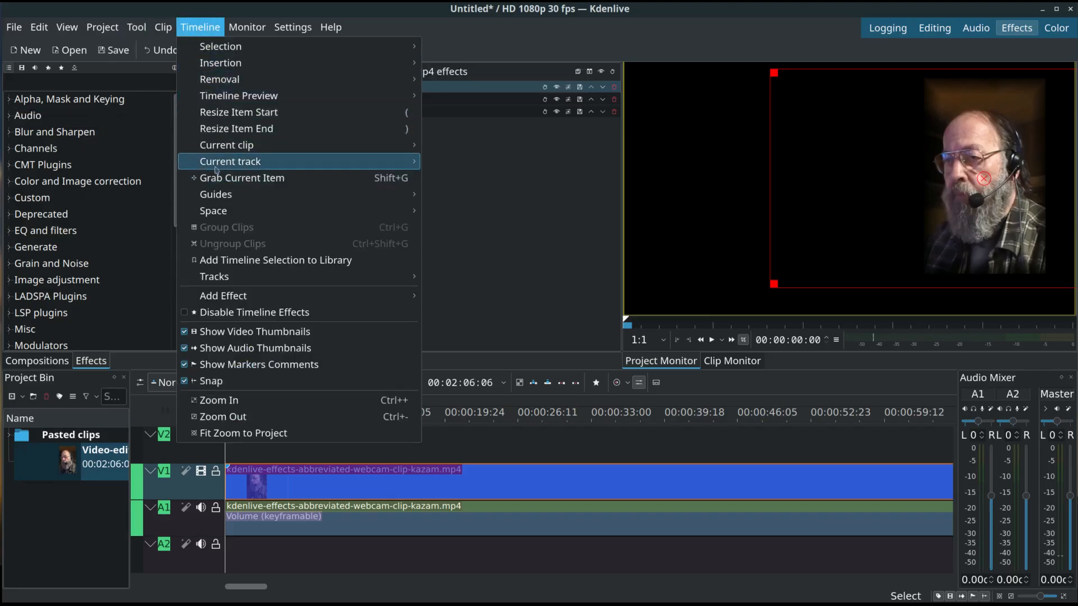
mouse_move(233, 147)
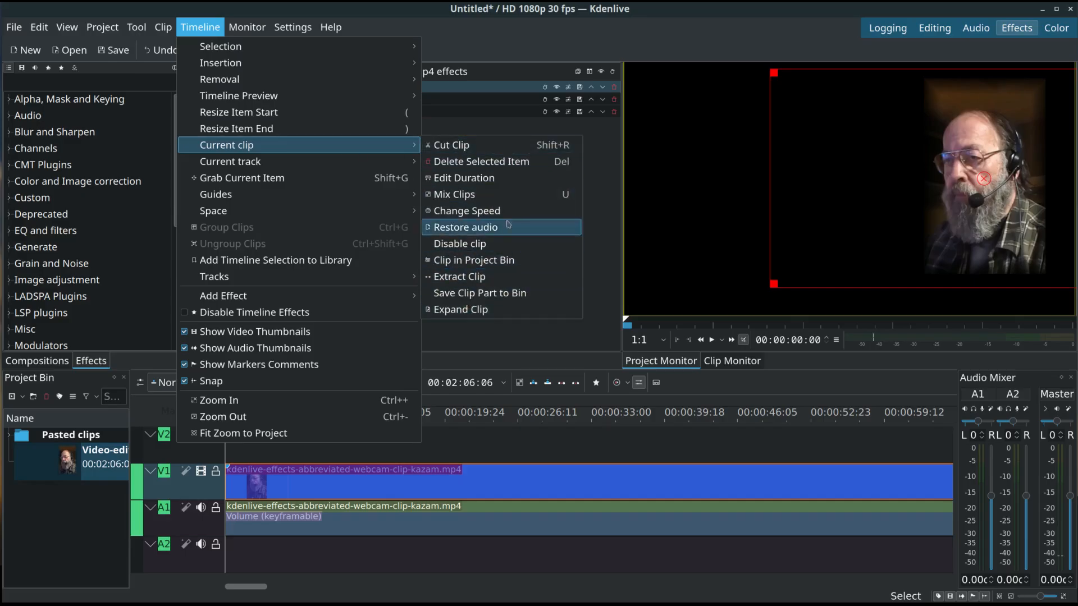
key("Escape")
key("Escape")
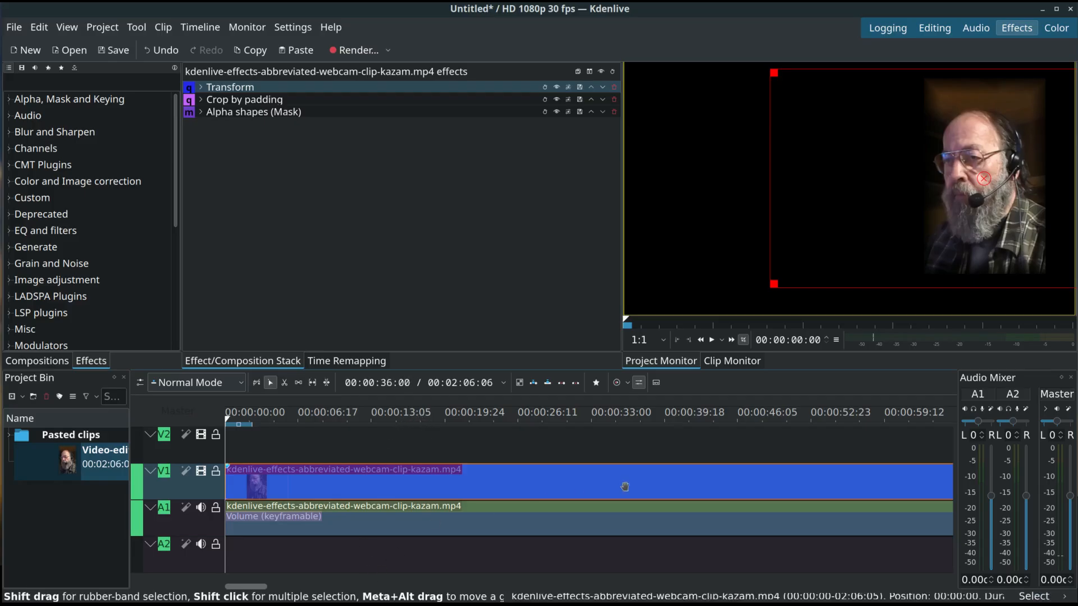
Step: Bring up the video0 webcam window and move it aside, and close Kdenlive without saving the untitled project
key("alt+Tab")
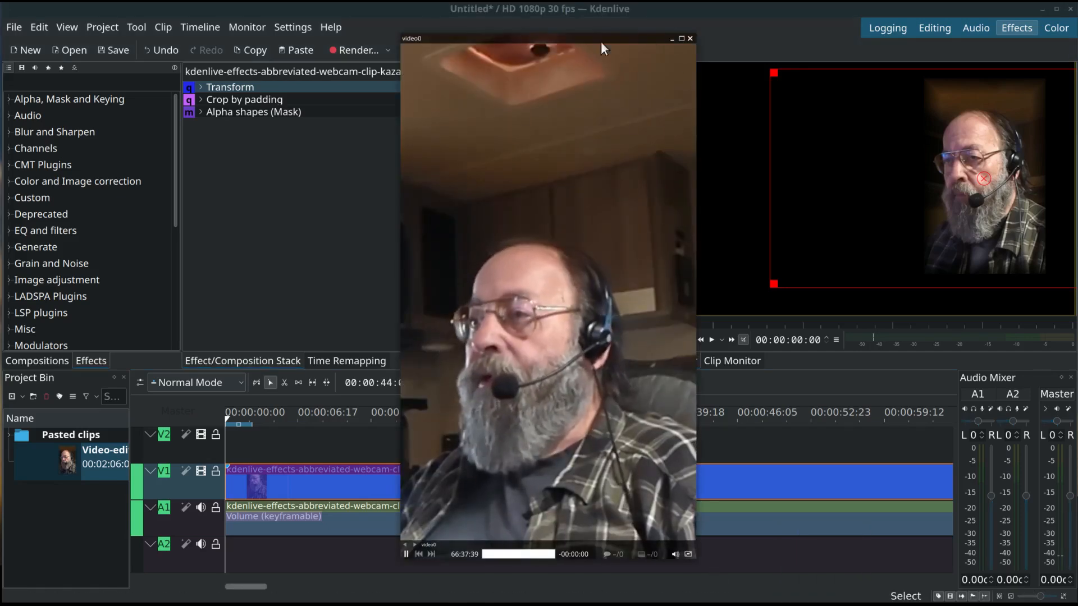
left_click_drag(560, 37, 930, 29)
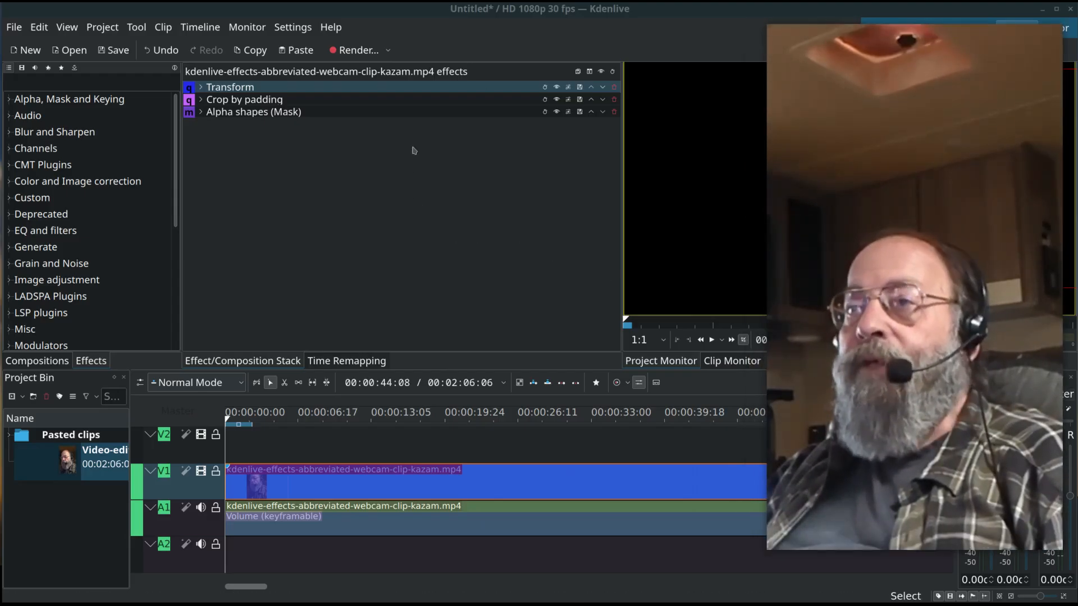
left_click(417, 6)
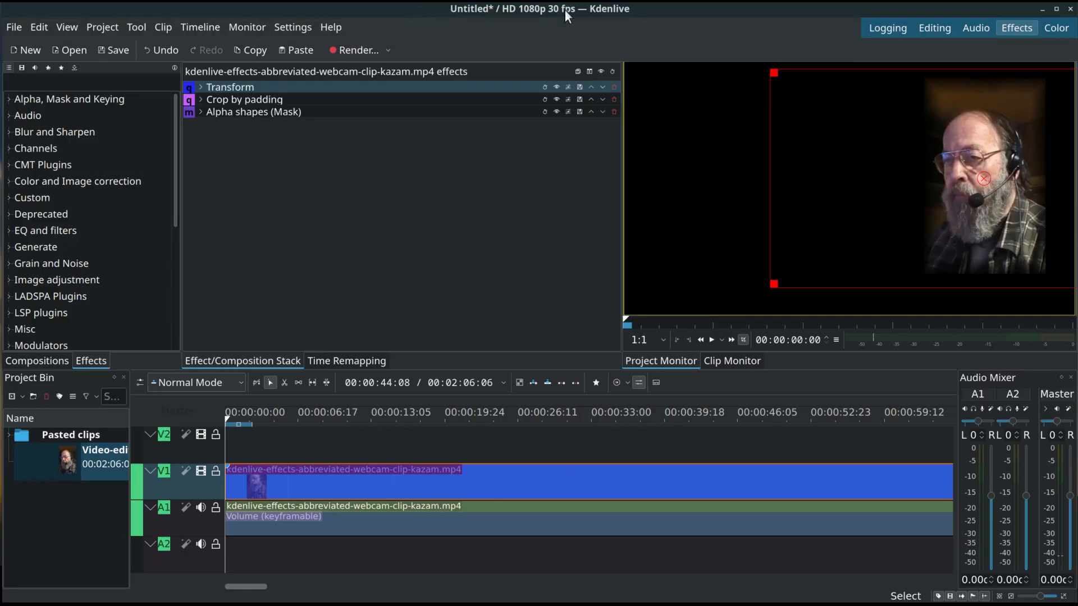
left_click(1070, 9)
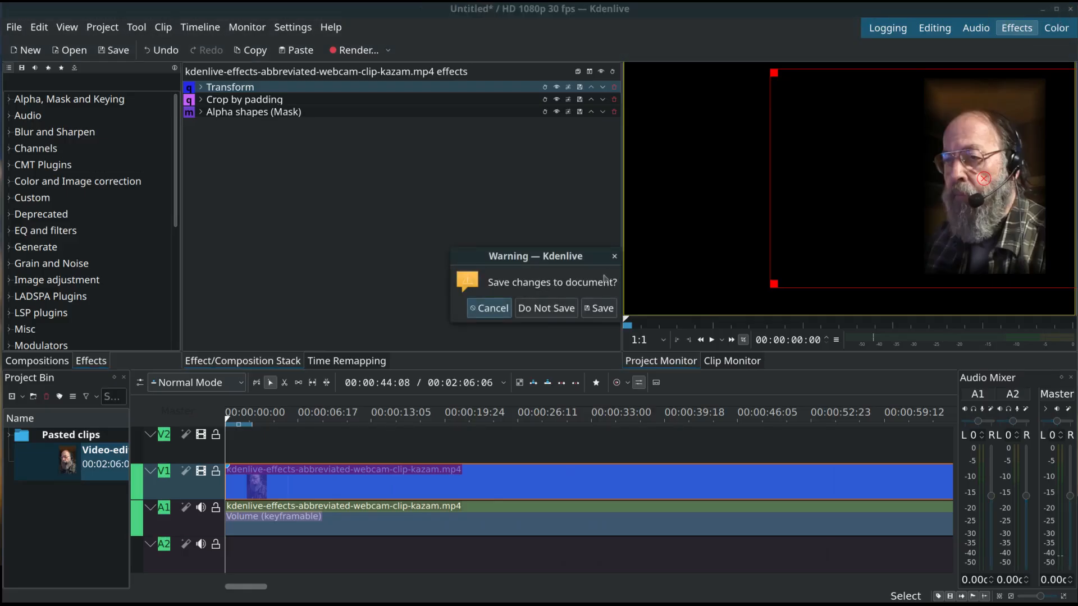
left_click(547, 309)
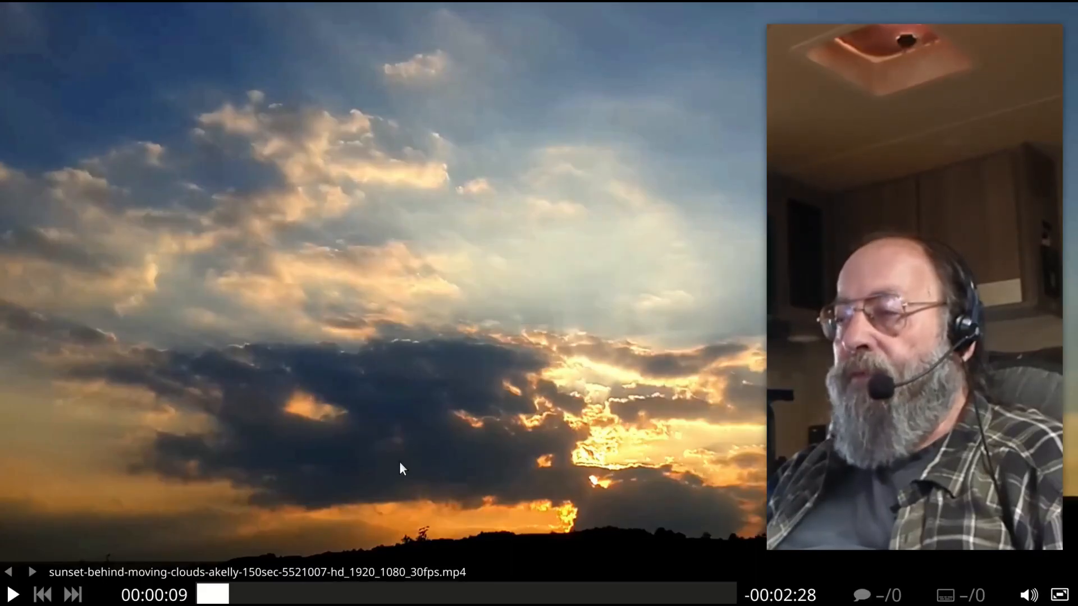
Step: Play sunset-behind-moving-clouds-akelly-150sec-5521007-hd_1920_1080_30fps.mp4 as the full-screen background and place the video0 webcam window over it
left_click_drag(926, 108, 773, 118)
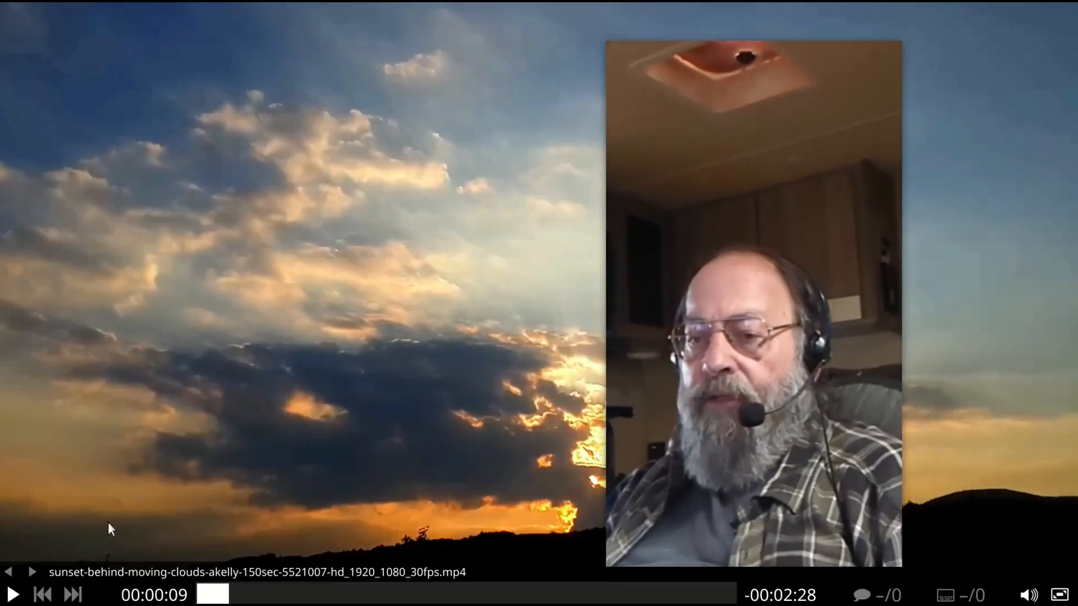
mouse_move(681, 53)
left_click_drag(691, 48, 901, 48)
left_click(11, 595)
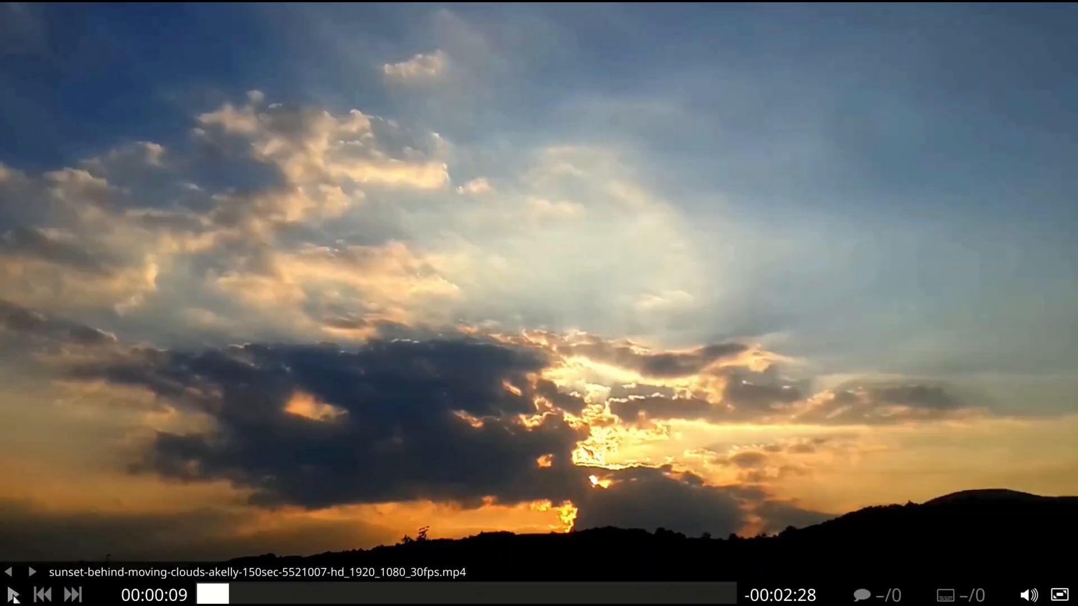
left_click_drag(1066, 37, 816, 40)
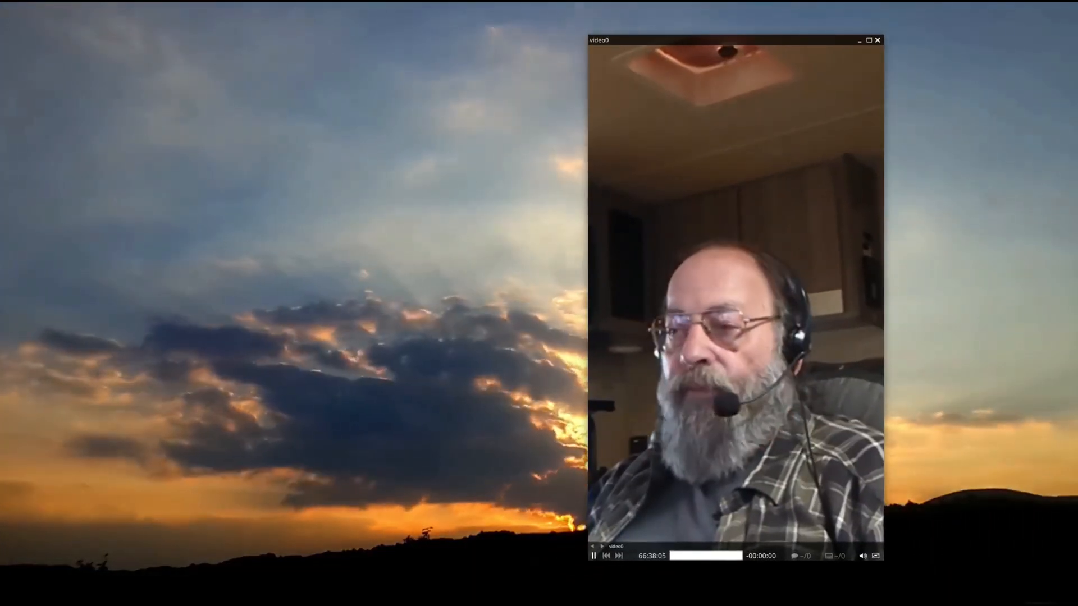